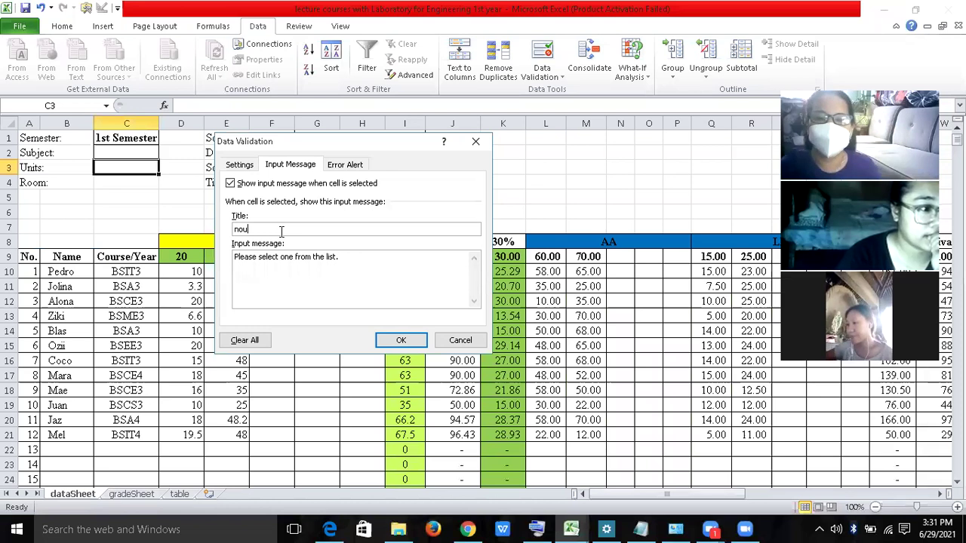
- Apply the data validation with the input message title "nou" to Units cell C3 and choose 3 from its list
click(386, 340)
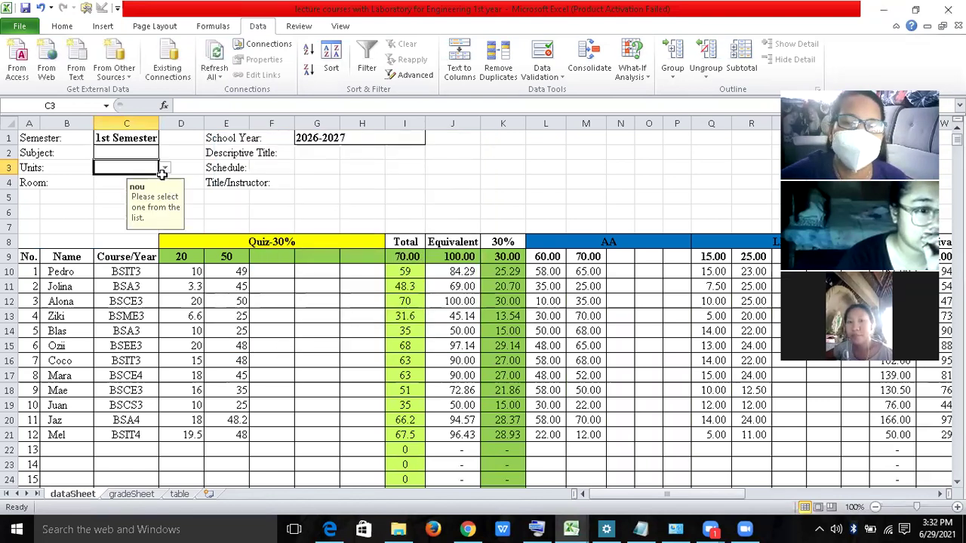
click(164, 169)
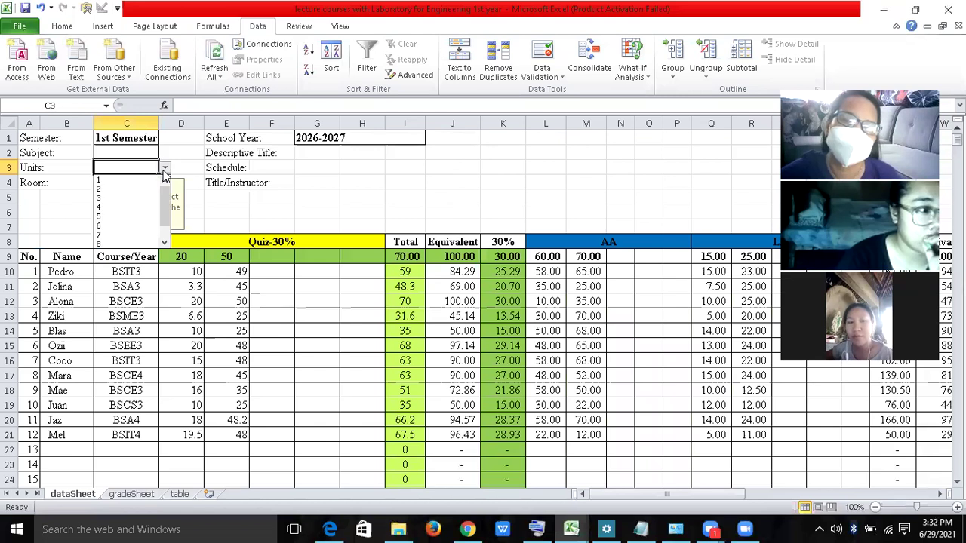
click(130, 197)
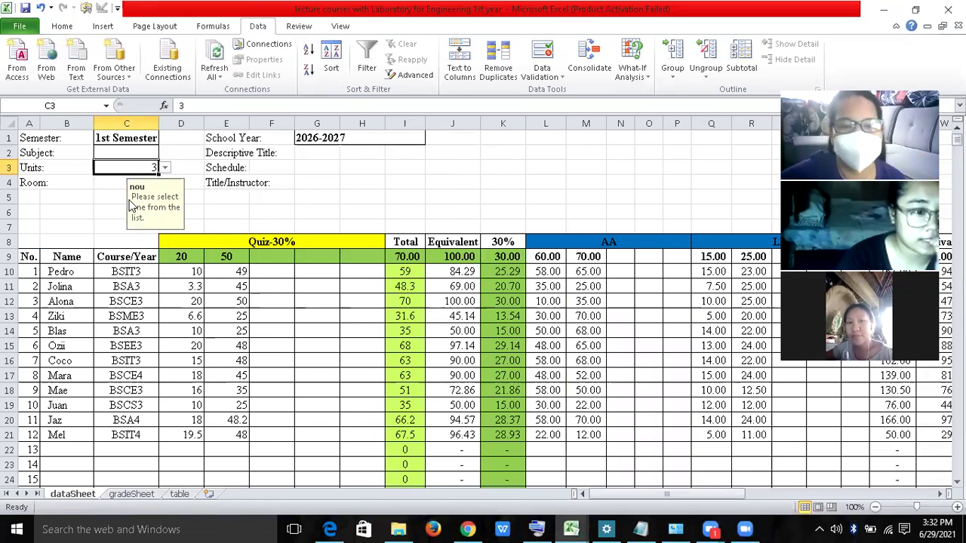
- Link the Units value in cell B9 of the gradeSheet to Units cell C3 on the dataSheet
click(131, 494)
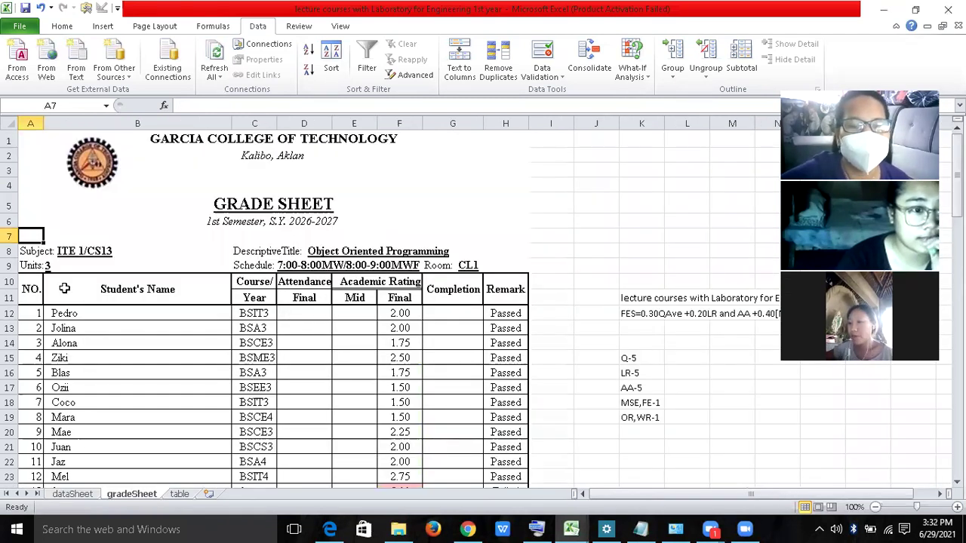
click(72, 251)
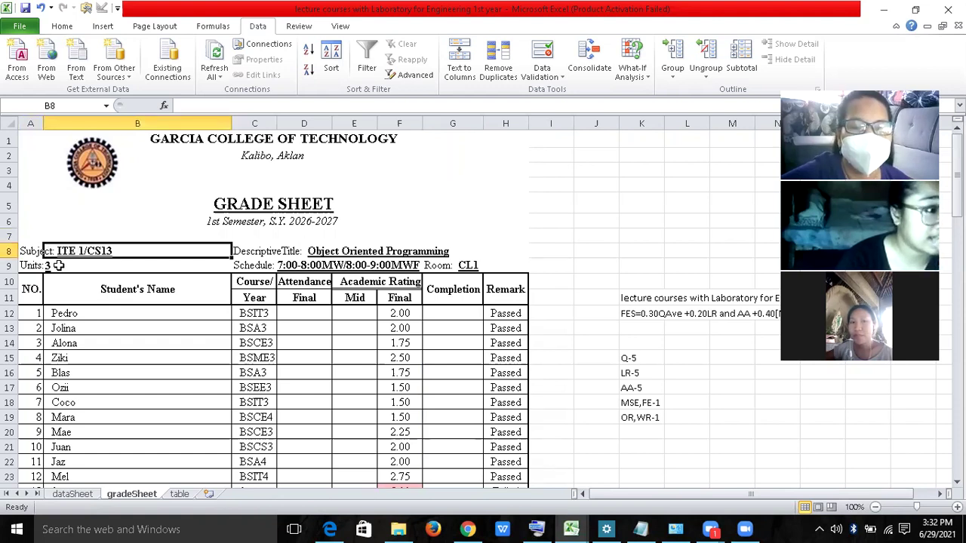
click(54, 266)
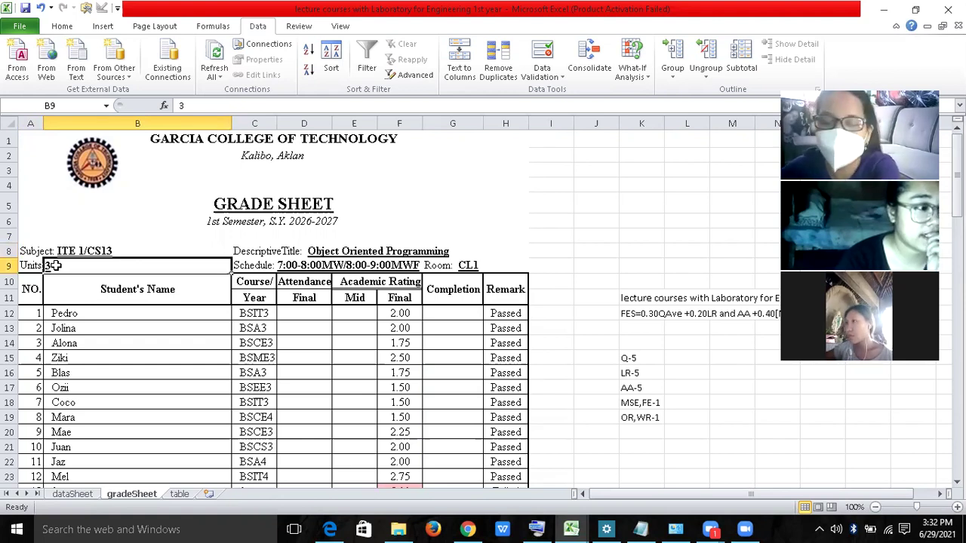
text(=)
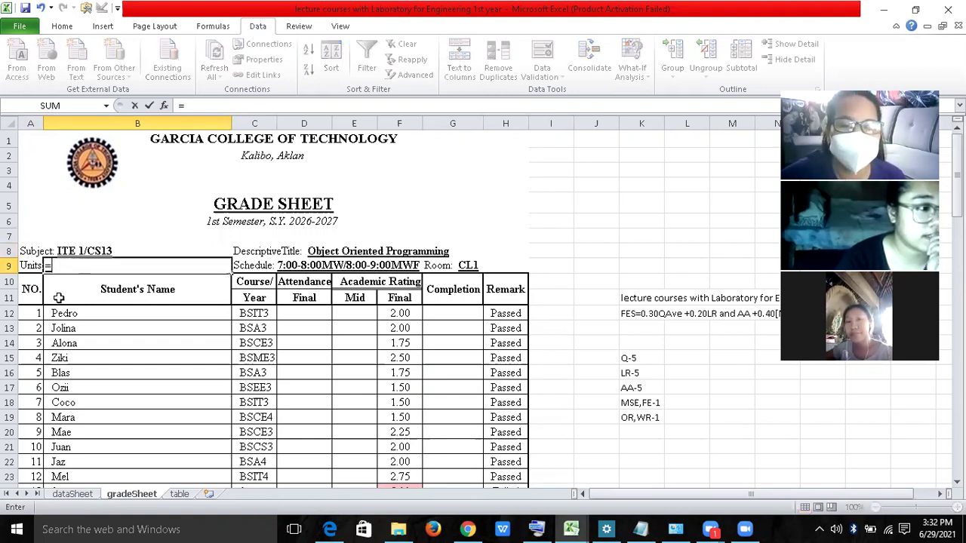
click(82, 492)
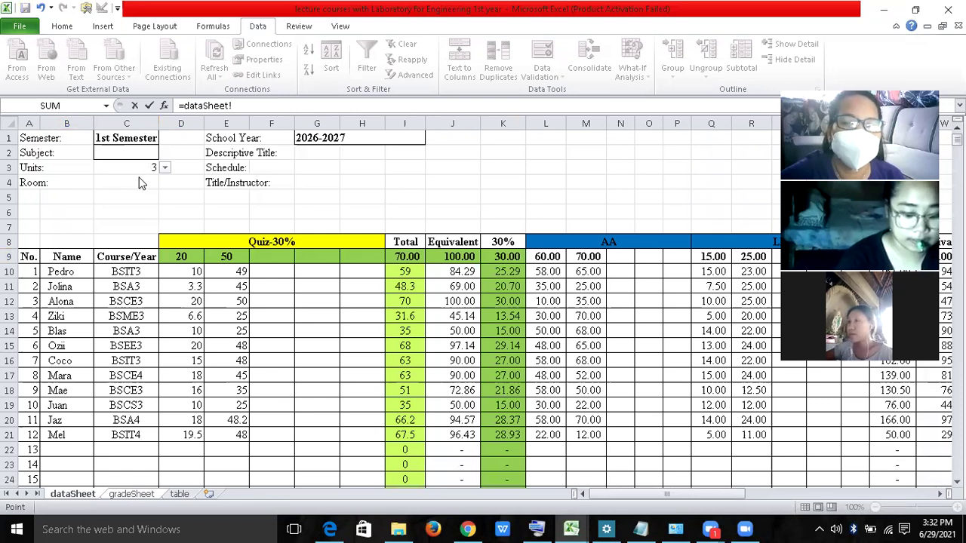
click(137, 183)
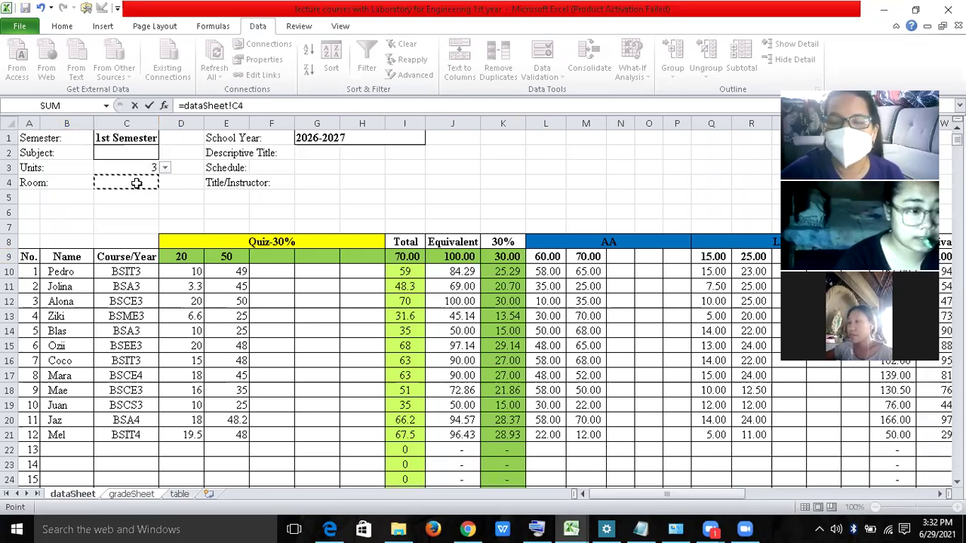
key(Return)
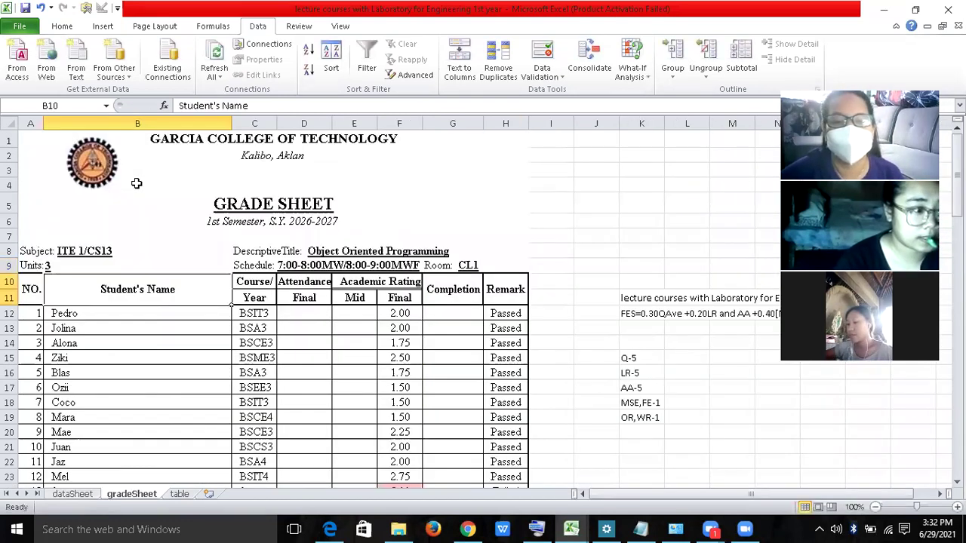
click(66, 266)
- Set Units on the dataSheet to 6 and check the linked Units value on the gradeSheet
click(75, 498)
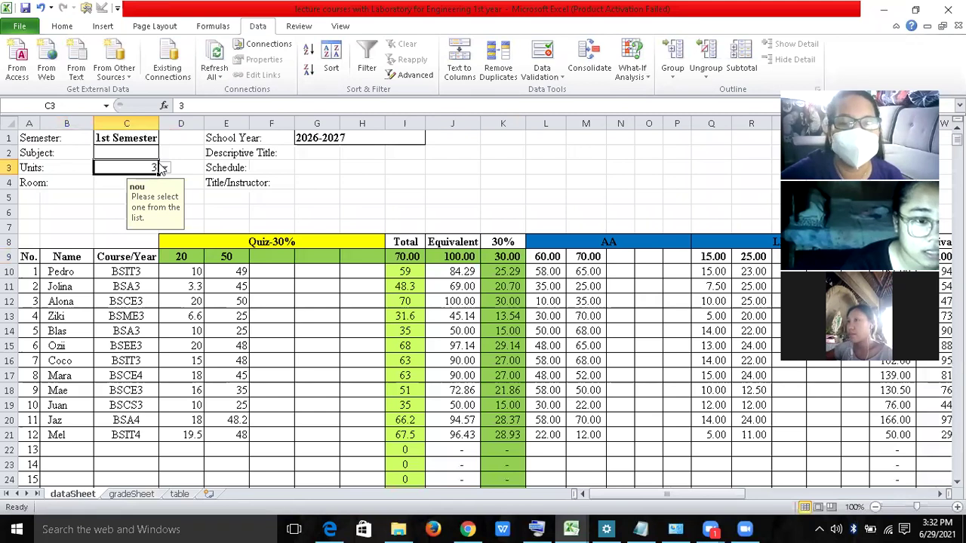
click(164, 168)
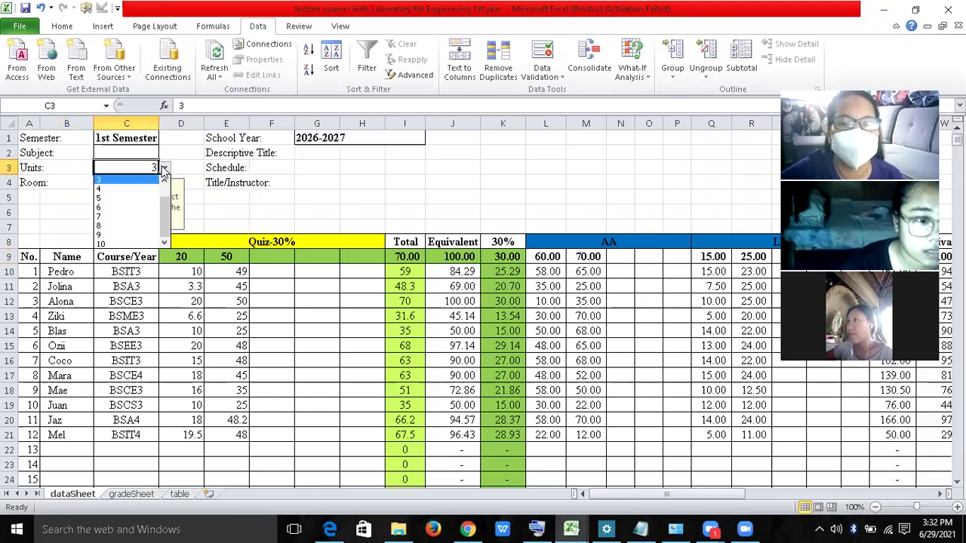
click(131, 208)
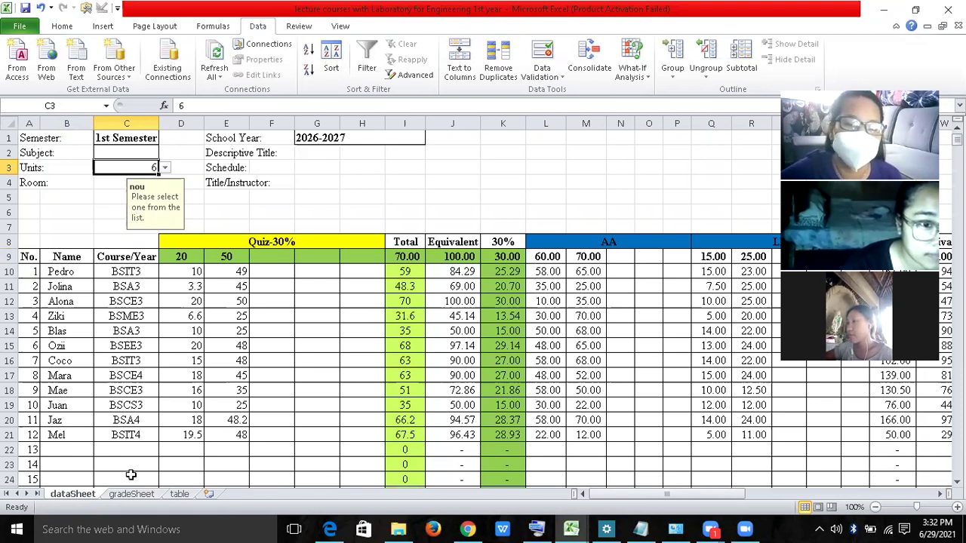
click(132, 494)
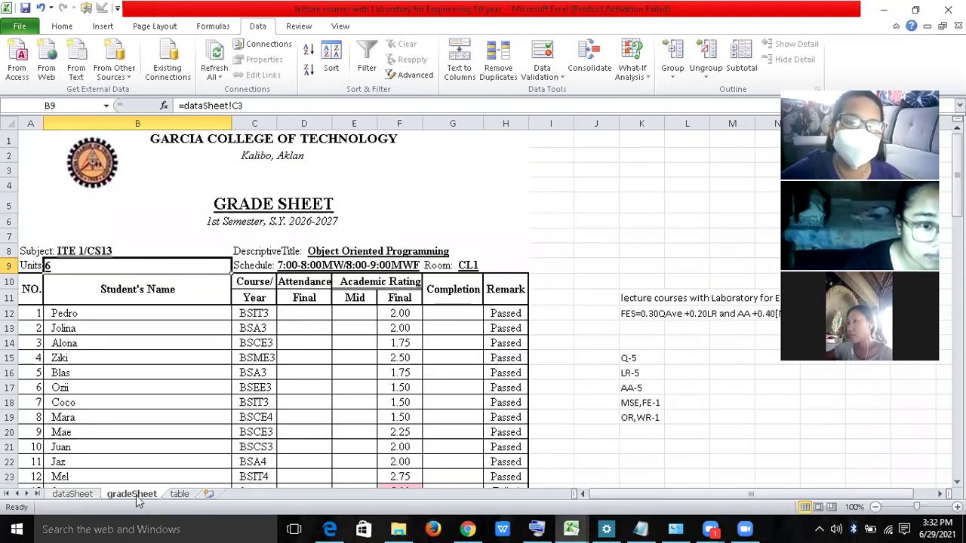
click(205, 398)
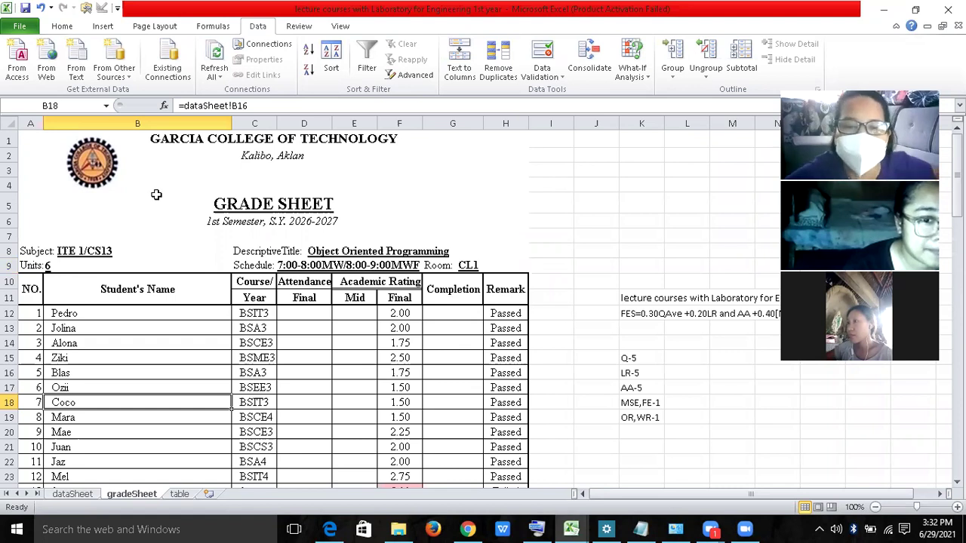
- Compare the gradeSheet's Descriptive Title and Schedule entries with the Room, Schedule, Title/Instructor and Descriptive Title cells on the dataSheet
click(251, 249)
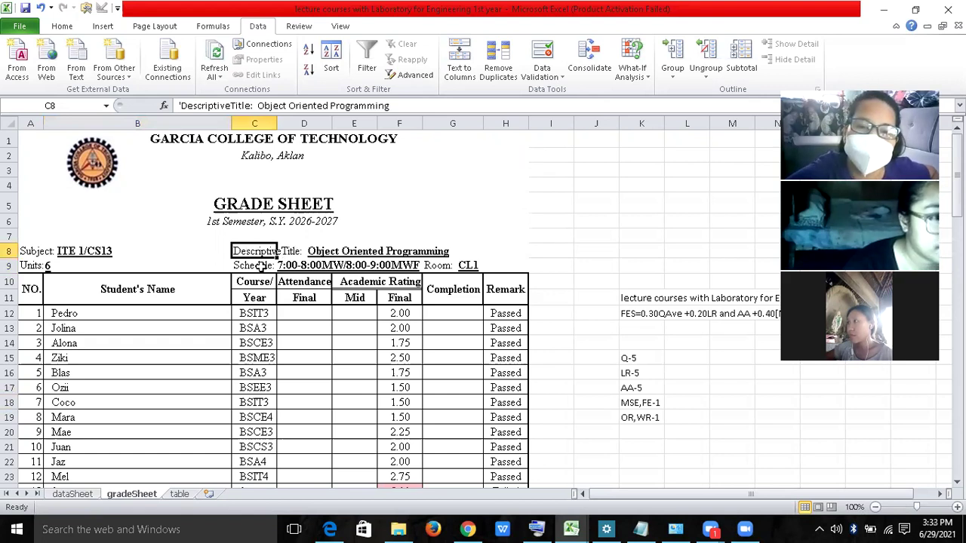
click(247, 268)
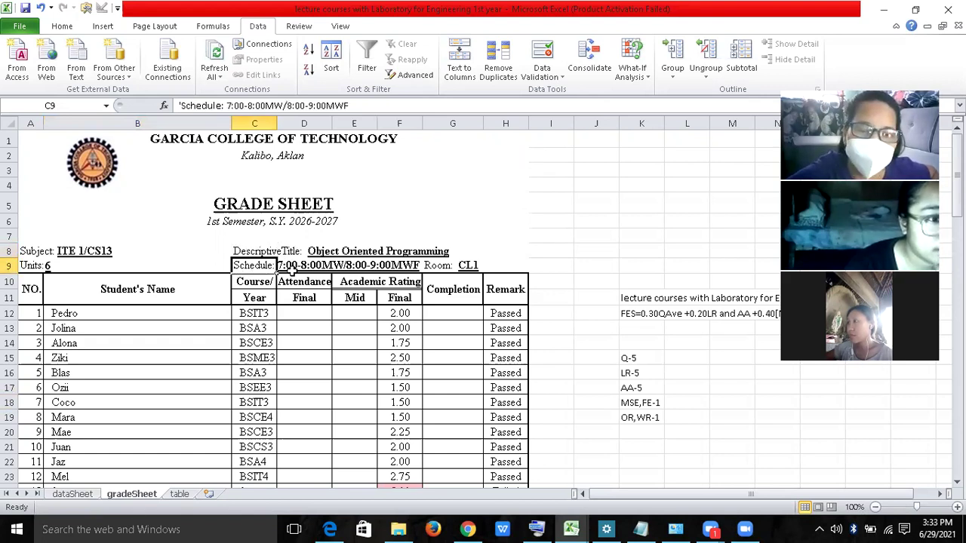
click(93, 491)
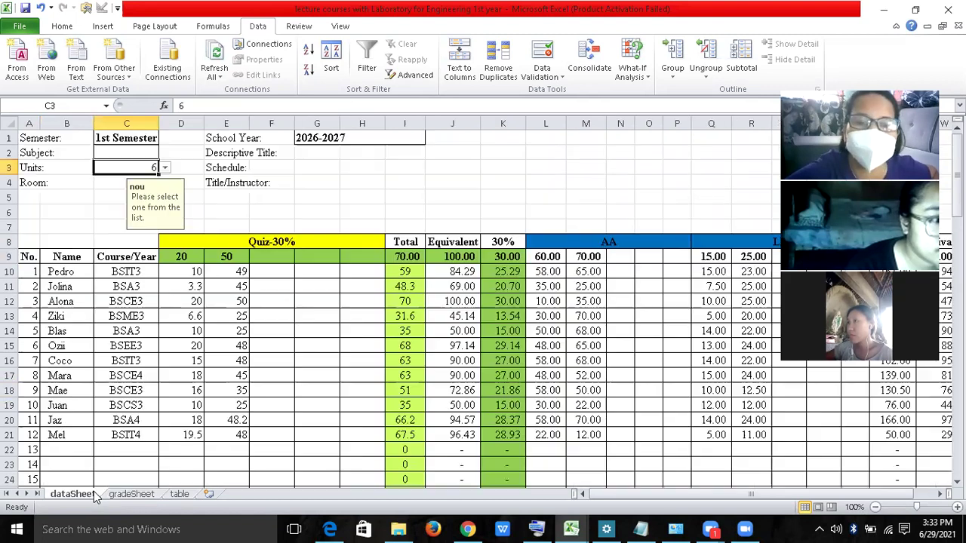
click(105, 183)
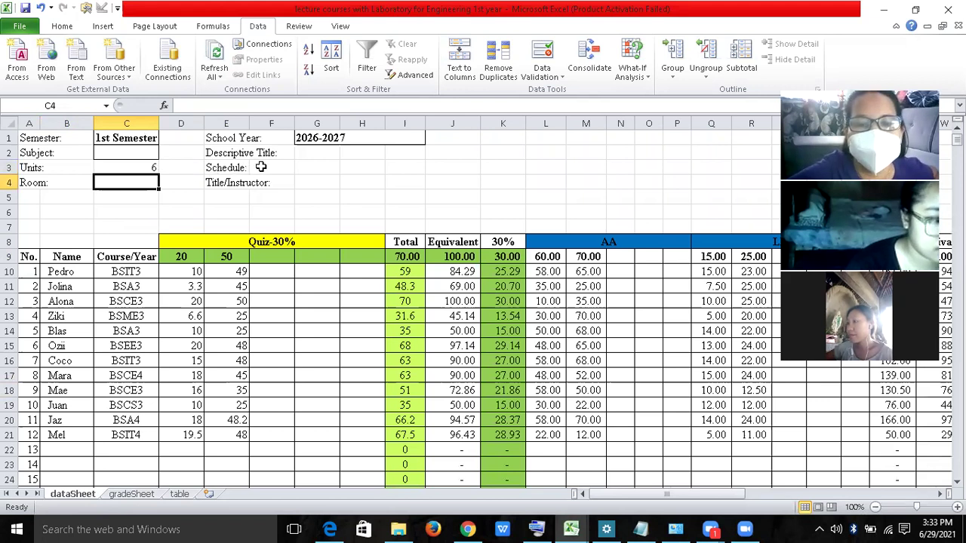
click(305, 168)
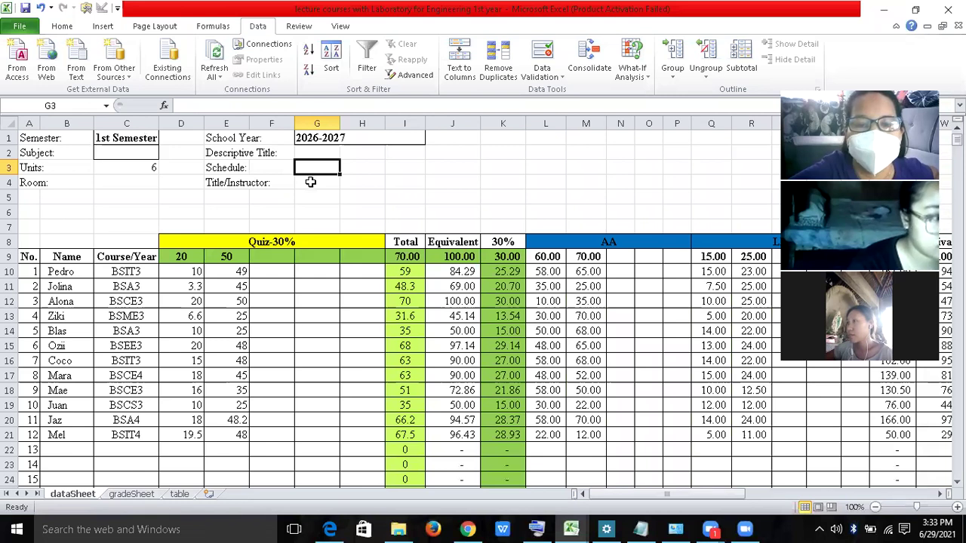
key(Return)
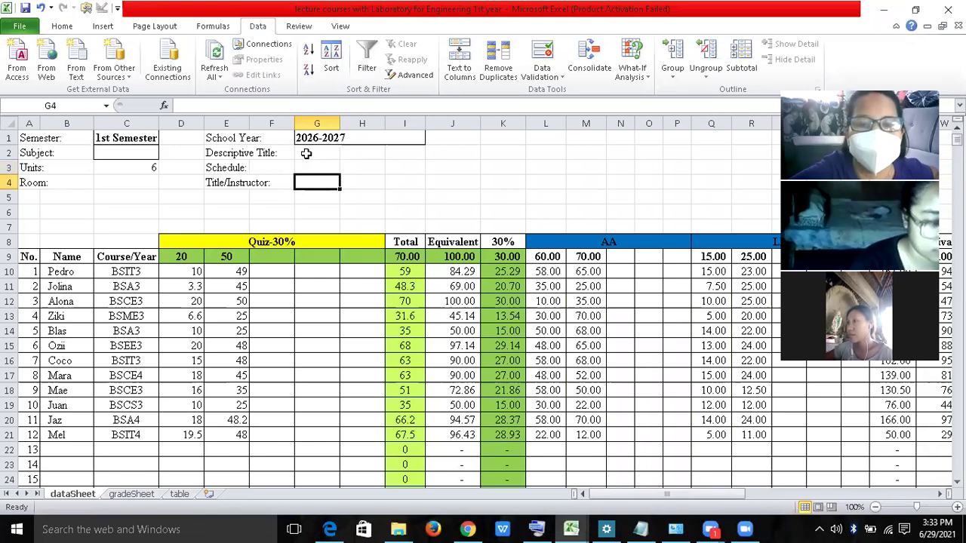
click(305, 153)
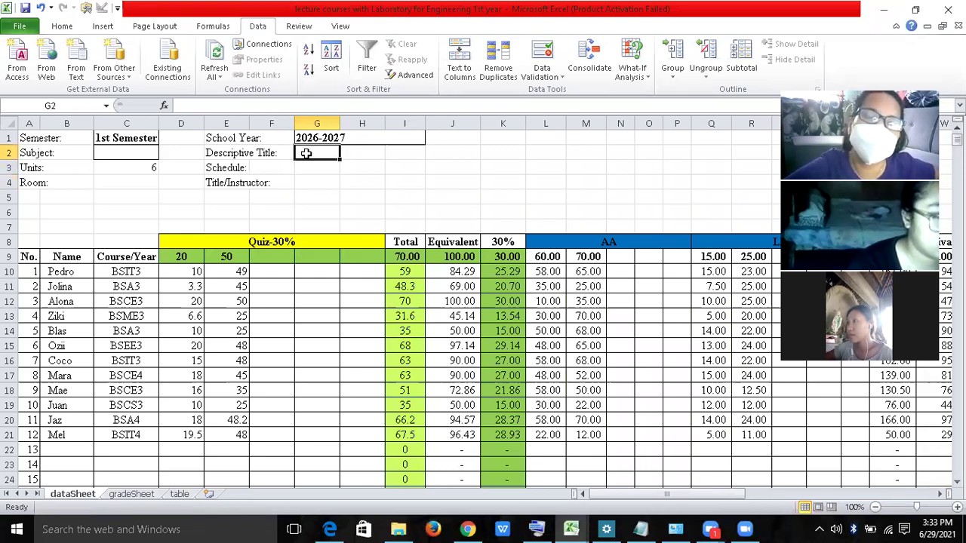
- Review the Semester, School Year, Subject and Units cells on the dataSheet, including the Semester list options
click(137, 139)
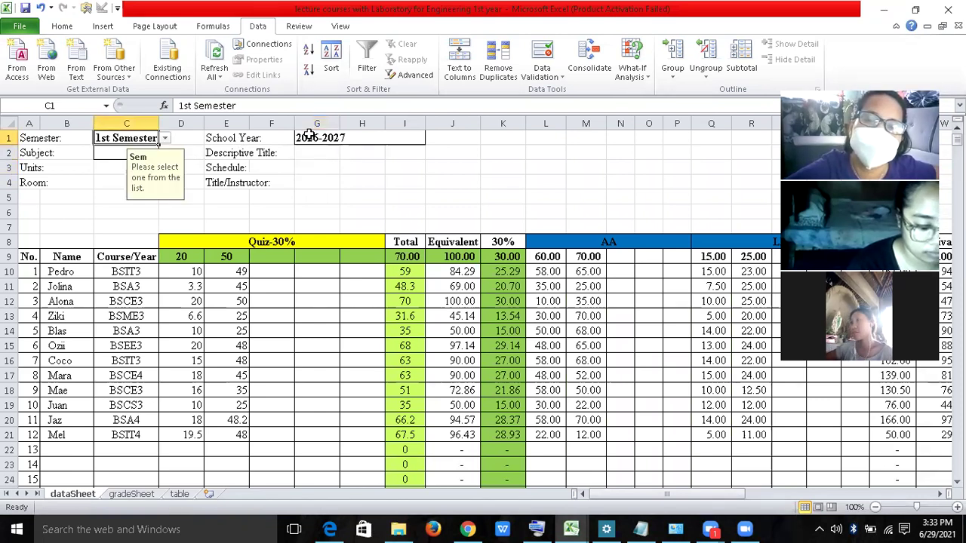
click(309, 136)
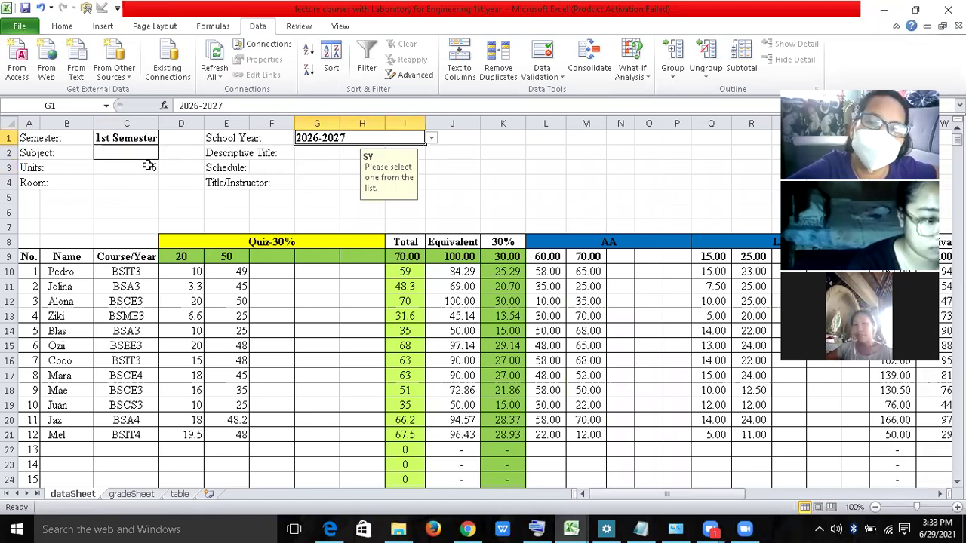
click(148, 166)
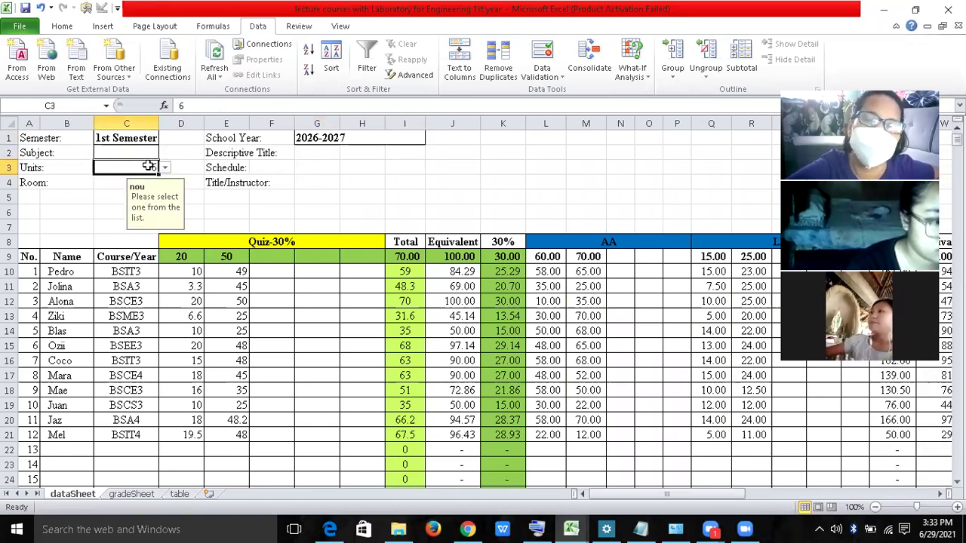
click(138, 153)
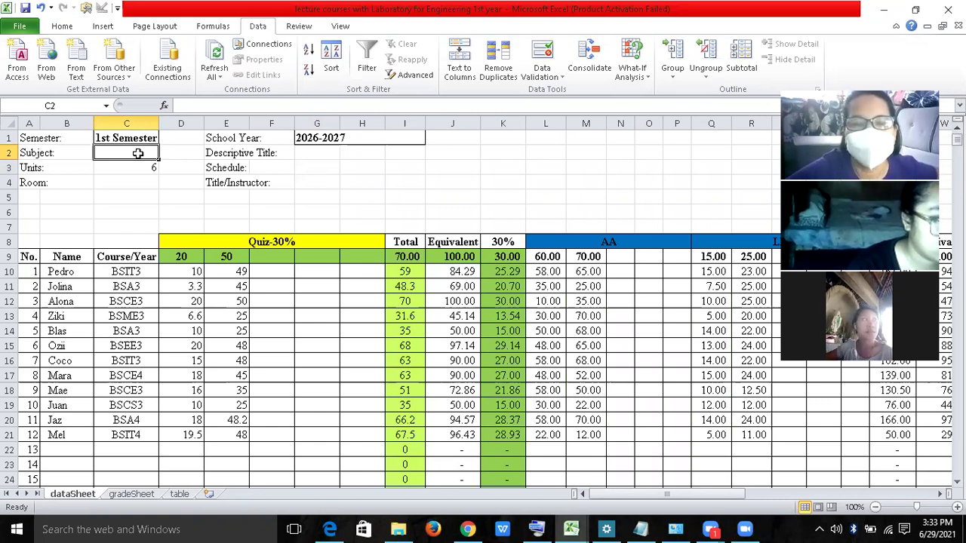
click(158, 143)
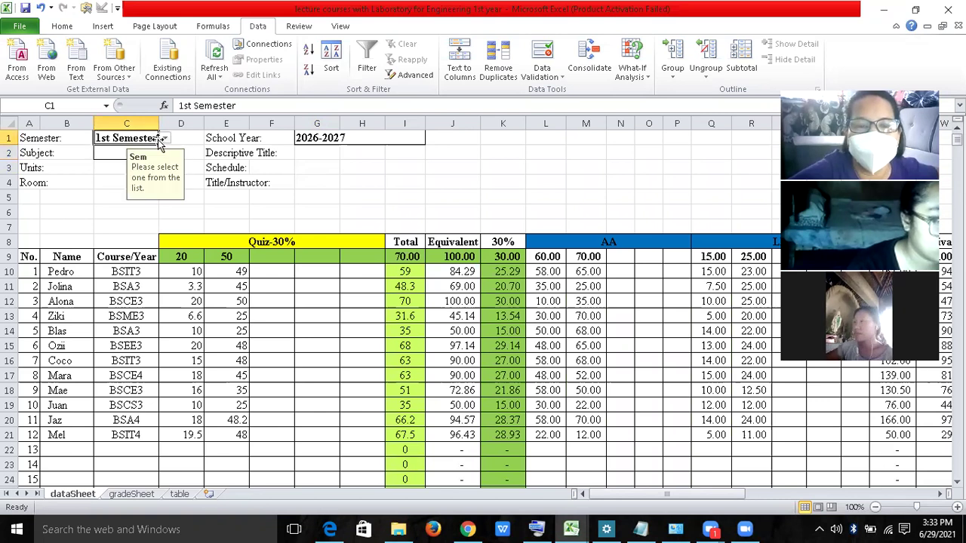
click(165, 142)
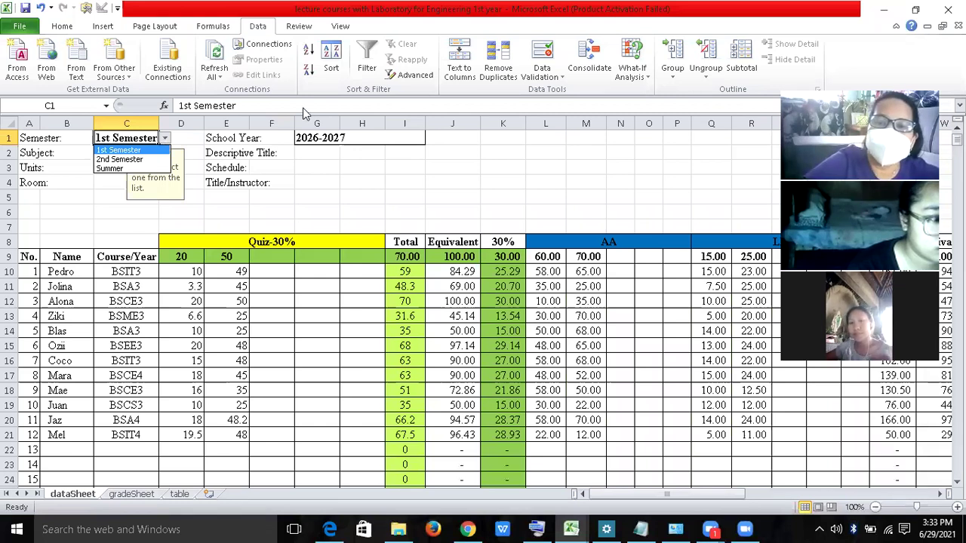
click(523, 79)
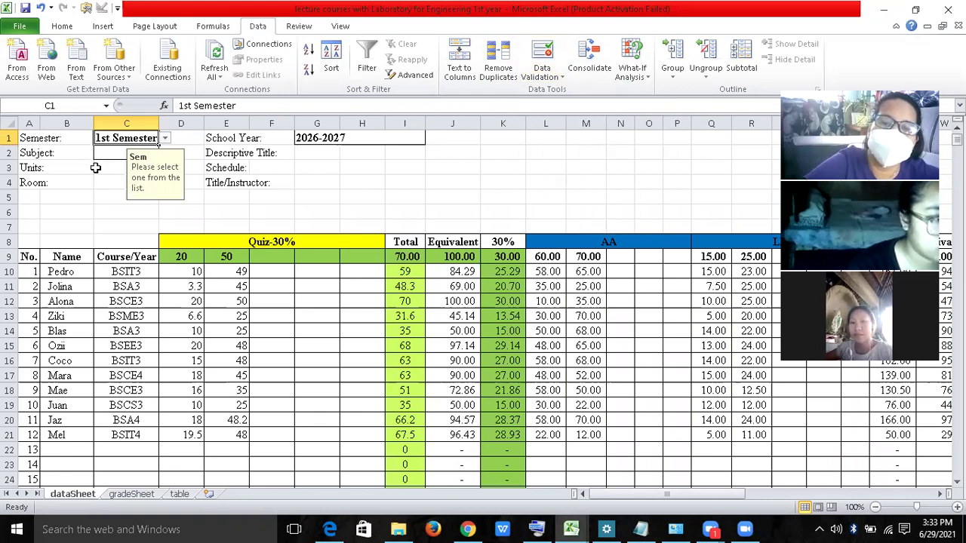
key(Down)
key(Down)
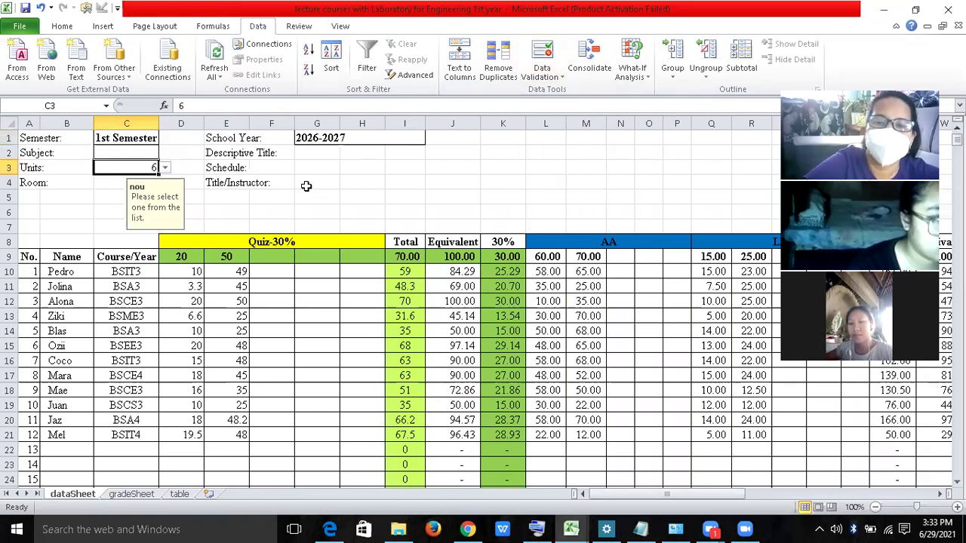
- Merge cells G4:I4 beside Title/Instructor on the dataSheet and left-align the merged cell
click(306, 186)
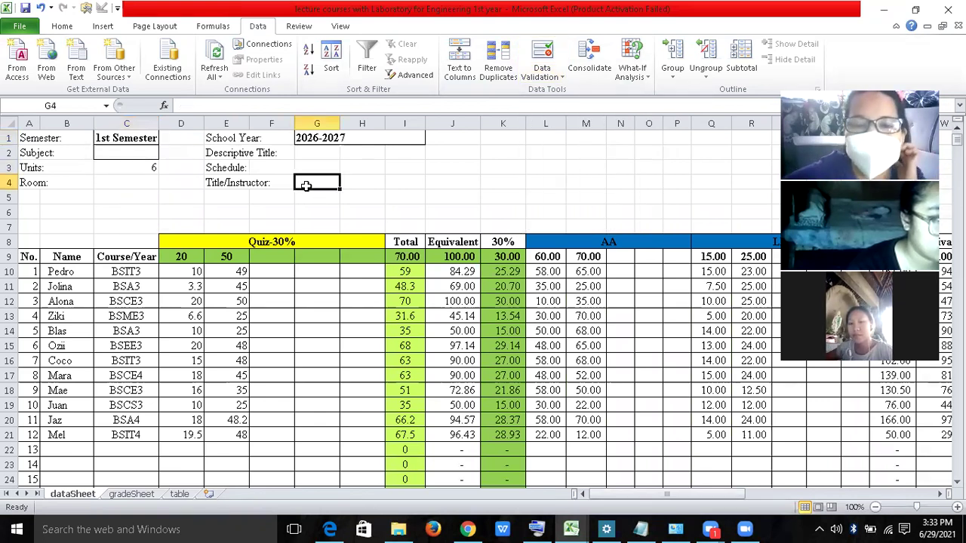
click(234, 184)
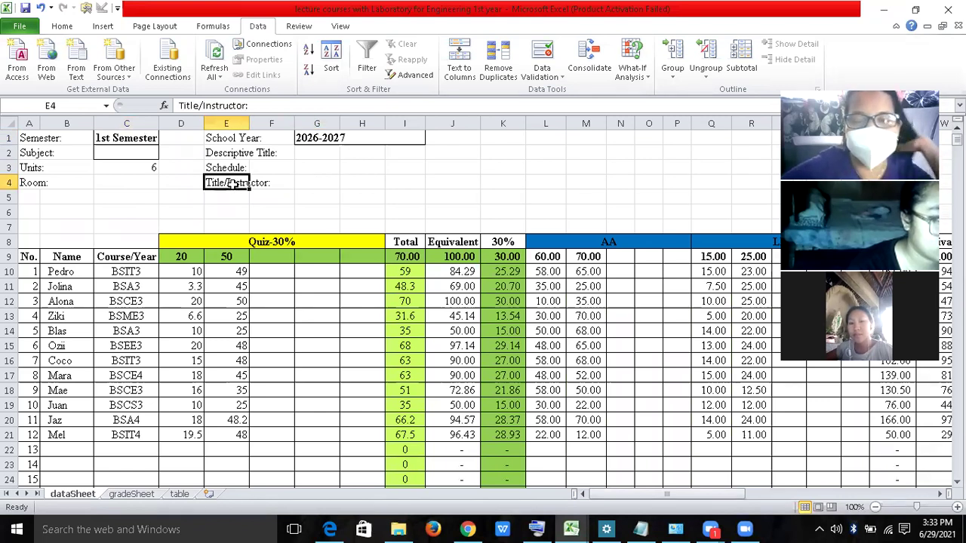
click(324, 181)
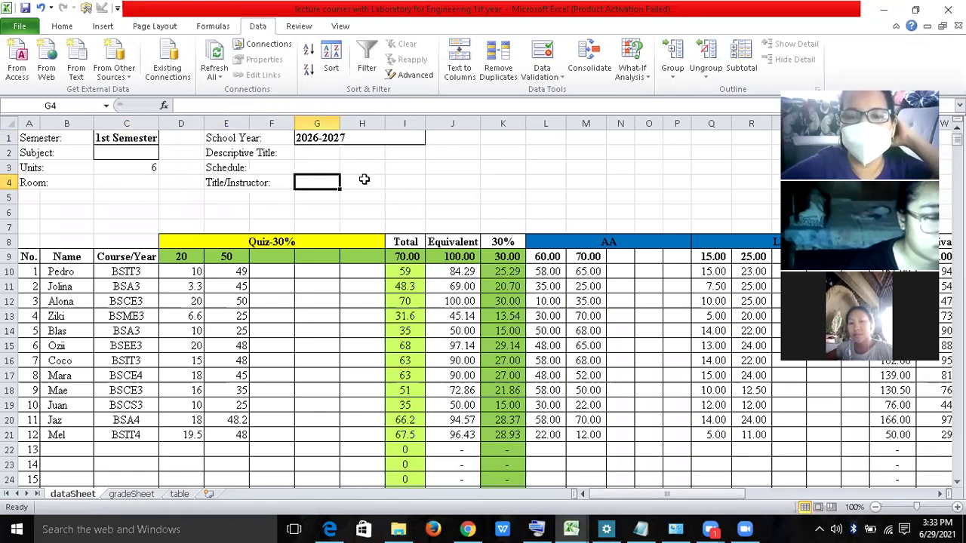
shift+click(393, 181)
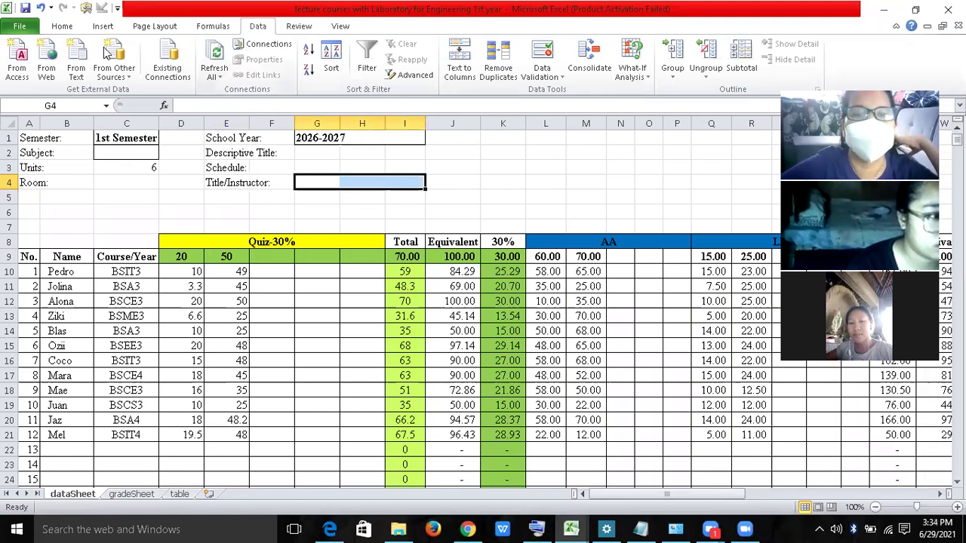
click(62, 26)
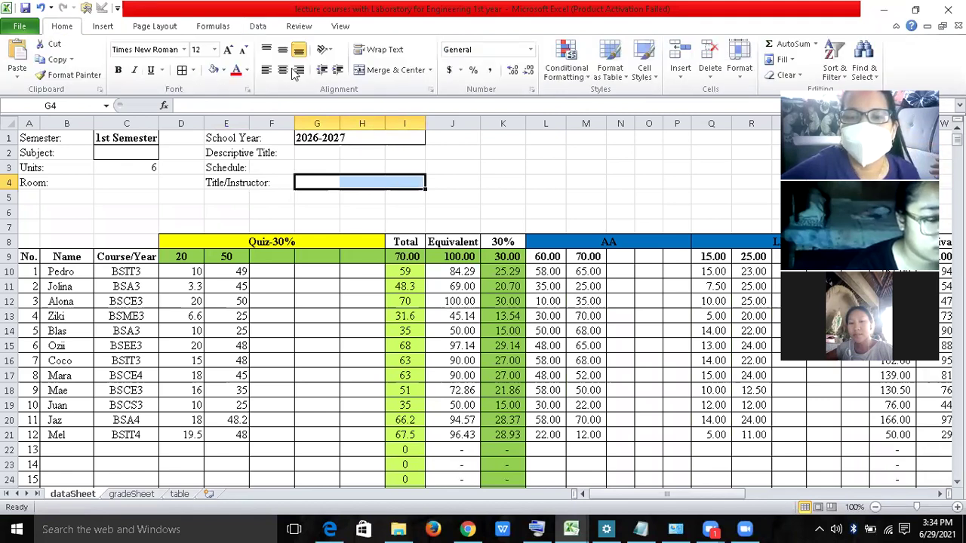
click(406, 75)
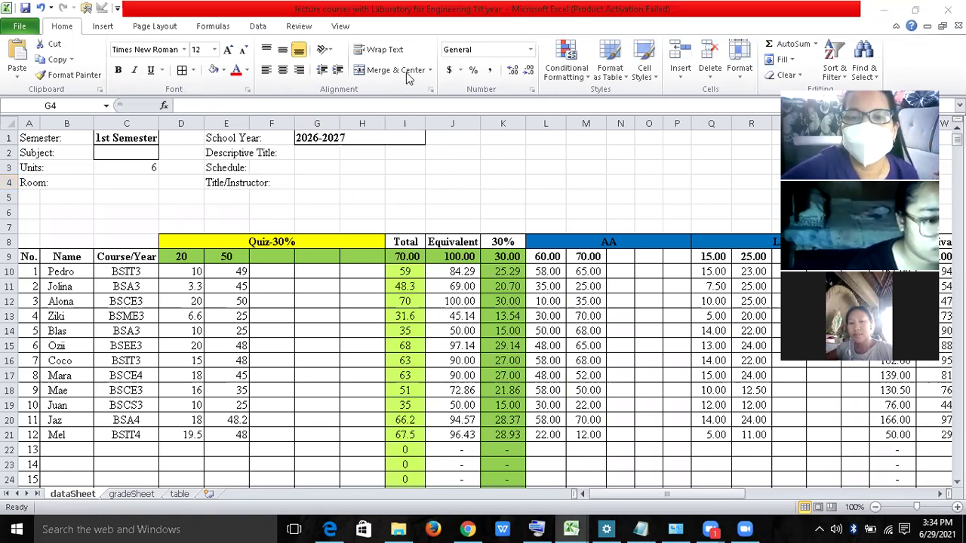
click(407, 77)
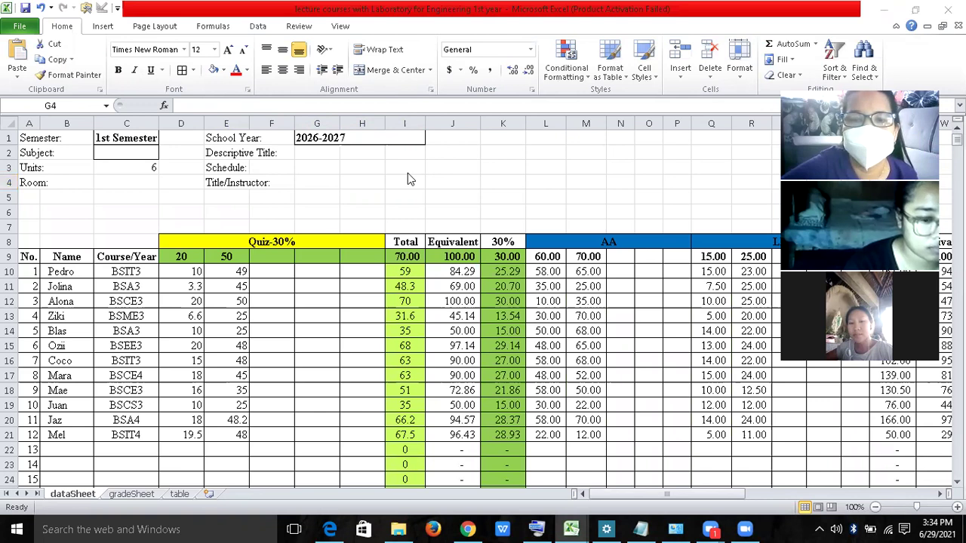
click(310, 180)
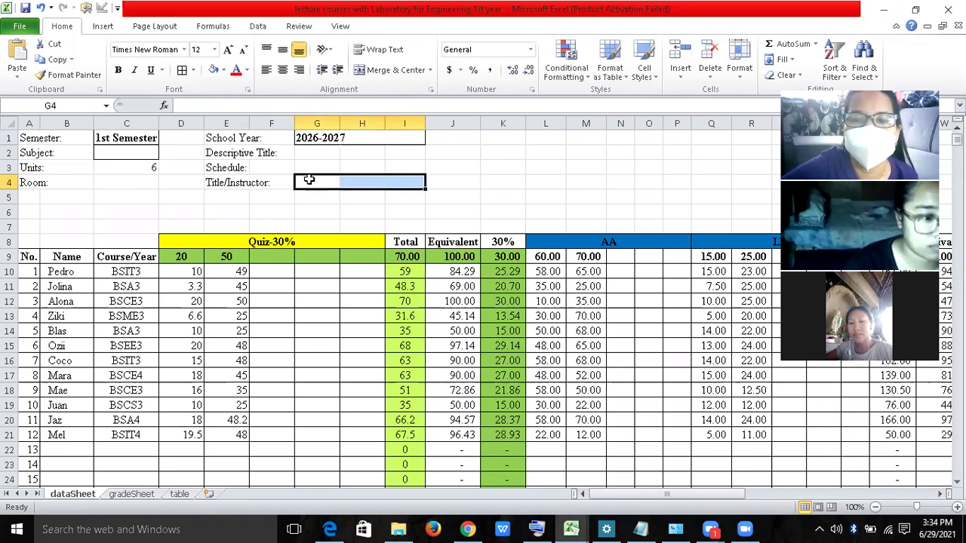
click(380, 70)
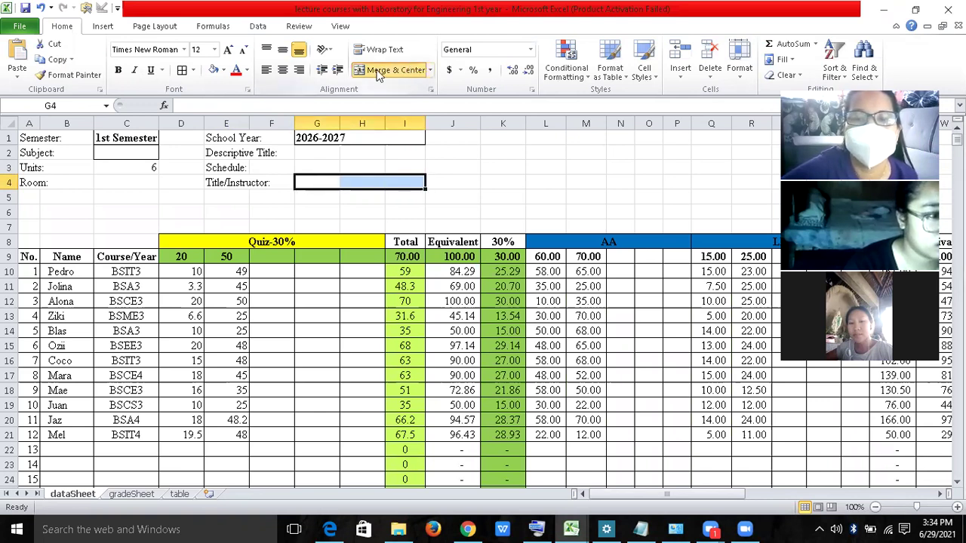
click(267, 72)
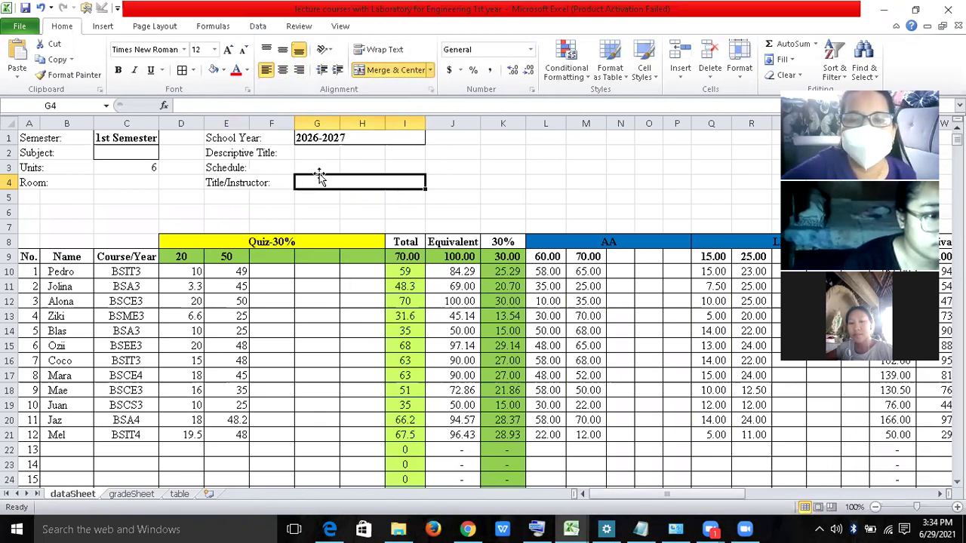
- Add a border to the Title/Instructor cell and copy its formatting to the Schedule cells G3:I3 and Descriptive Title cells G2:I2
drag(310, 167, 394, 168)
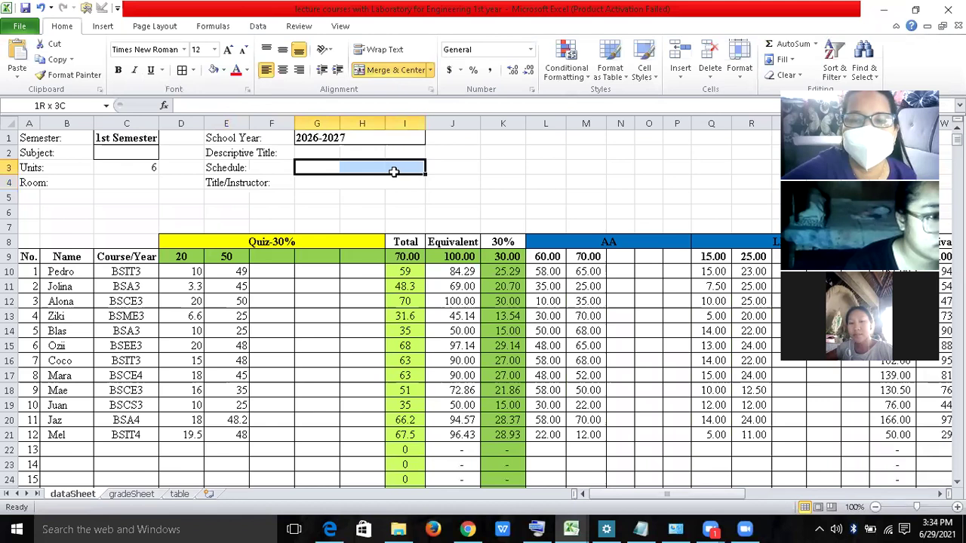
key(Down)
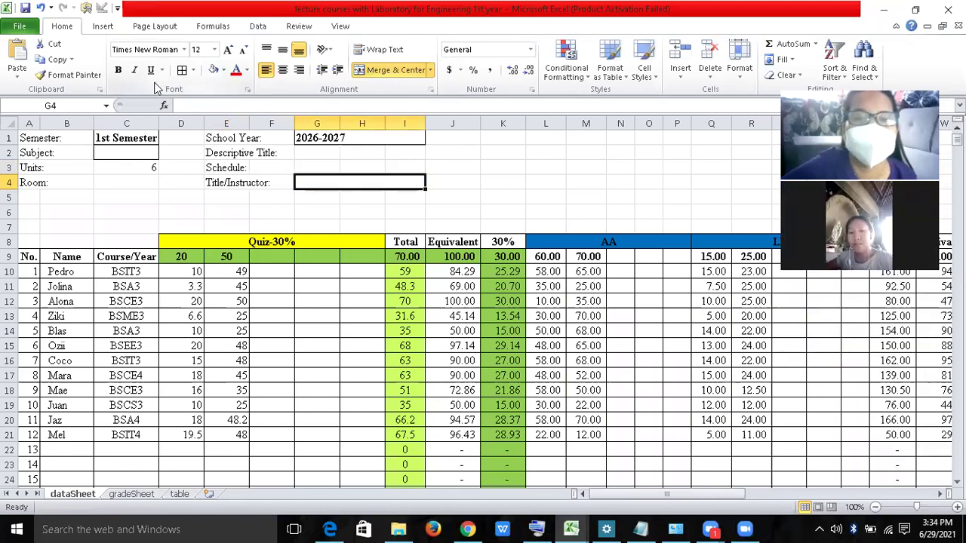
click(65, 71)
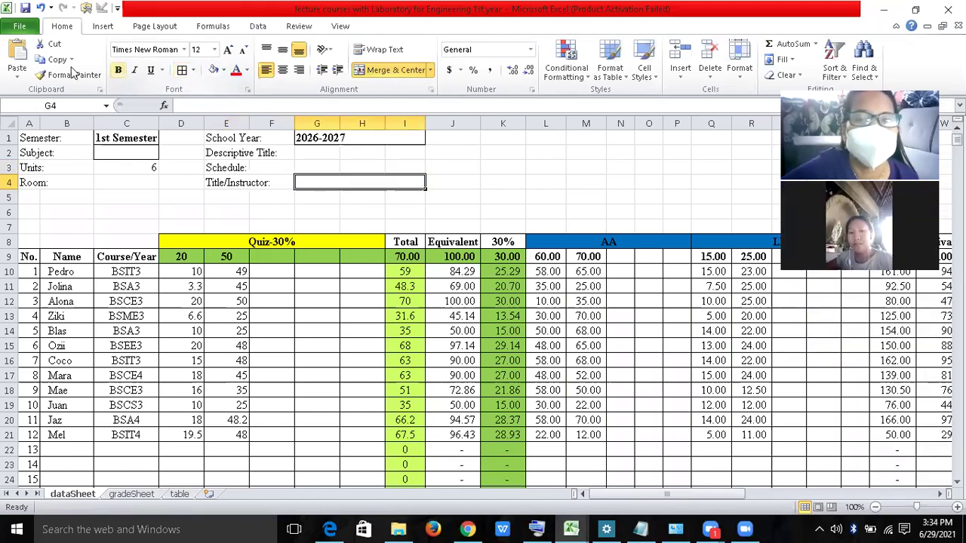
click(65, 71)
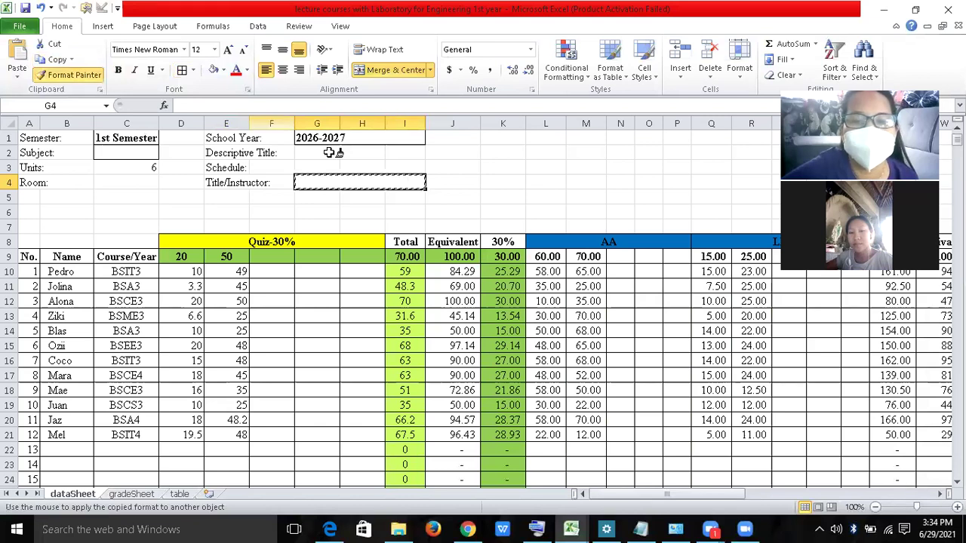
click(313, 165)
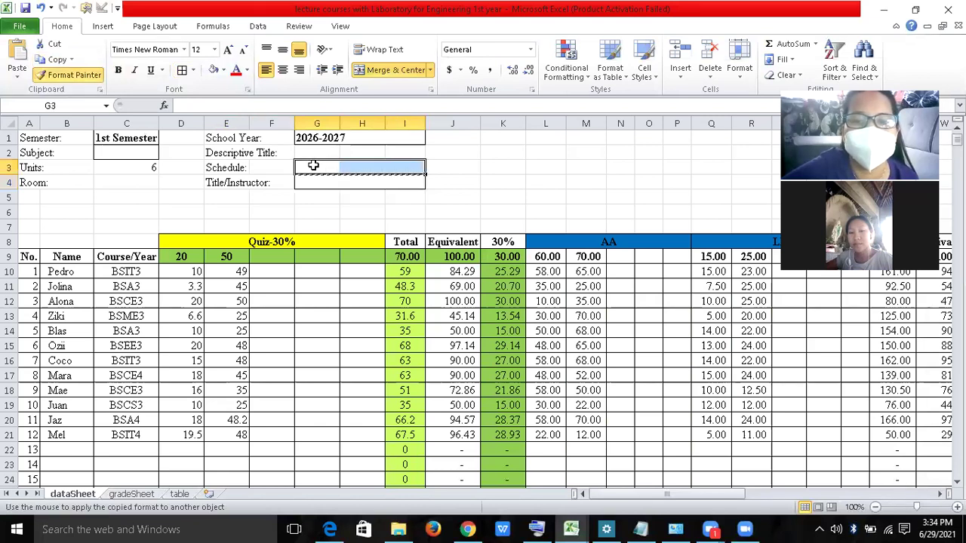
click(78, 77)
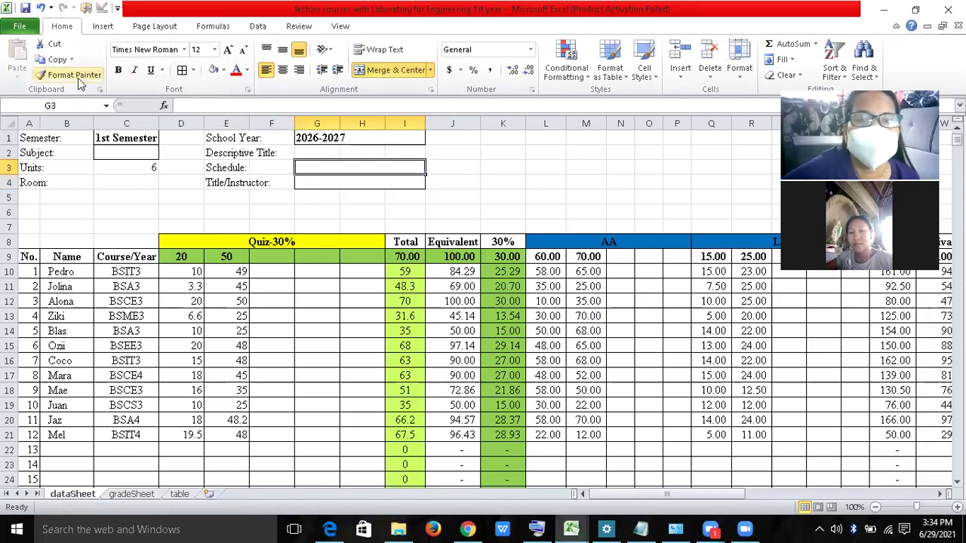
click(307, 153)
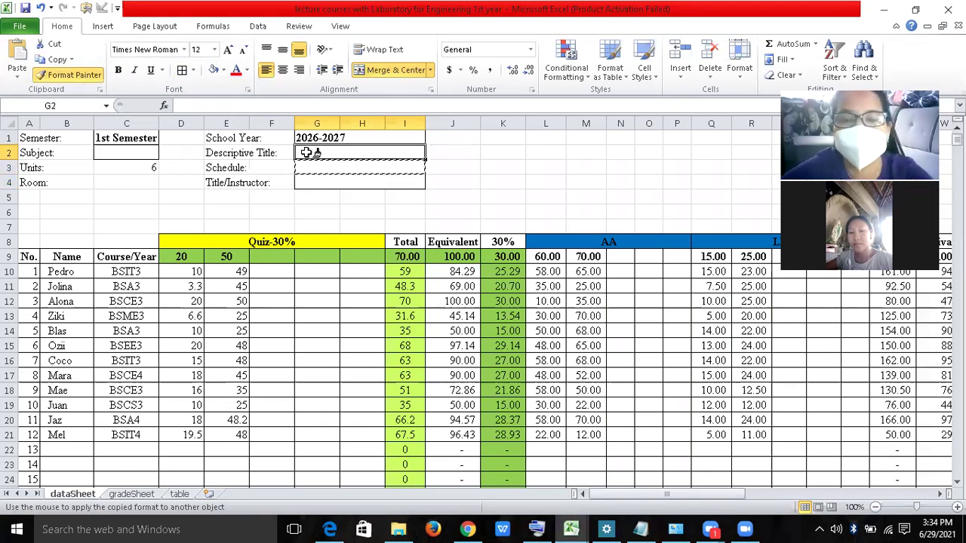
drag(307, 153, 302, 183)
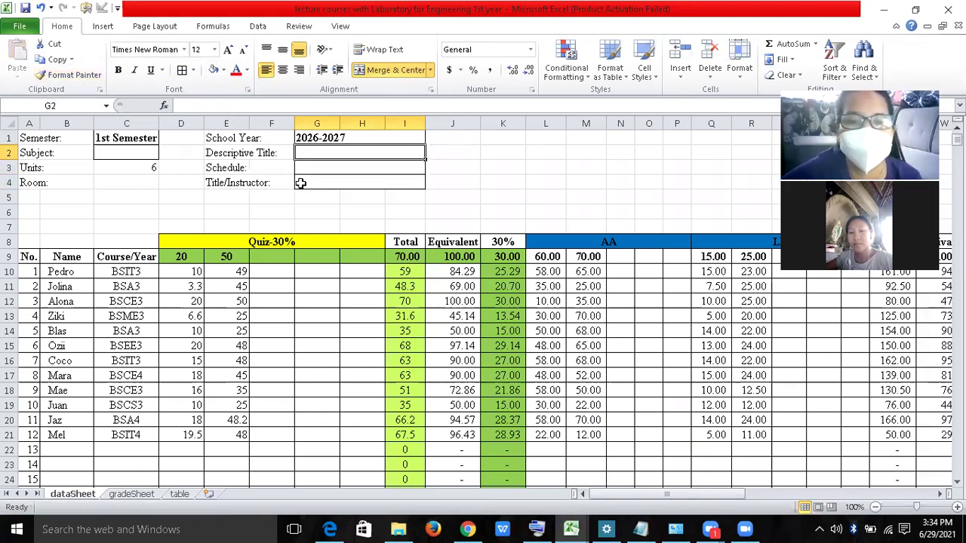
- Left-align the Units value in C3 and add borders around the Units and Room cells, C3 and C4
click(143, 168)
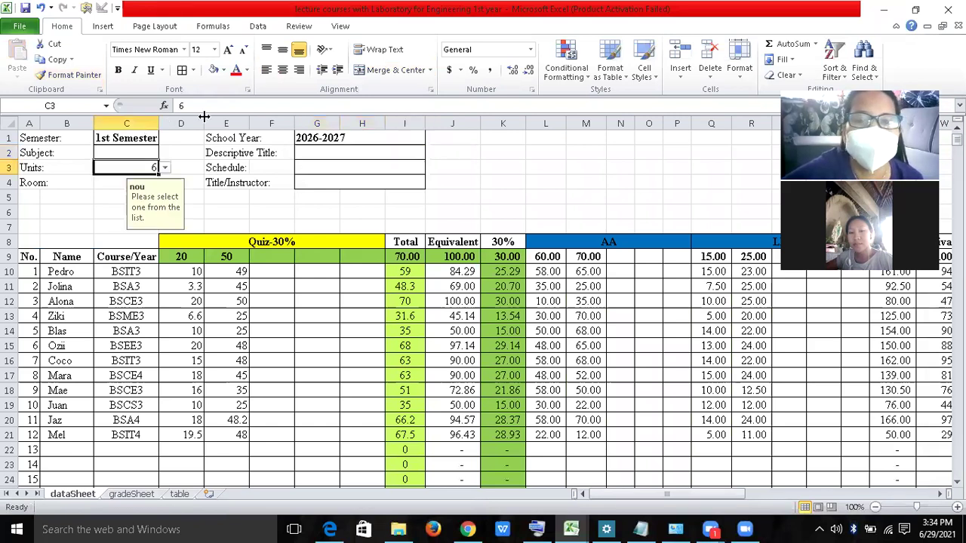
click(267, 73)
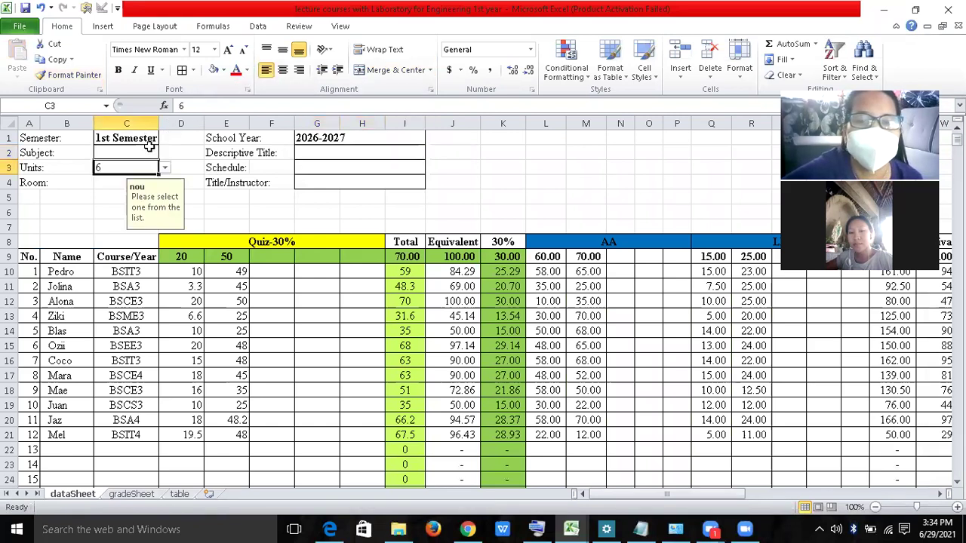
click(143, 148)
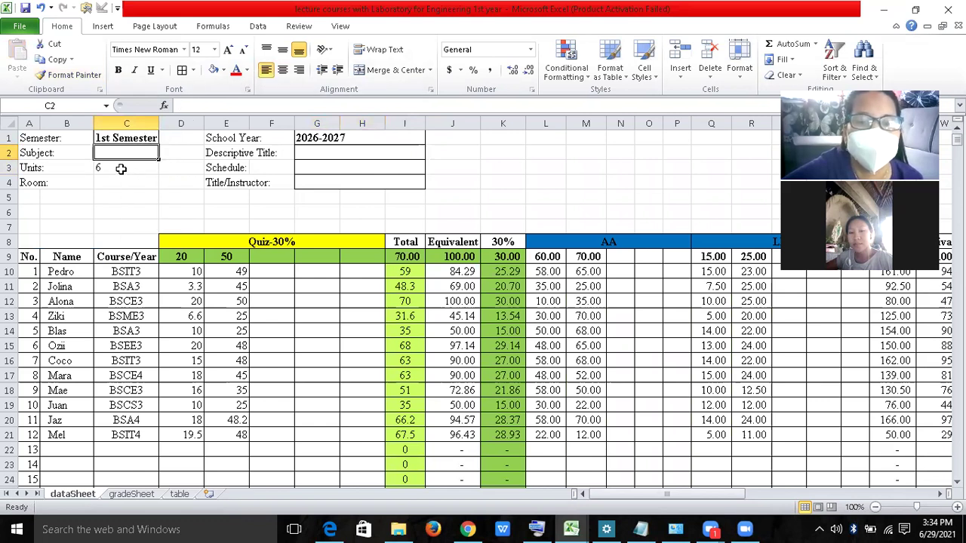
click(120, 168)
click(68, 75)
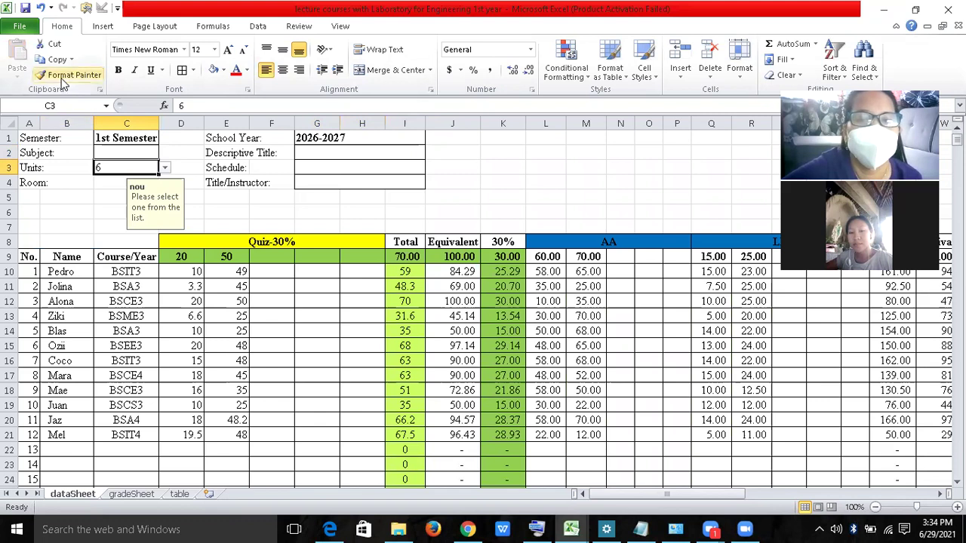
click(101, 167)
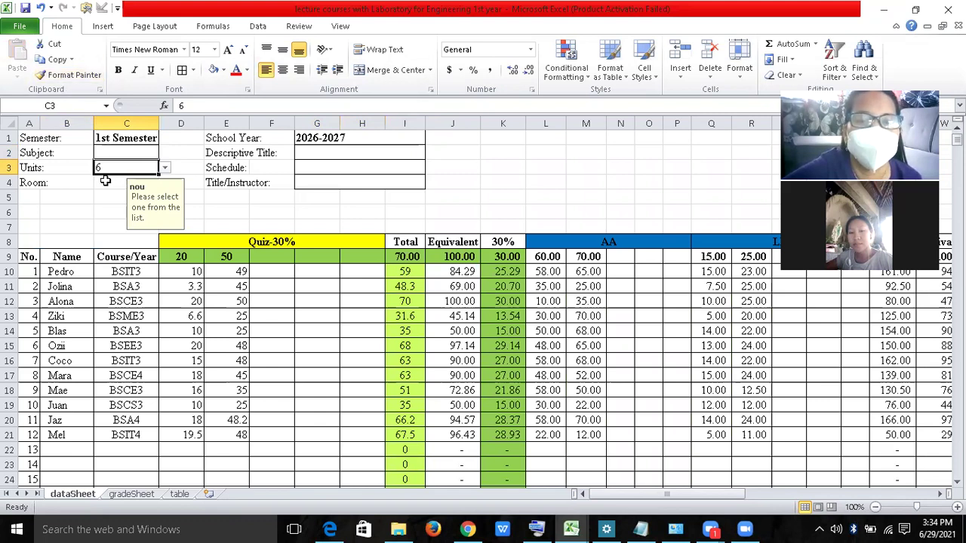
key(Return)
click(140, 162)
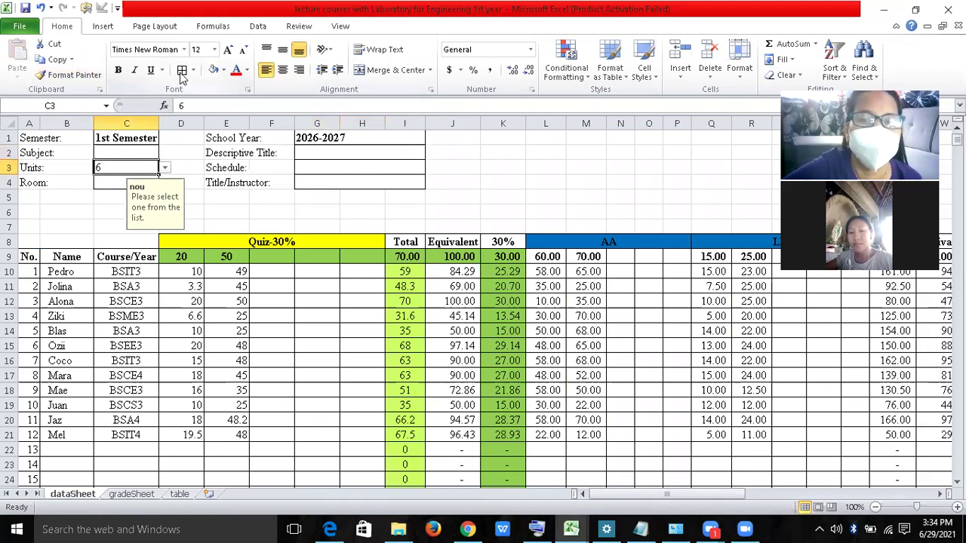
click(319, 177)
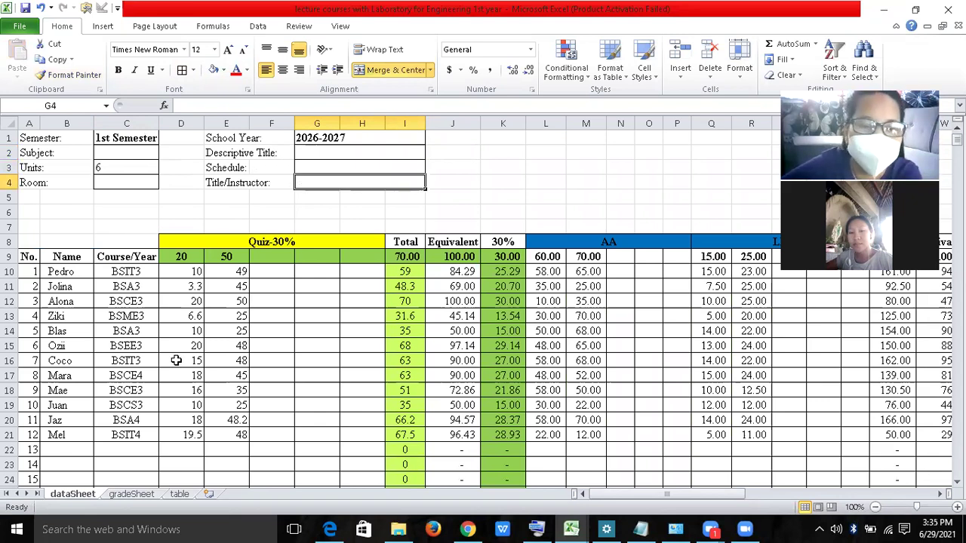
- Remove "Object Oriented Programming" from cell C8 of the gradeSheet, keeping only the DescriptiveTitle label
click(129, 494)
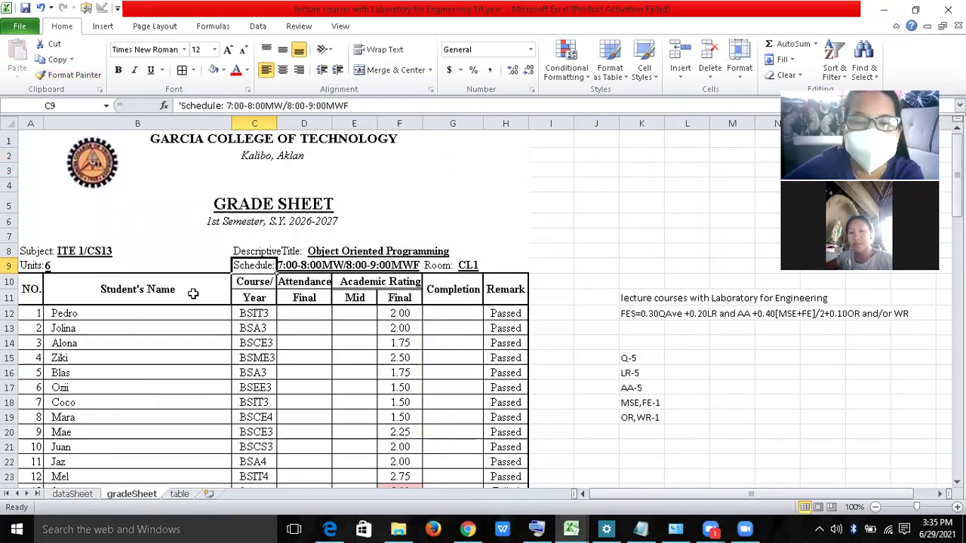
click(254, 249)
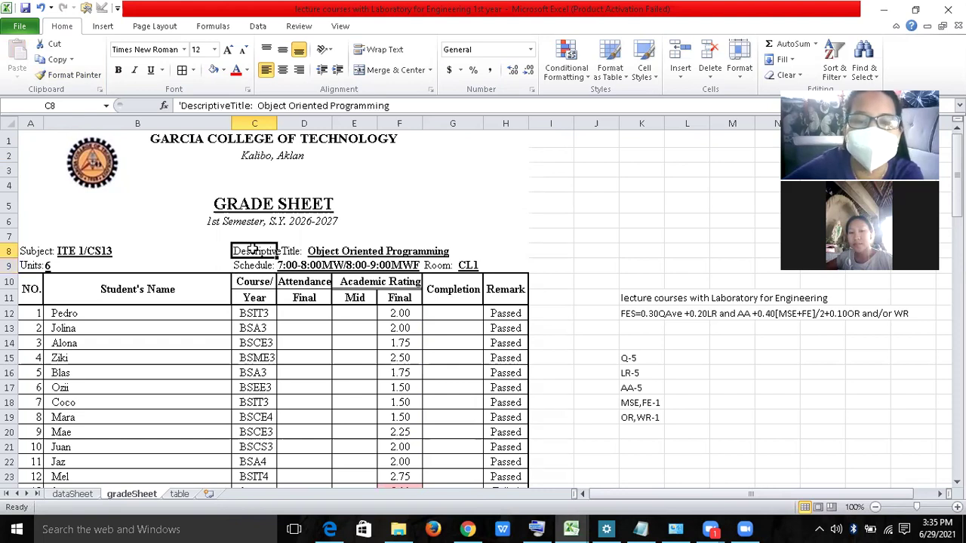
click(322, 252)
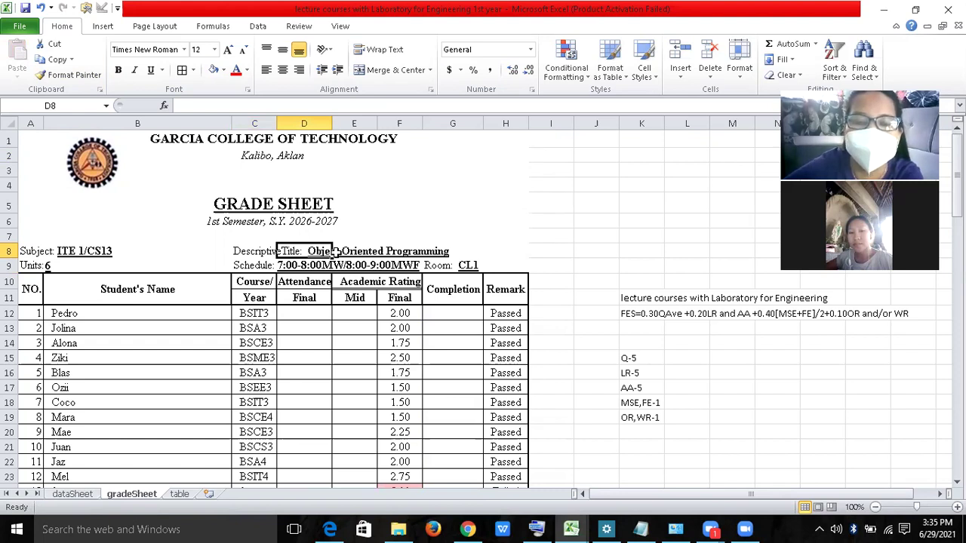
click(249, 251)
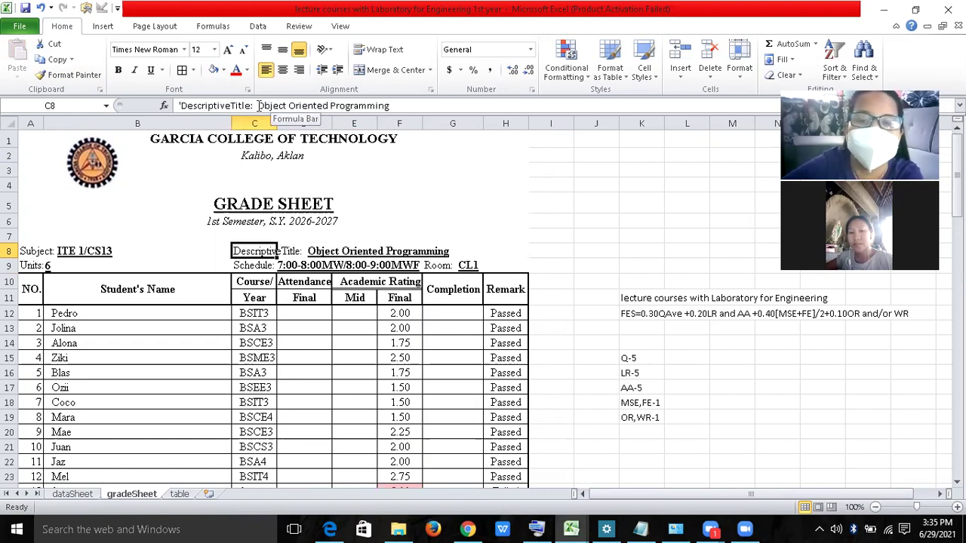
drag(258, 106, 458, 107)
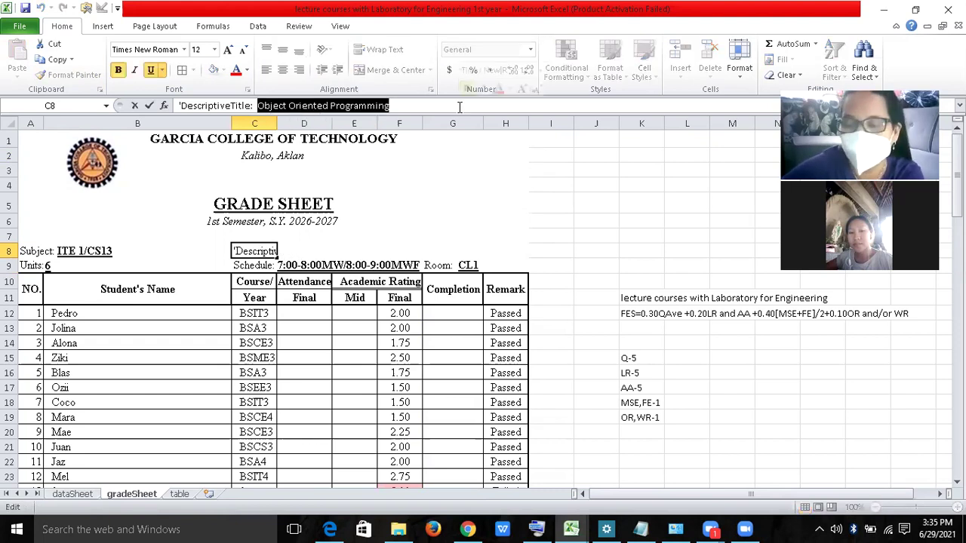
key(Delete)
key(Return)
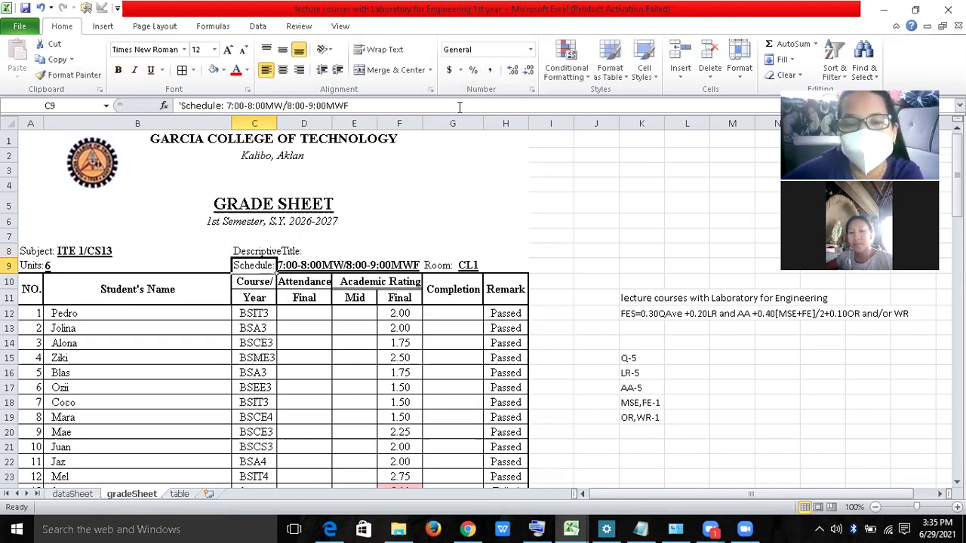
- Link cell E8 beside DescriptiveTitle on the gradeSheet to the Descriptive Title cell G2 of the dataSheet
click(340, 250)
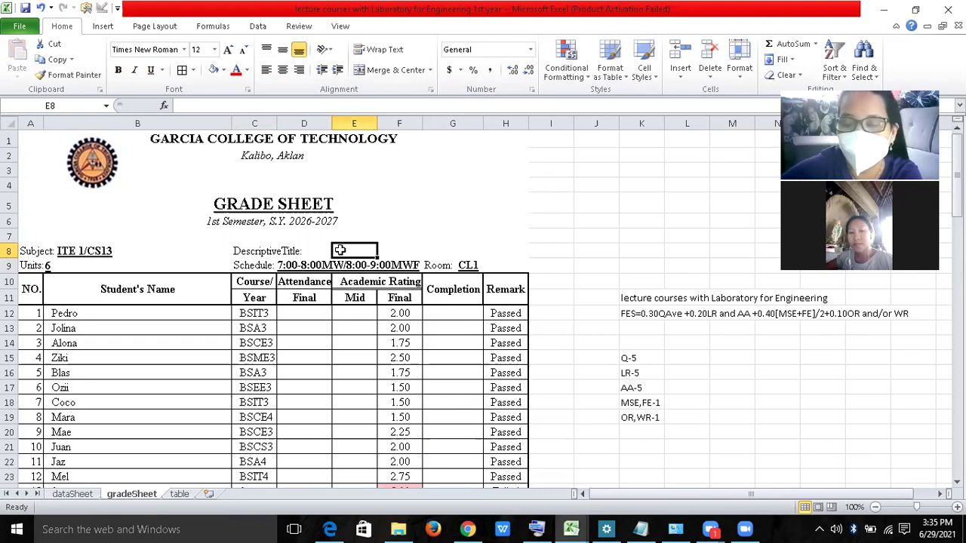
text(=)
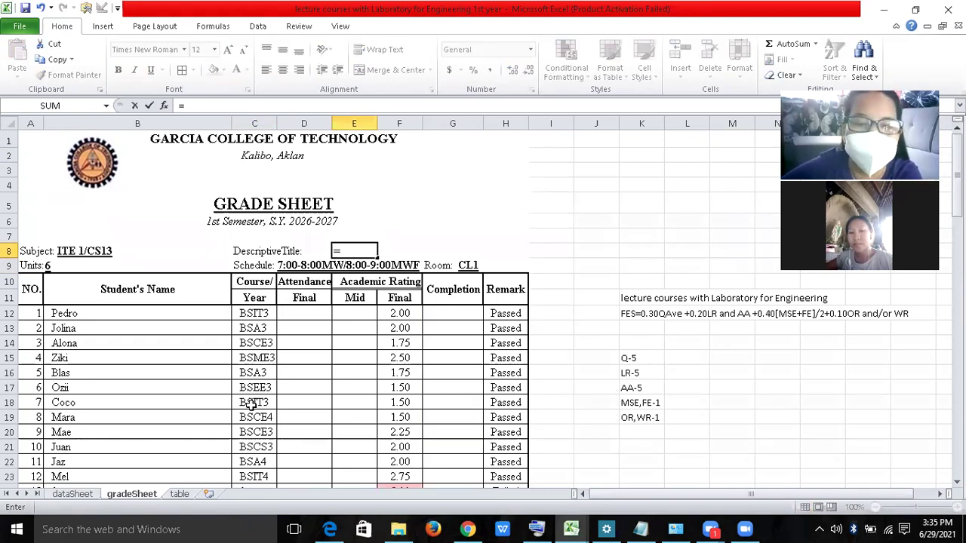
click(90, 492)
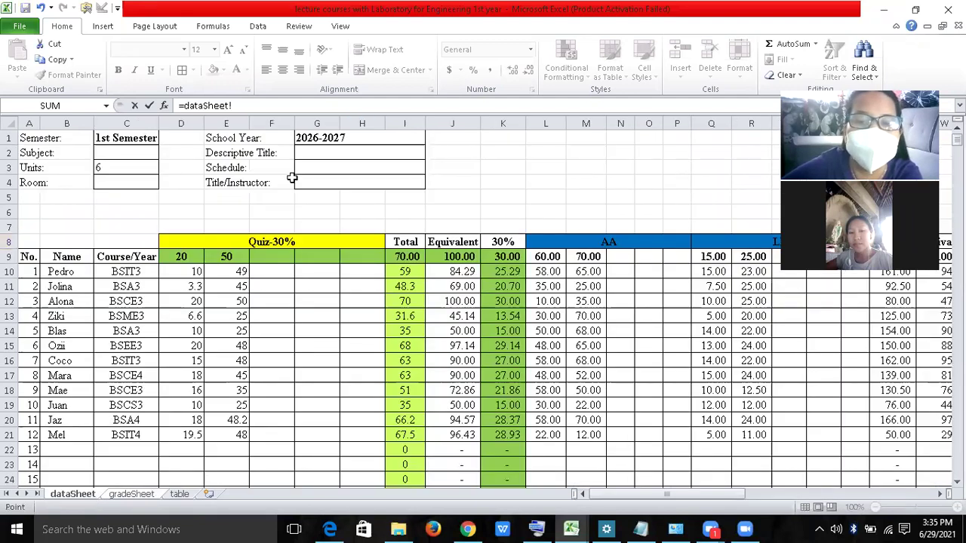
click(307, 150)
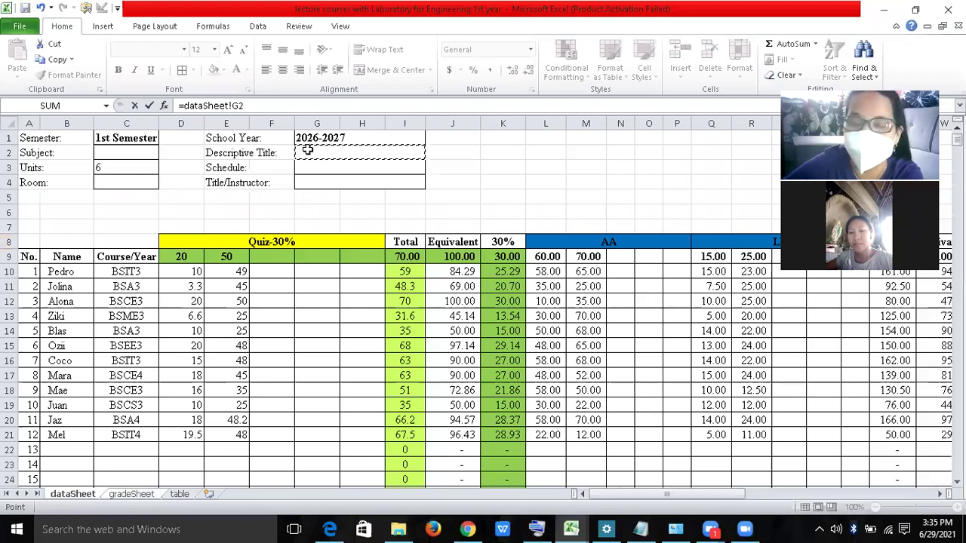
key(Return)
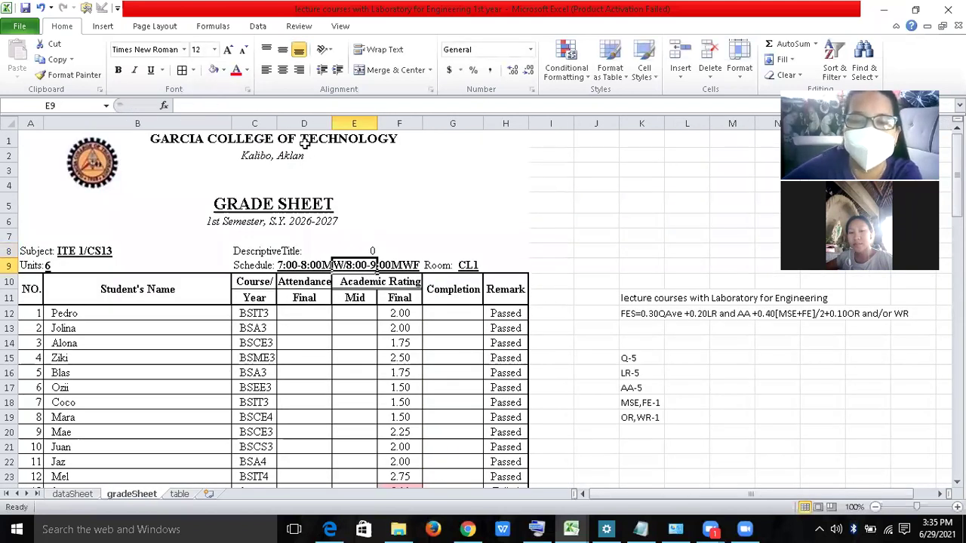
click(363, 252)
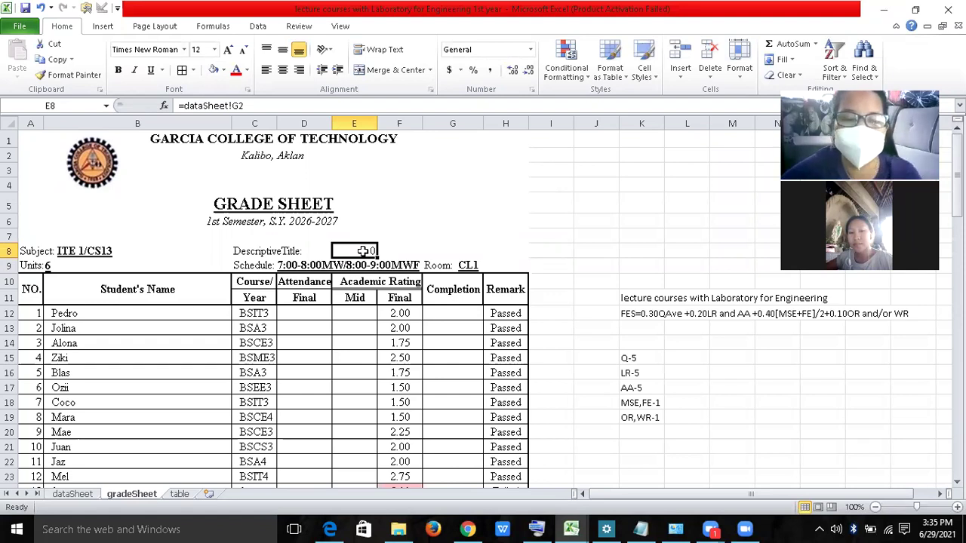
- Enter "Web Systems & Tech 2" as the Descriptive Title in cell G2 of the dataSheet
click(88, 496)
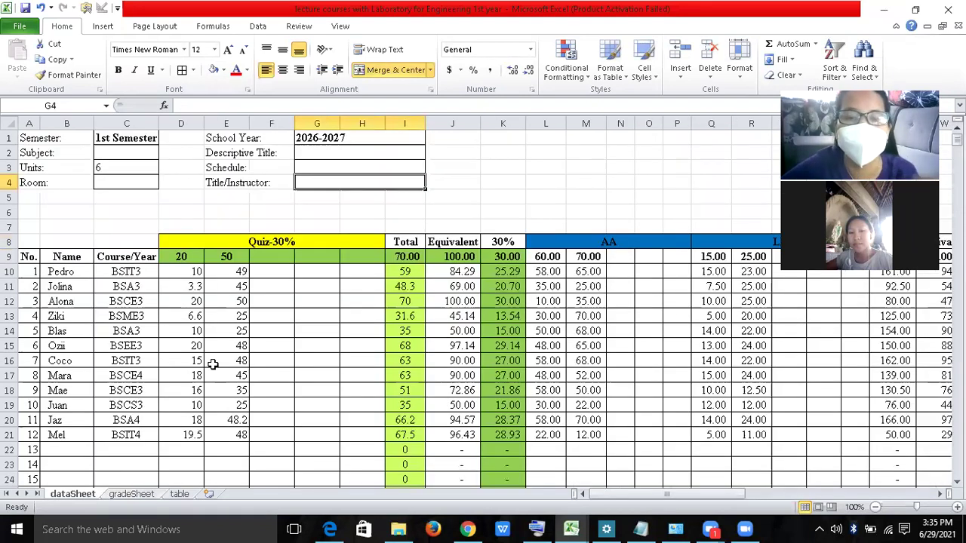
click(345, 150)
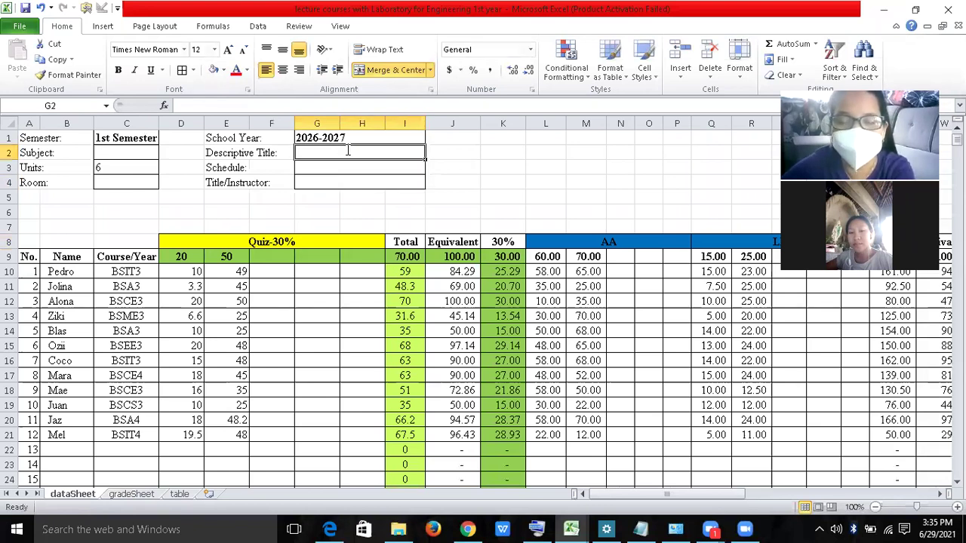
text(Web )
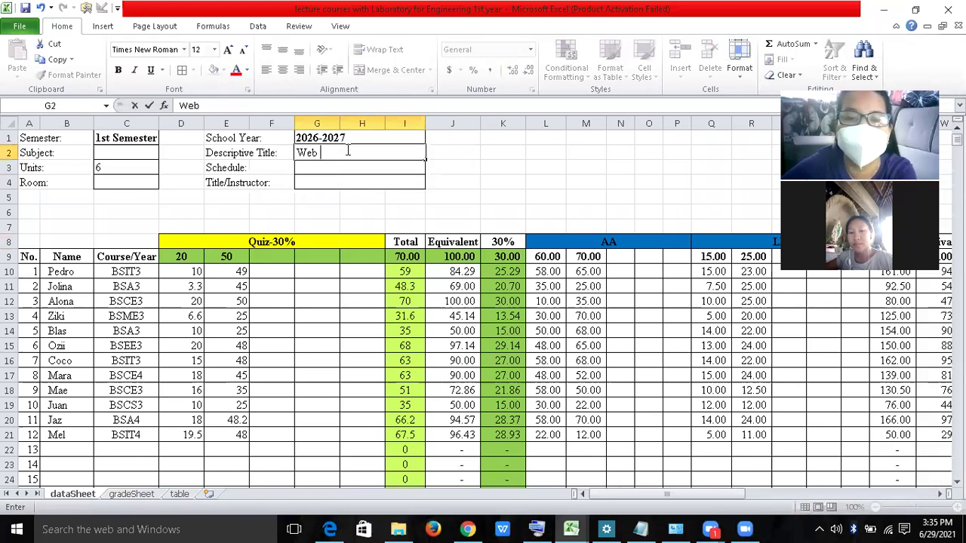
text(Syste)
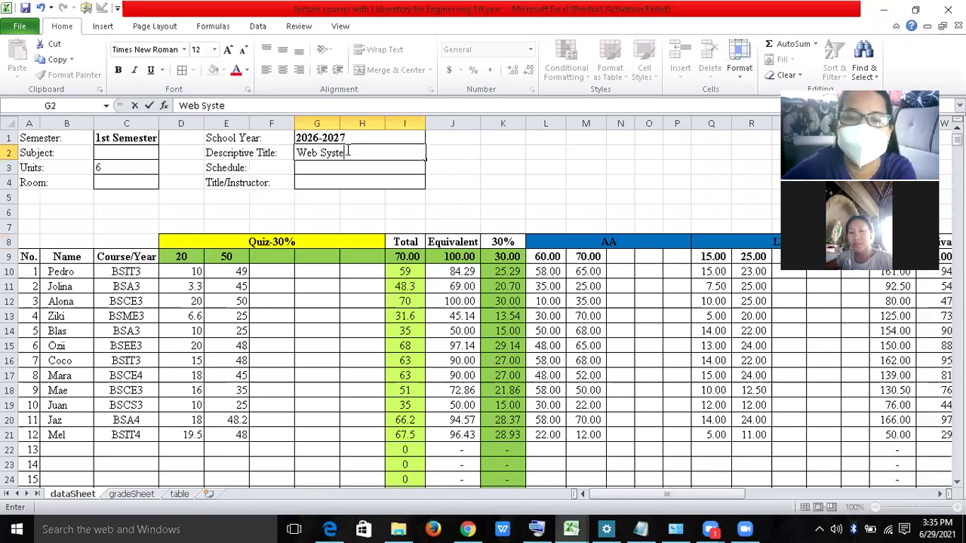
text(ms )
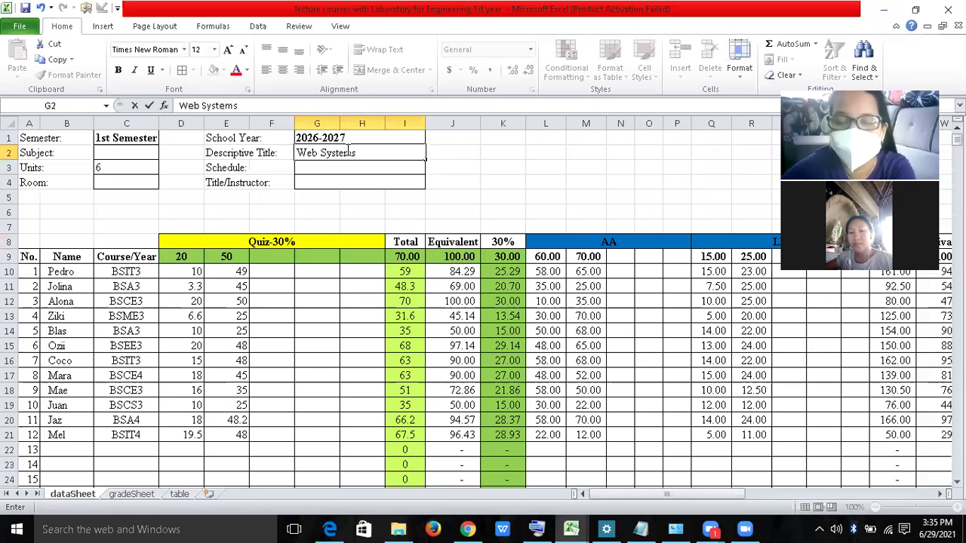
text(& Tec)
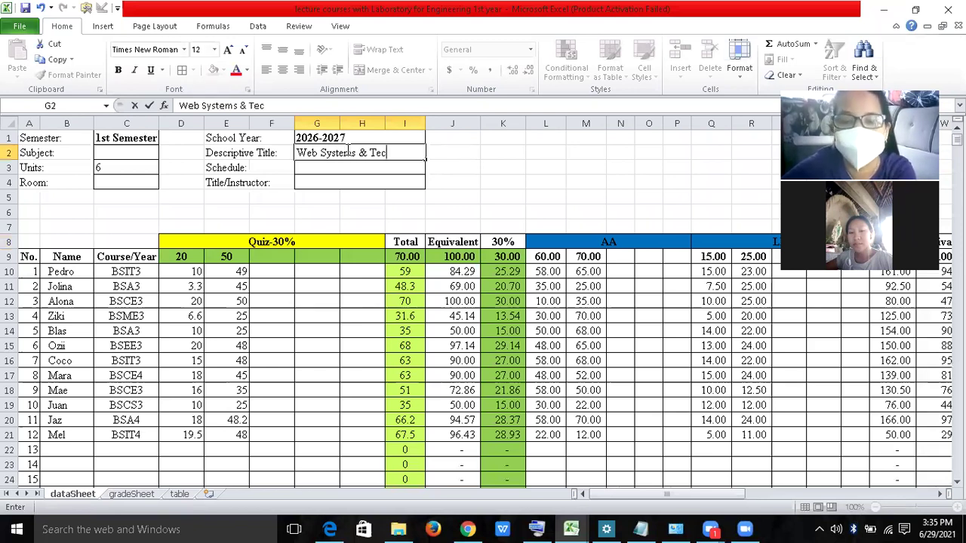
text(h 2)
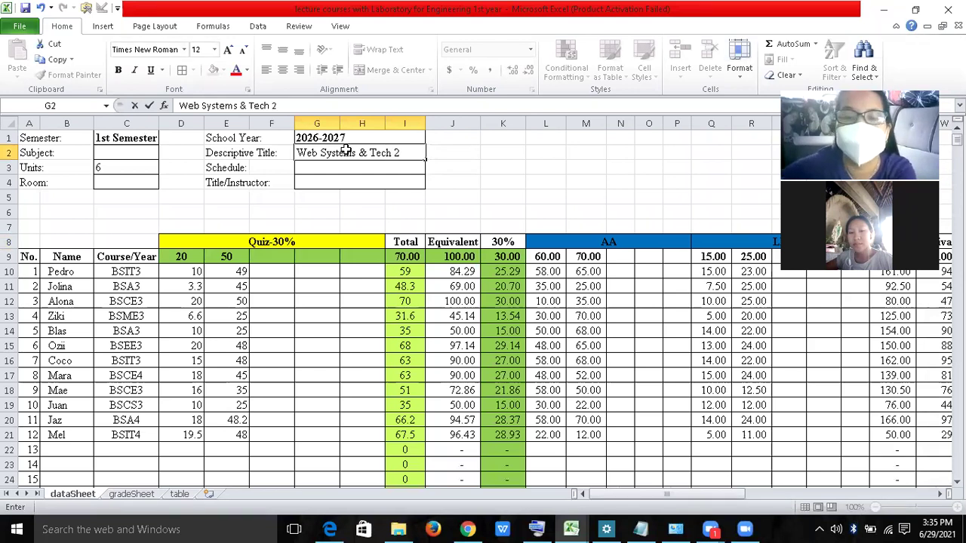
key(Return)
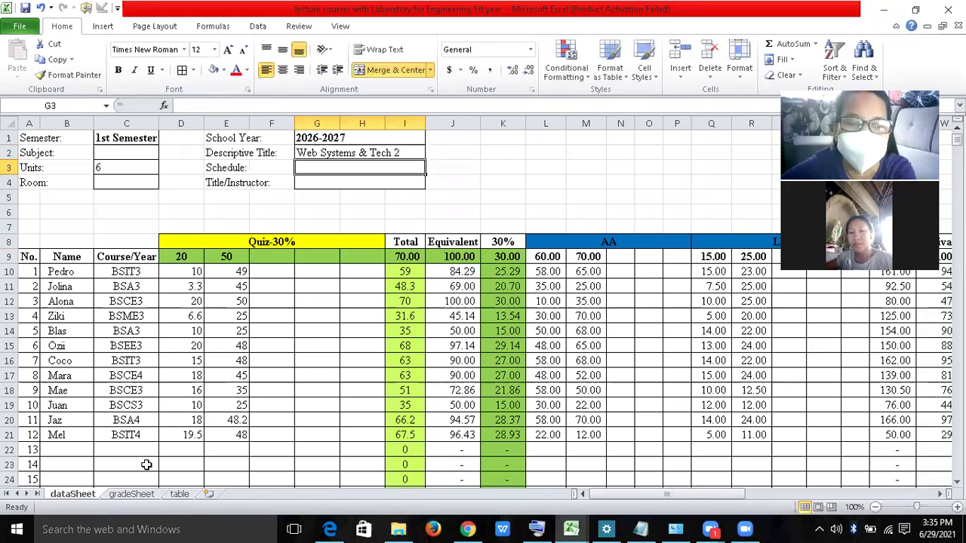
- Make the descriptive title cells E8:H8 on the gradeSheet bold and underlined
click(131, 494)
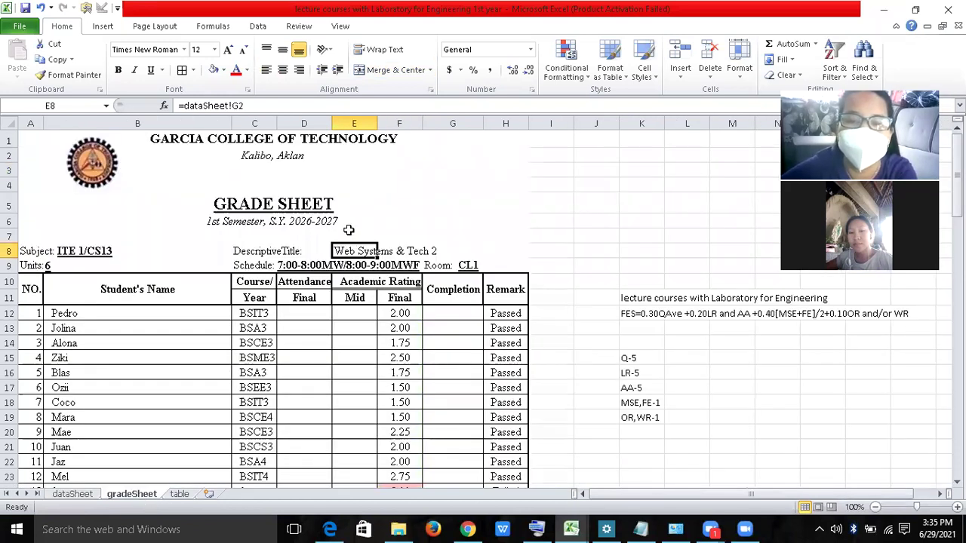
drag(344, 249, 489, 252)
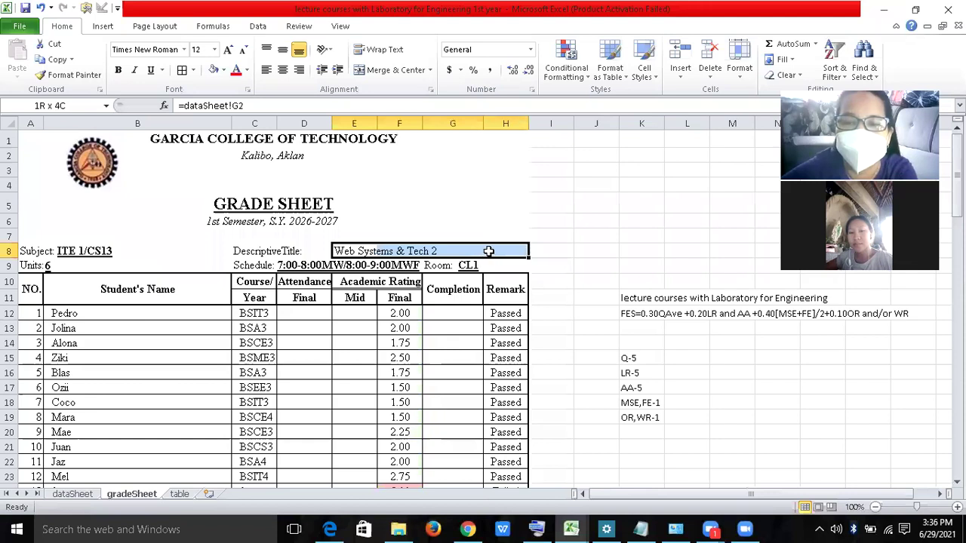
click(151, 73)
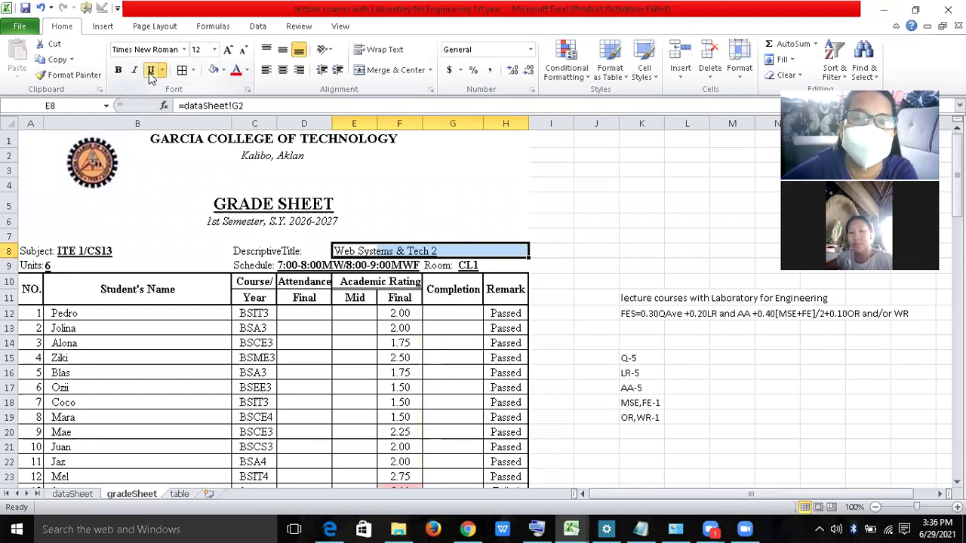
click(120, 72)
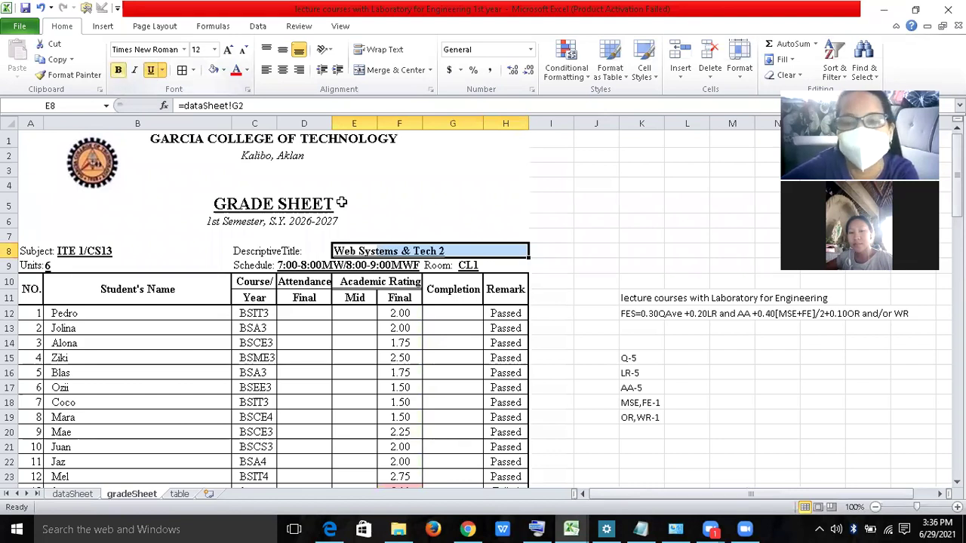
click(351, 309)
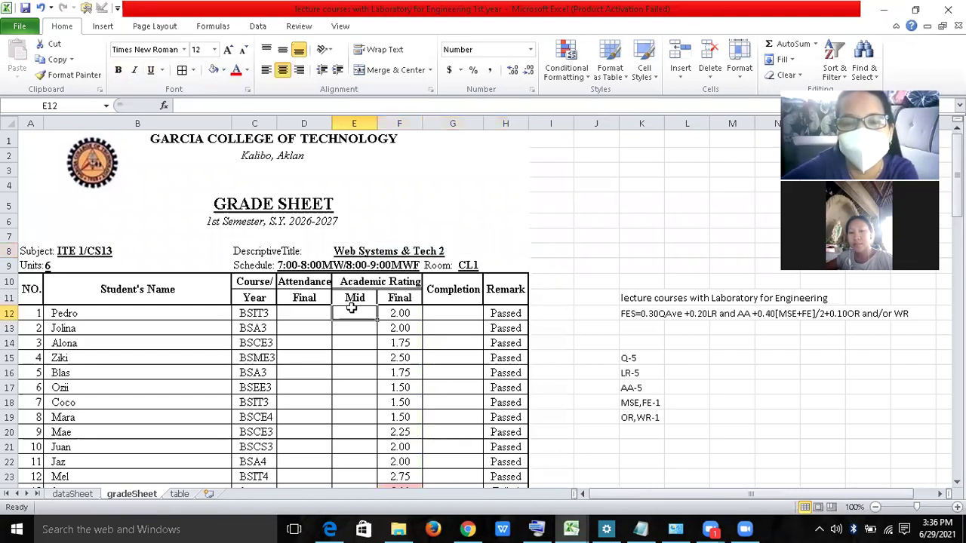
- Remove "7:00-8:00MW/8:00-9:00MWF" from cell C9 of the gradeSheet, keeping only the Schedule label
click(257, 266)
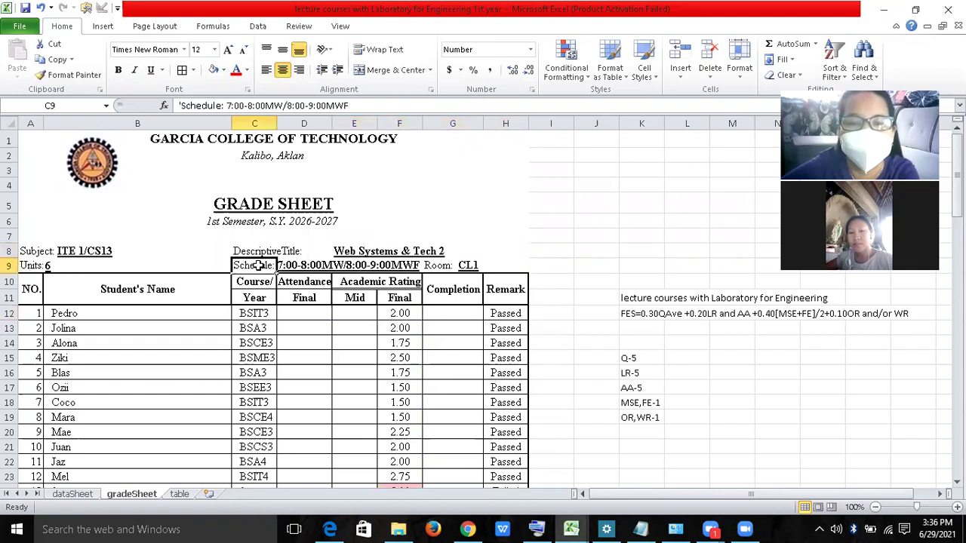
click(267, 69)
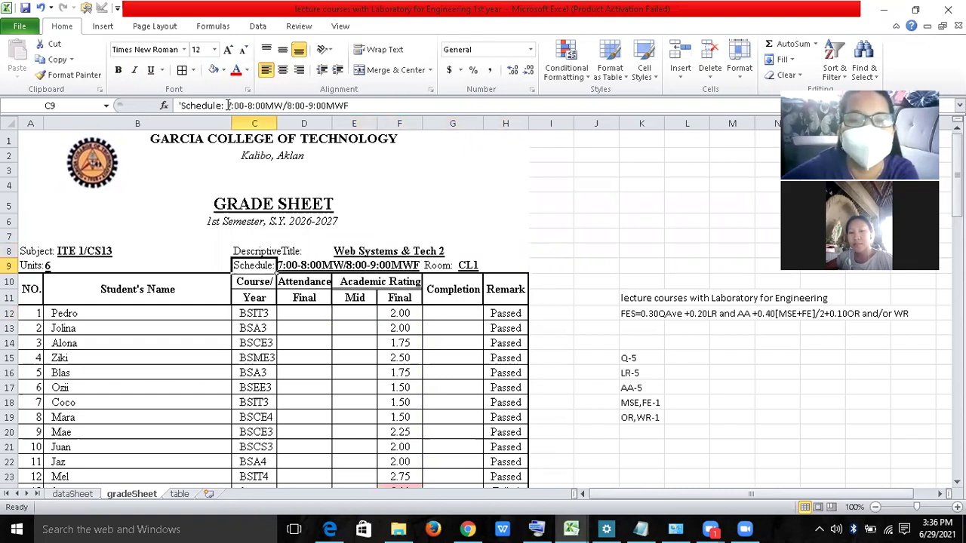
double_click(297, 90)
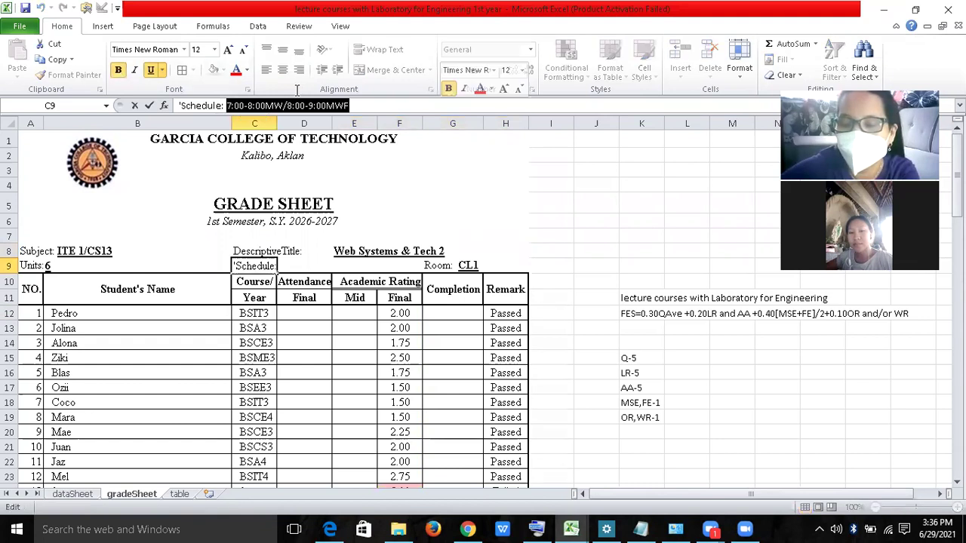
key(Delete)
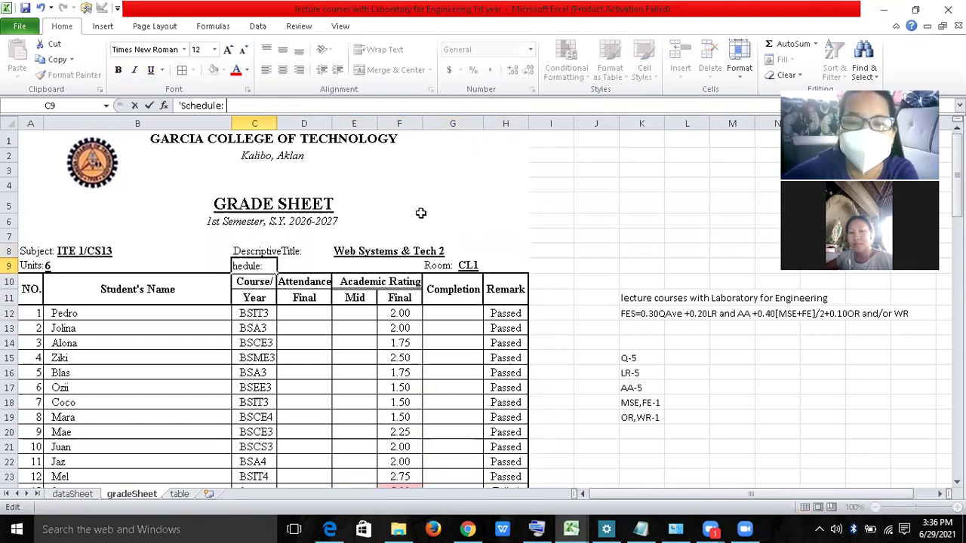
- Link cell D9 beside Schedule on the gradeSheet to the Schedule cell G3 of the dataSheet
click(314, 266)
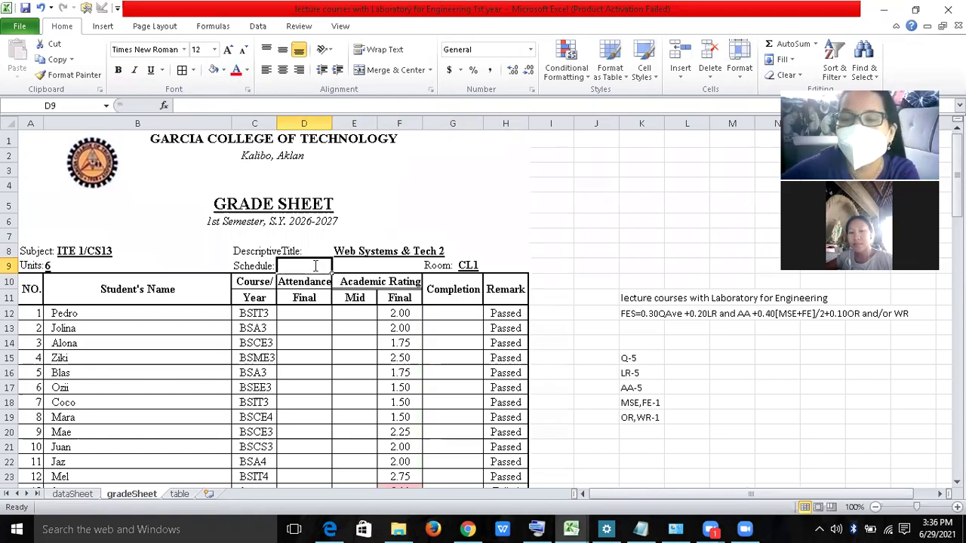
text(=)
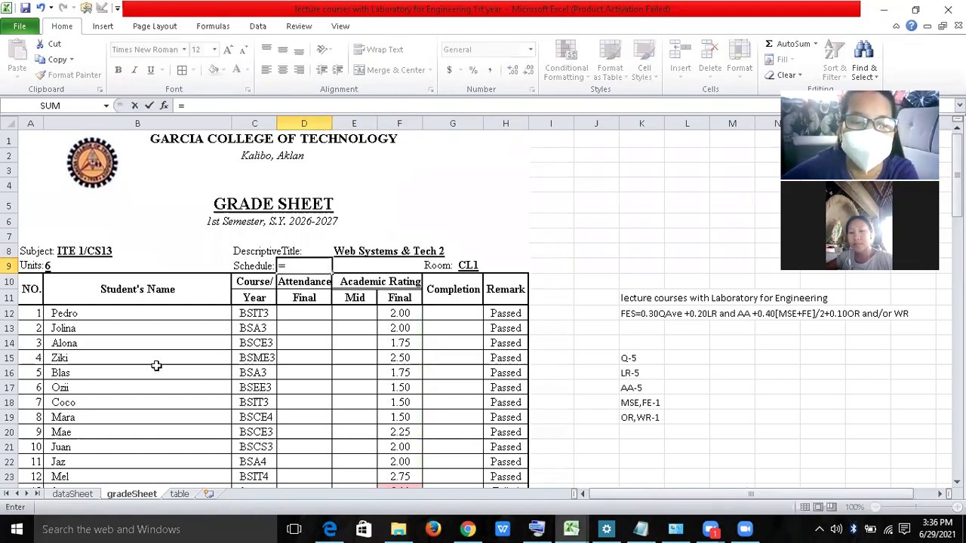
click(85, 496)
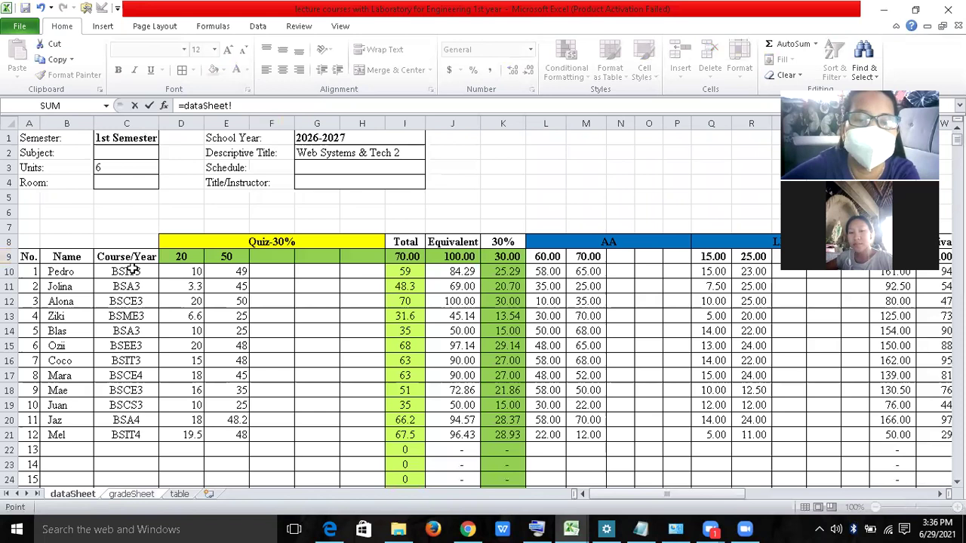
click(305, 166)
key(Return)
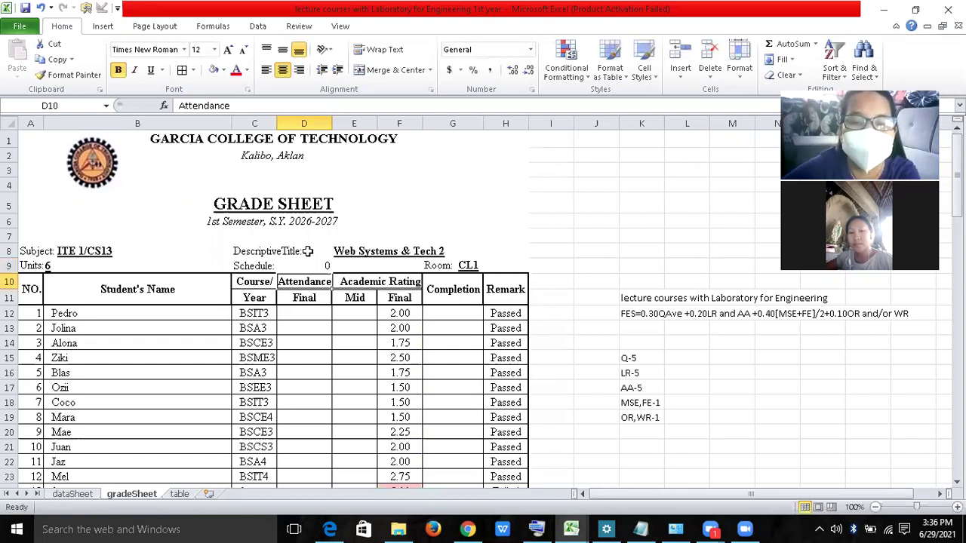
- Make the schedule cells D9:F9 on the gradeSheet bold and underlined
click(336, 267)
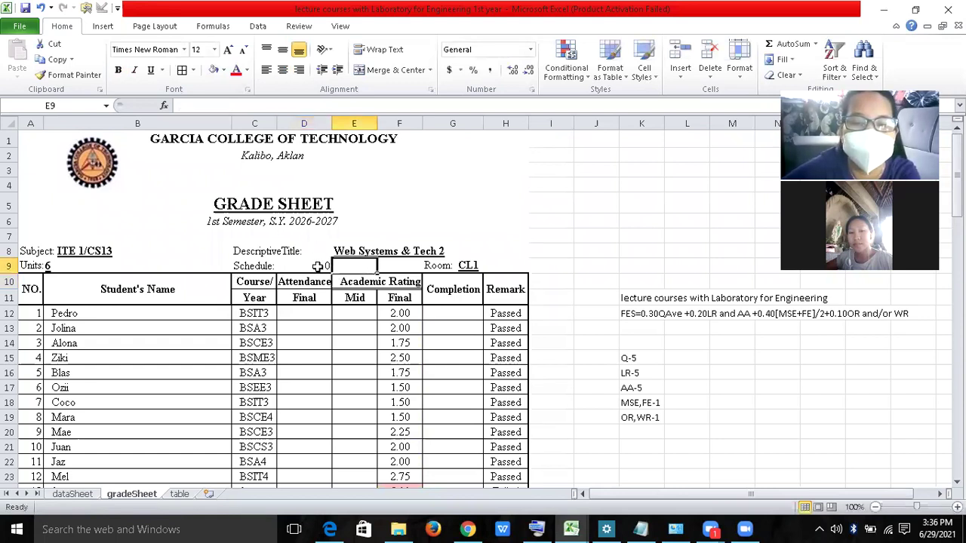
click(318, 266)
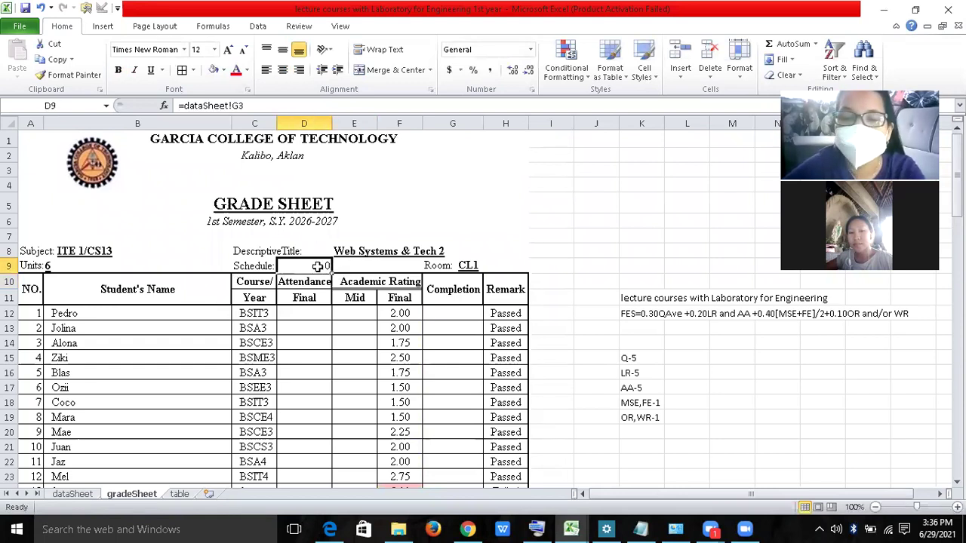
drag(318, 266, 399, 267)
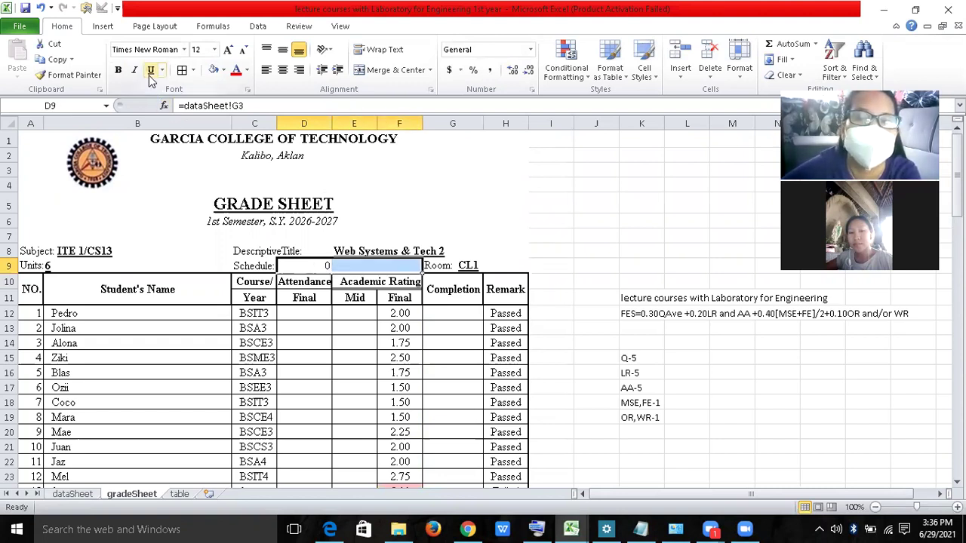
click(118, 72)
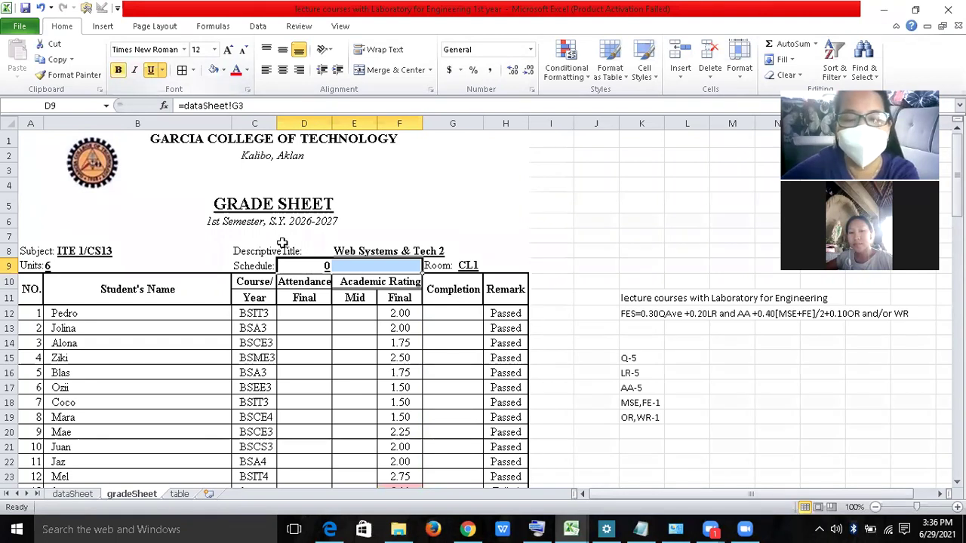
- Enter "2:30-5:00 M-S" as the Schedule in cell G3 of the dataSheet, and return to the gradeSheet
click(76, 495)
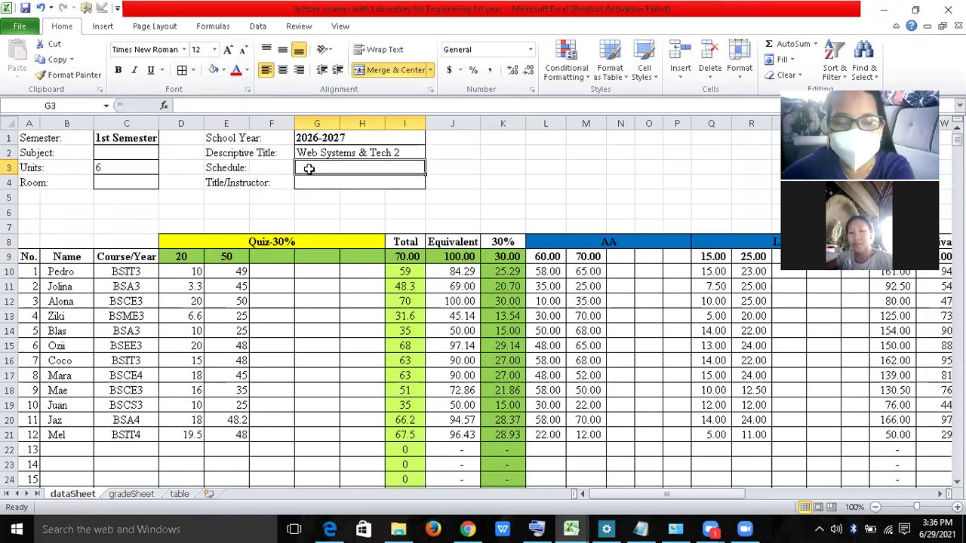
text(2:)
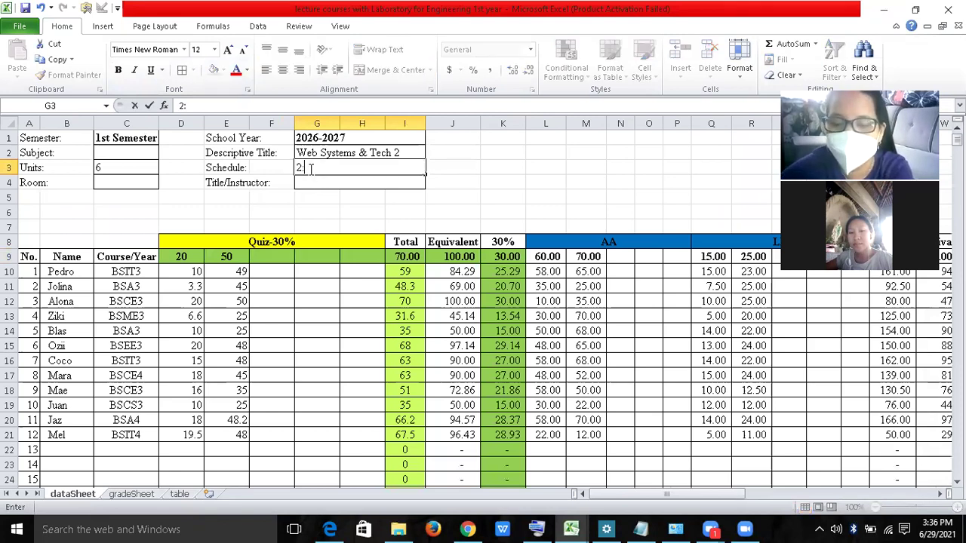
text(30-5:)
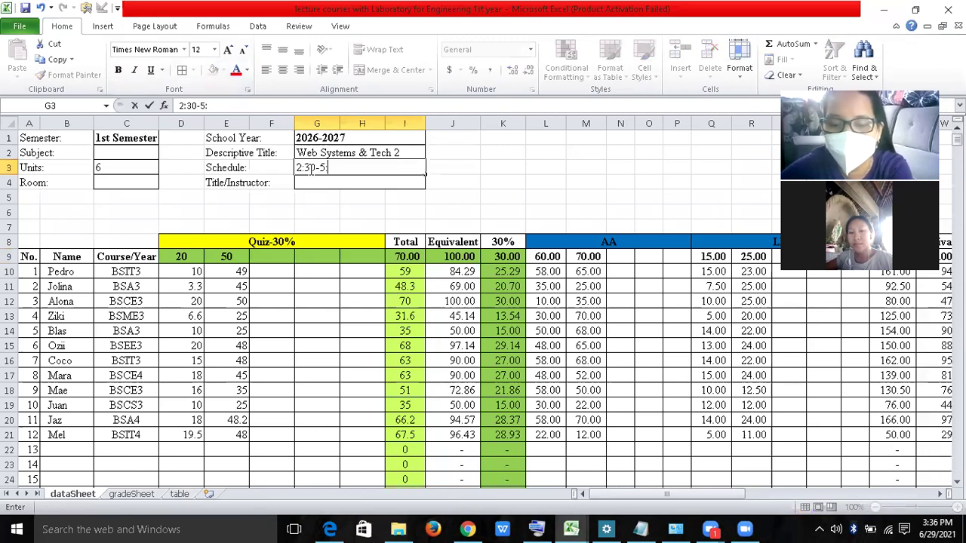
text(00)
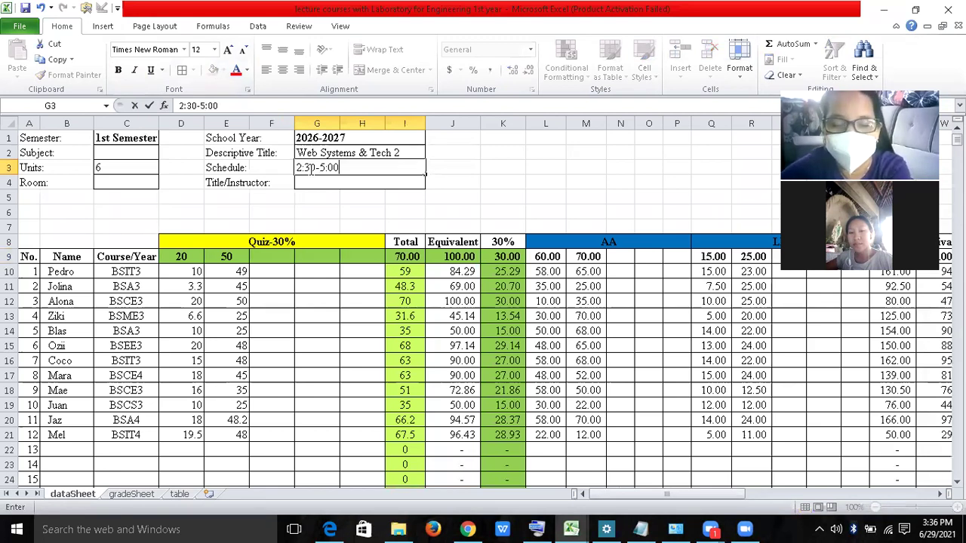
text( M-)
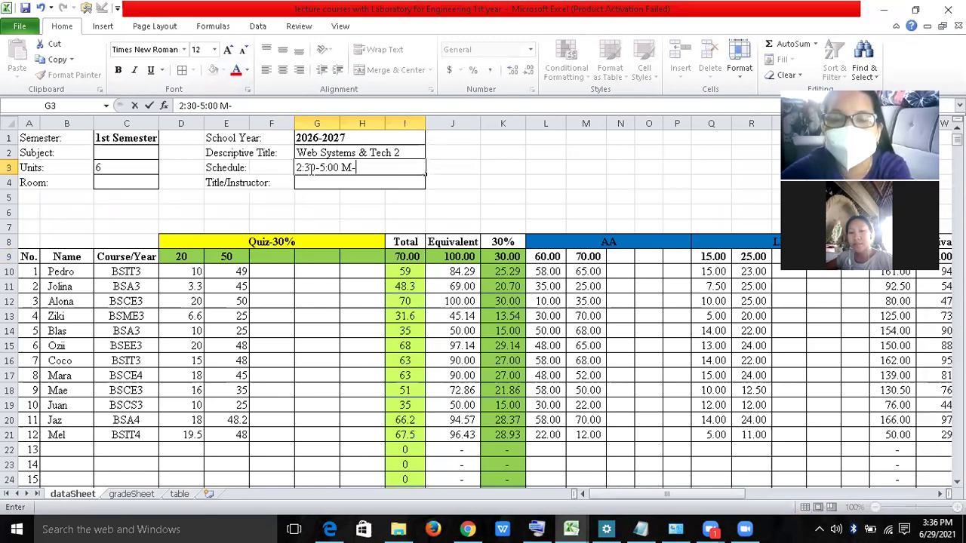
text(S)
key(Return)
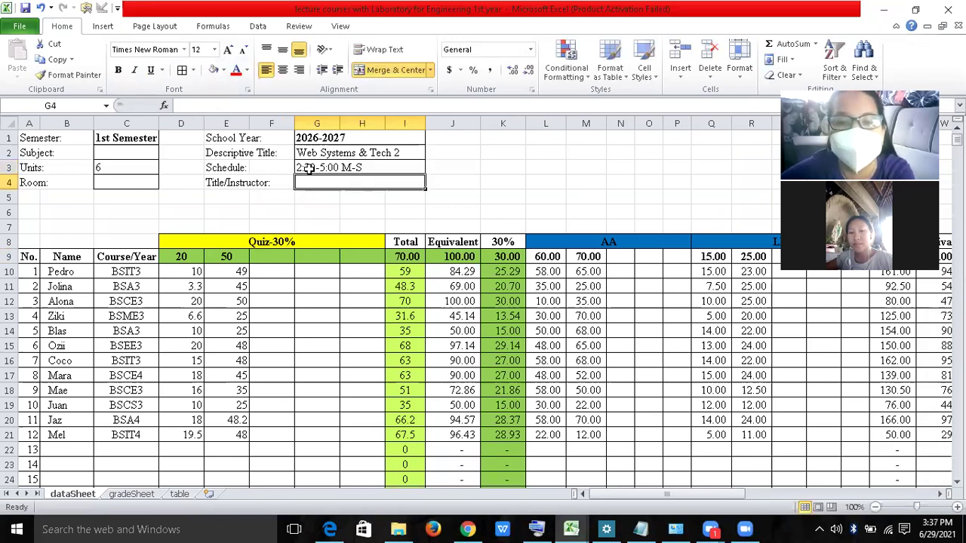
click(143, 495)
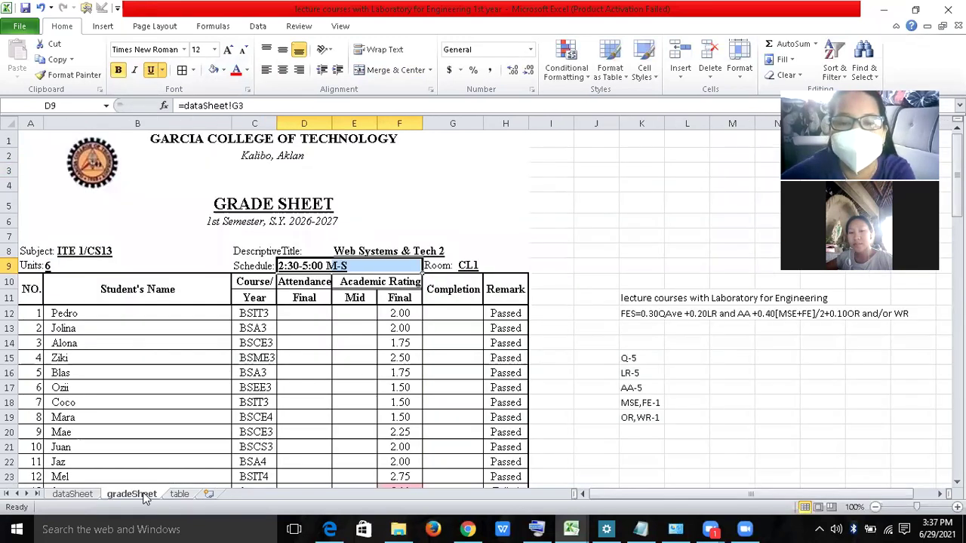
click(304, 281)
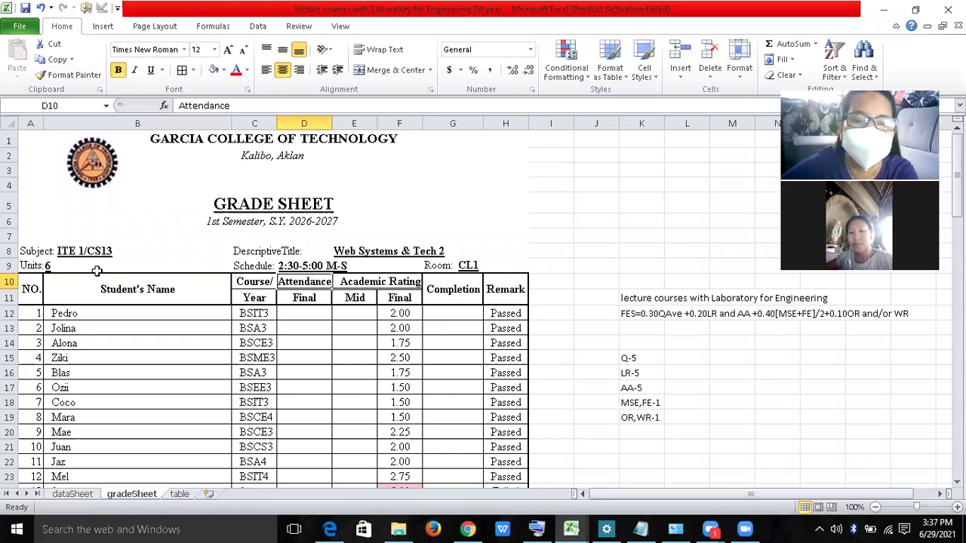
click(29, 266)
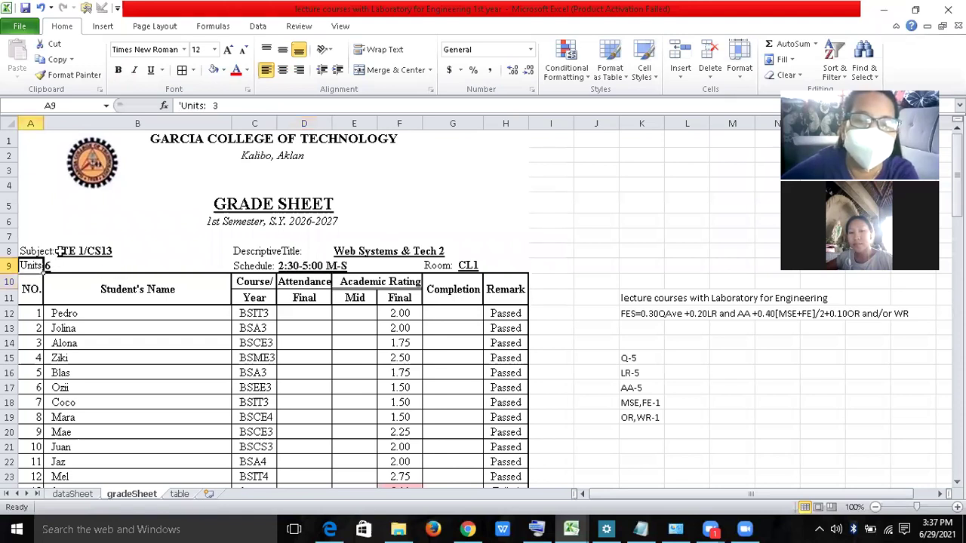
click(59, 250)
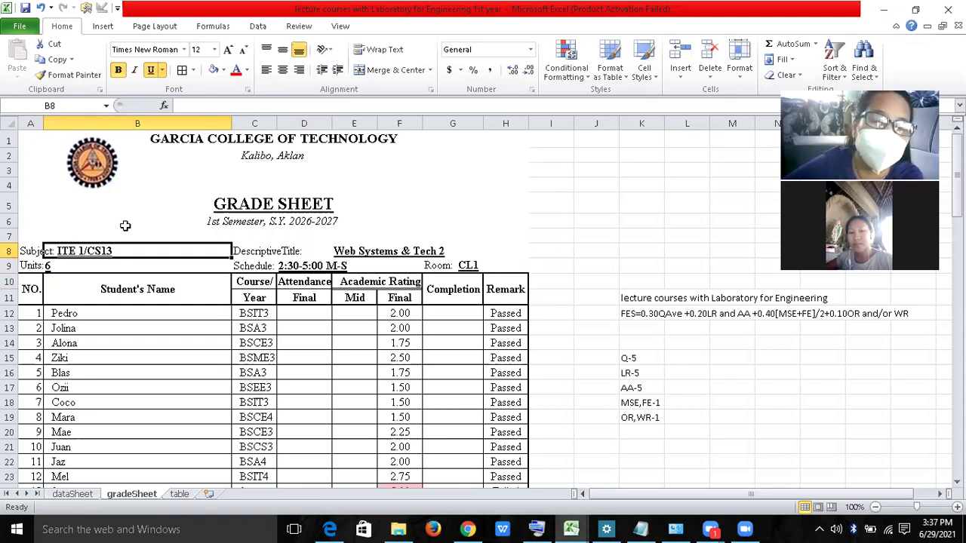
click(28, 252)
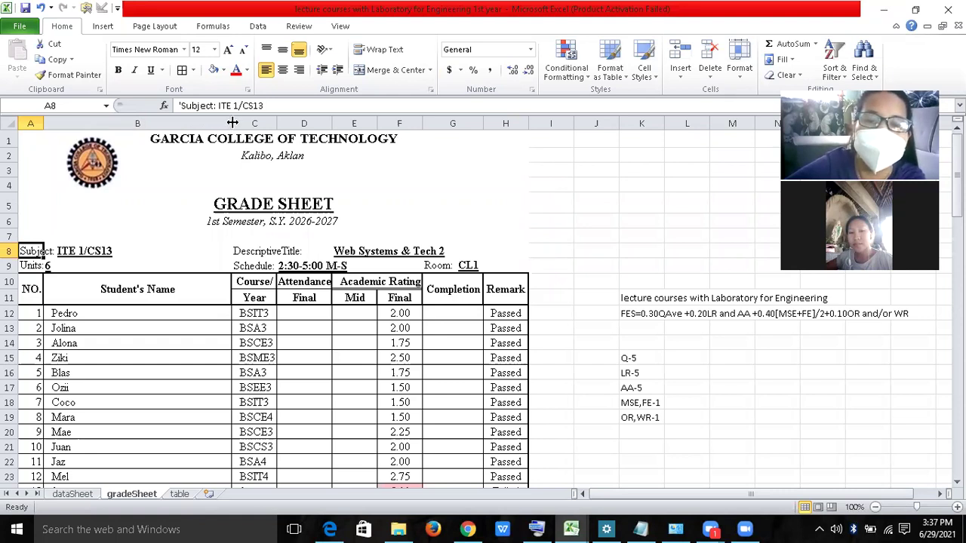
click(212, 167)
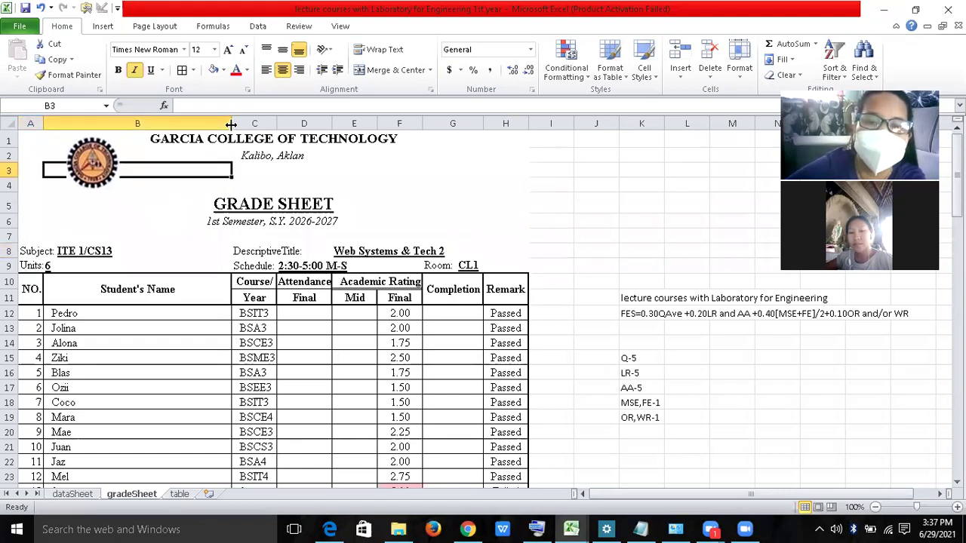
- Try narrowing the Student's Name column B on the gradeSheet, undoing each width change
drag(230, 123, 231, 123)
double_click(231, 125)
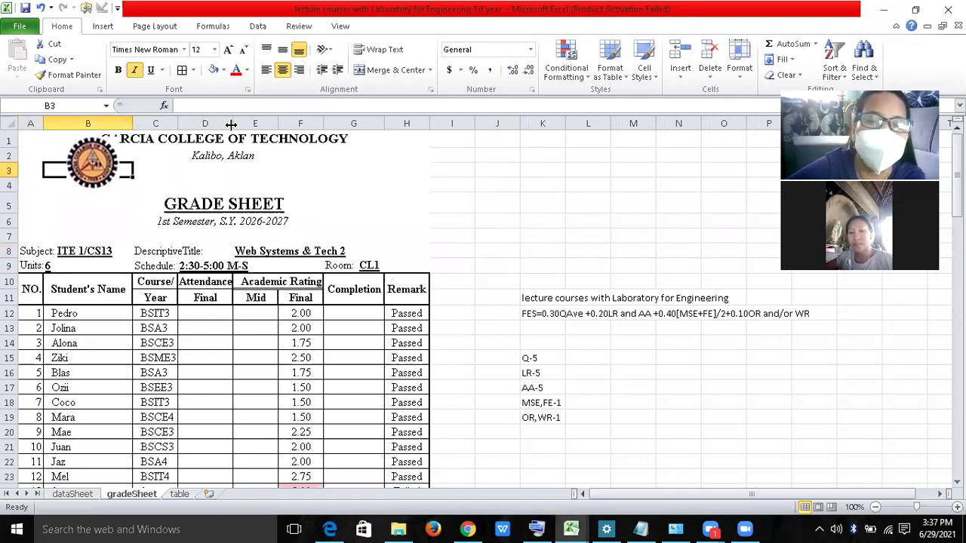
click(42, 8)
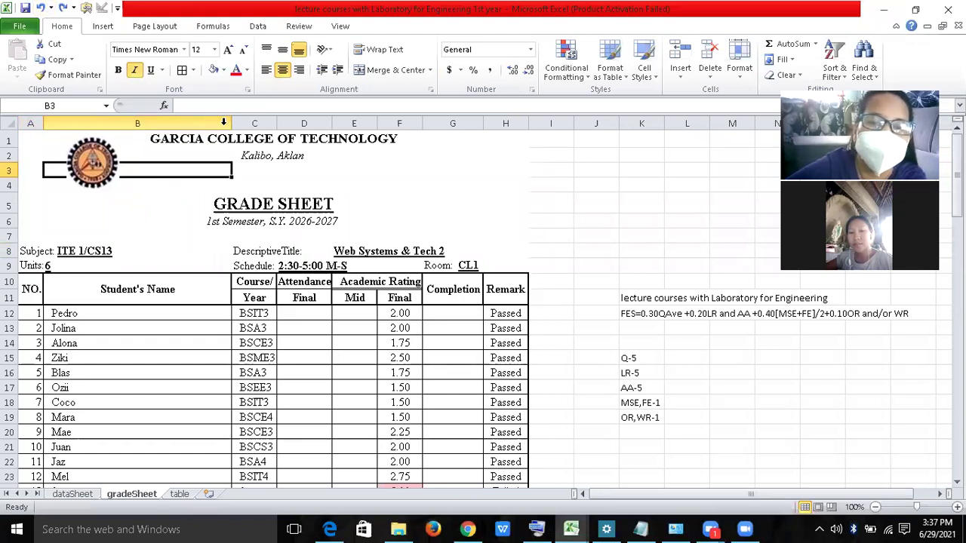
drag(229, 124, 122, 124)
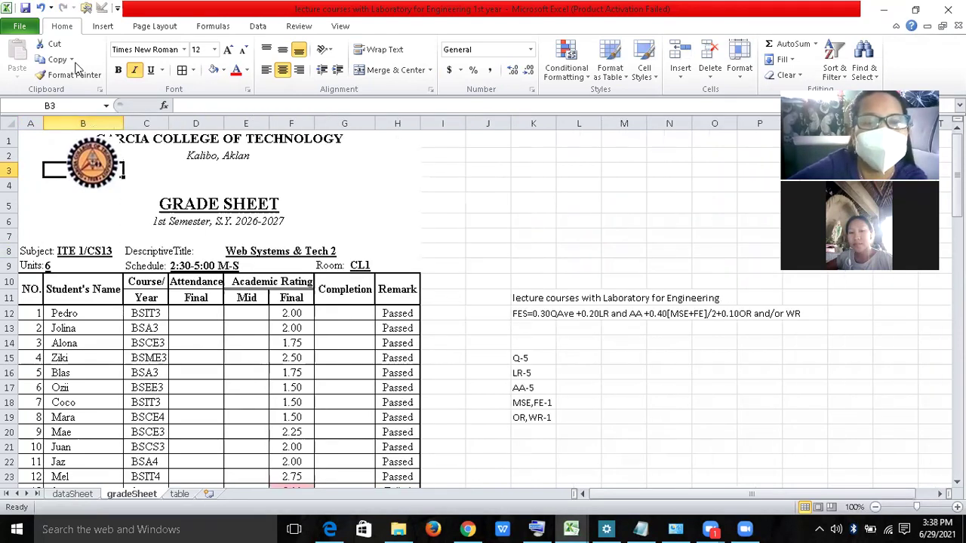
click(41, 10)
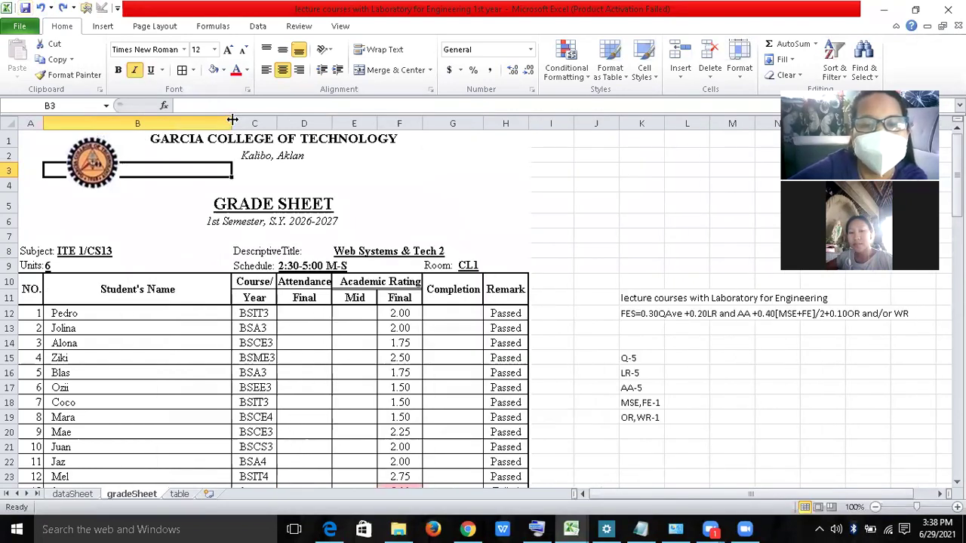
drag(233, 121, 233, 121)
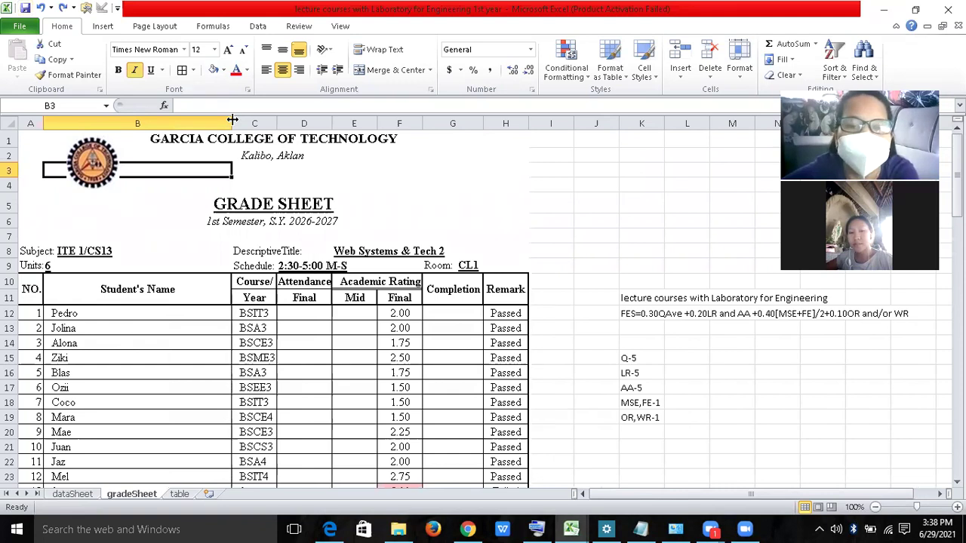
- Narrow the Student's Name column B on the gradeSheet to a column width of 19
drag(232, 119, 133, 119)
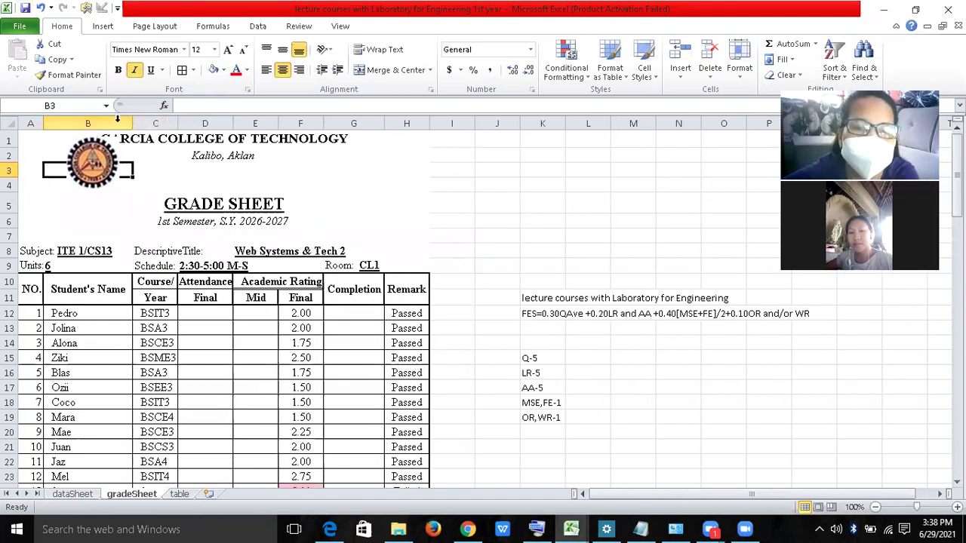
click(117, 120)
right_click(117, 122)
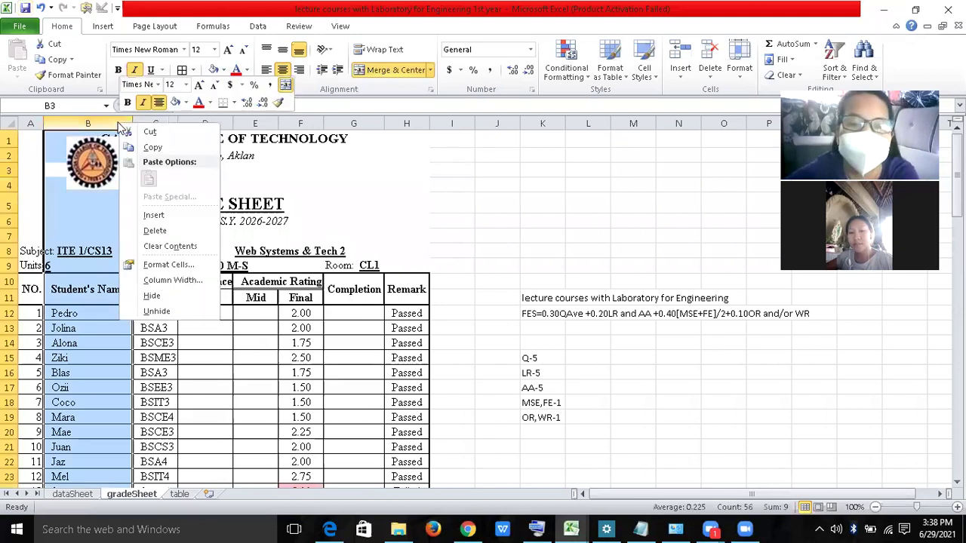
click(178, 282)
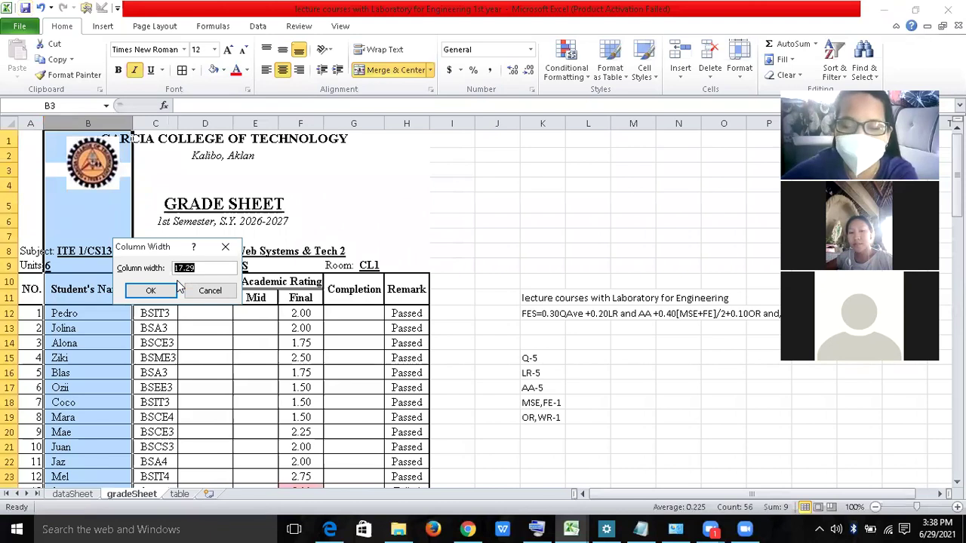
text(19)
key(Return)
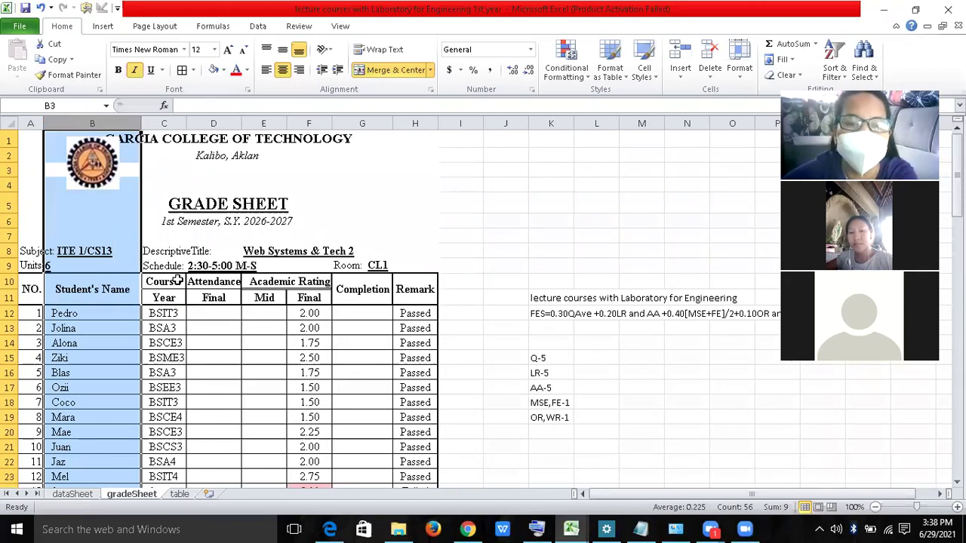
- Insert a new column between the Student's Name and Course/Year columns on the gradeSheet
click(151, 118)
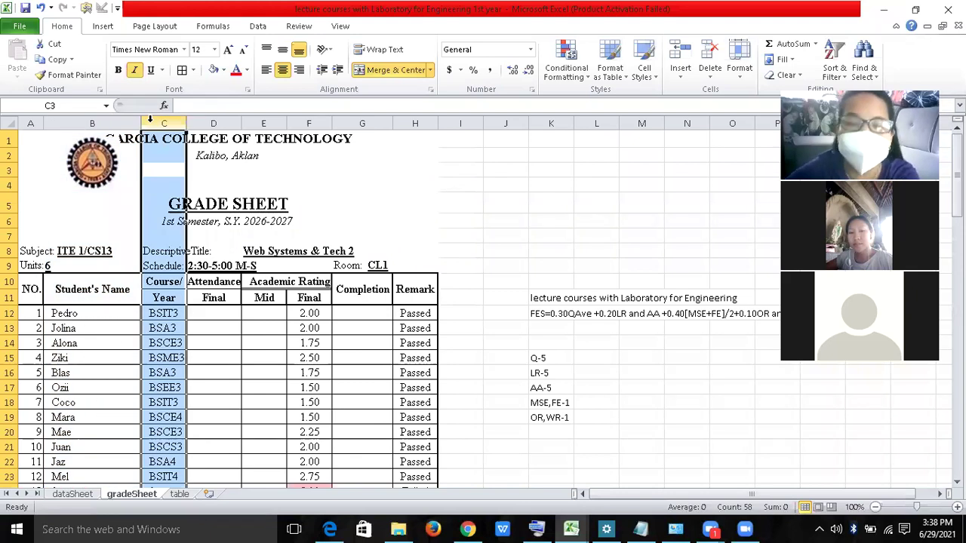
right_click(153, 124)
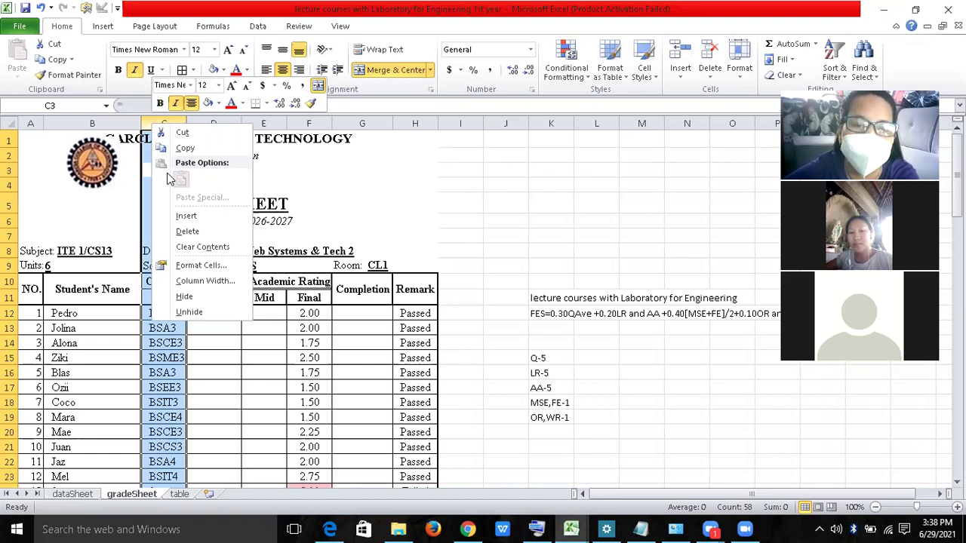
click(178, 216)
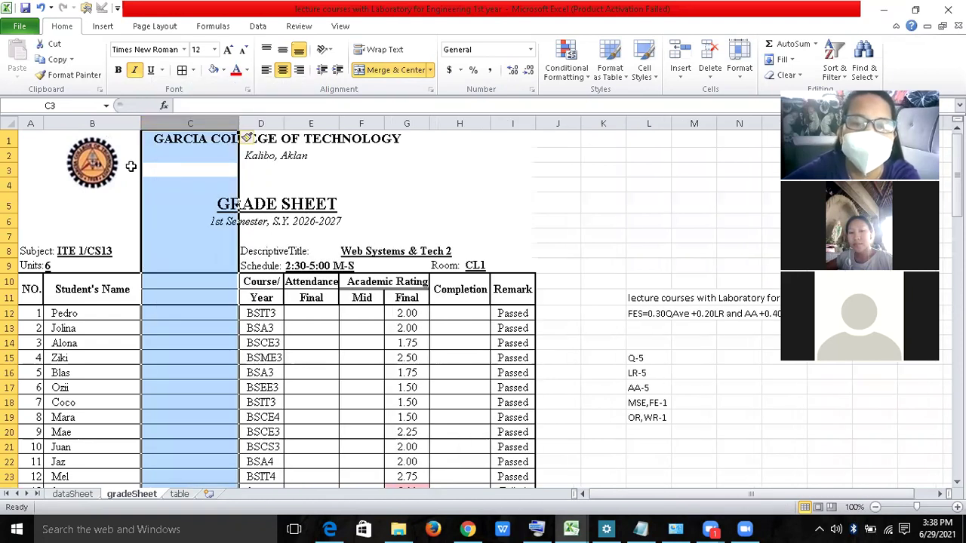
click(167, 157)
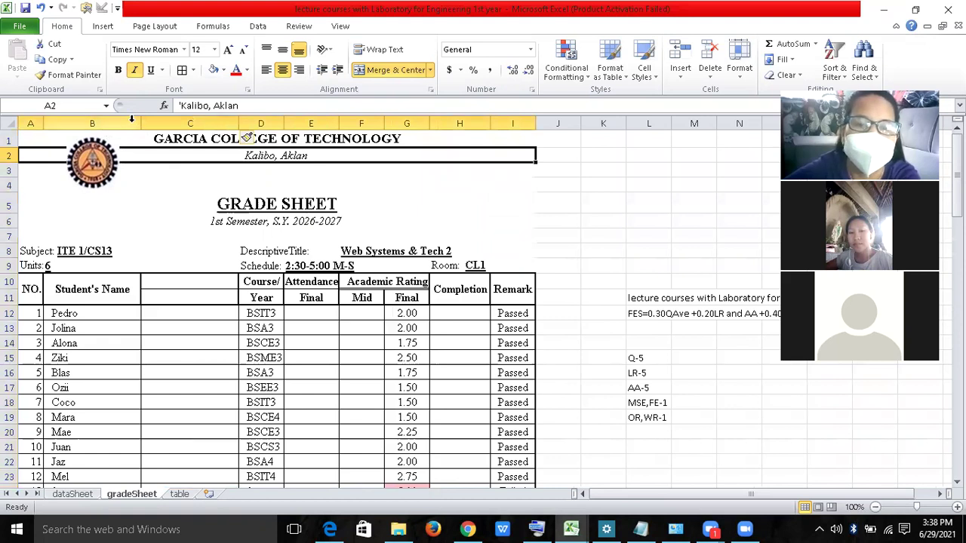
- Merge and center the Student's Name heading across cells B10:C11, including the new column
drag(131, 119, 181, 218)
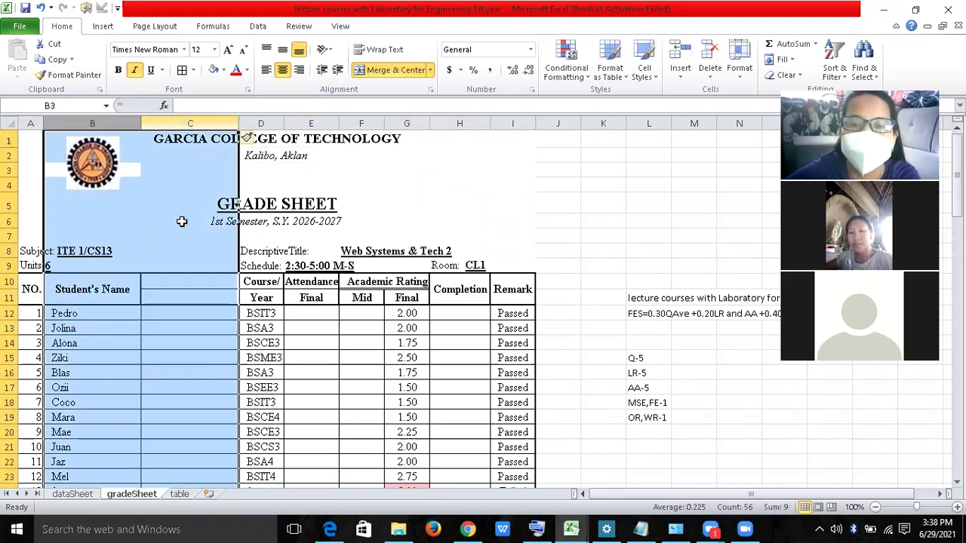
click(547, 53)
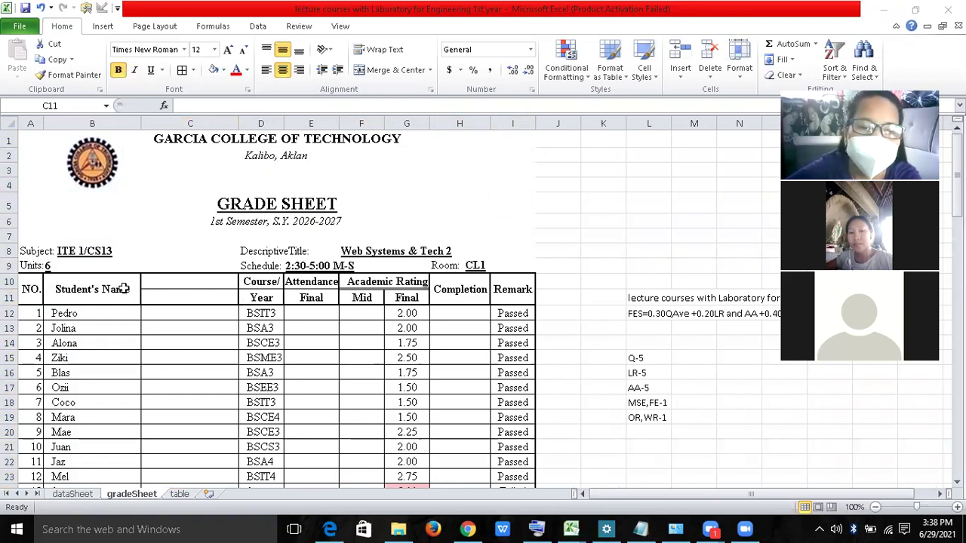
drag(122, 288, 181, 283)
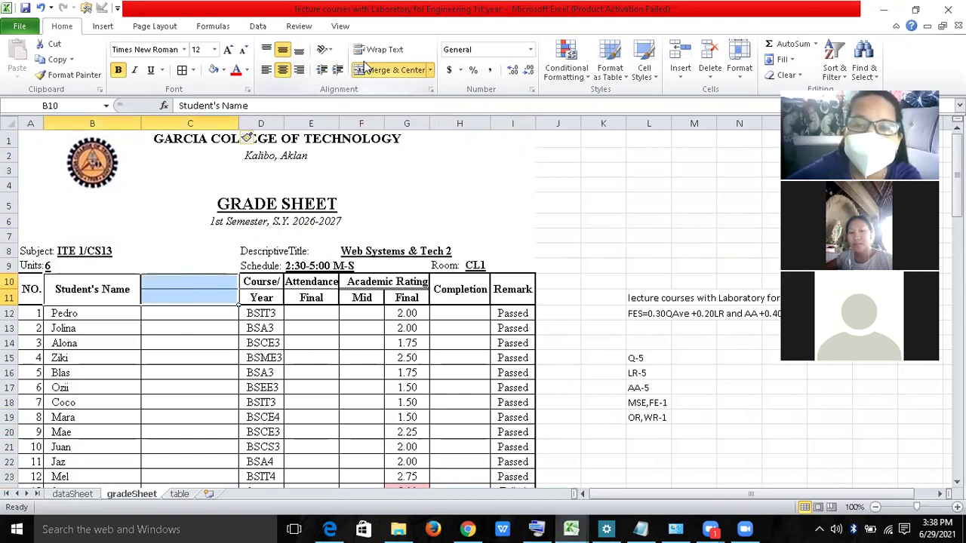
click(402, 70)
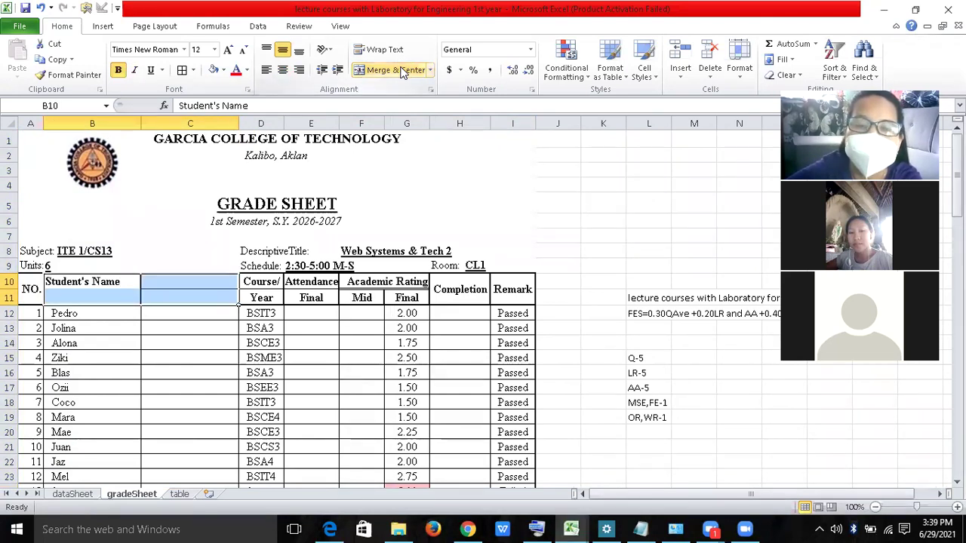
click(402, 71)
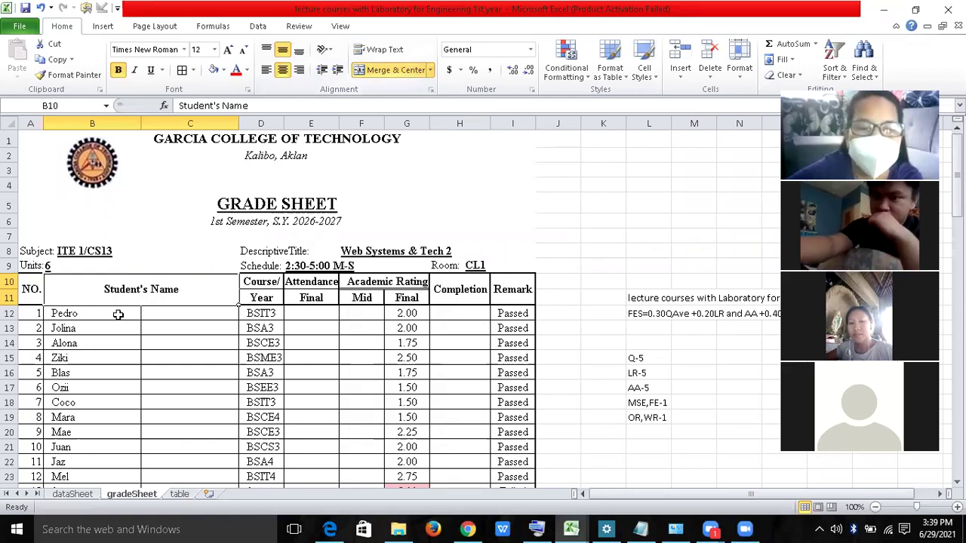
- Merge cells B12:C12 for the first student's name, align the text left and increase its indent by one level
drag(117, 315, 169, 309)
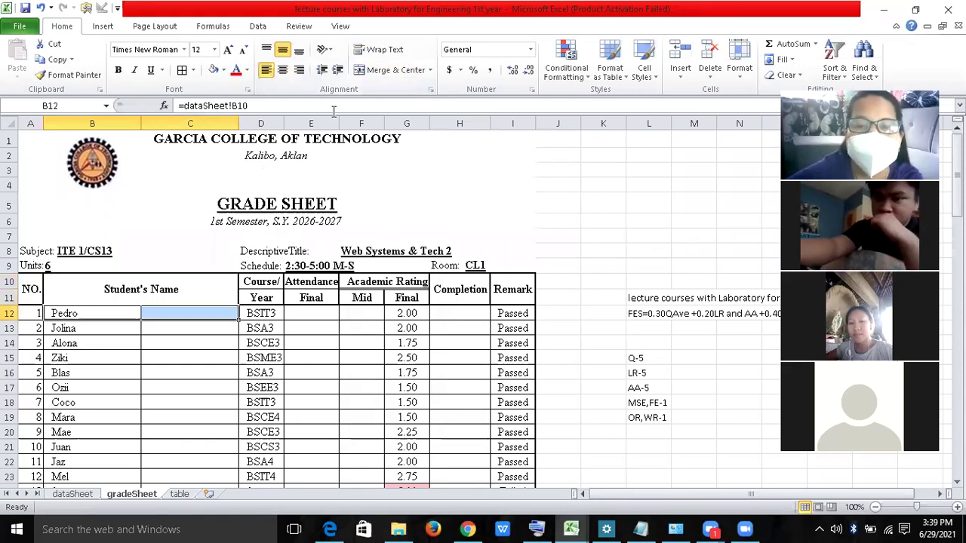
click(380, 73)
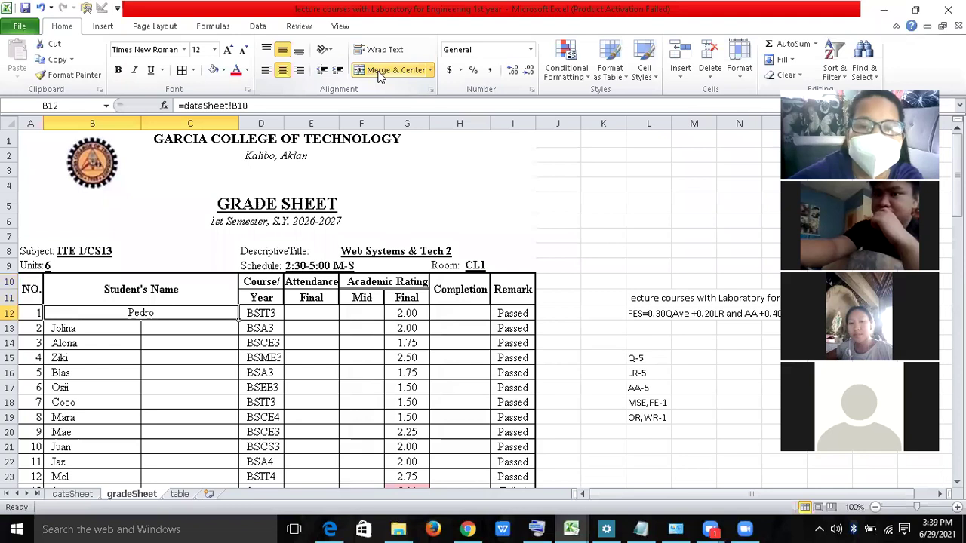
click(265, 75)
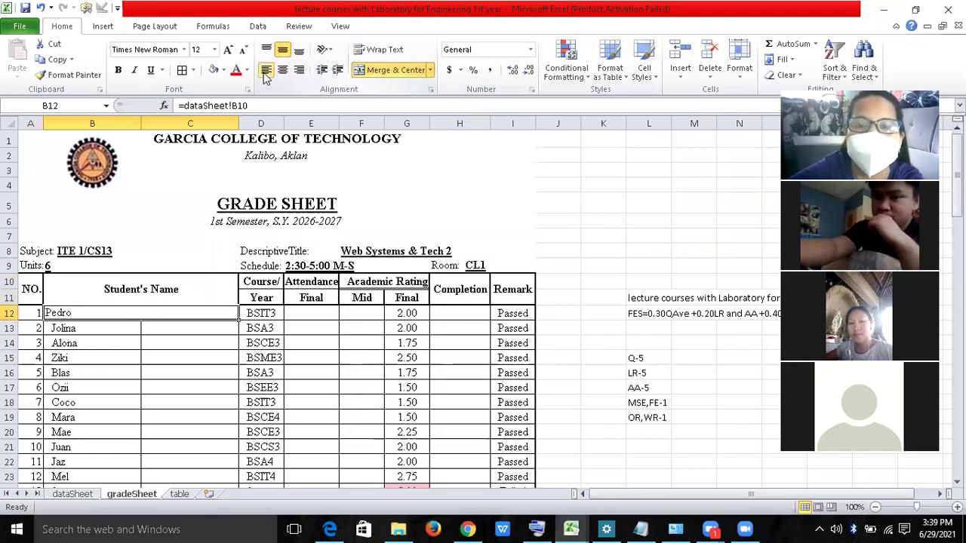
click(339, 70)
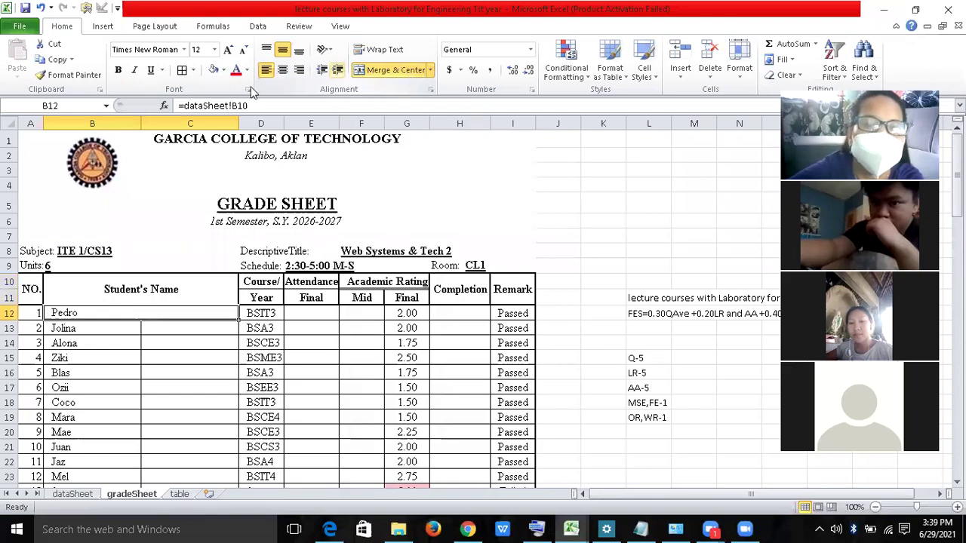
- Copy the merged, left-indented format of B12:C12 onto the student name cells in rows 13 to 22 with Format Painter
click(85, 78)
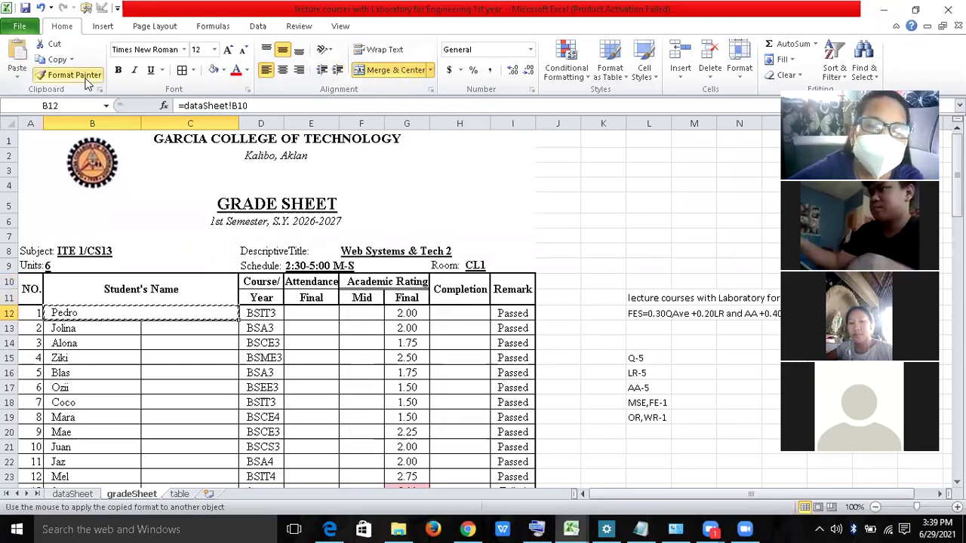
click(85, 75)
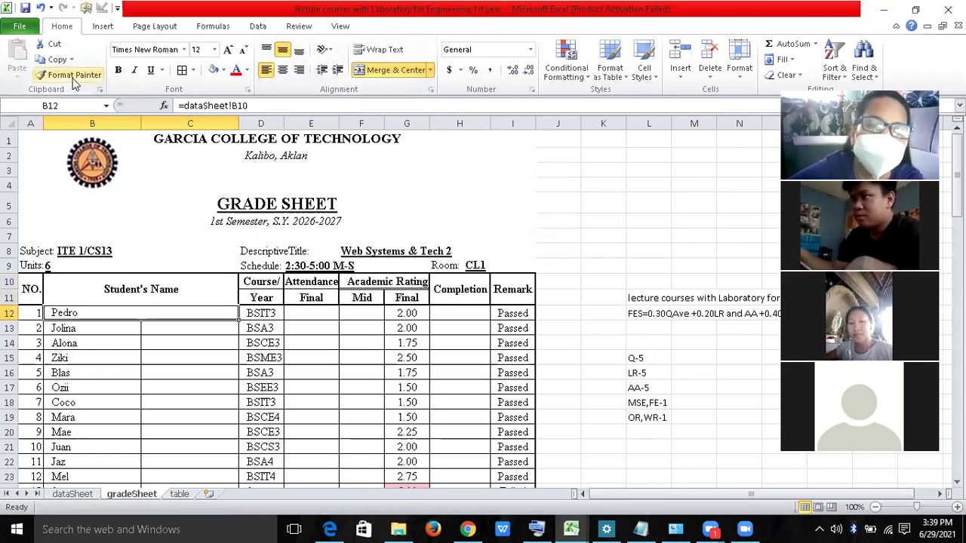
click(74, 78)
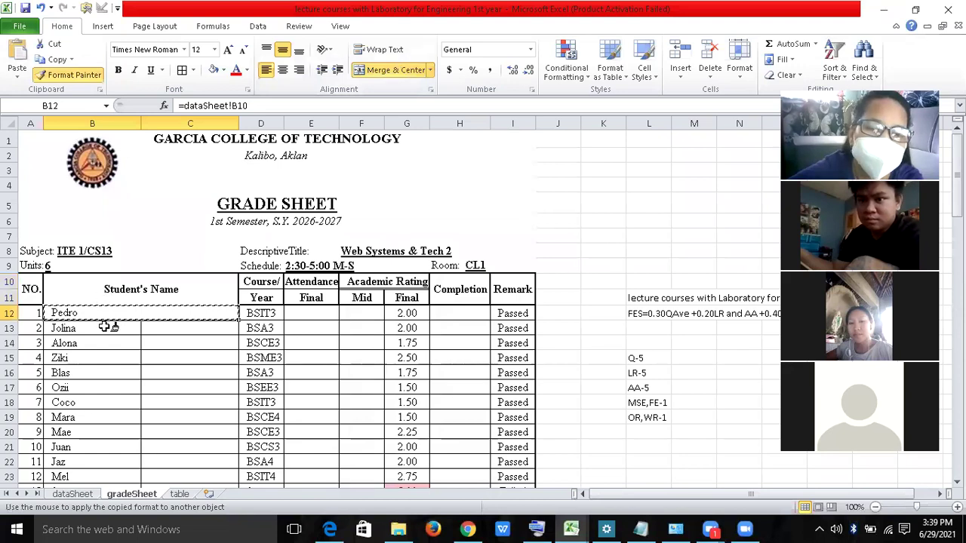
mouse_move(106, 329)
mouse_down()
mouse_move(158, 350)
mouse_move(158, 379)
mouse_up()
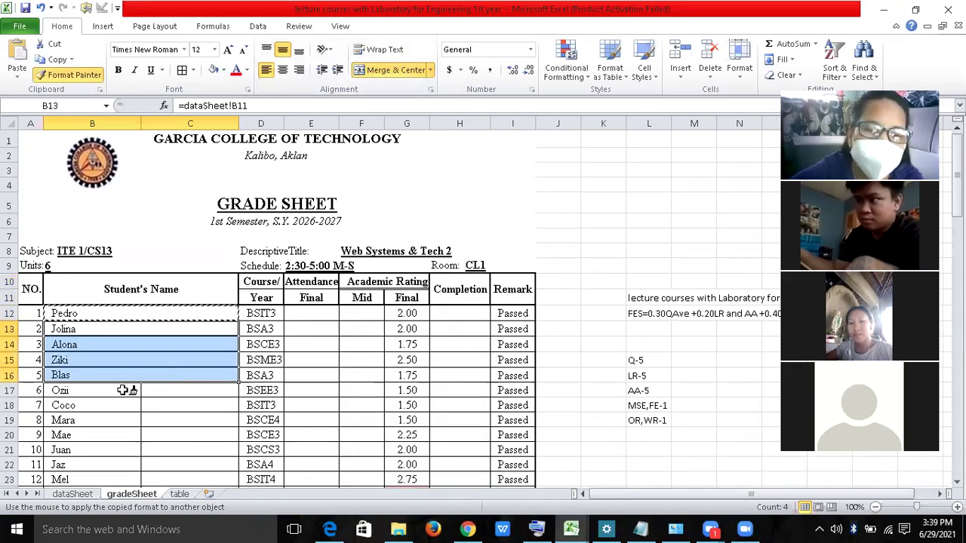
drag(125, 390, 188, 464)
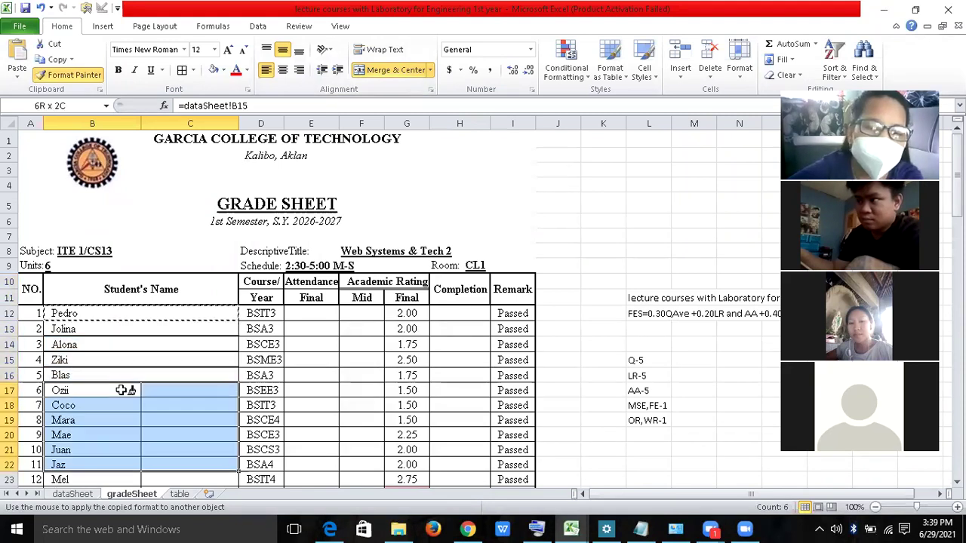
drag(121, 390, 123, 390)
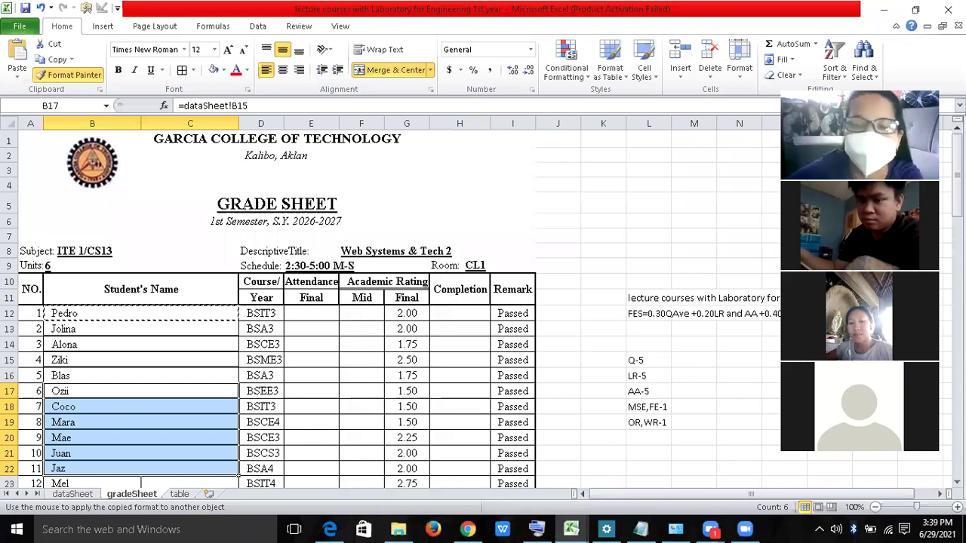
- Extend the copied merged-cell format to the remaining student name cells in rows 23 to 36 and stop format painting
scroll(377, 302, down, 4)
scroll(377, 301, down, 1)
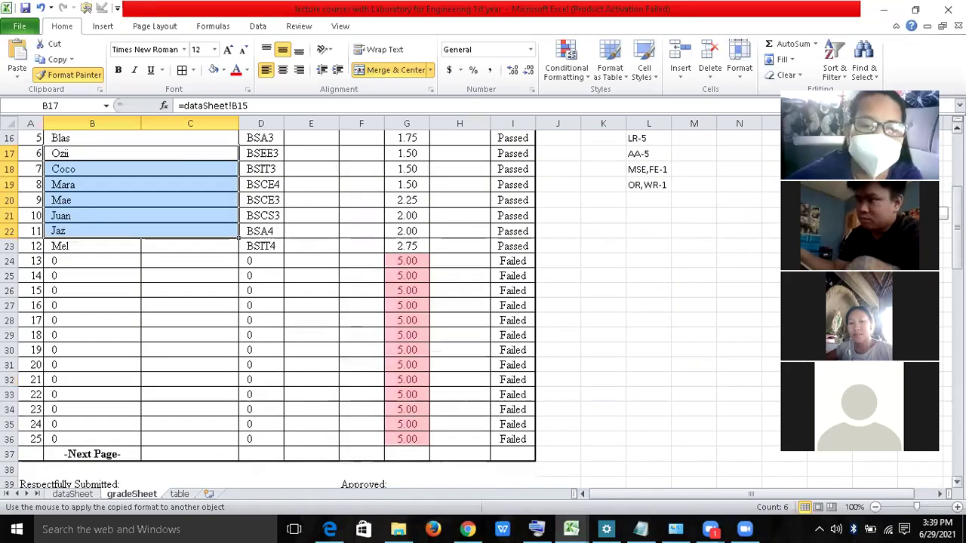
mouse_move(82, 244)
mouse_down()
mouse_move(158, 306)
mouse_move(188, 362)
mouse_move(133, 391)
mouse_up()
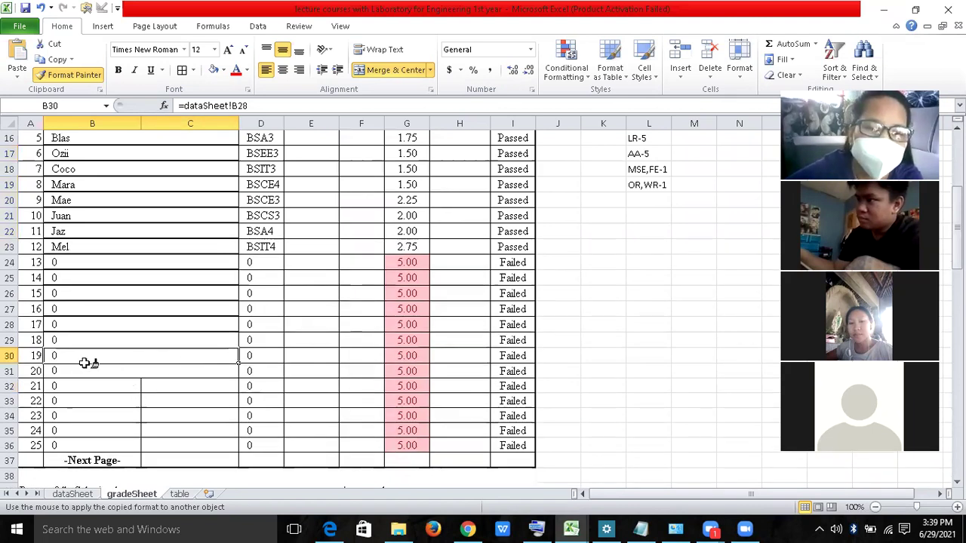
click(75, 338)
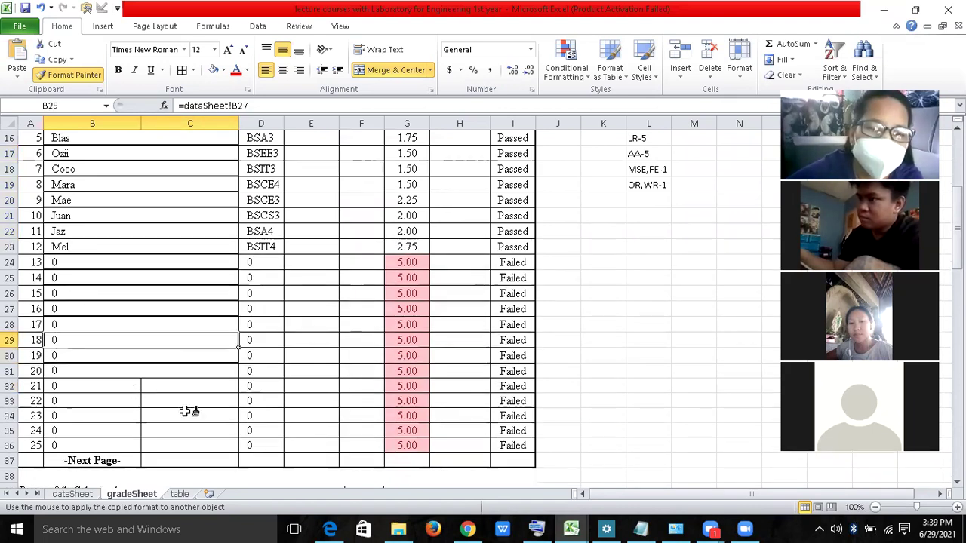
drag(188, 411, 189, 411)
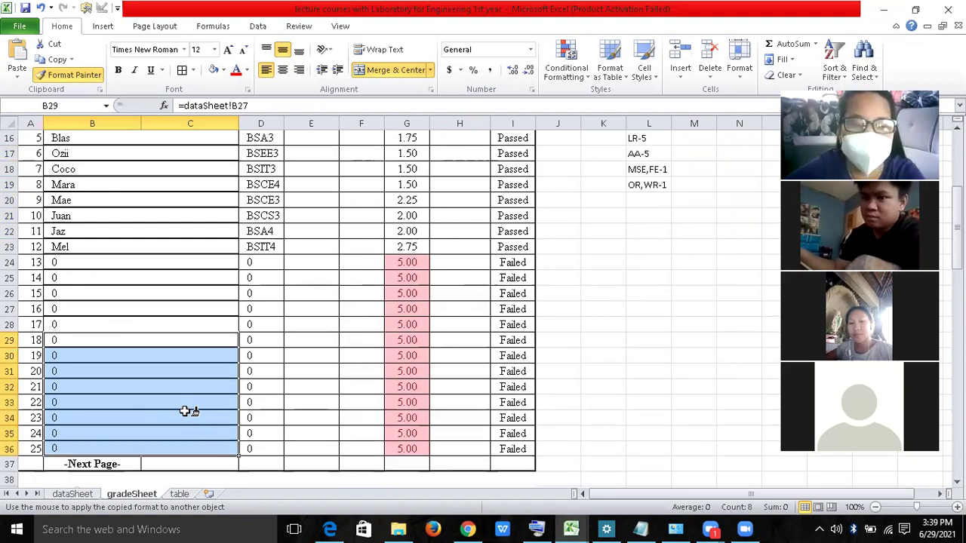
click(184, 448)
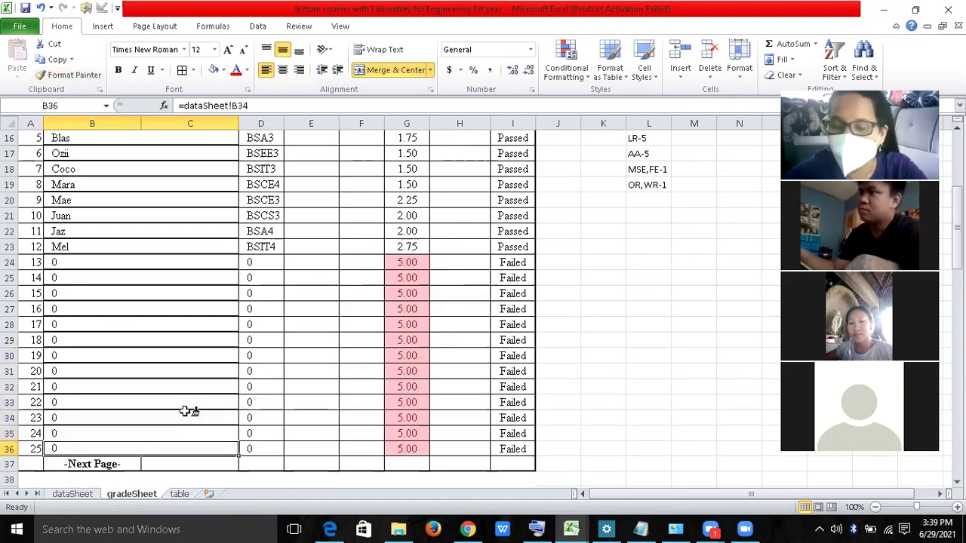
- Apply all borders to the merged student name cells B12:C36
key(ctrl+shift+Up)
key(ctrl+shift+Up)
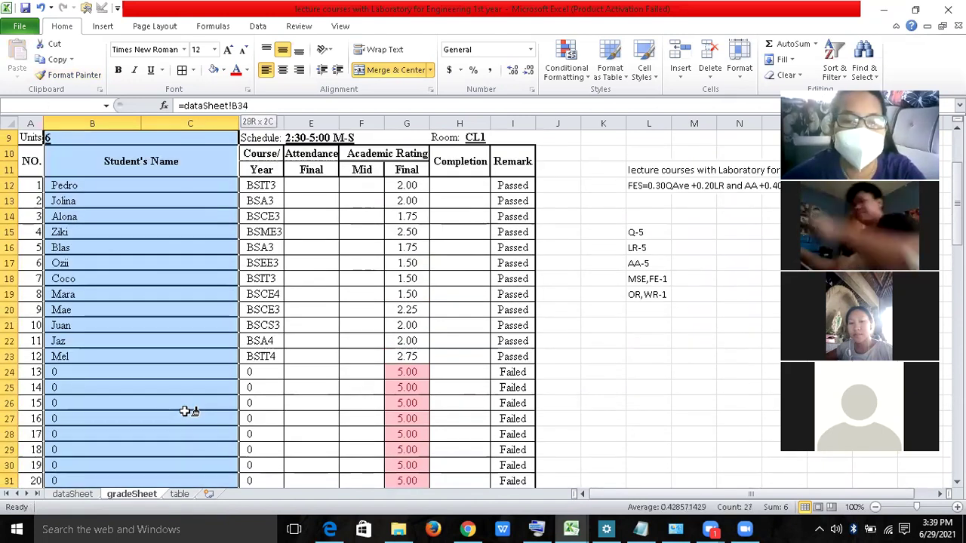
key(shift+Down)
key(shift+Down)
key(shift+Down)
key(shift+Up)
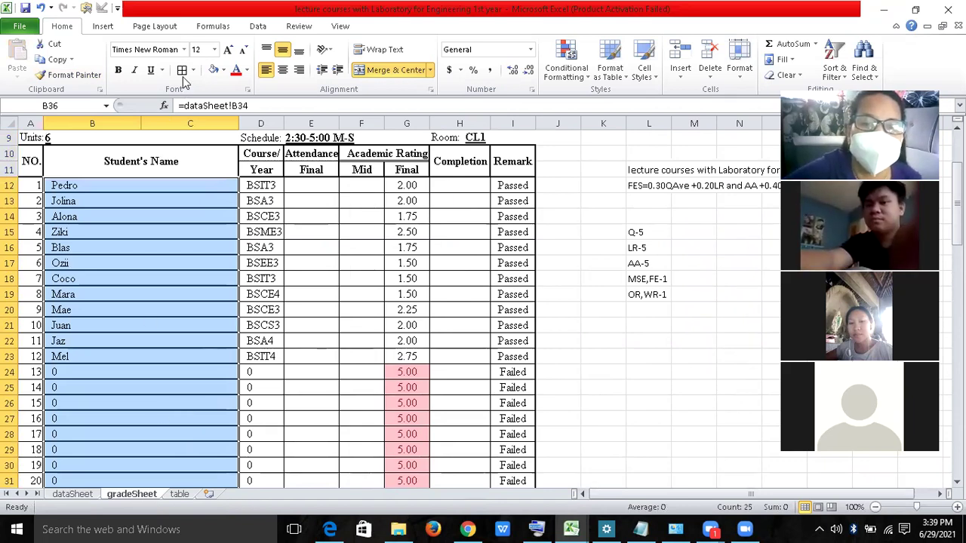
- Merge and center the -Next Page- text across cells B37:C37
scroll(358, 179, down, 5)
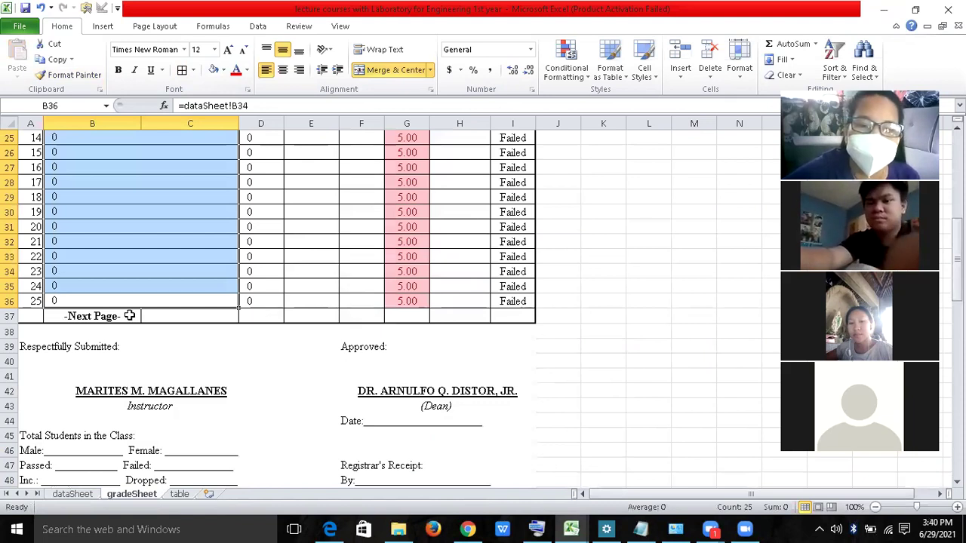
drag(91, 316, 161, 315)
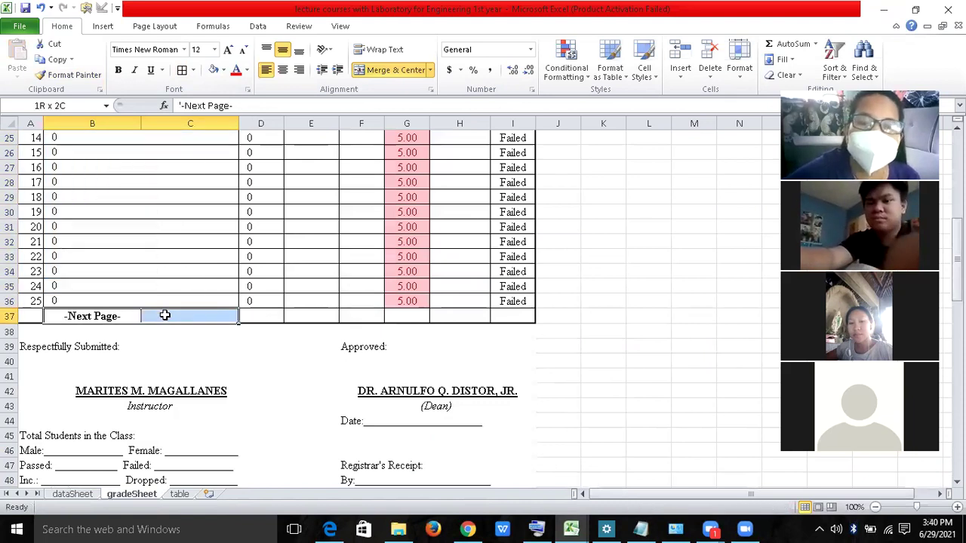
click(407, 71)
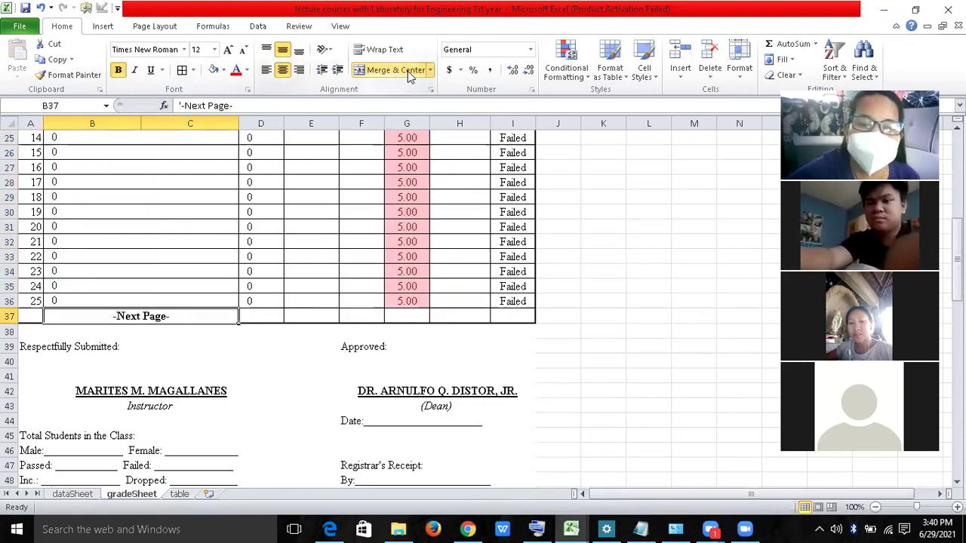
- Examine the merged student name rows and the subject and units lines above the gradeSheet table
click(180, 190)
key(Up)
key(Up)
key(Up)
key(Up)
key(Up)
key(Up)
key(Up)
key(Up)
key(Up)
key(Up)
key(Up)
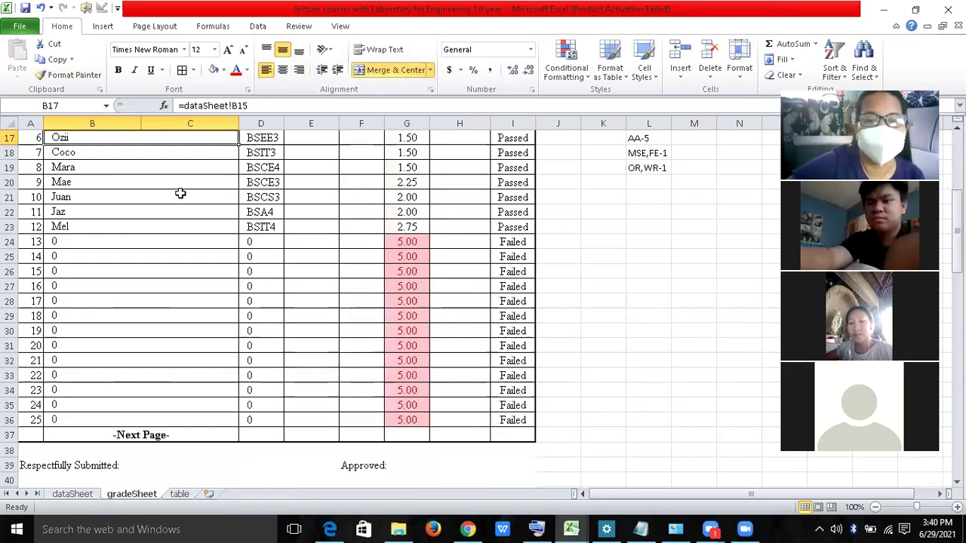
key(Up)
key(Up)
key(Up)
key(Up)
key(Up)
key(Up)
key(Up)
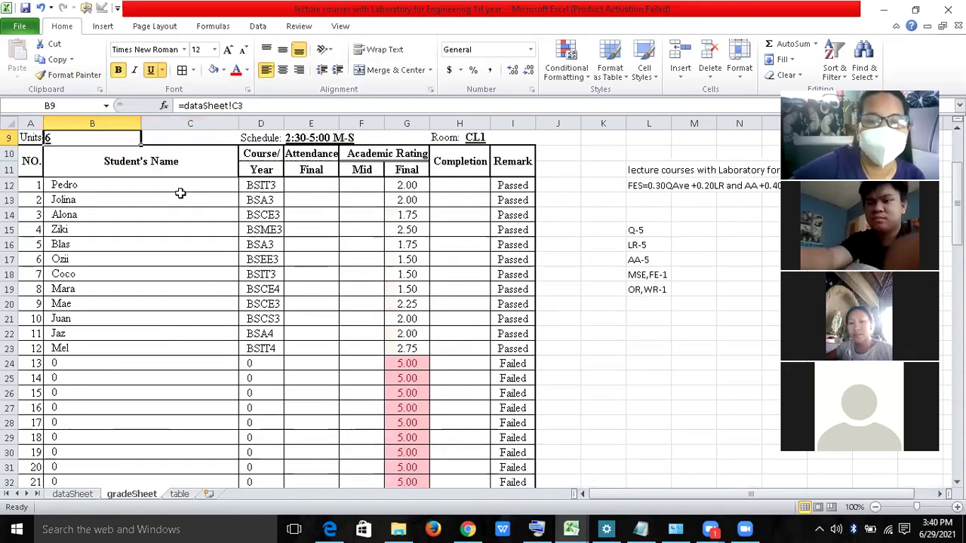
key(Up)
key(Up)
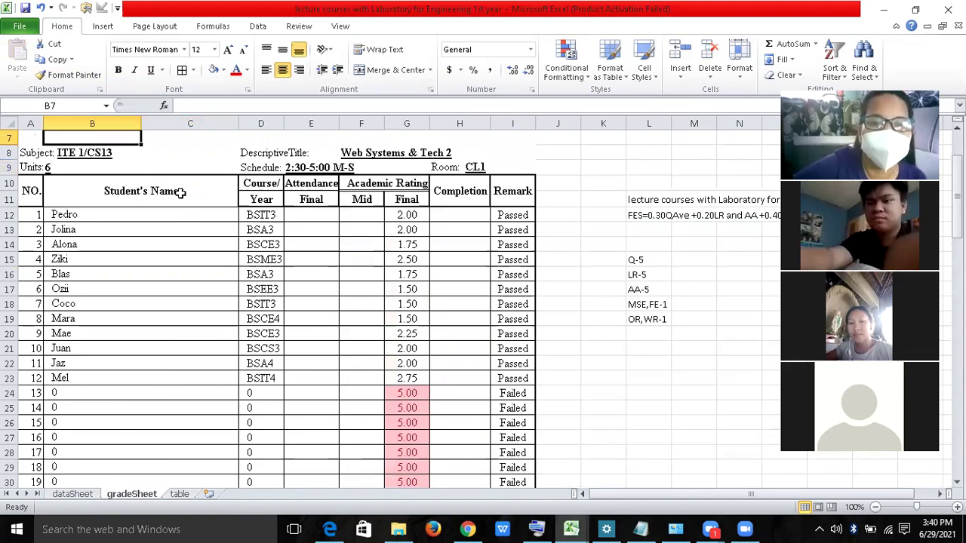
key(Down)
key(Down)
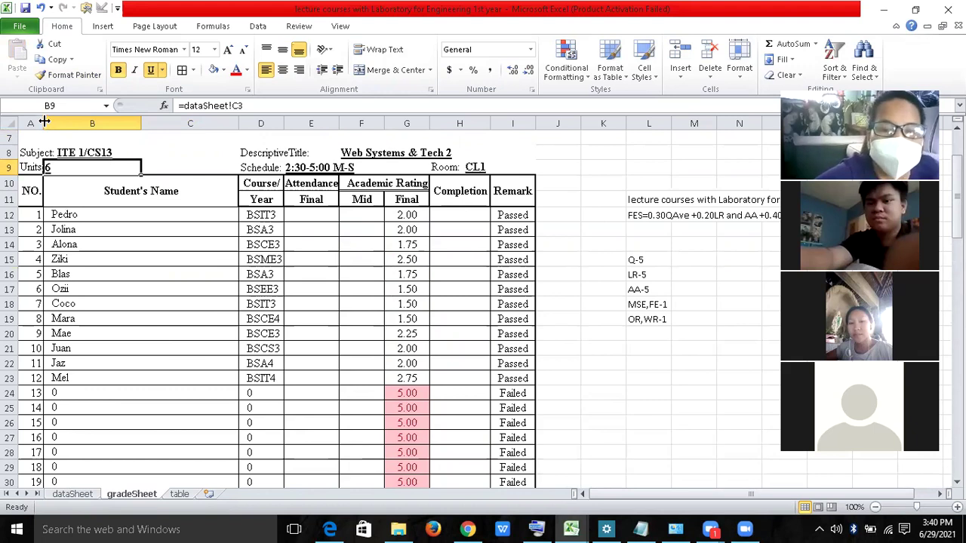
- Widen column A on the gradeSheet so the Subject: label fits completely inside its own cell
drag(45, 122, 56, 123)
click(81, 151)
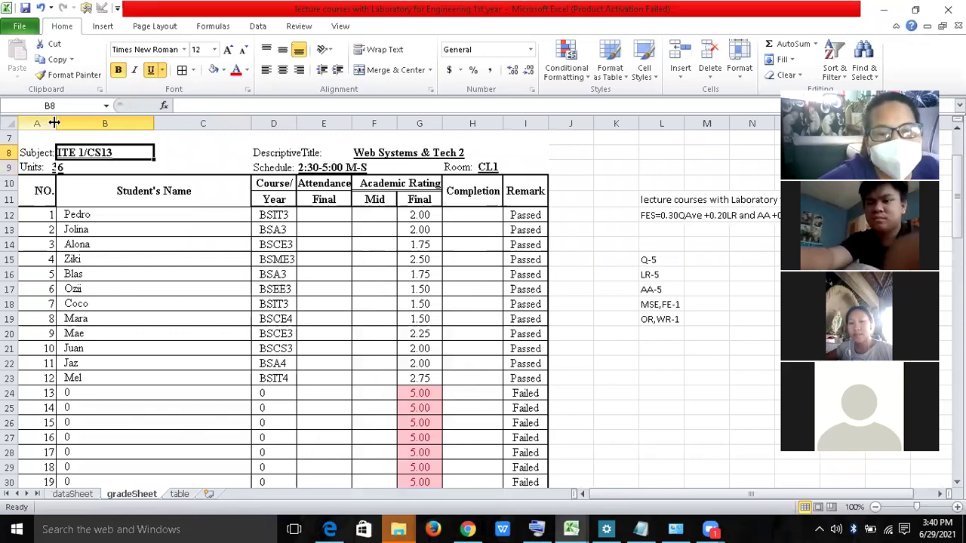
drag(57, 123, 58, 123)
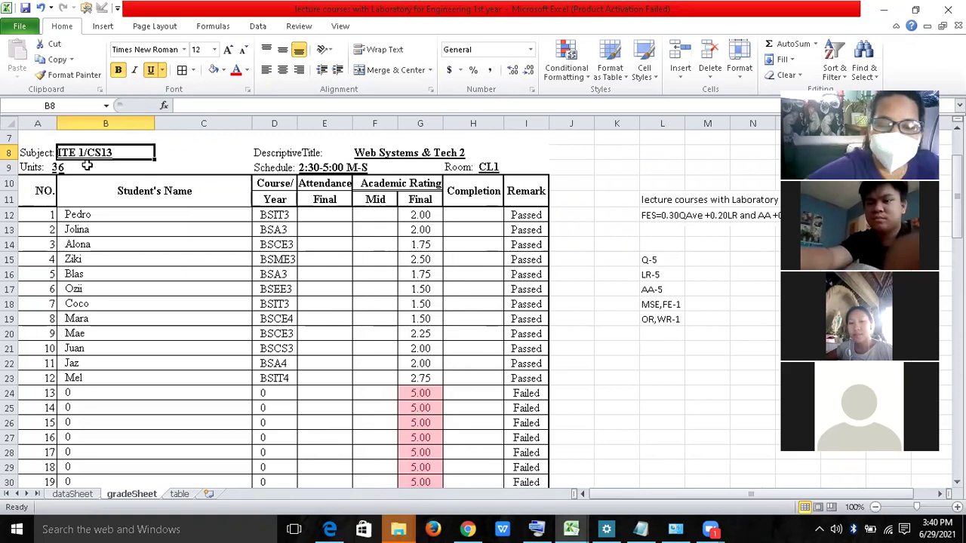
- Remove the fixed text ITE 1/CS13 from cell A8, leaving only the Subject: label
click(29, 154)
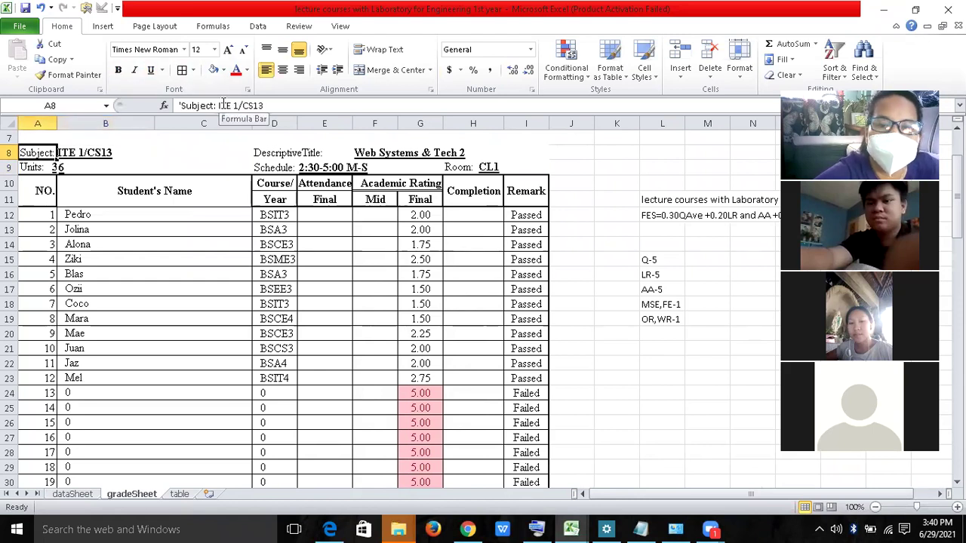
drag(219, 106, 457, 105)
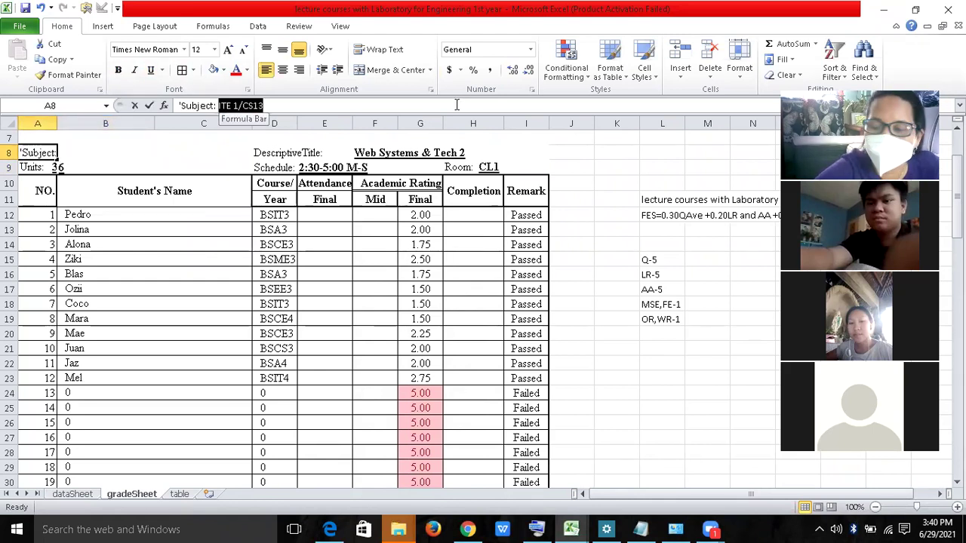
key(BackSpace)
key(Return)
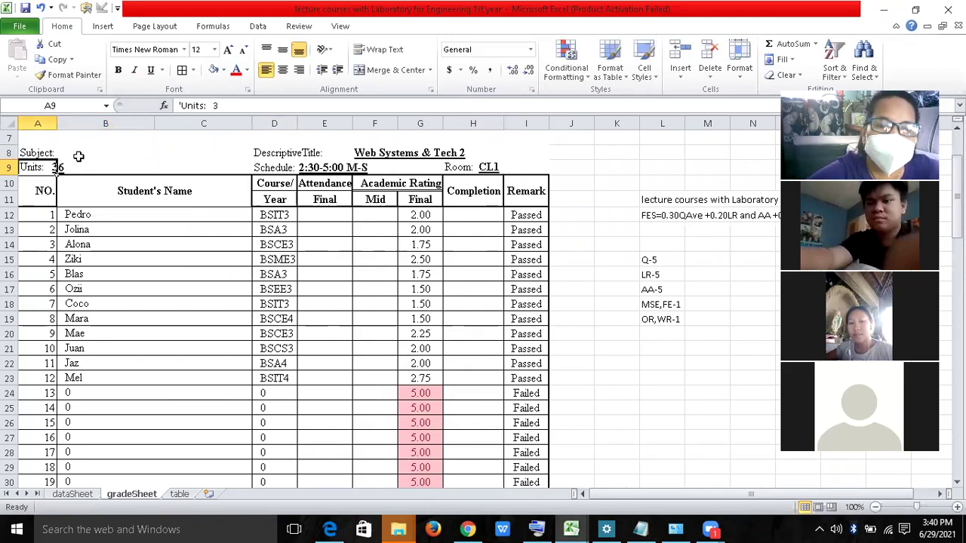
click(78, 156)
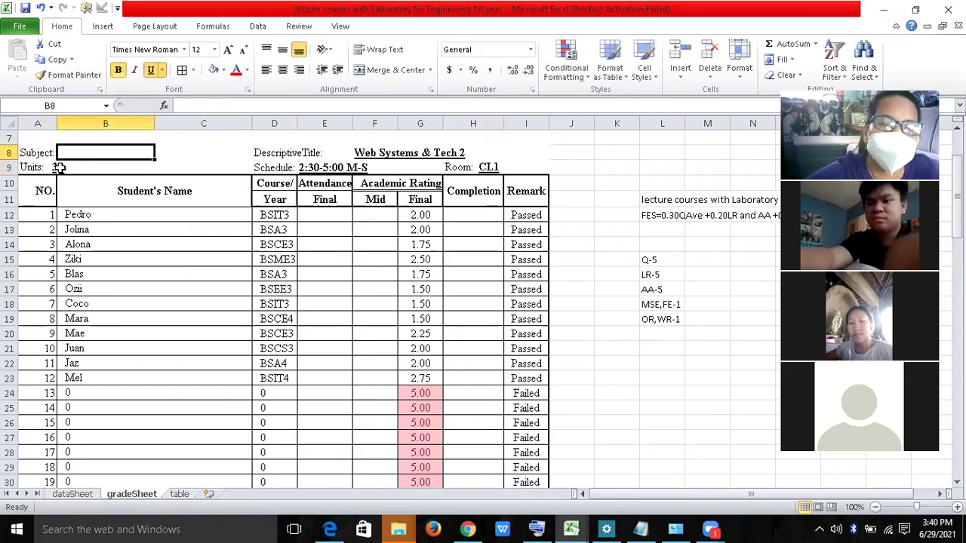
- Remove the fixed number 3 from cell A9, leaving only the Units: label
click(45, 167)
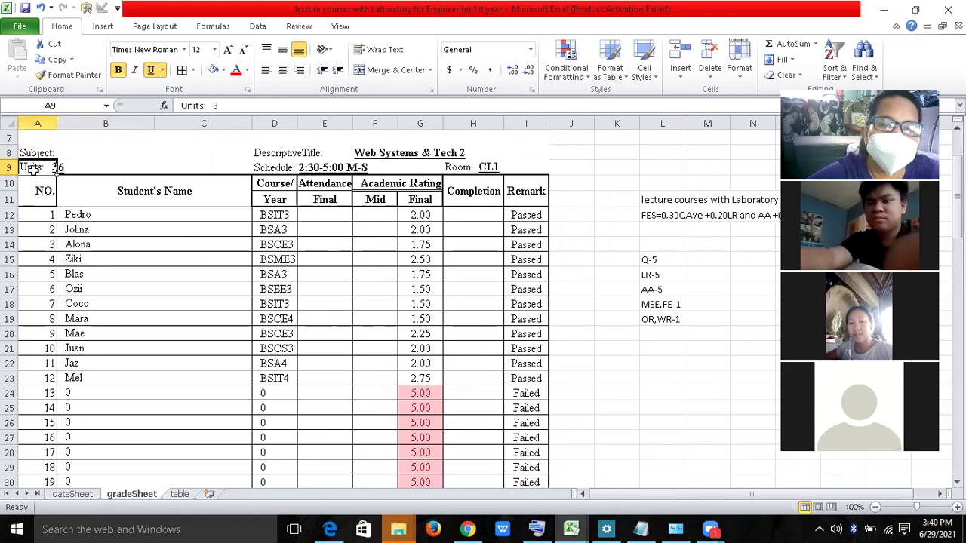
double_click(214, 106)
text(6)
key(Return)
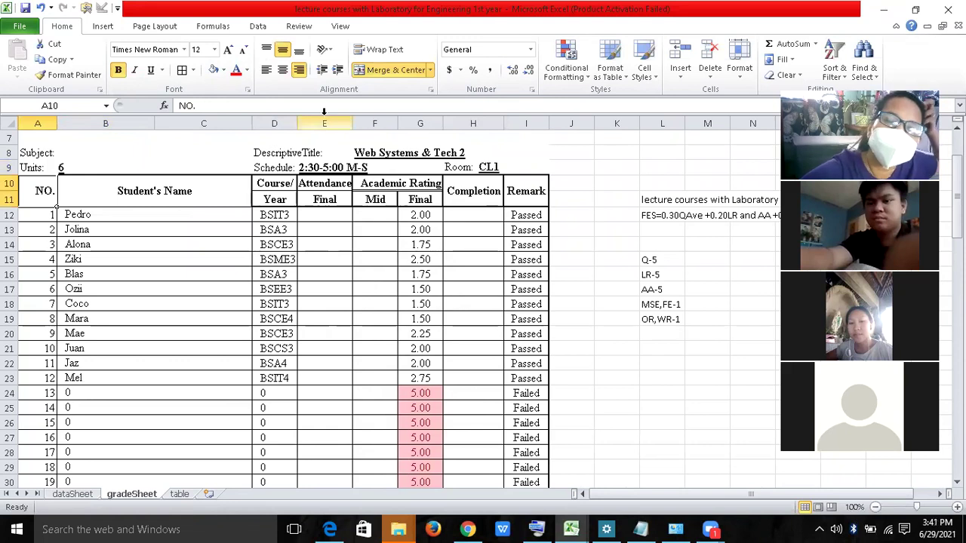
- Link gradeSheet cell B8 beside the Subject: label to the subject entry in dataSheet cell C2
click(83, 152)
text(=)
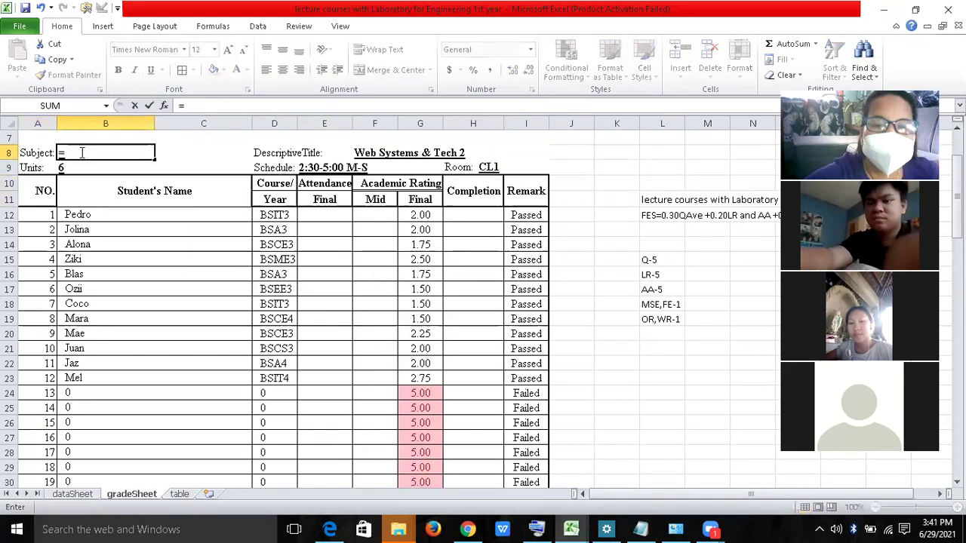
click(73, 494)
click(122, 154)
key(Return)
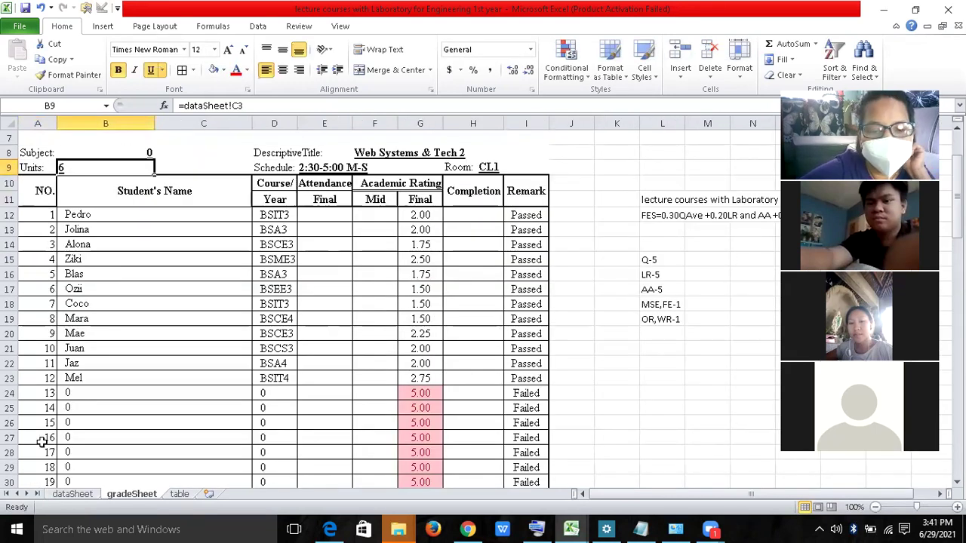
- Enter IT E2 as the subject in dataSheet cell C2 and return to the gradeSheet
click(74, 494)
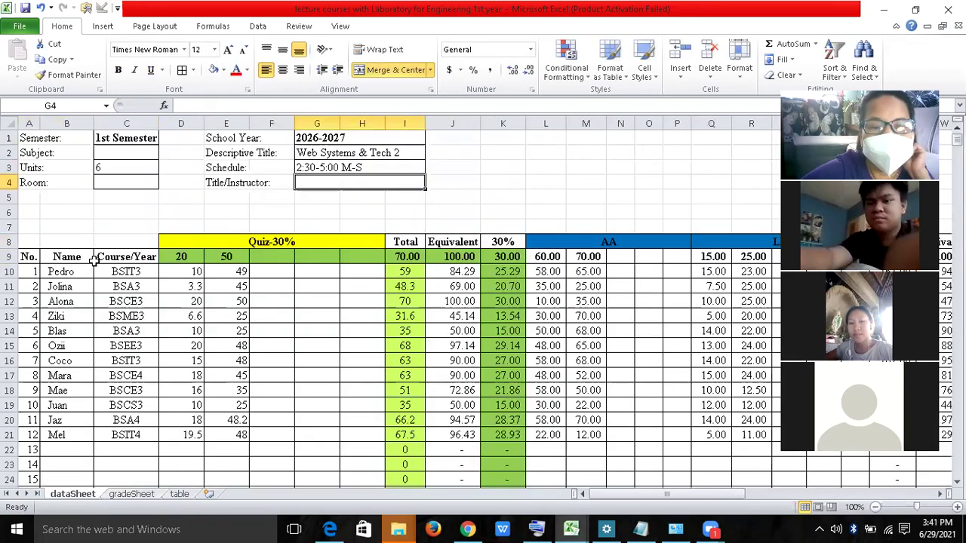
click(108, 152)
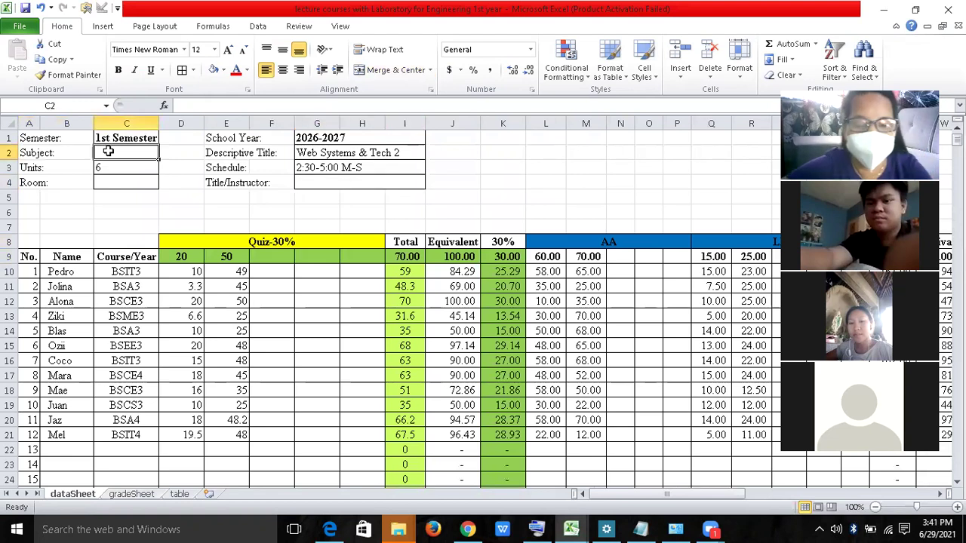
text(IT)
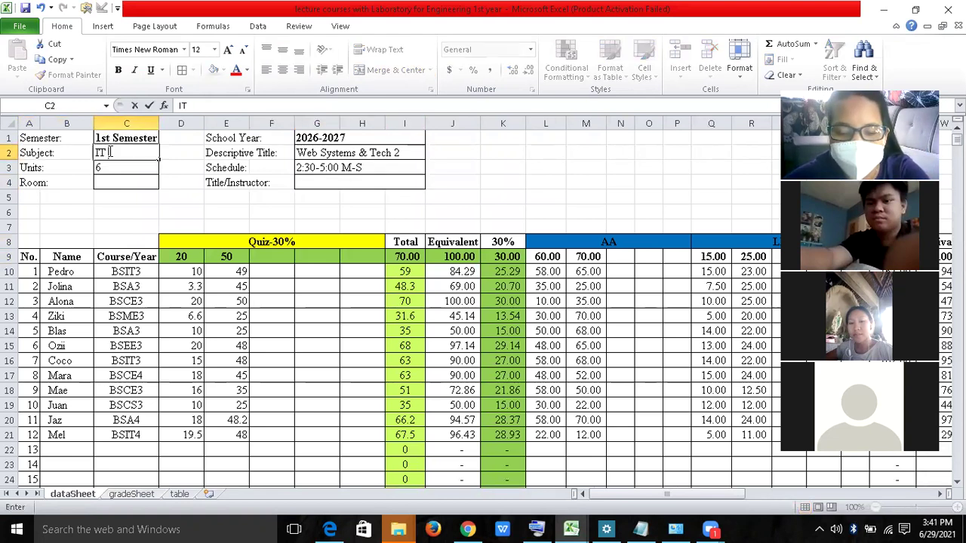
text( E2)
key(Return)
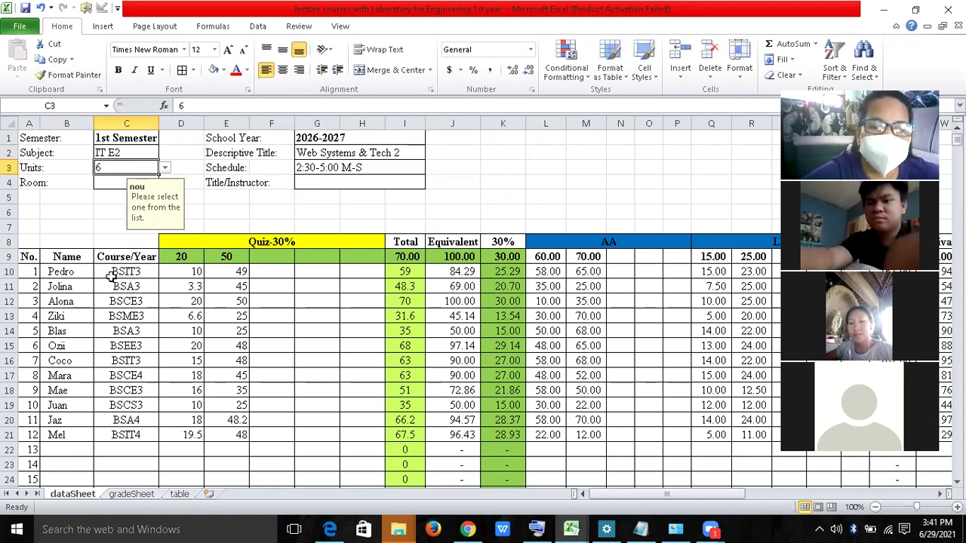
click(131, 494)
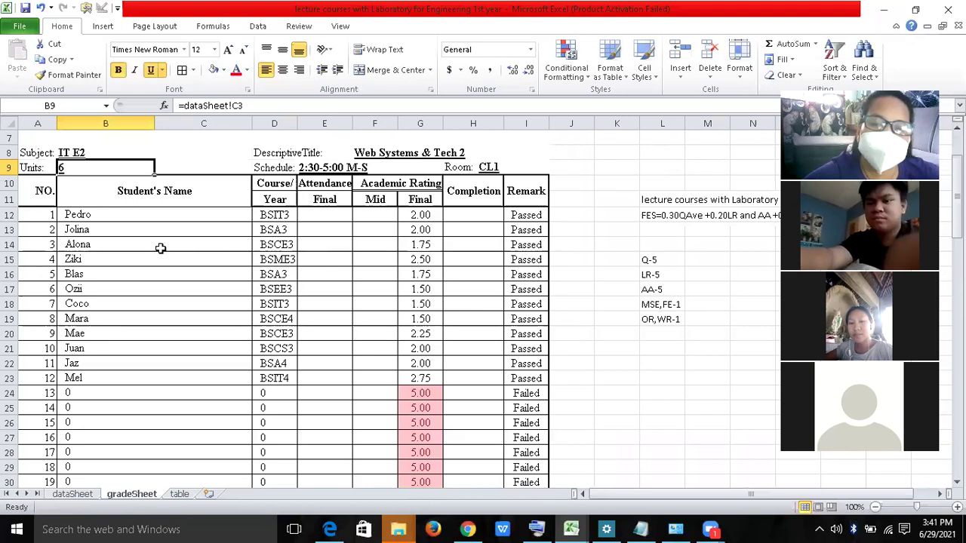
click(149, 201)
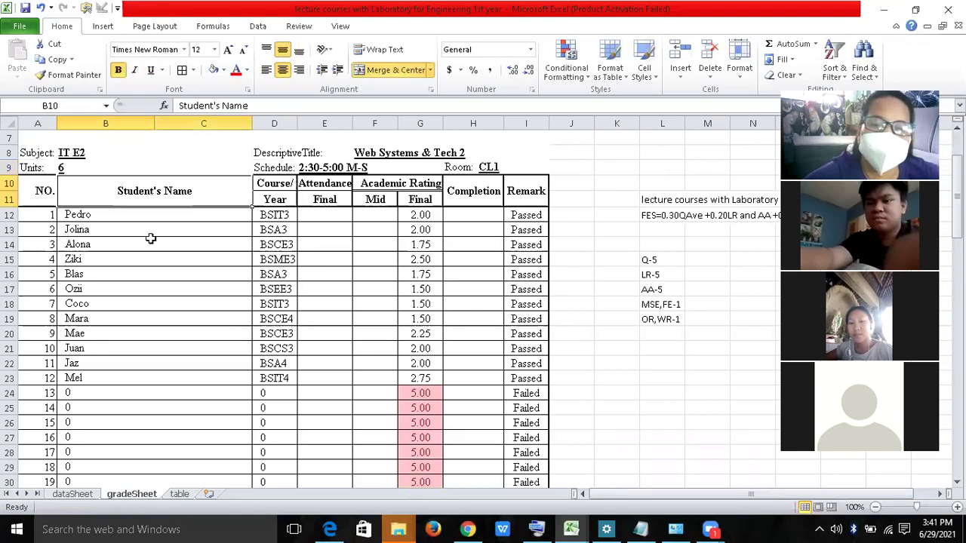
click(151, 243)
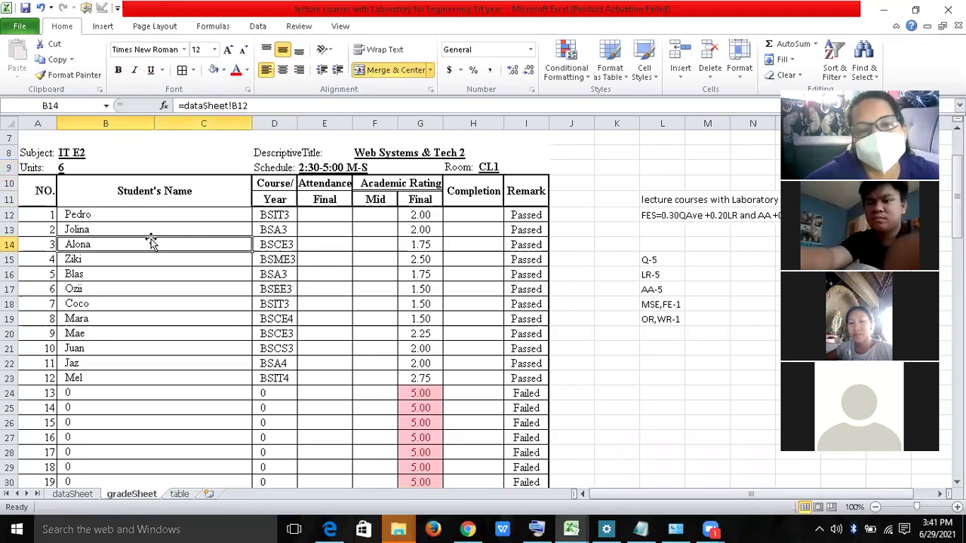
click(284, 166)
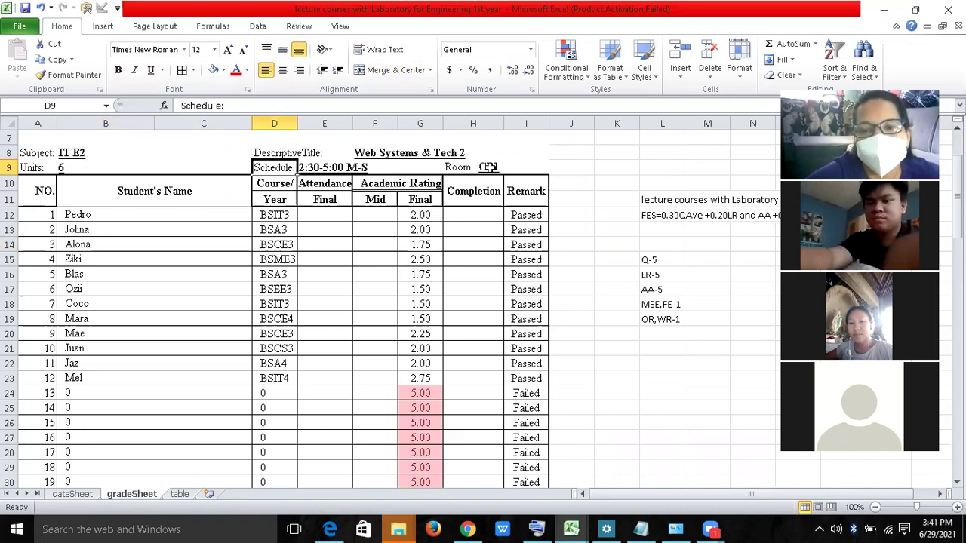
- Remove the fixed text CL1 from gradeSheet cell H9, leaving only the Room: label
click(462, 167)
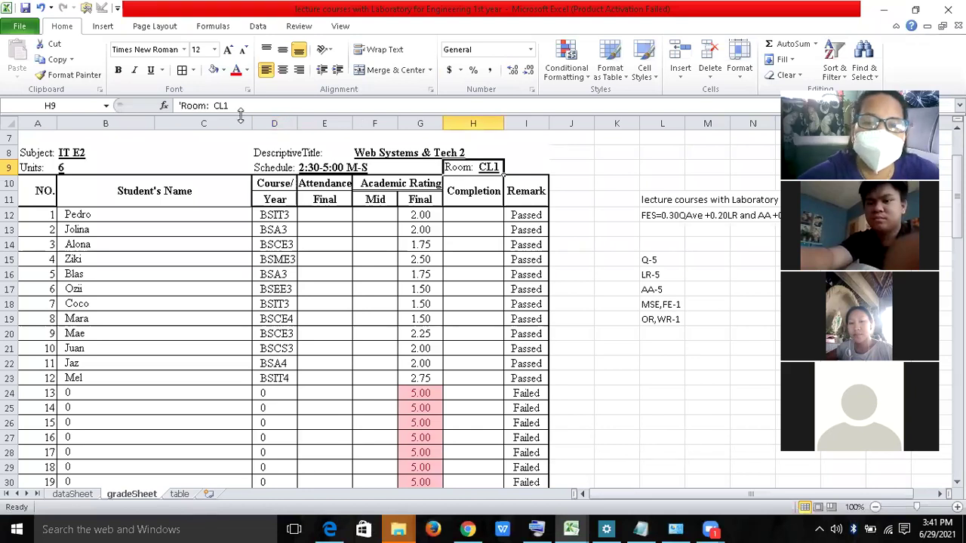
double_click(261, 106)
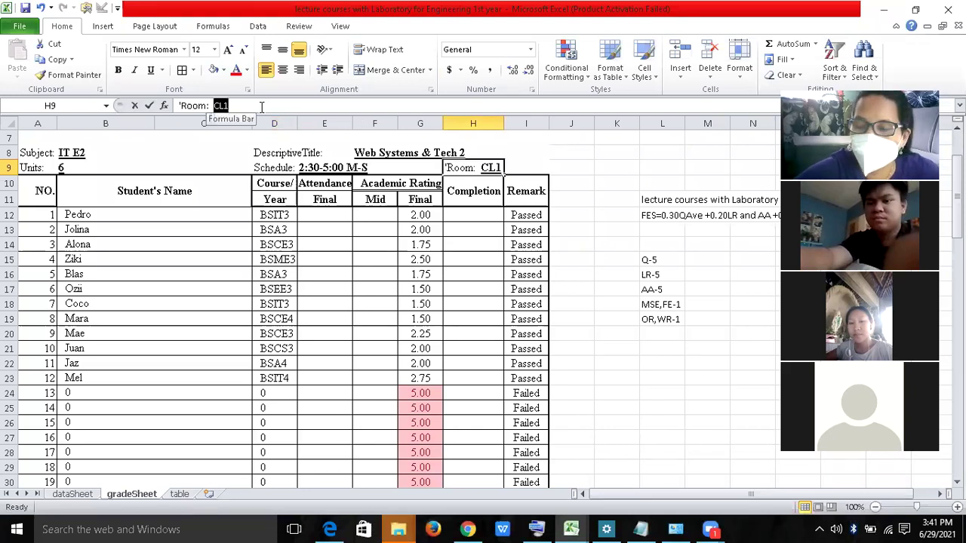
key(BackSpace)
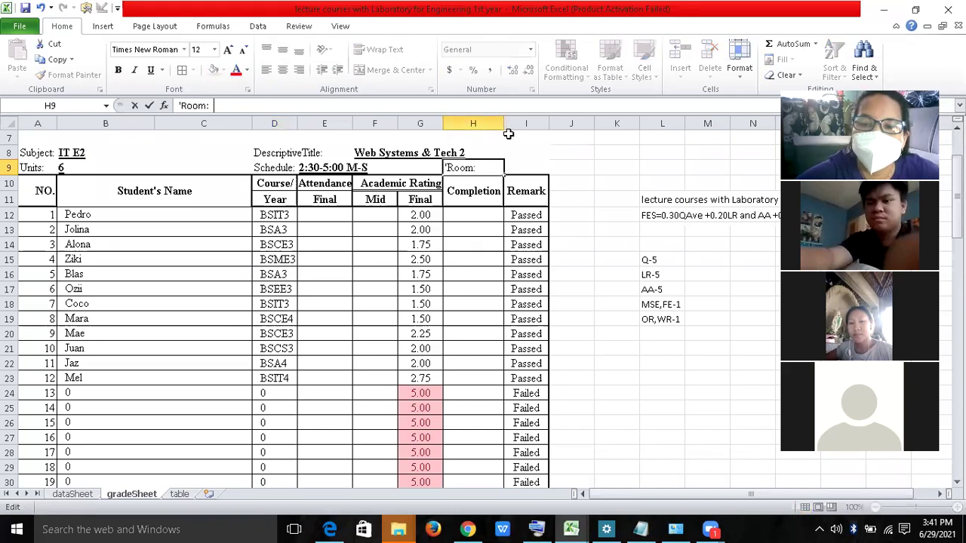
- Link gradeSheet cell I9 beside the Room: label to the room entry in dataSheet cell C4
click(519, 167)
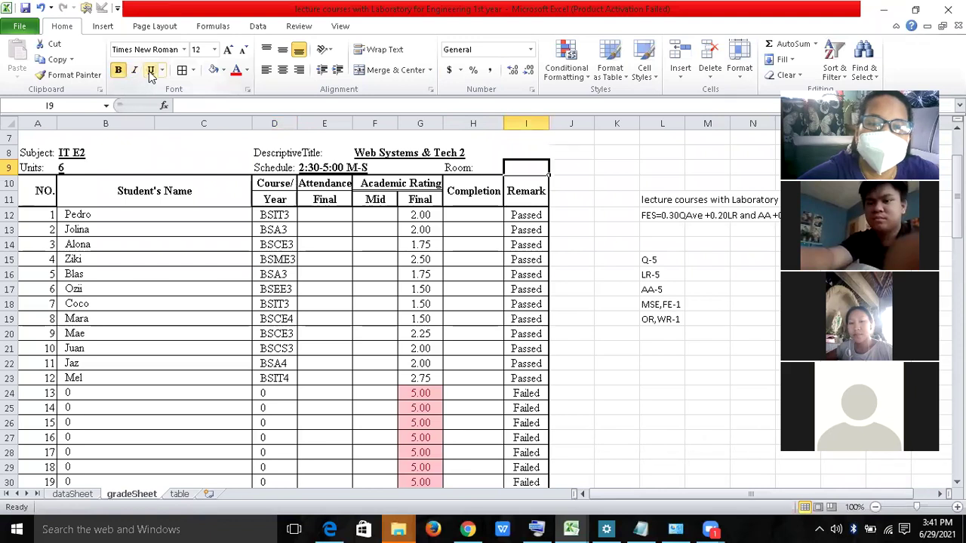
text(=dataSheet!)
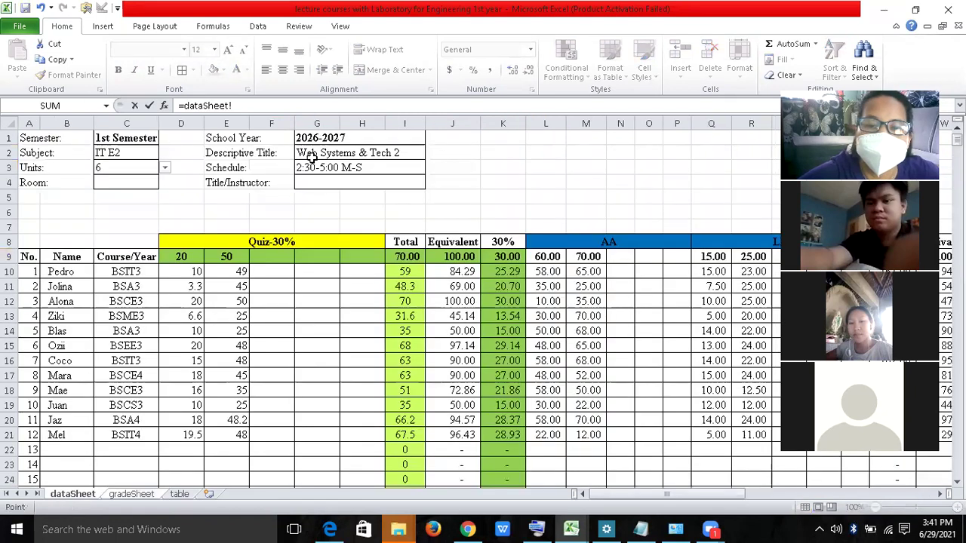
click(131, 178)
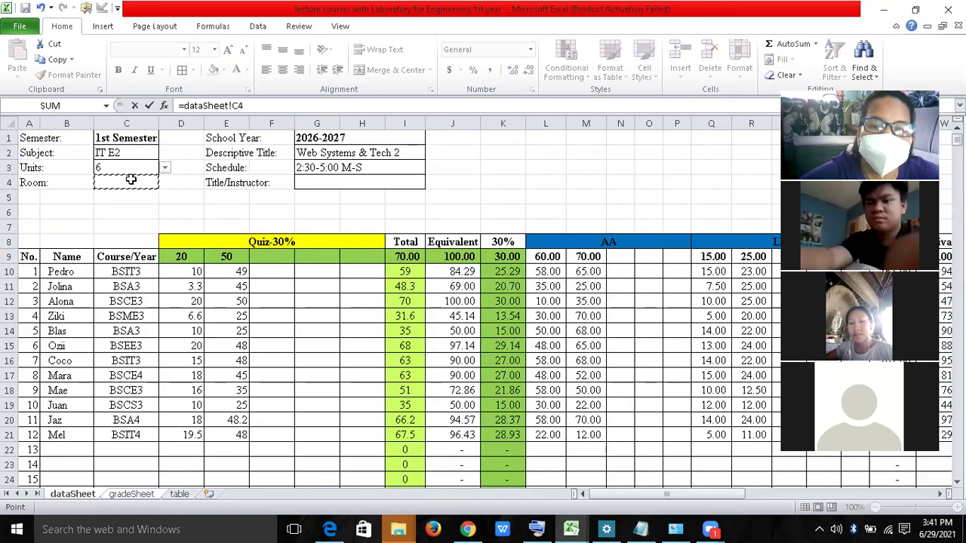
key(Return)
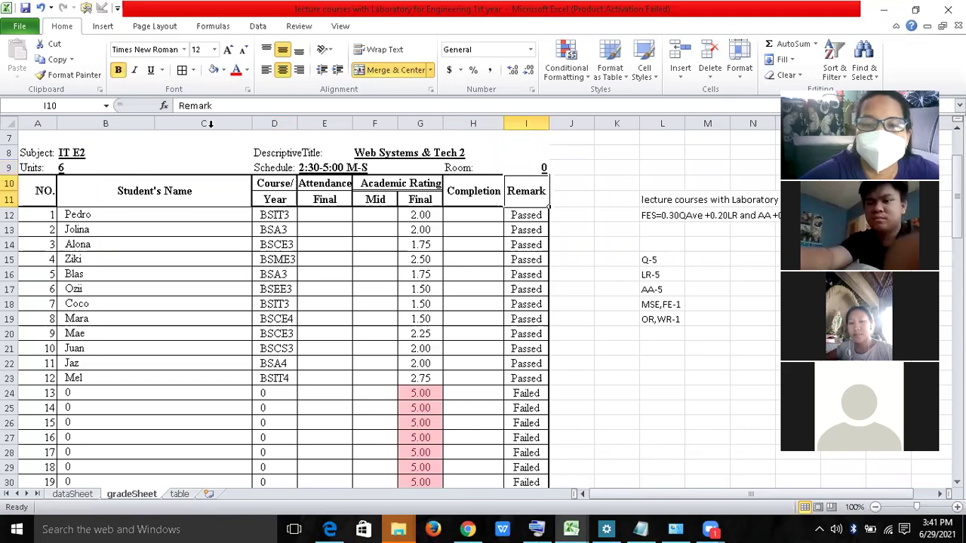
- Enter 101C as the room in dataSheet cell C4 and return to the gradeSheet
click(74, 494)
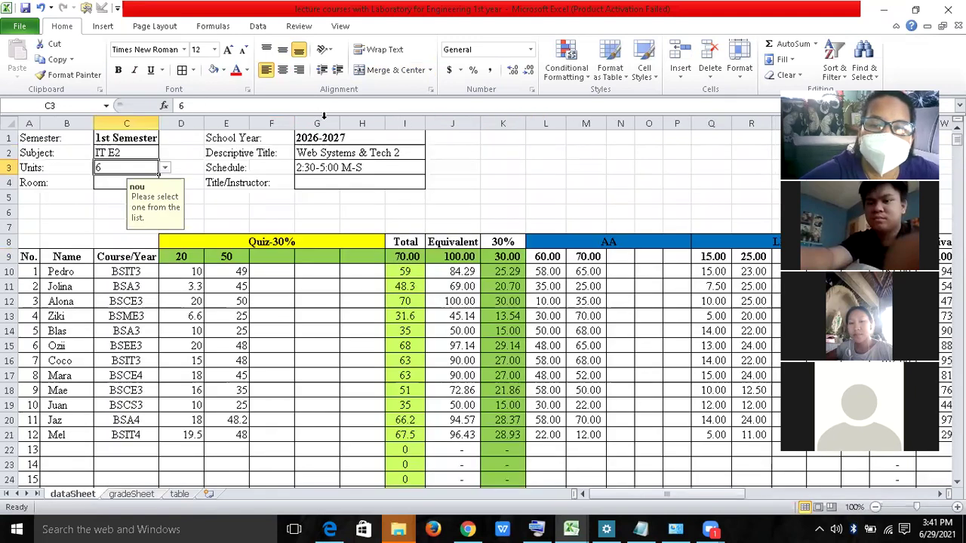
click(310, 179)
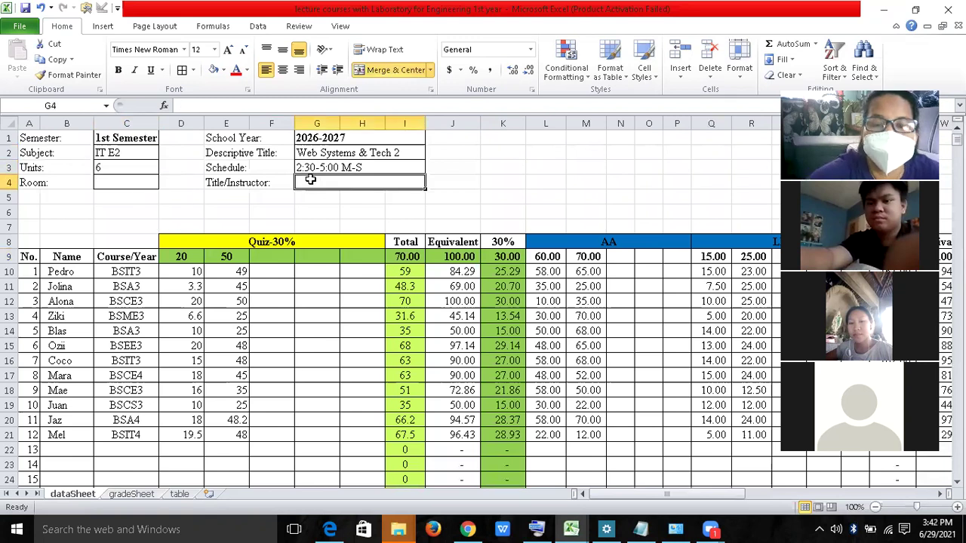
click(137, 182)
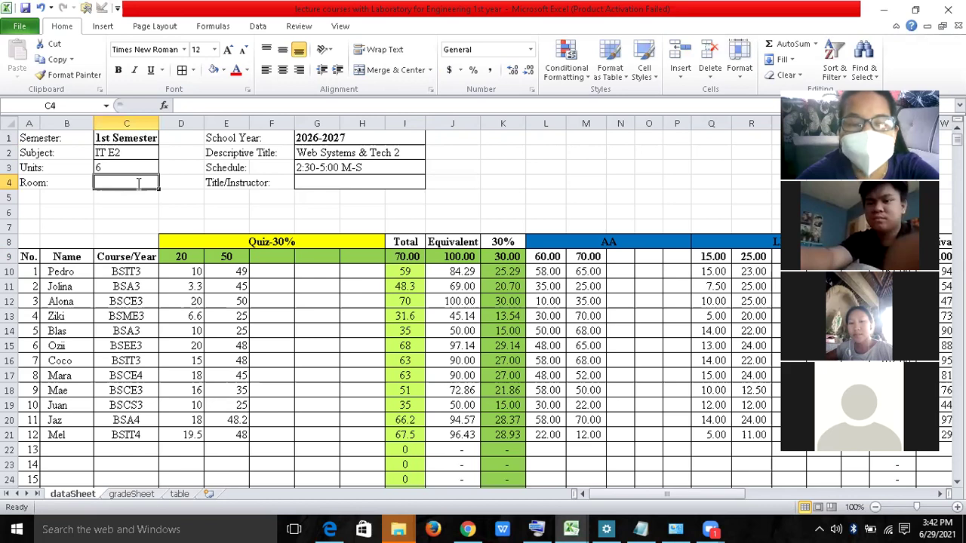
text(101)
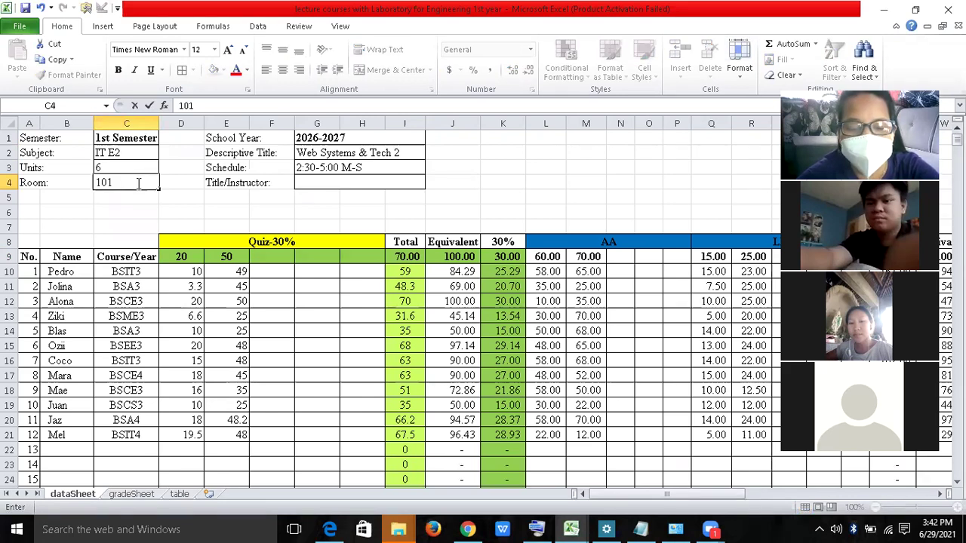
text(C)
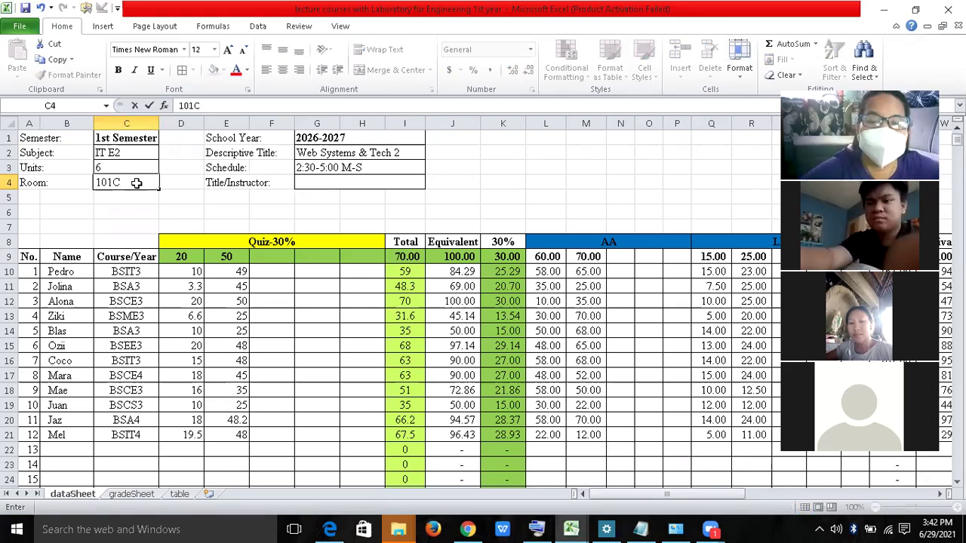
key(Return)
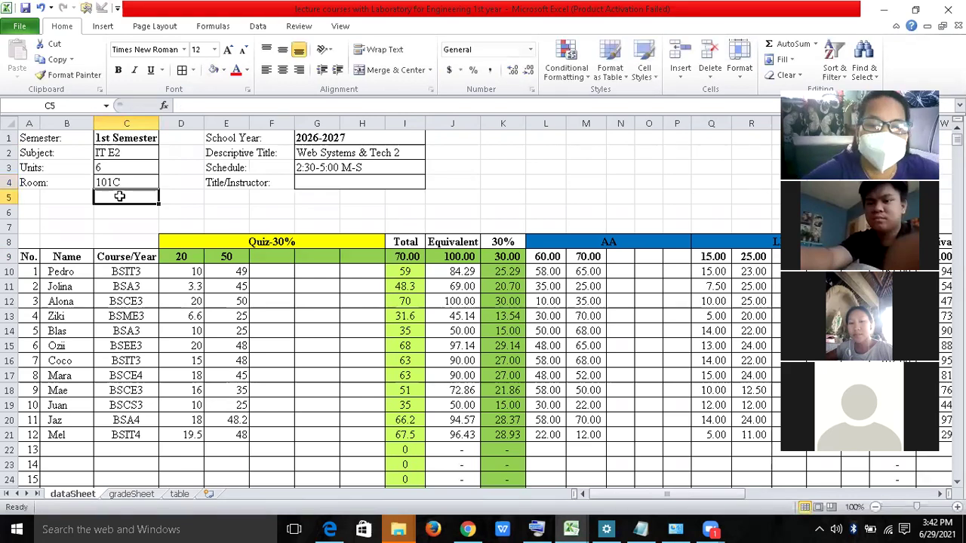
click(133, 495)
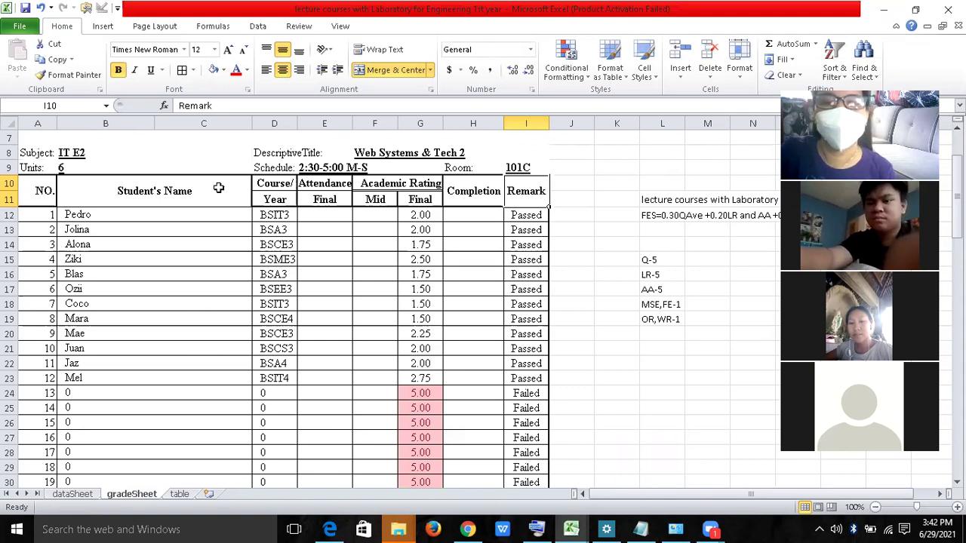
- Narrow the Name column B on the dataSheet to fit the student names more closely
click(73, 495)
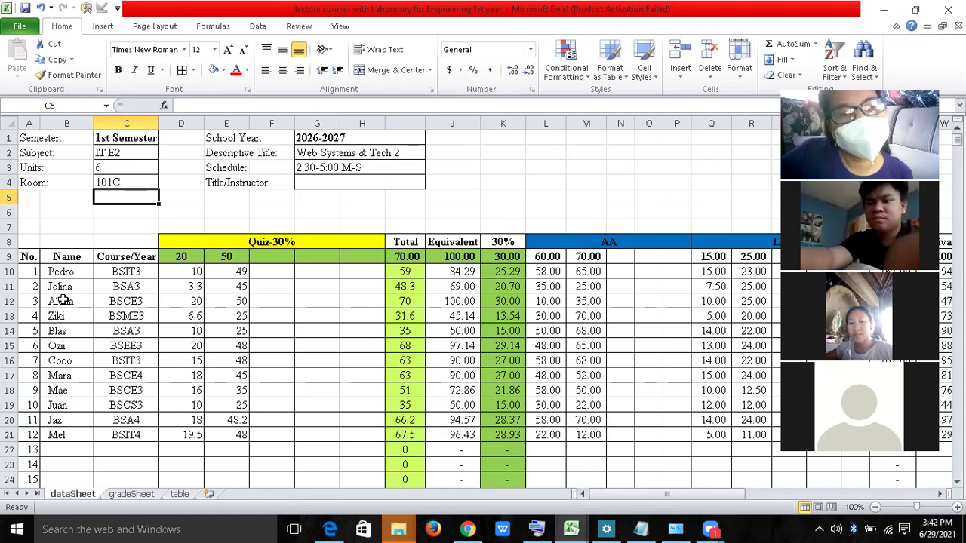
drag(92, 123, 77, 124)
click(80, 124)
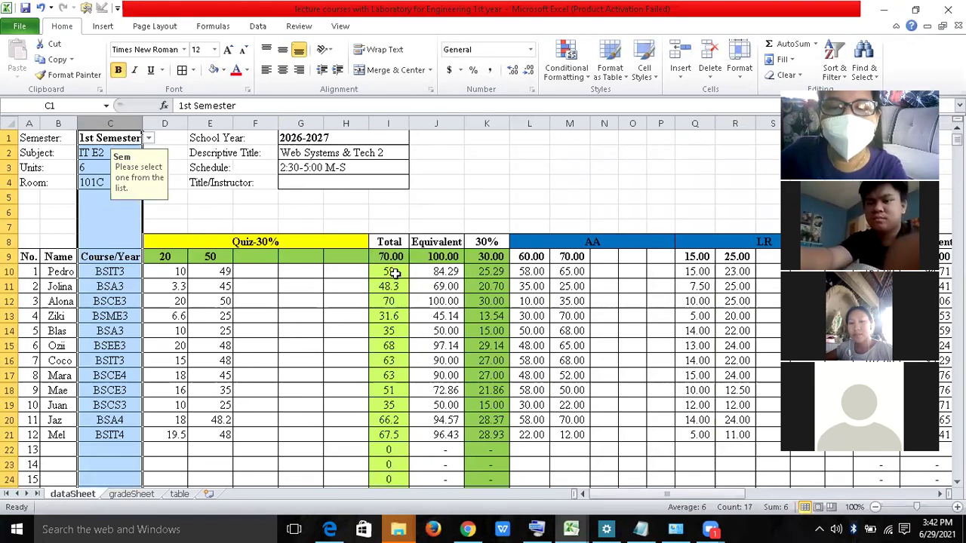
click(393, 274)
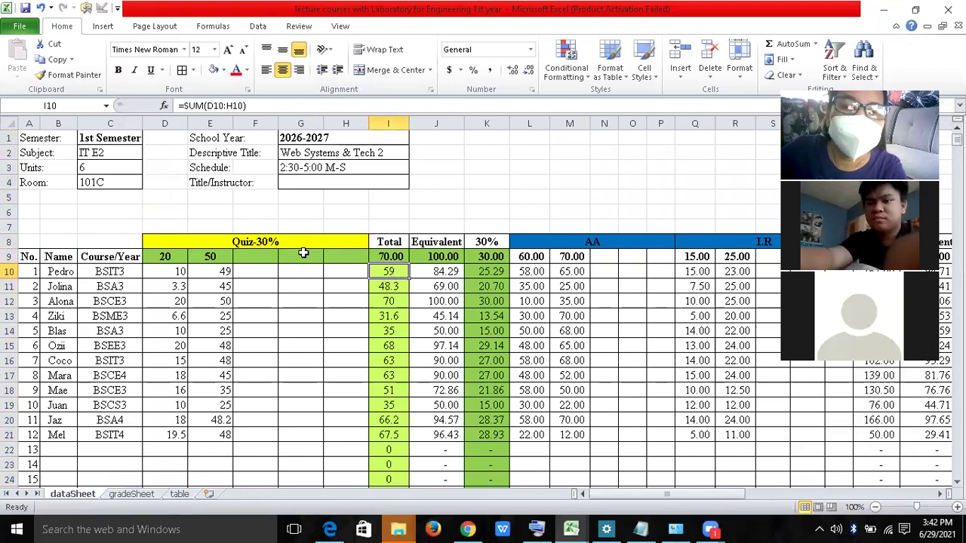
- Clear the two quiz maximum scores and all students' quiz scores in dataSheet cells D9:E21
drag(181, 259, 219, 354)
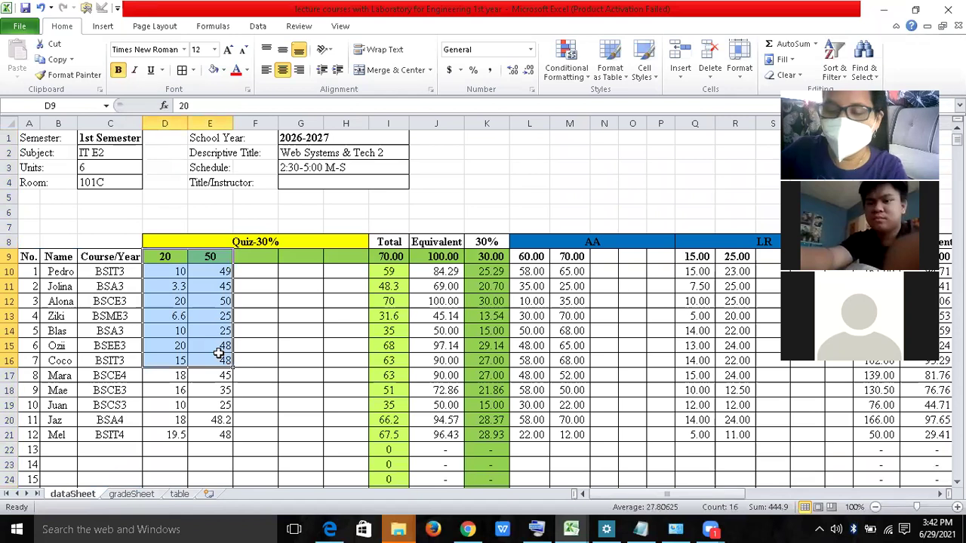
key(shift+Down)
key(shift+Down)
key(shift+Down)
key(shift+Down)
key(shift+Down)
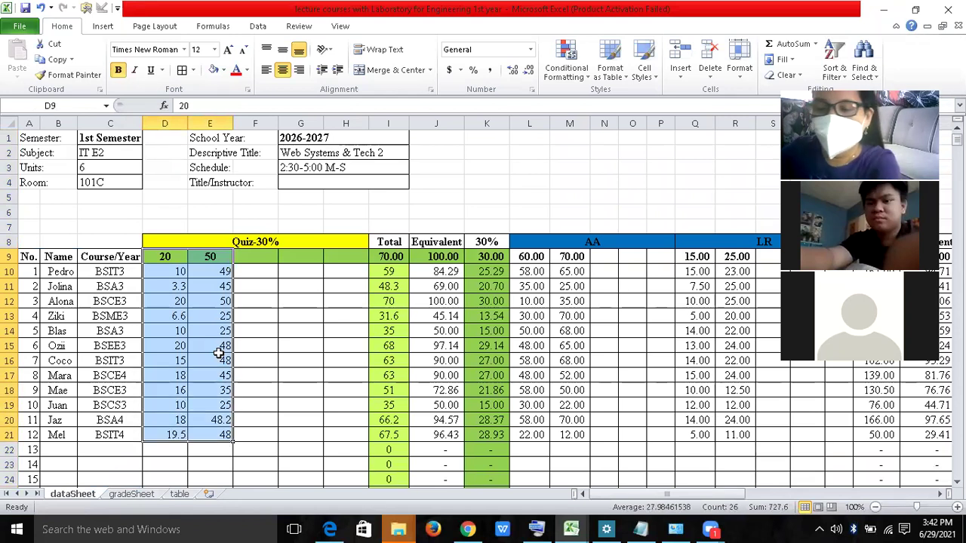
key(Delete)
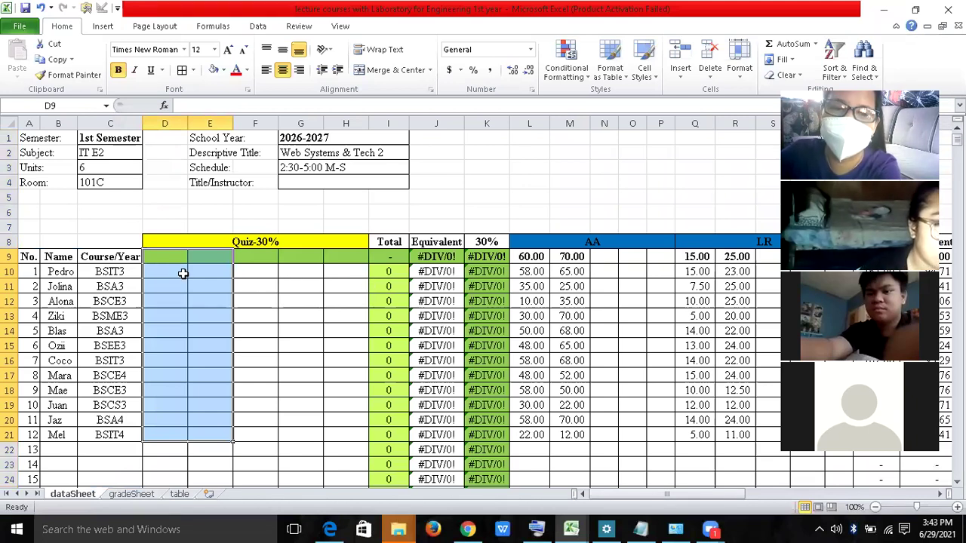
click(164, 259)
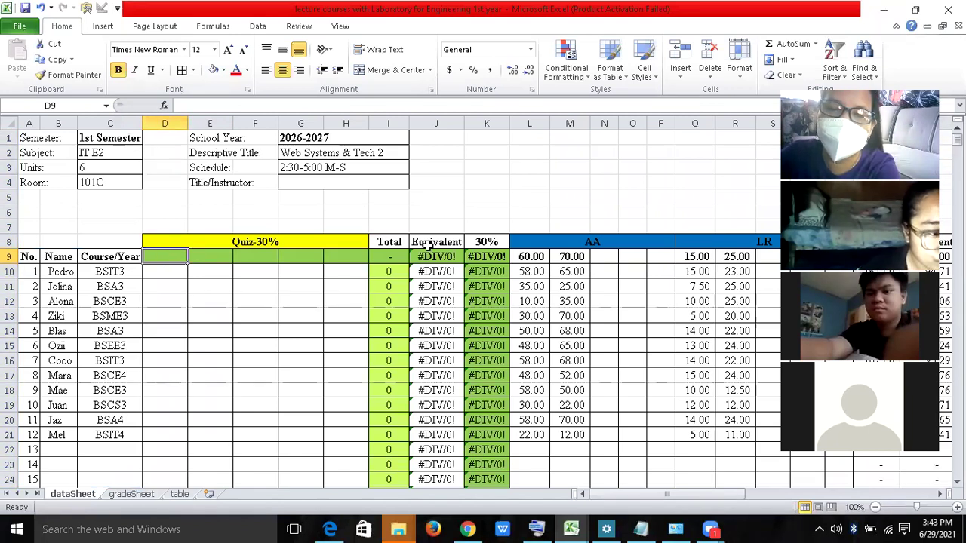
- Wrap the quiz Equivalent formula in J9 in a blank-returning test, making it =IF($I$9="","",I9/I9*100)
click(447, 257)
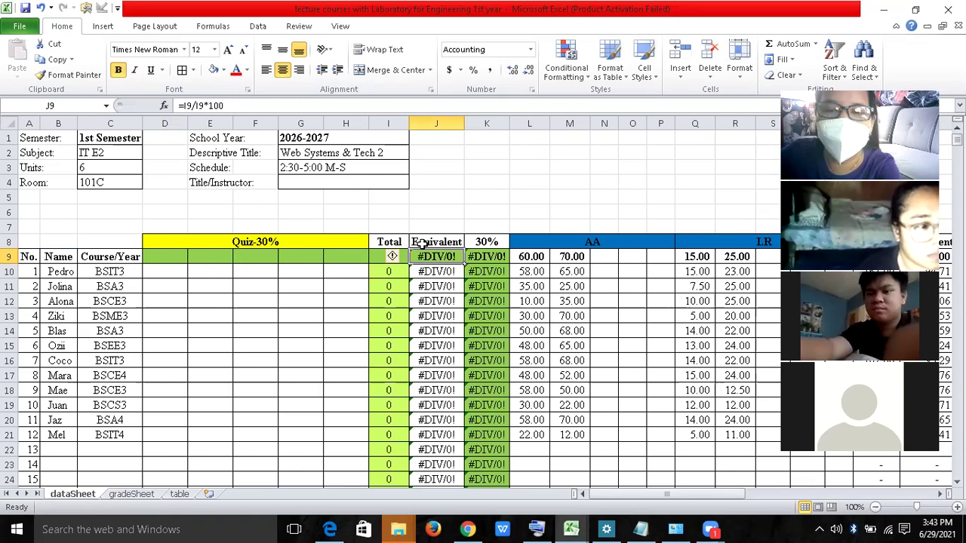
click(427, 273)
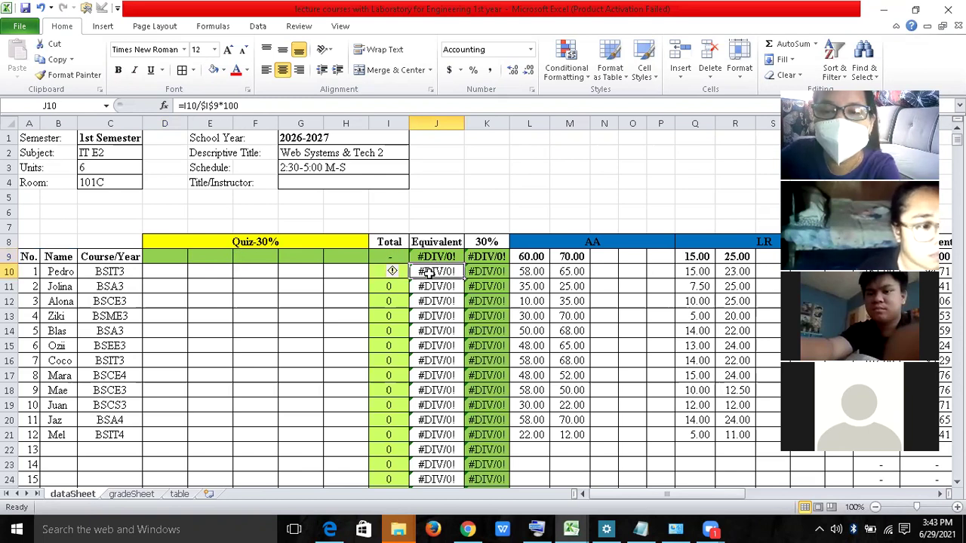
click(392, 255)
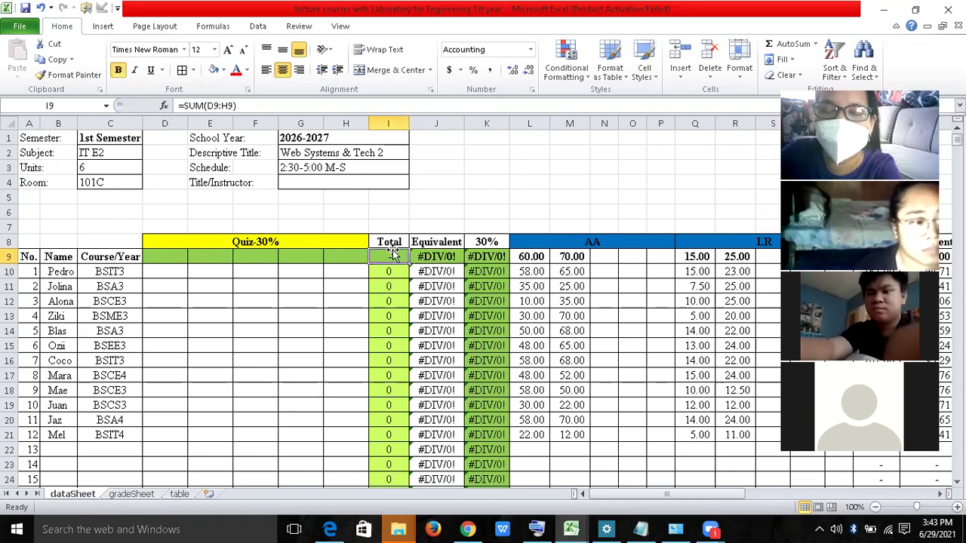
click(448, 257)
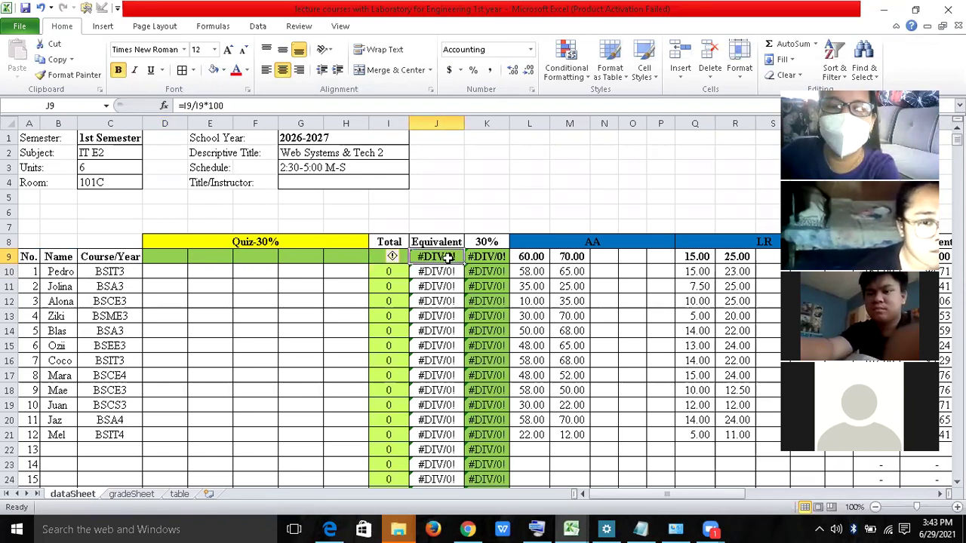
click(182, 106)
text(IF)
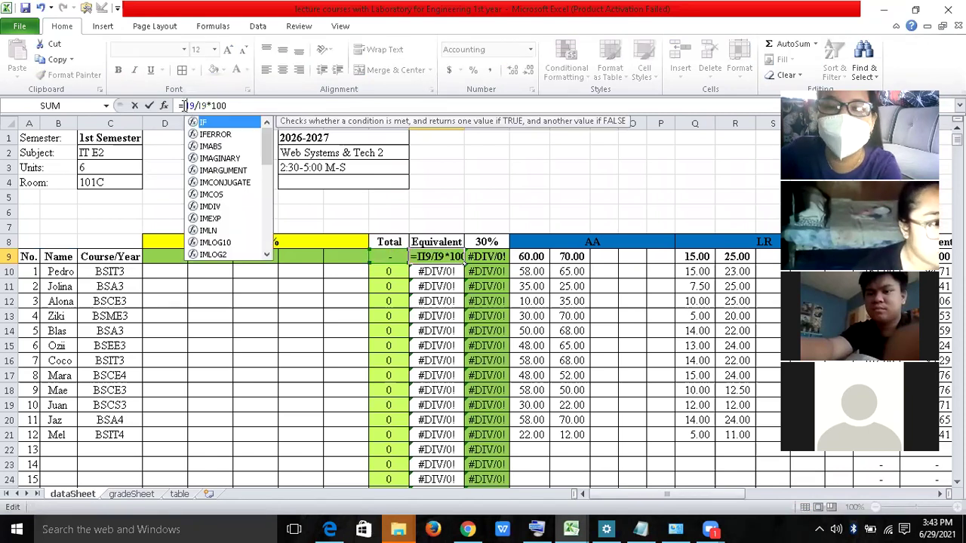
text(()
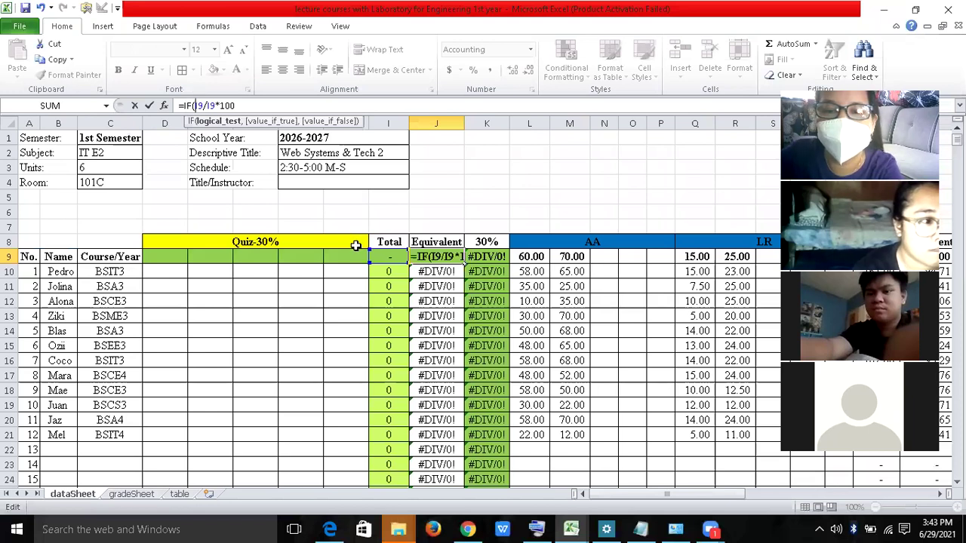
click(384, 255)
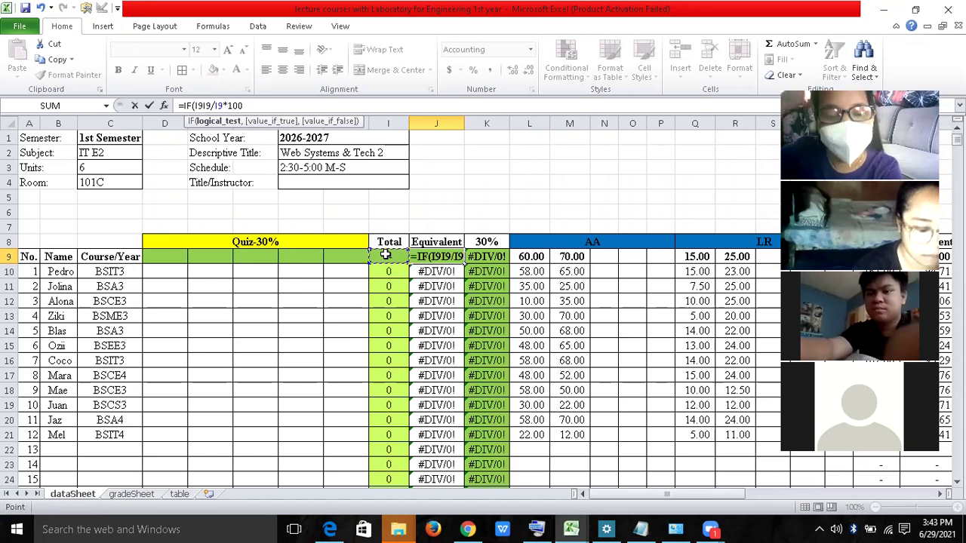
key(F4)
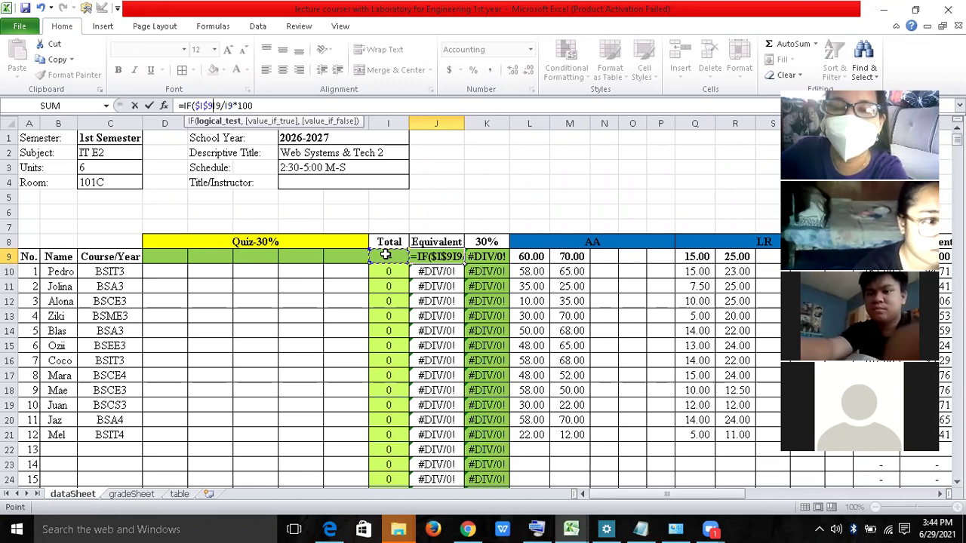
text(="")
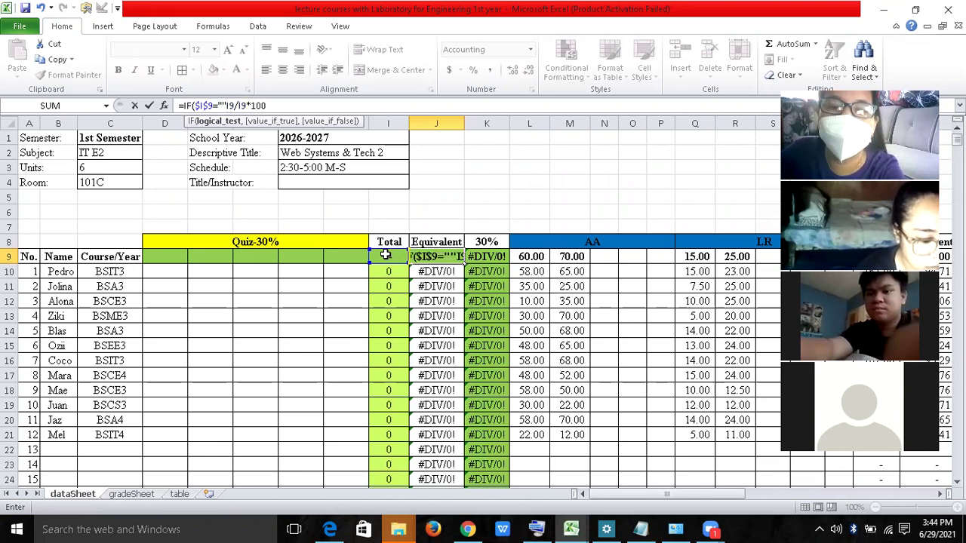
text(,)
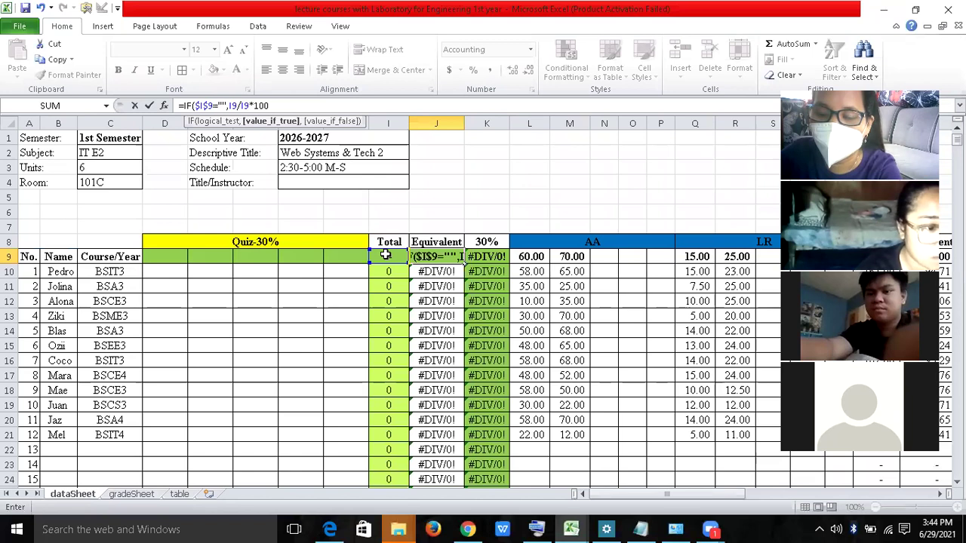
text("")
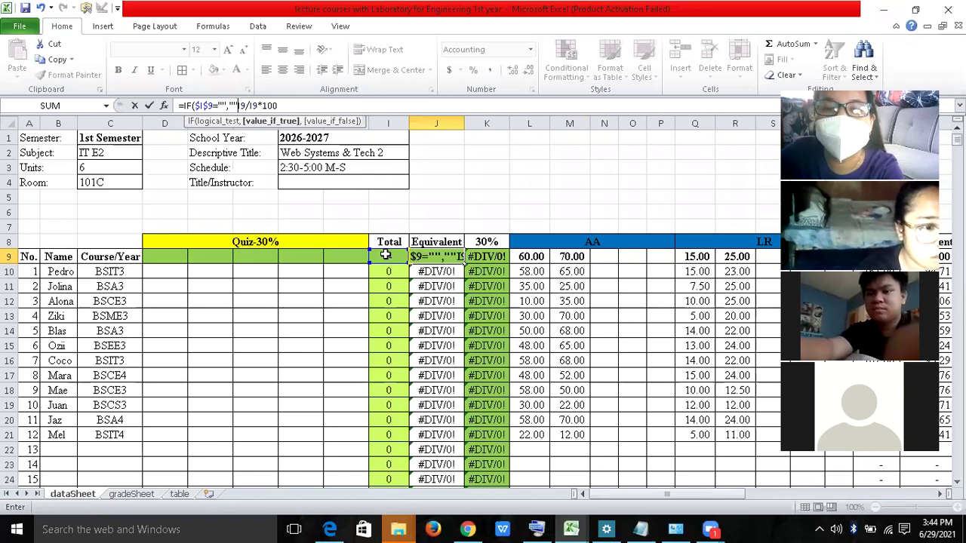
text(,)
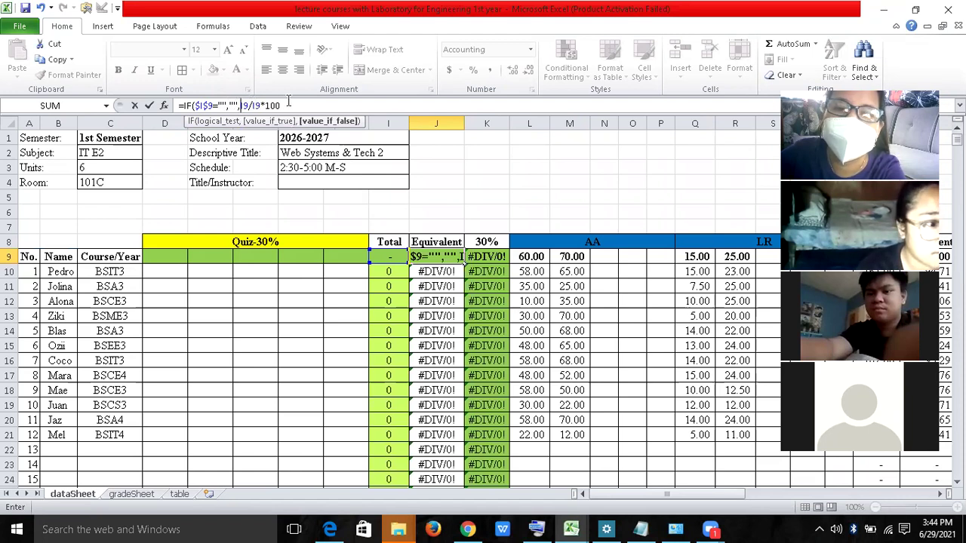
click(287, 103)
text())
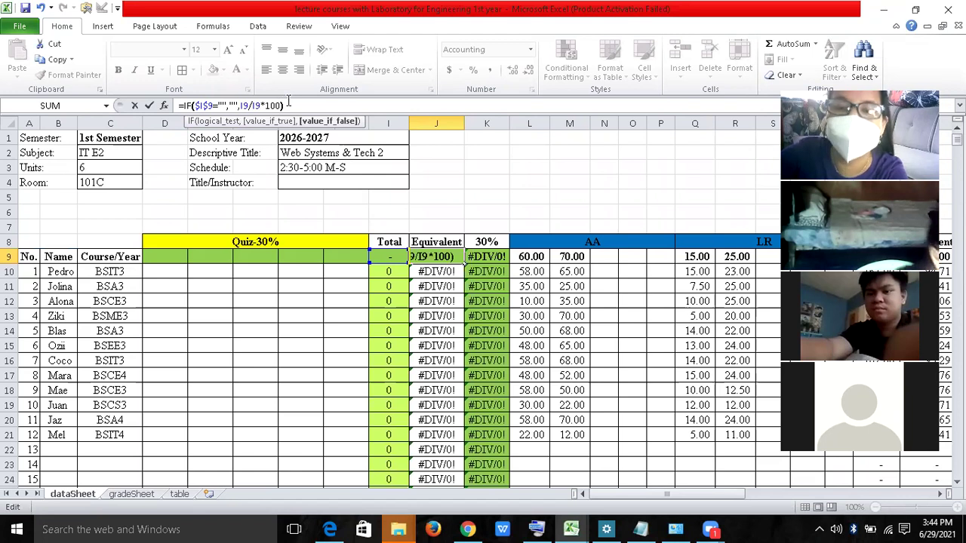
key(Return)
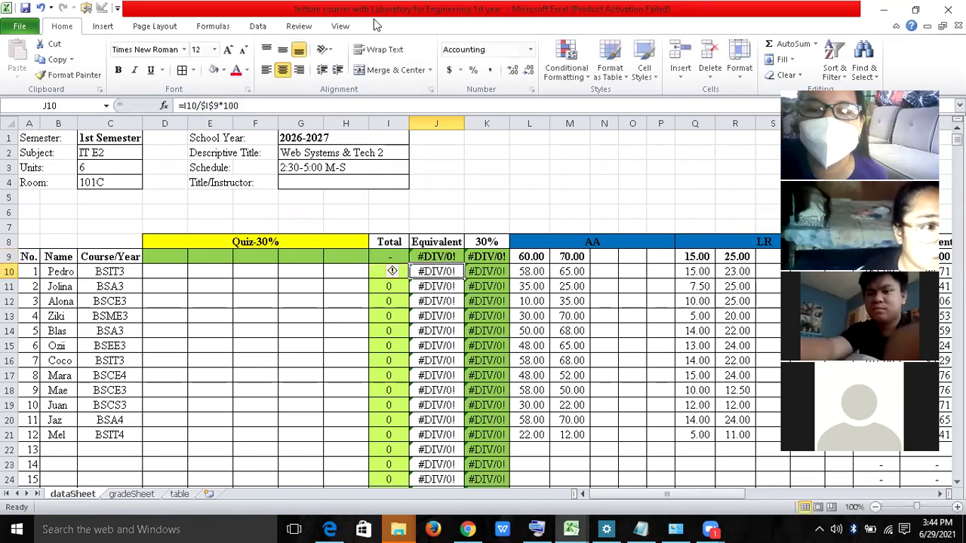
- Change the condition in the J9 formula to test for zero, making it =IF($I$9=0,"",I9/I9*100)
click(443, 256)
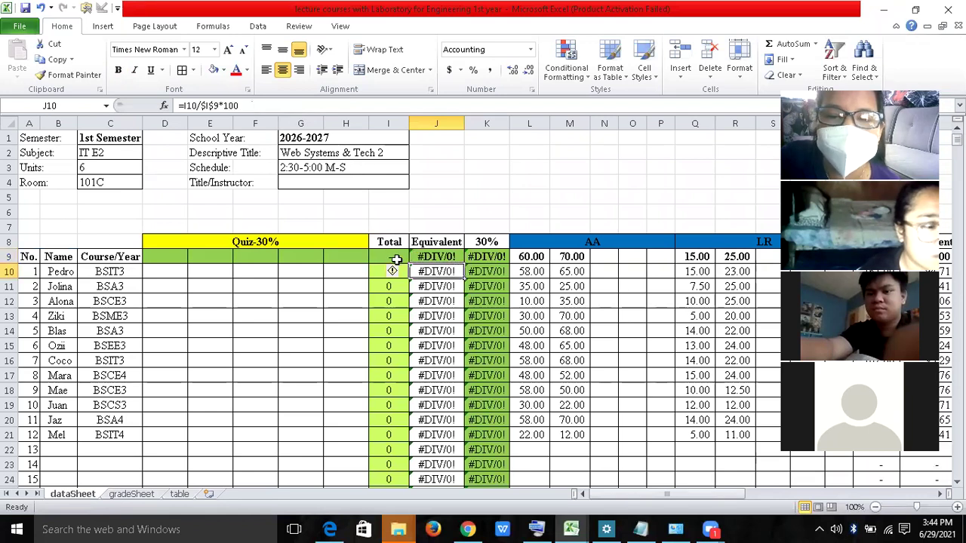
click(395, 260)
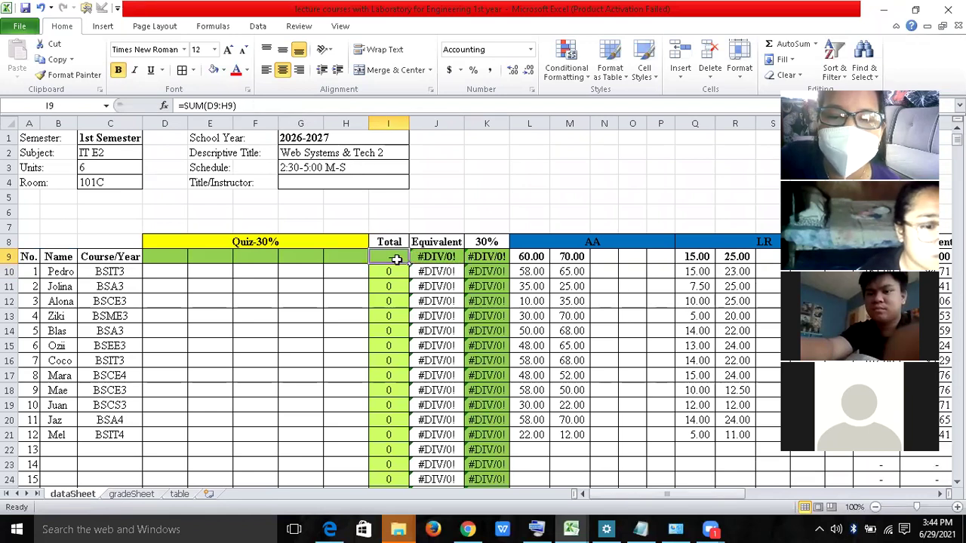
click(438, 256)
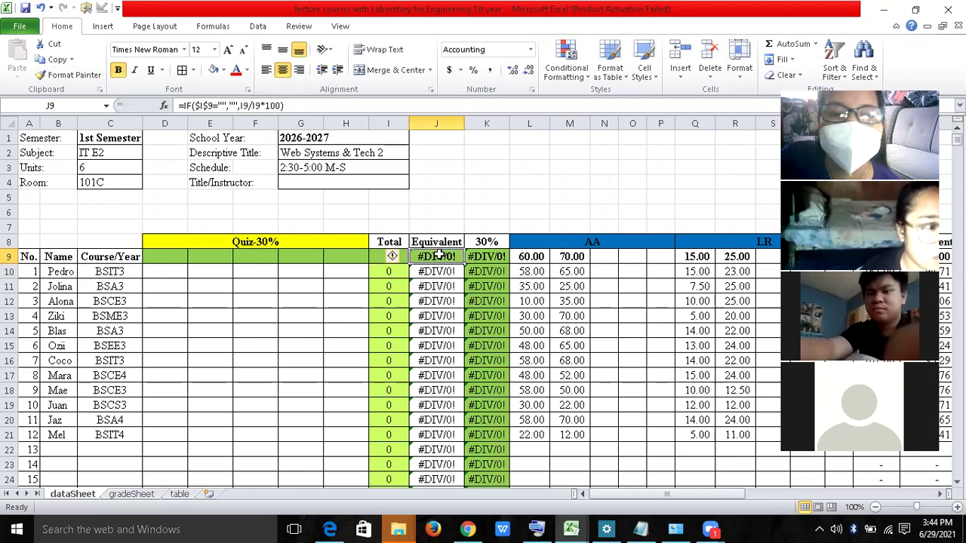
click(219, 105)
key(Delete)
key(Delete)
text(0)
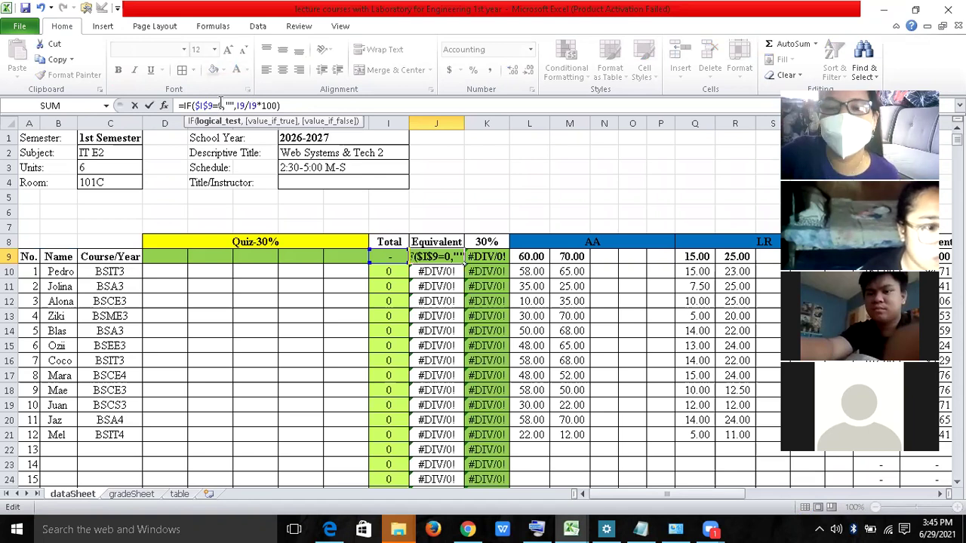
key(Return)
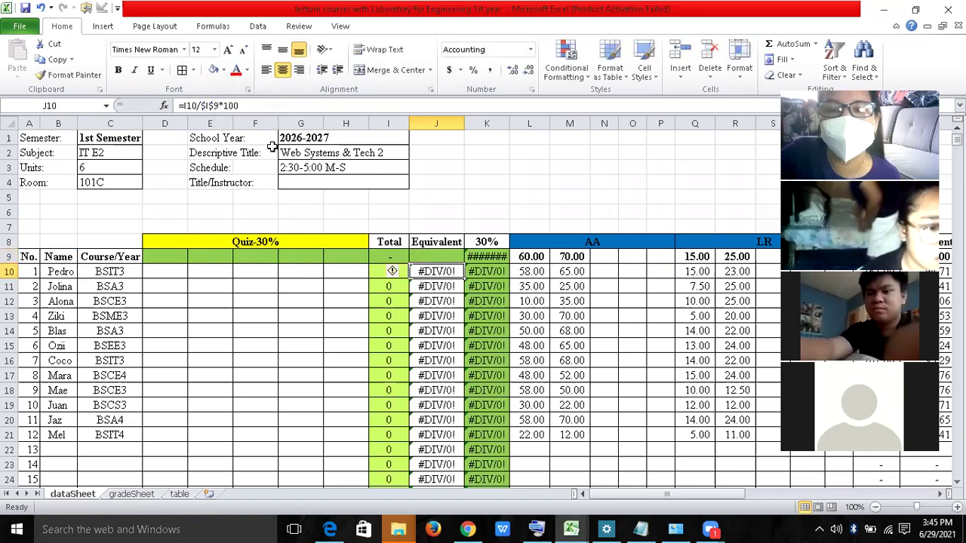
- Wrap the first student's quiz Equivalent formula in J10 in the same zero test, making it =IF($I$9=0,"",I10/$I$9*100)
click(423, 256)
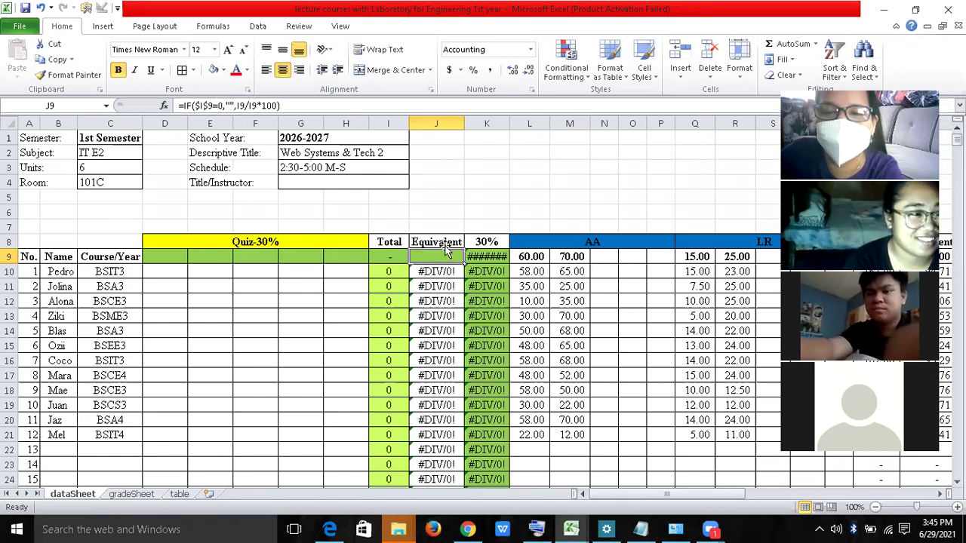
click(442, 274)
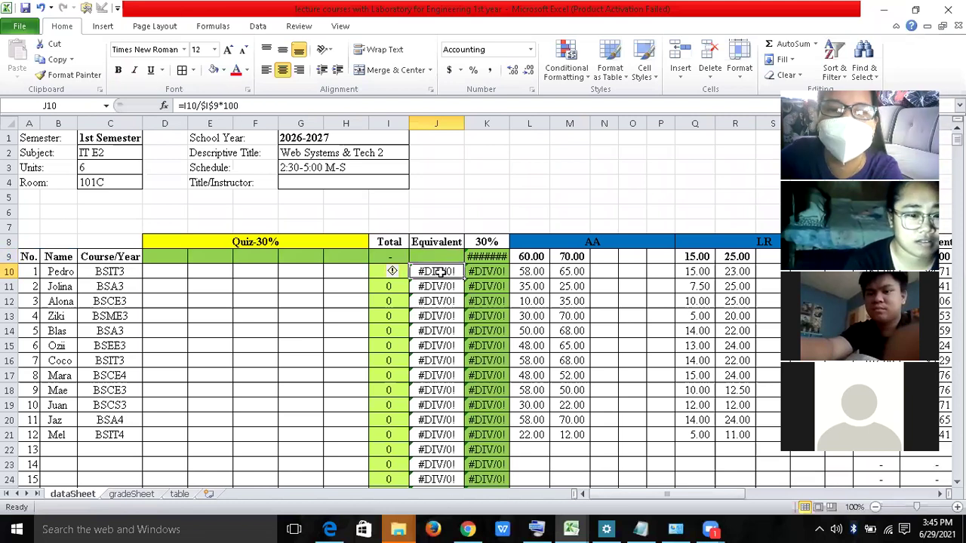
click(181, 108)
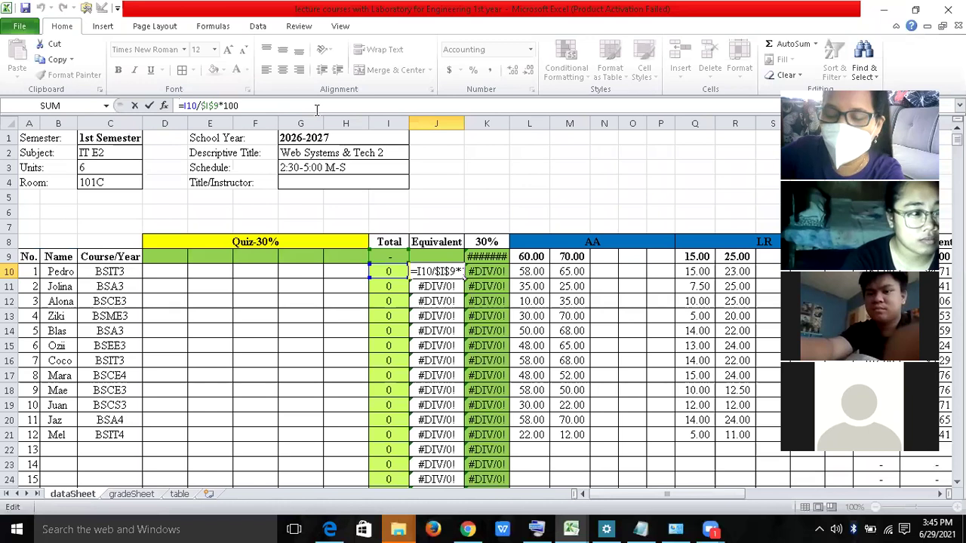
text(IF)
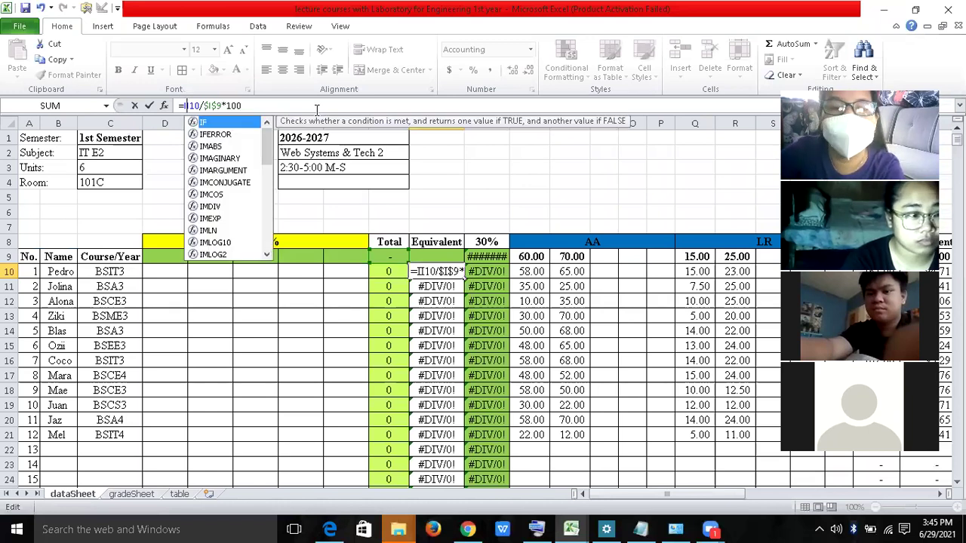
text(()
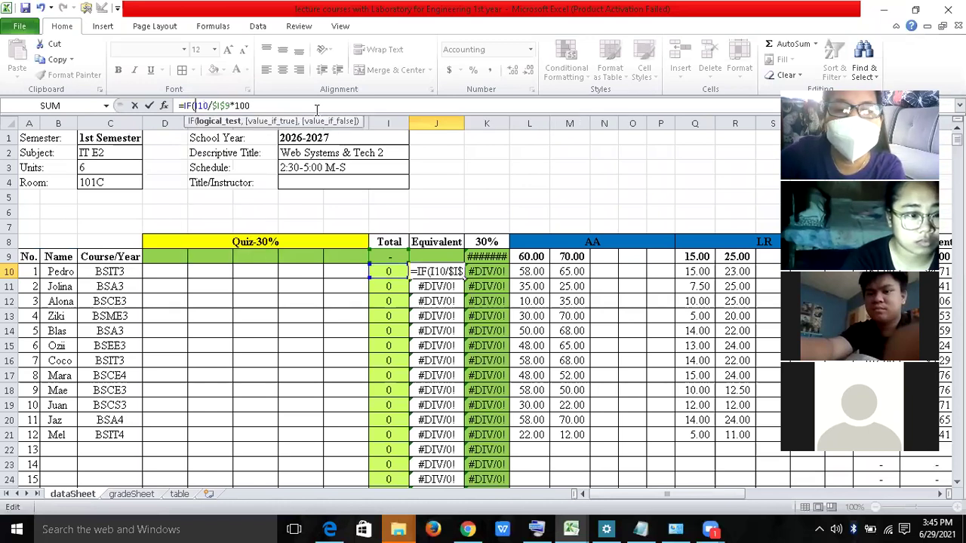
click(393, 259)
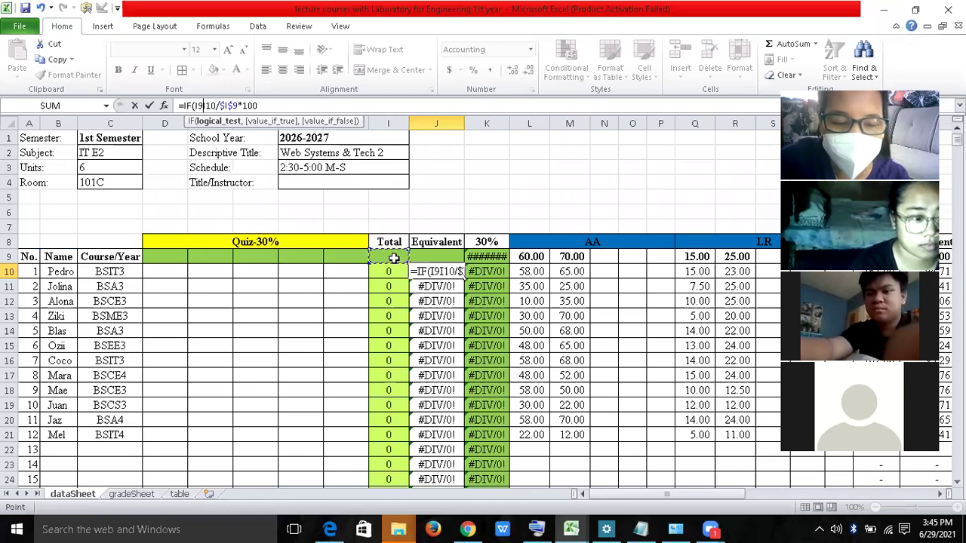
key(F4)
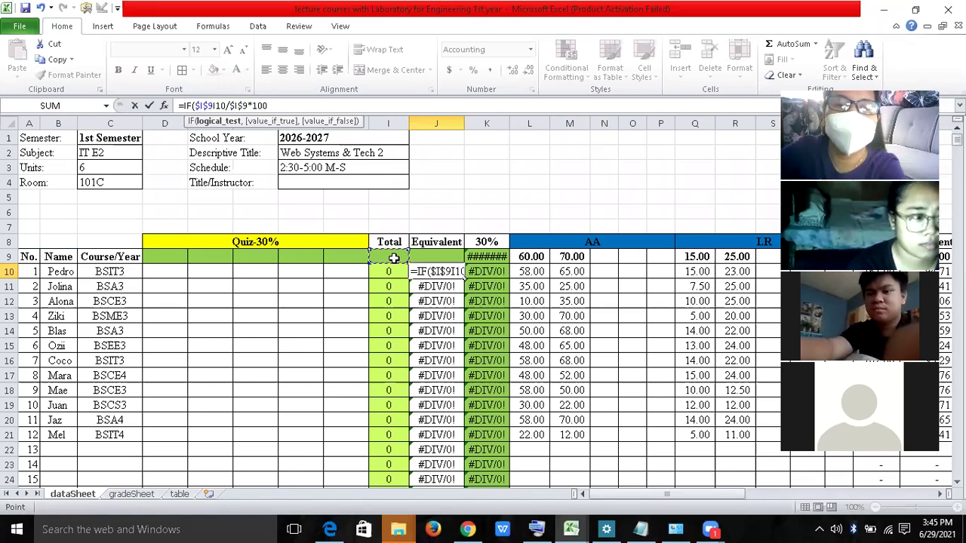
text(=)
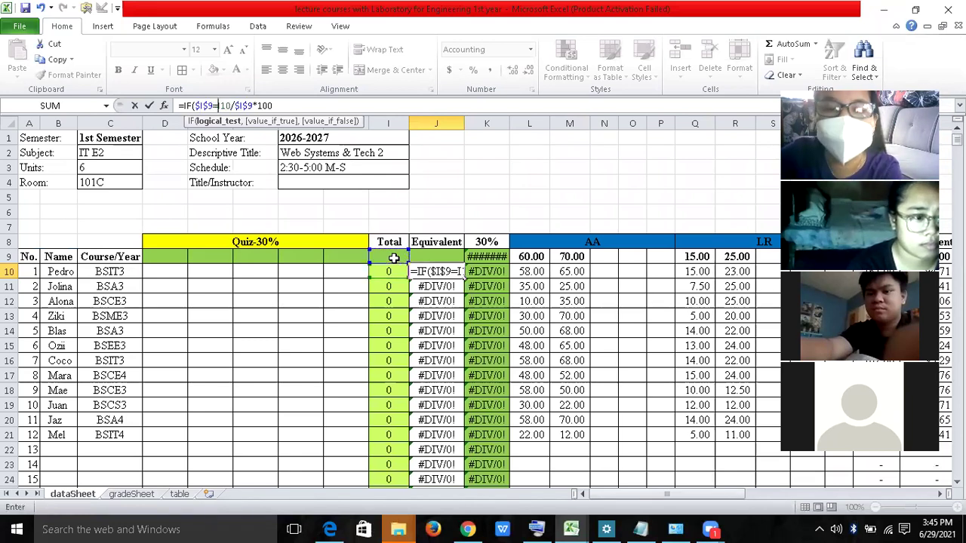
text(0)
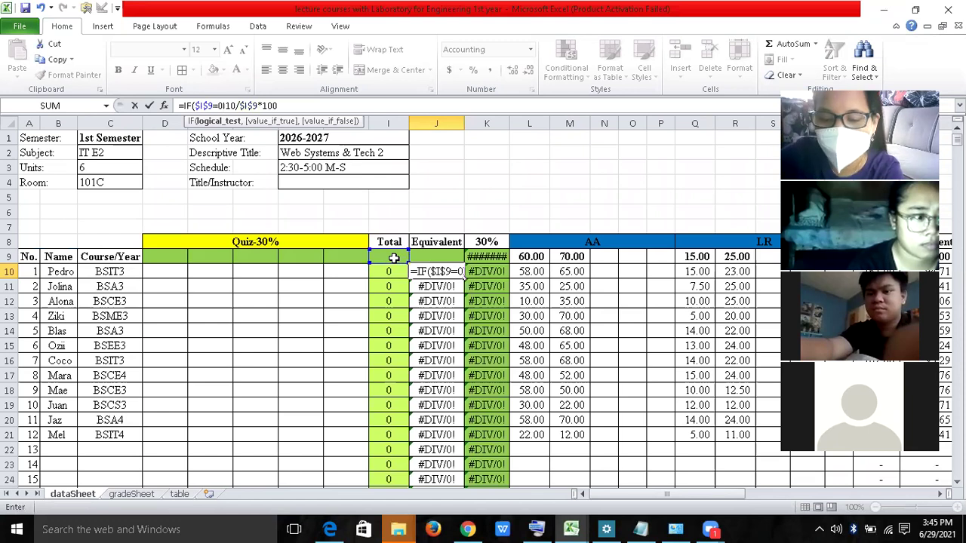
text(,"")
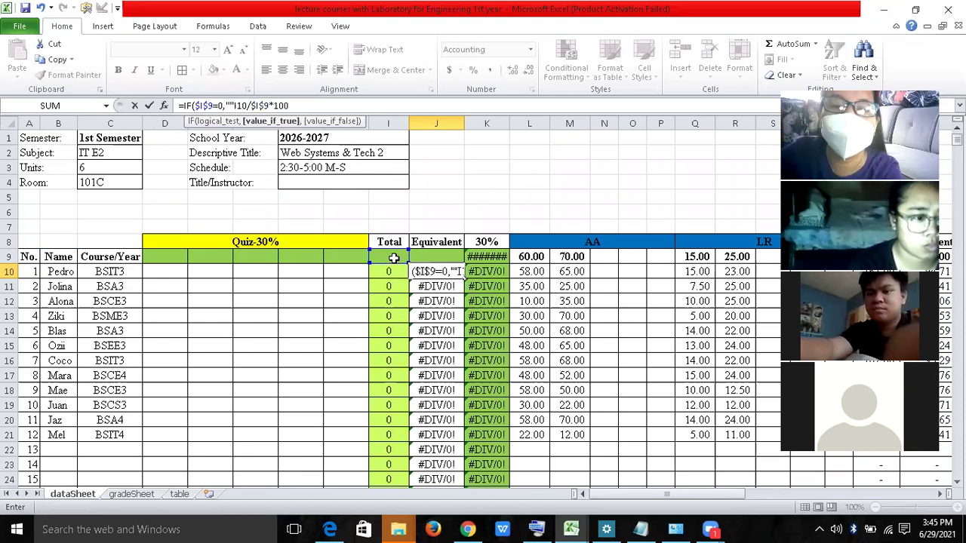
text(,)
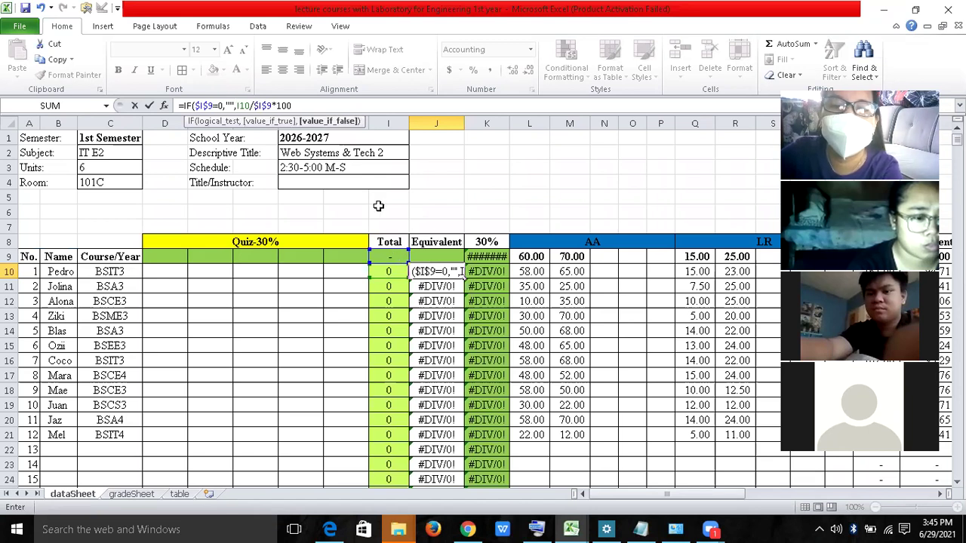
click(294, 105)
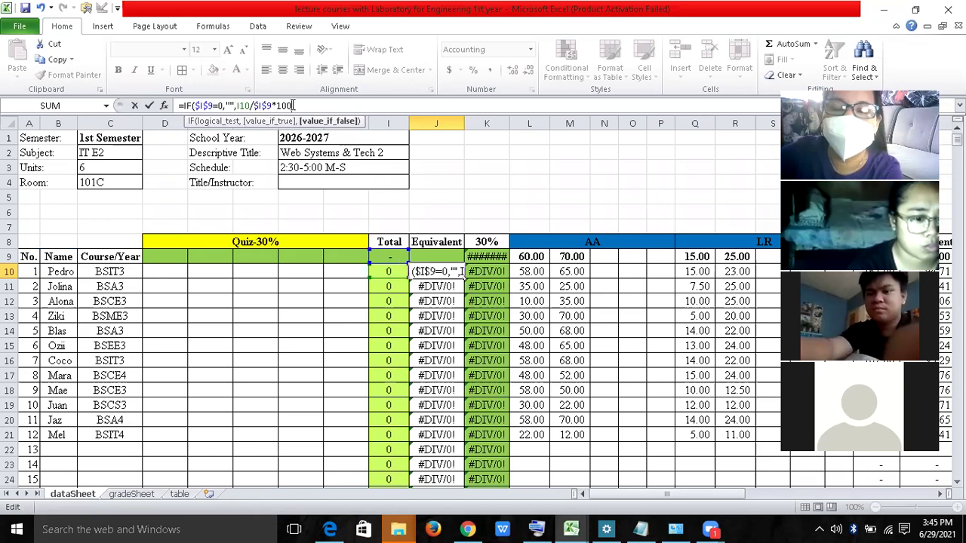
text())
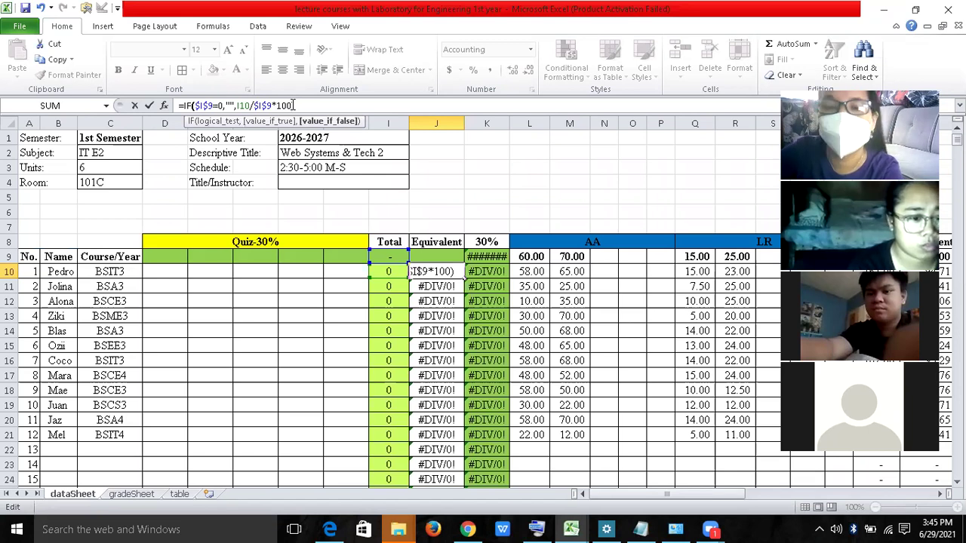
key(Return)
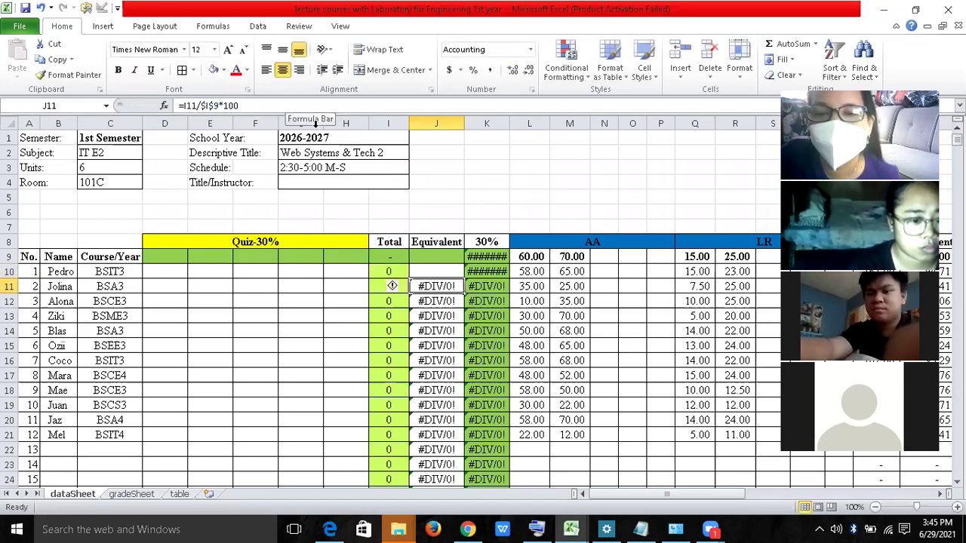
click(451, 269)
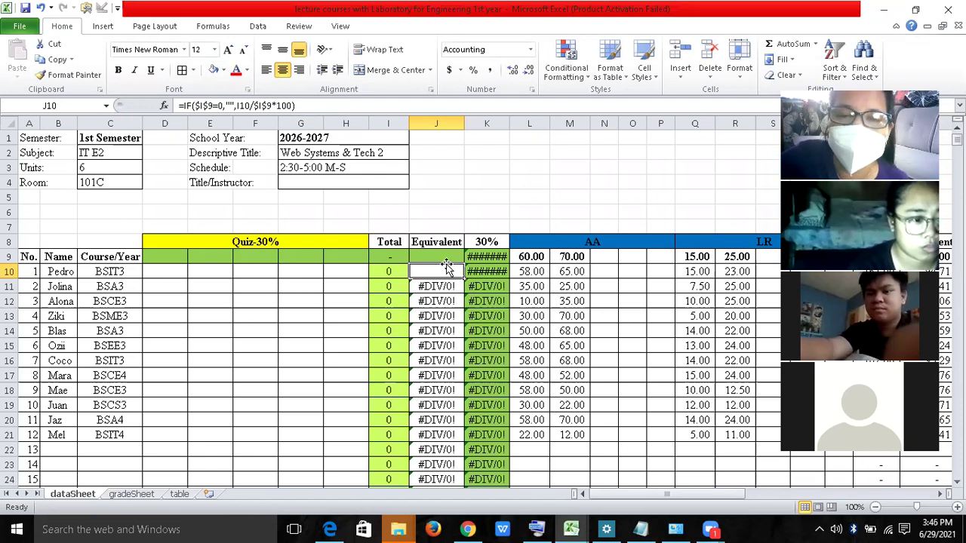
click(440, 258)
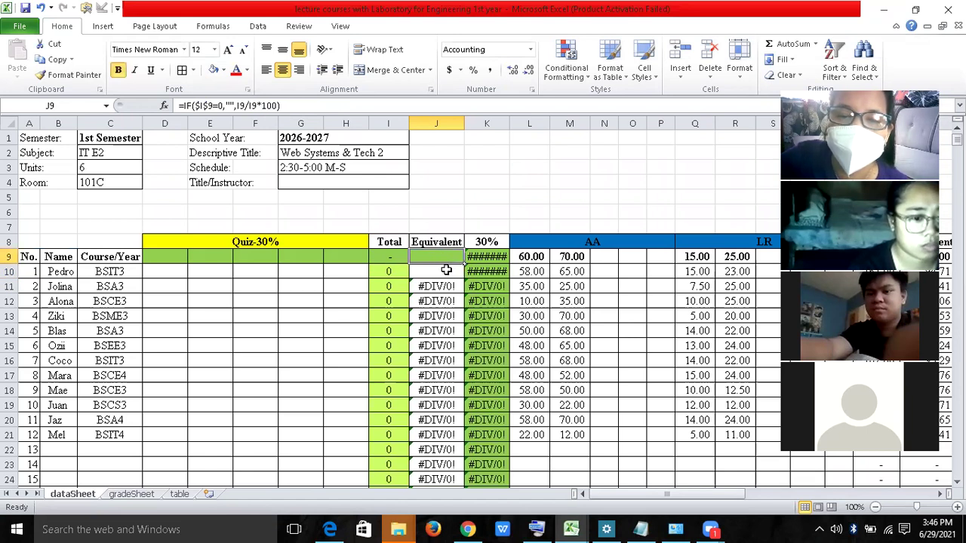
- Copy the zero-tested Equivalent formula from J10 down to all student rows through J74 and check the filled column
click(446, 271)
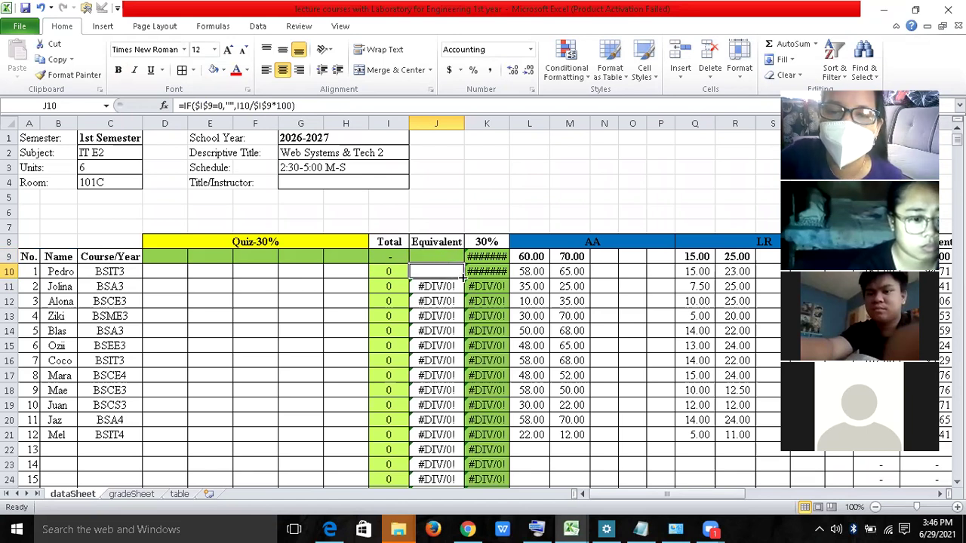
drag(464, 277, 464, 278)
double_click(464, 279)
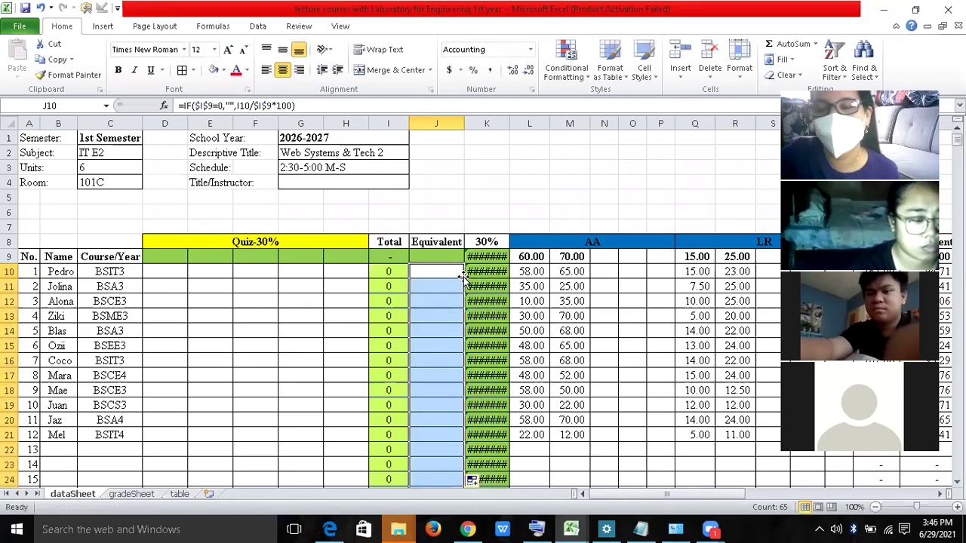
key(Page_Down)
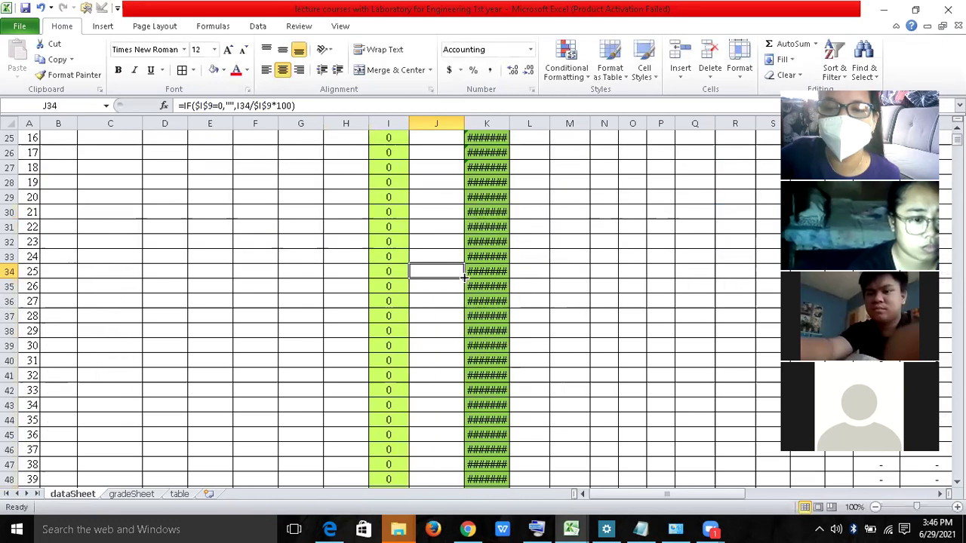
key(Page_Down)
key(Page_Down)
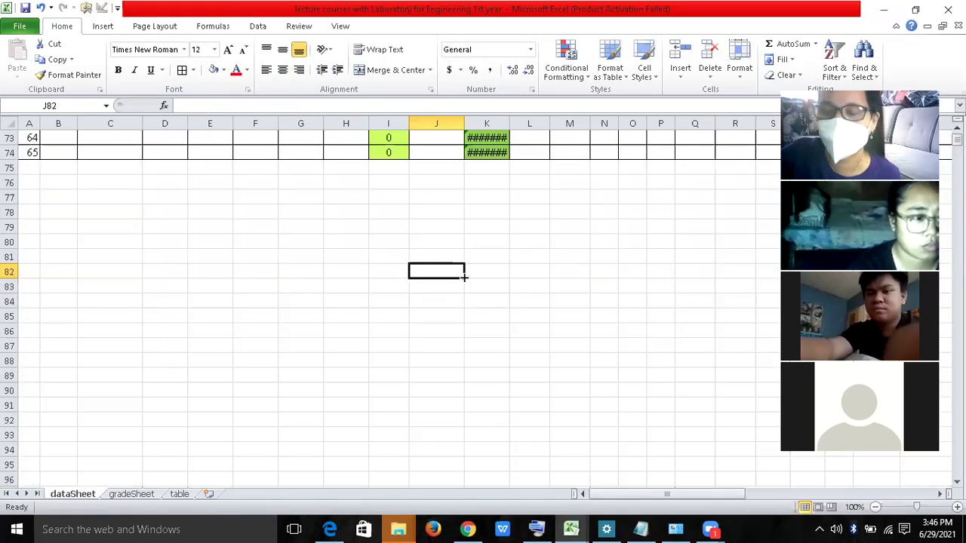
key(Page_Up)
key(Page_Up)
key(Page_Up)
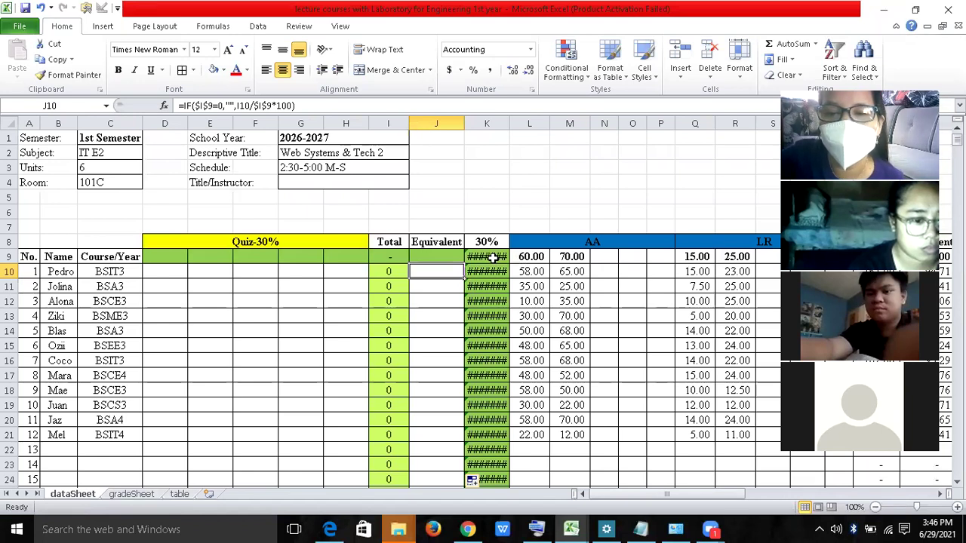
click(492, 257)
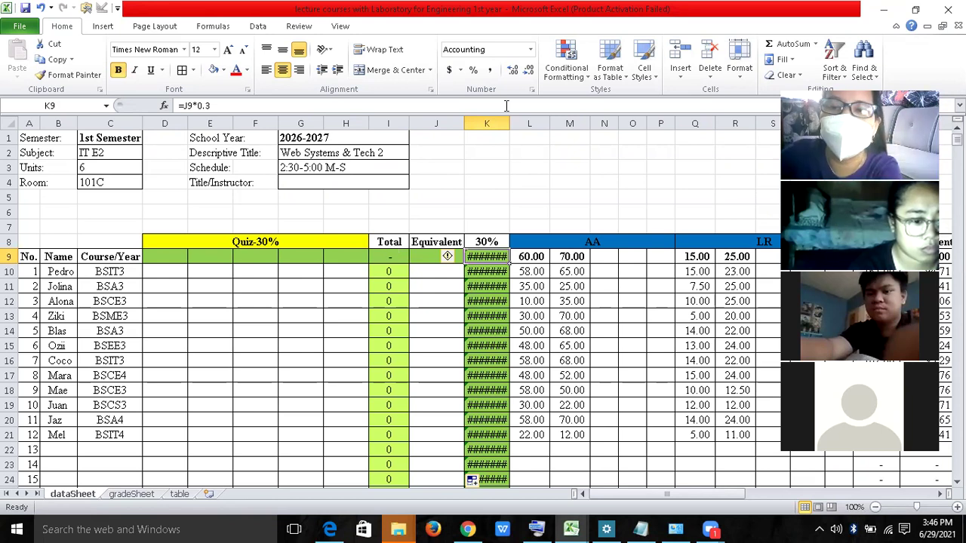
click(528, 80)
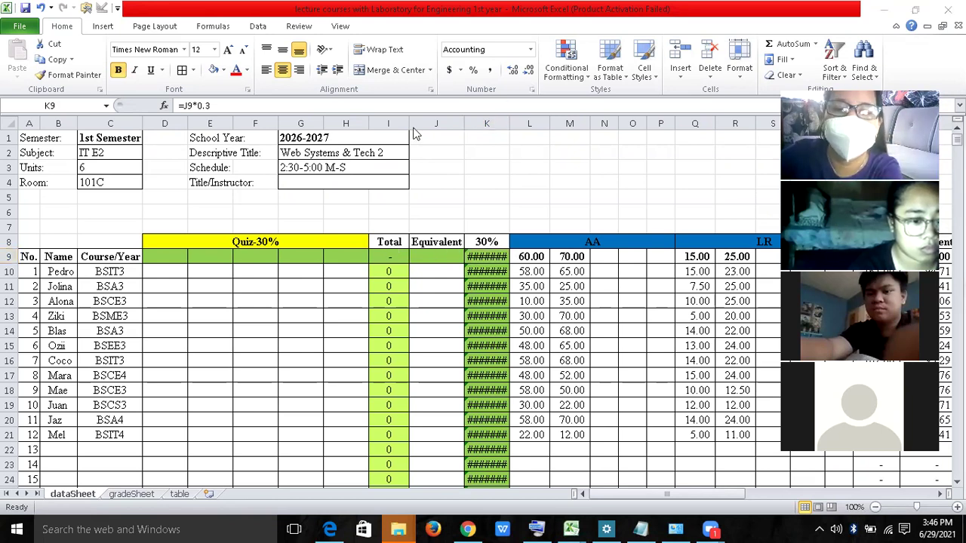
click(185, 104)
key(BackSpace)
text(IF)
key(Escape)
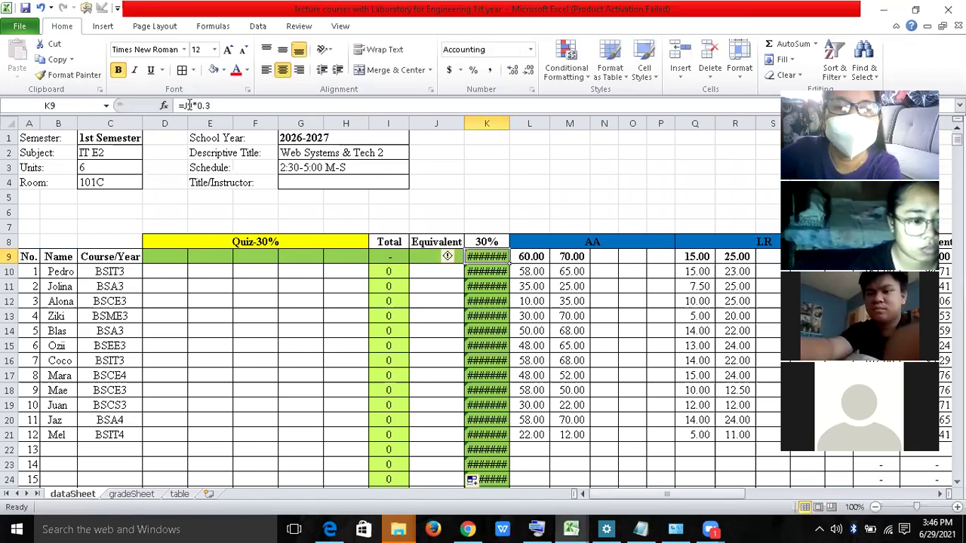
- Wrap the quiz 30% formula in K9 in a blank-returning zero test, making it =IF($I$9=0,"",J9*0.3)
click(185, 106)
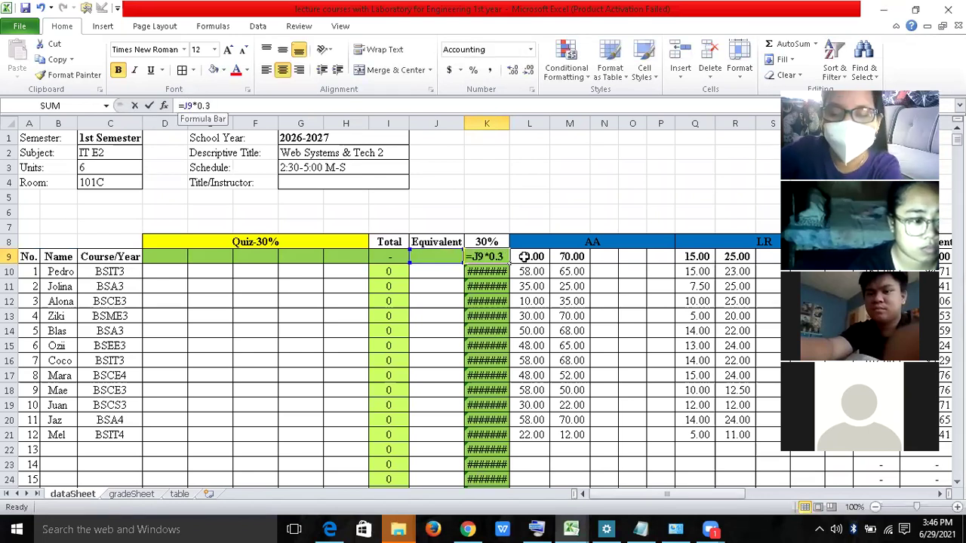
text(IF)
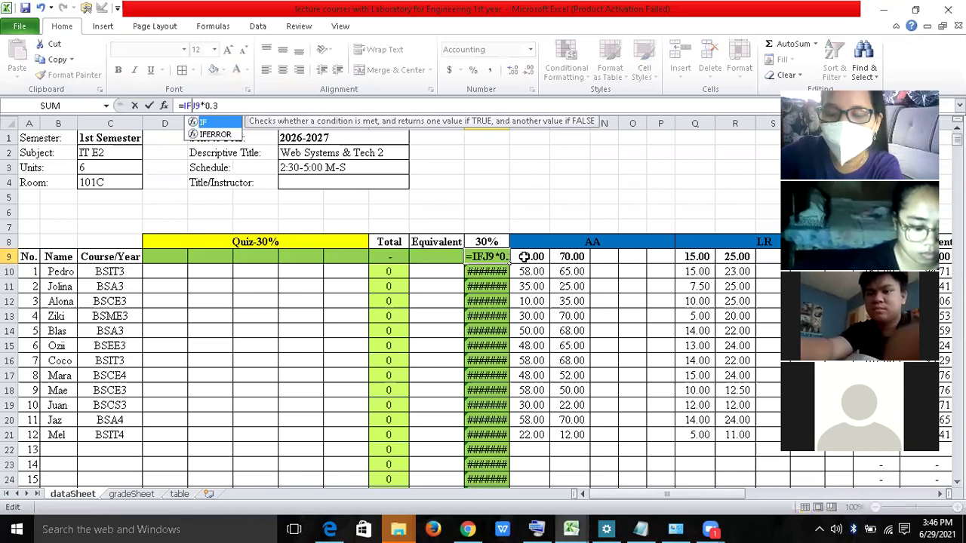
text(()
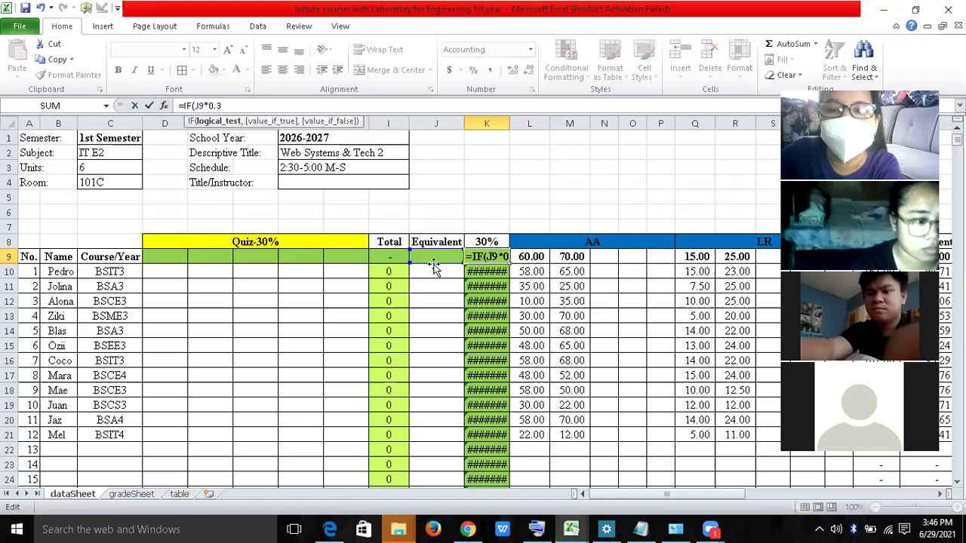
click(390, 255)
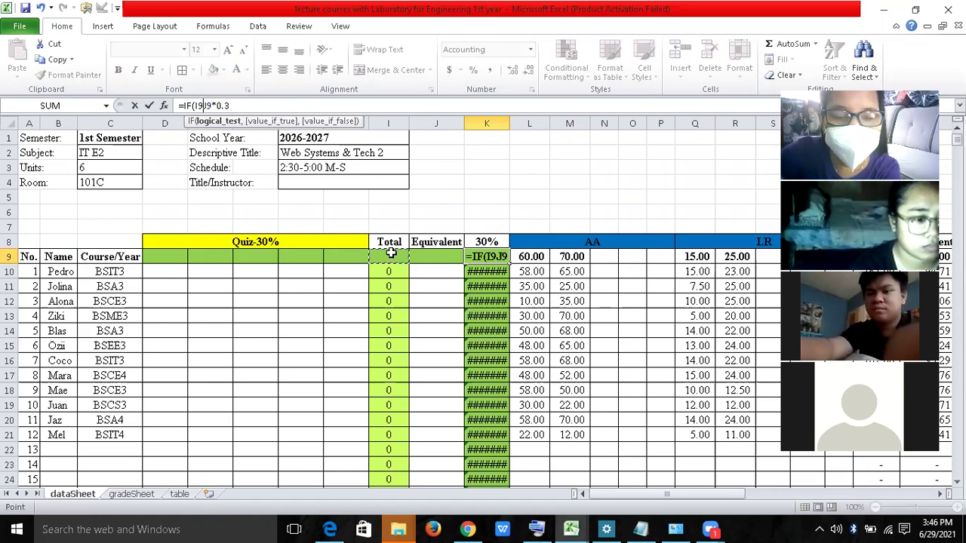
key(F4)
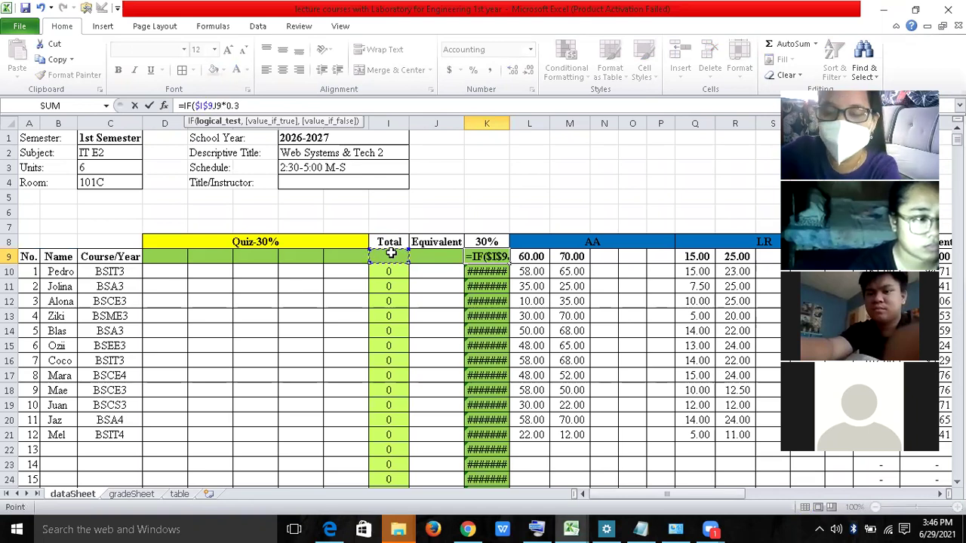
text(=0)
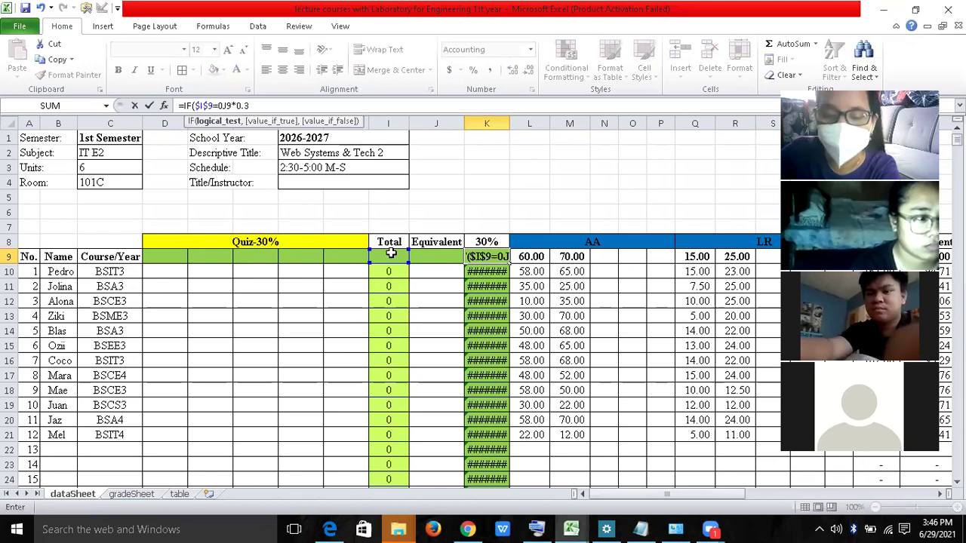
text(,"",)
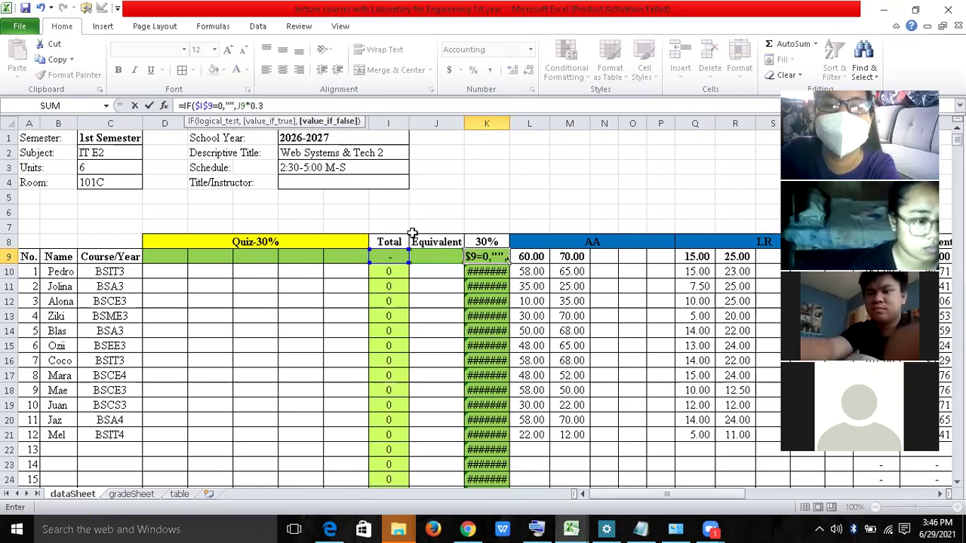
click(294, 106)
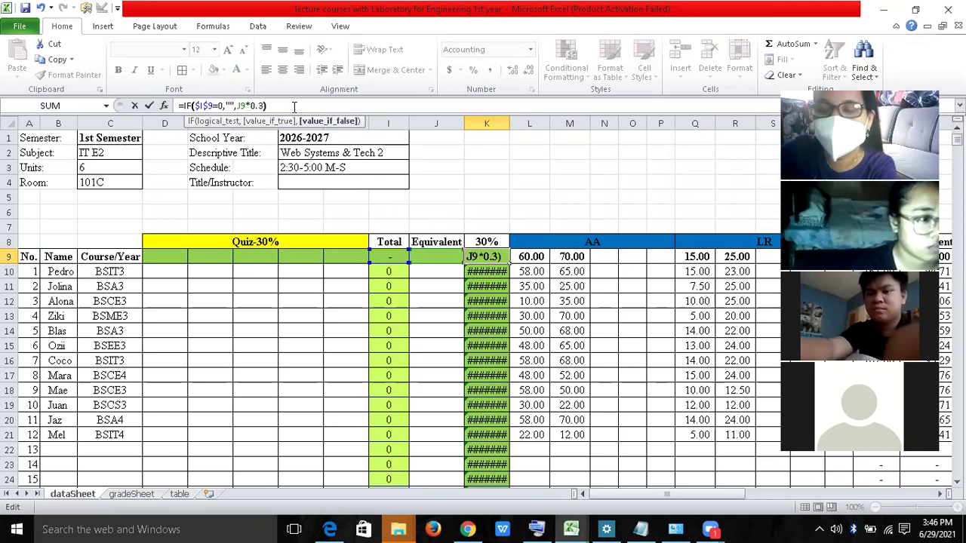
text())
key(Return)
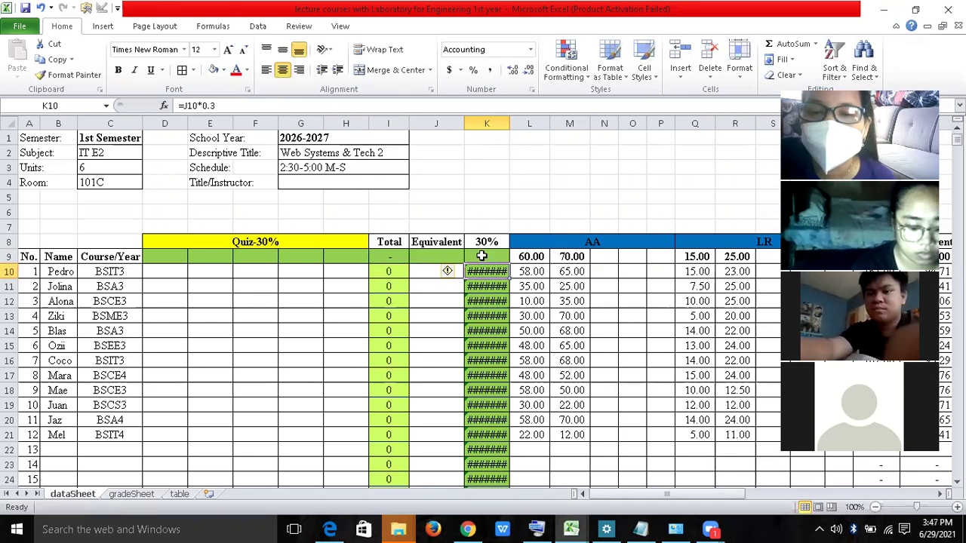
click(182, 106)
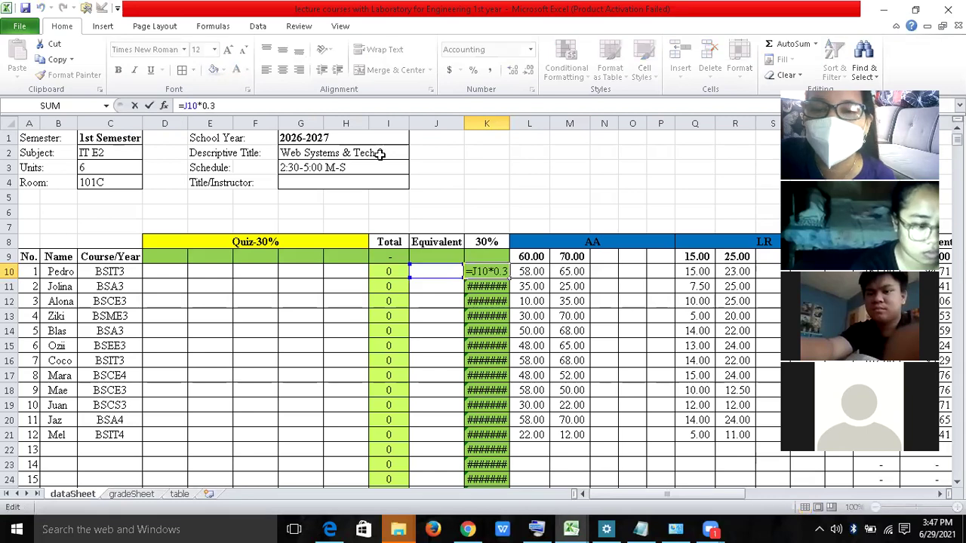
key(Escape)
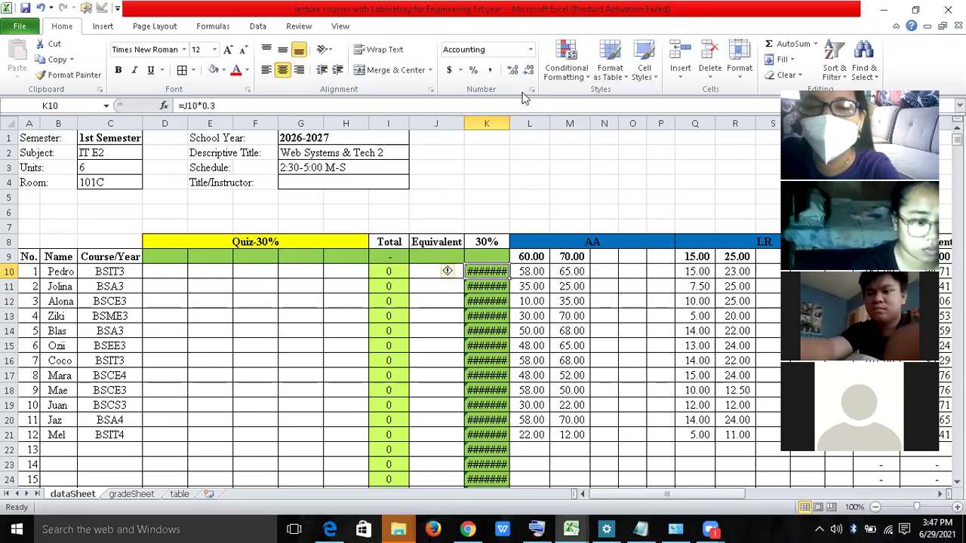
click(491, 259)
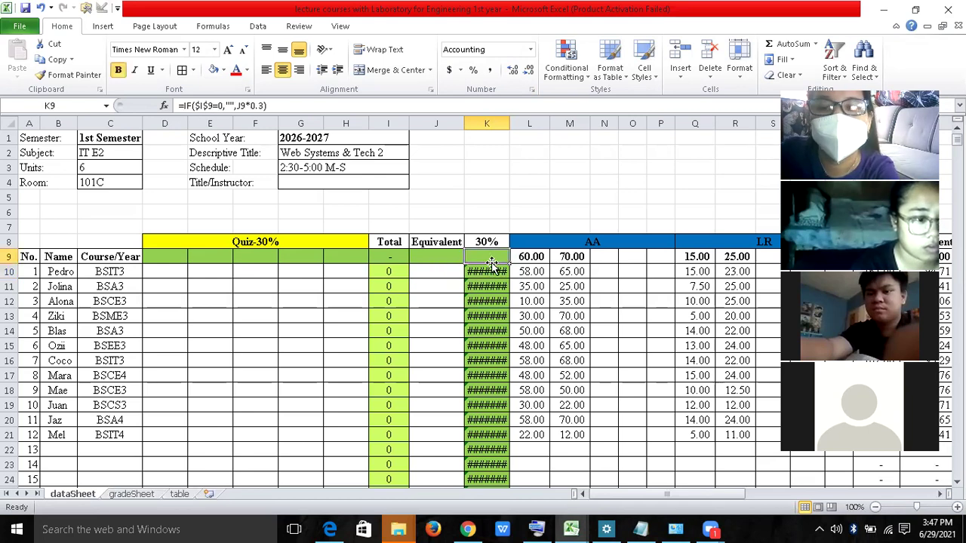
- Change the first student's quiz 30% formula in K10 to =IF($I$9=0,"",J10*0.3) and copy it down through K74
click(490, 272)
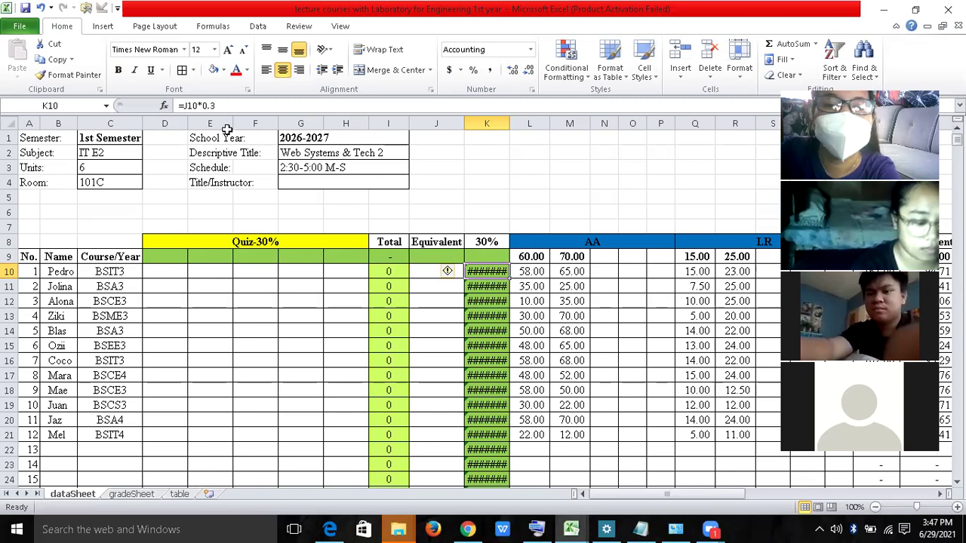
click(181, 105)
text(IF)
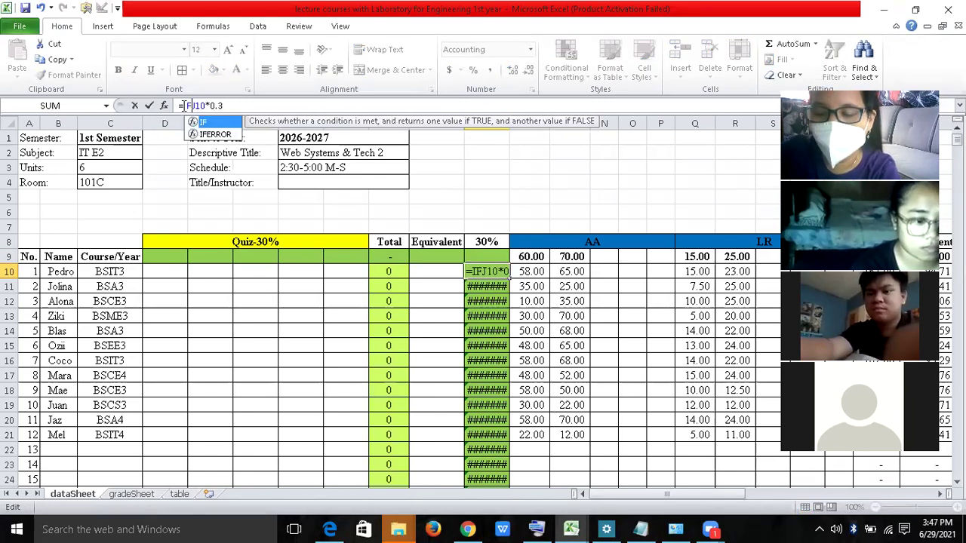
text(()
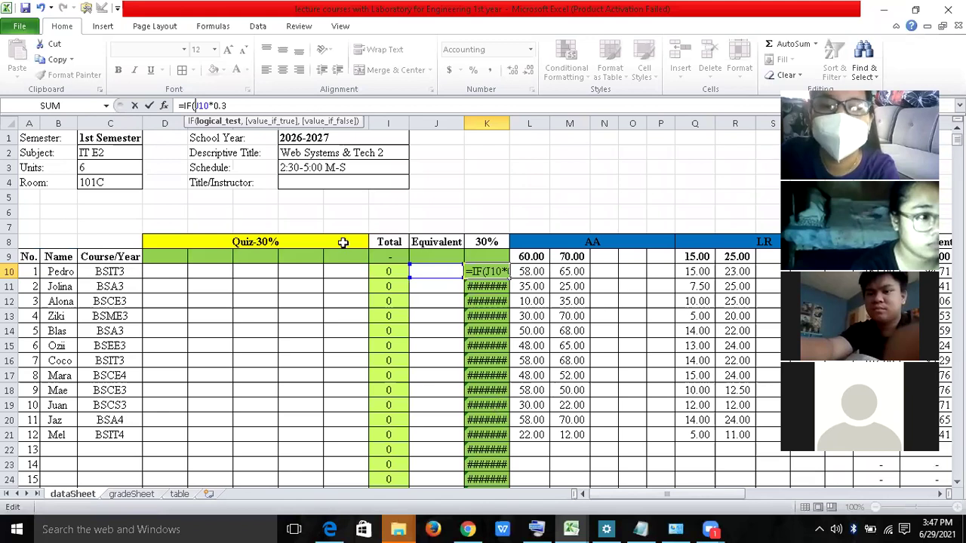
click(389, 257)
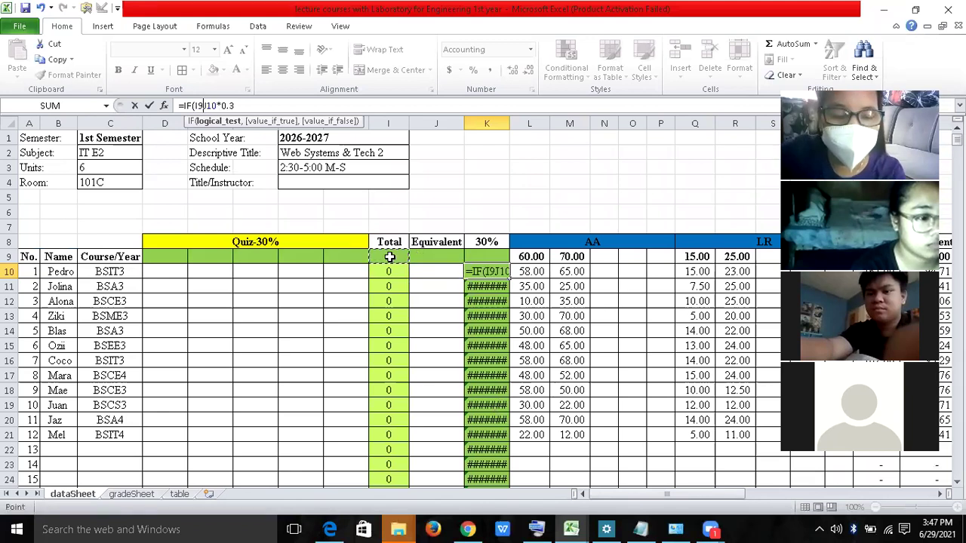
key(F4)
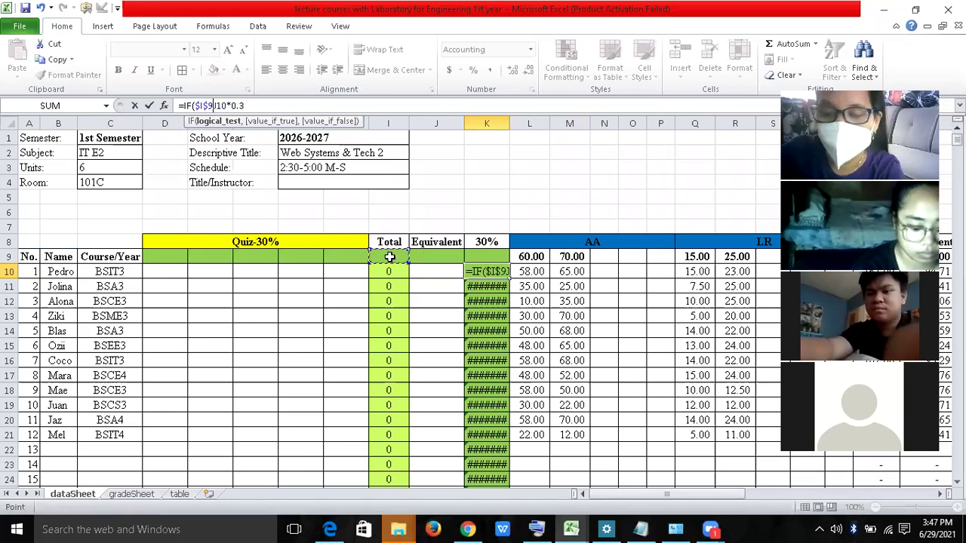
text(=0)
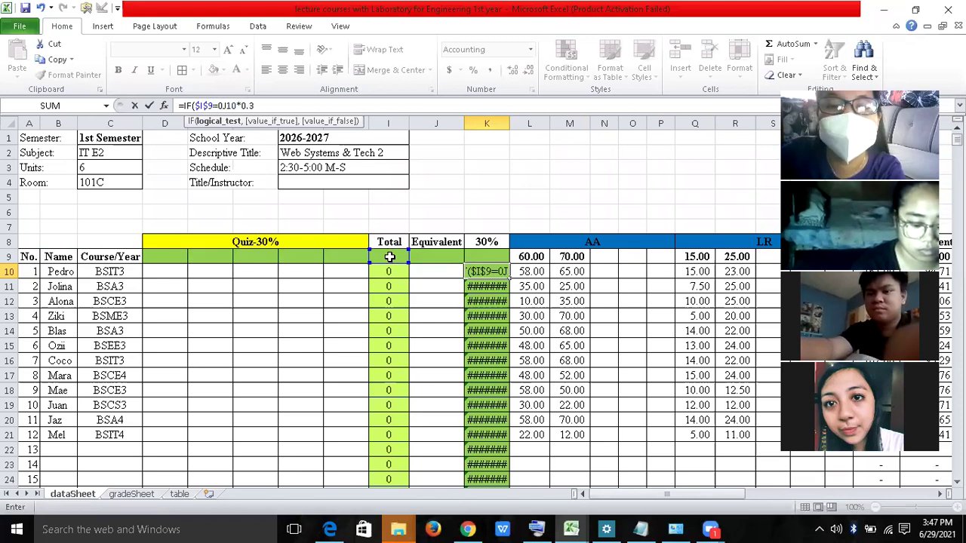
text(,")
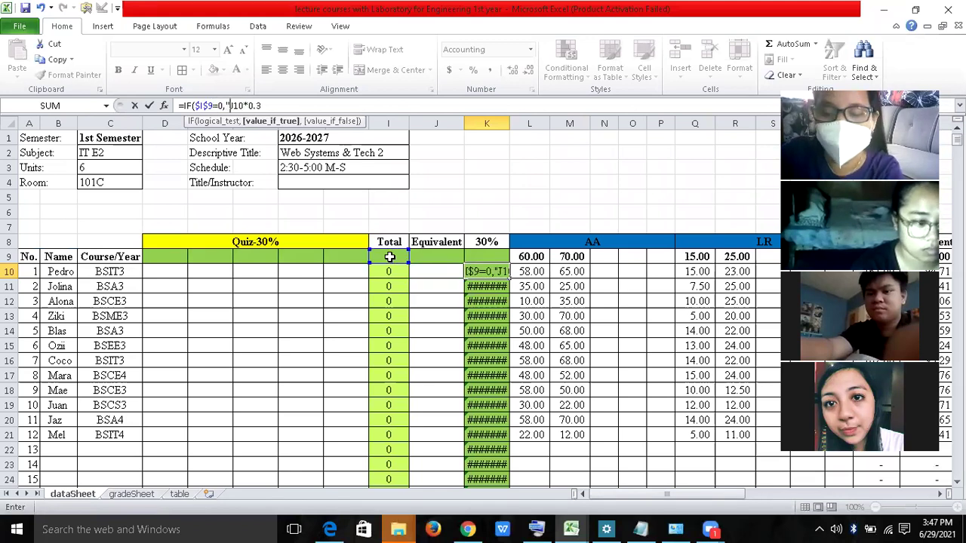
text(",)
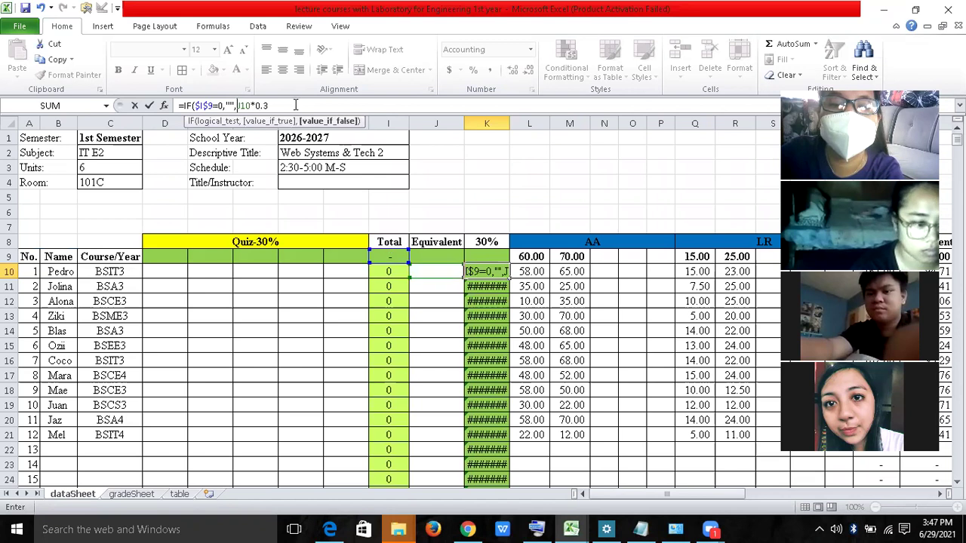
click(295, 104)
text())
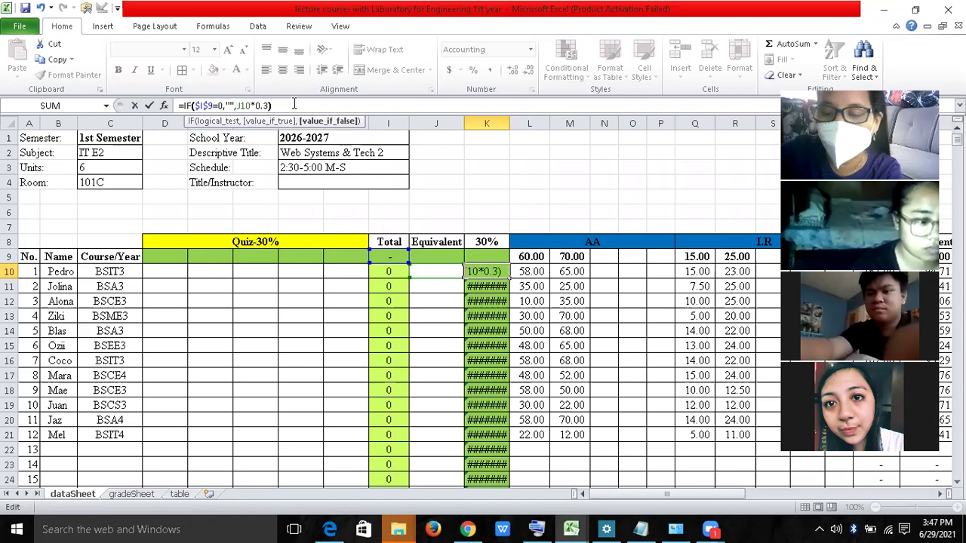
key(Return)
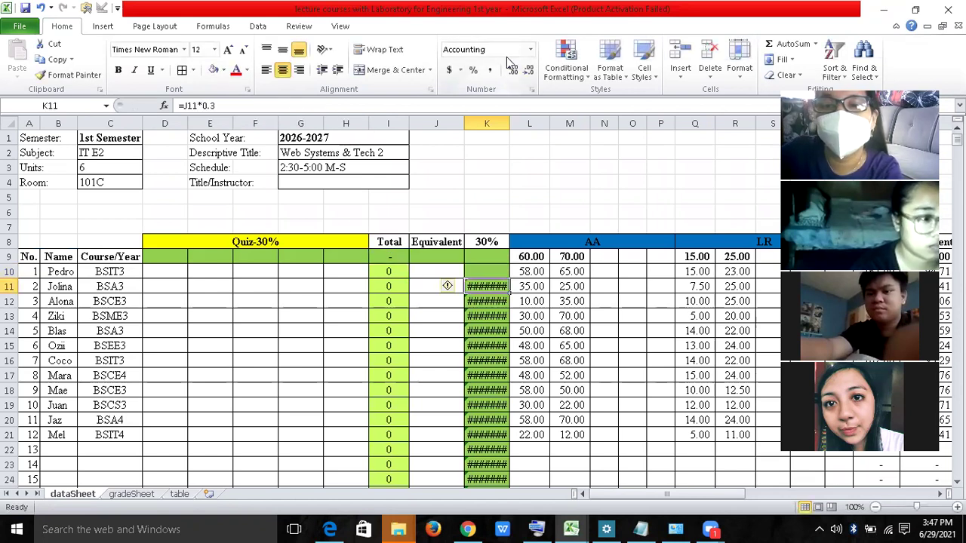
click(490, 273)
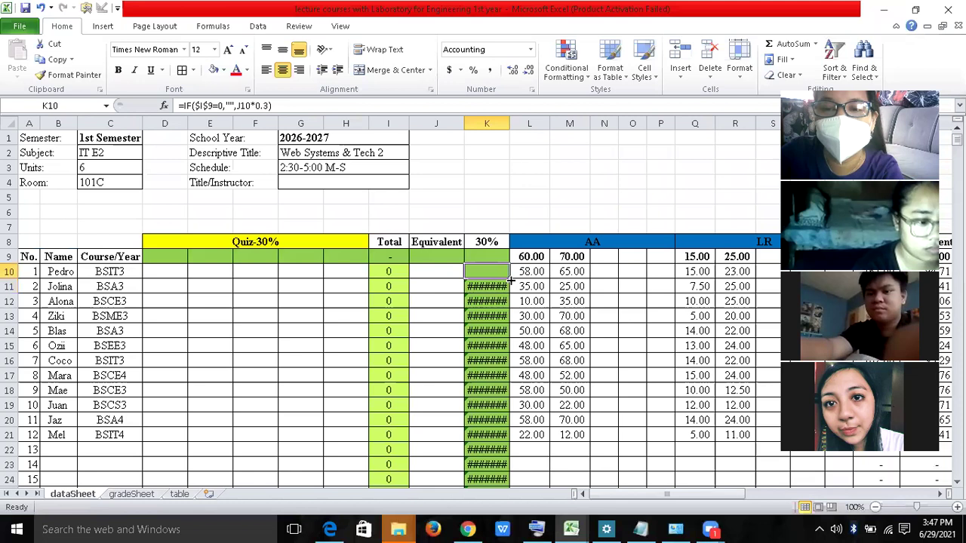
double_click(510, 280)
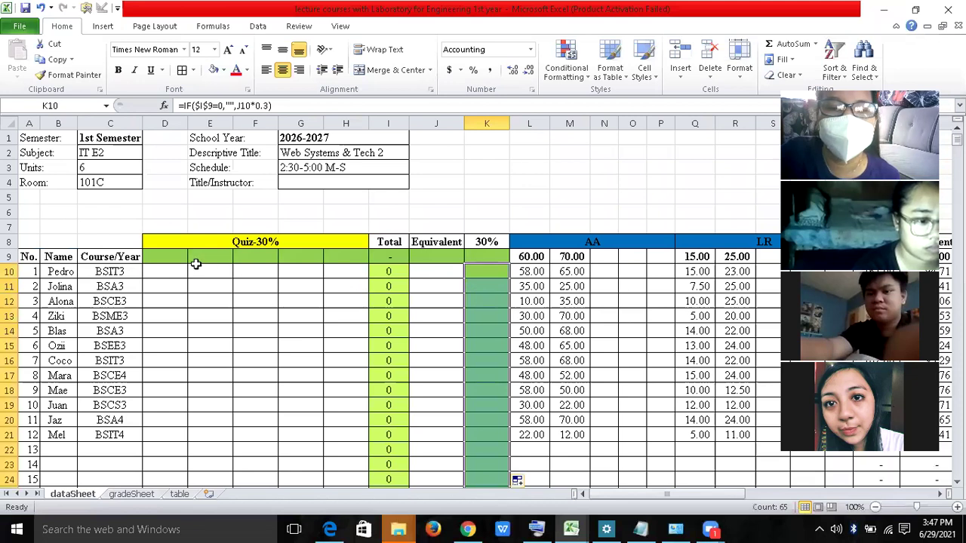
- Enter 20 as the first quiz's maximum score in cell D9
click(172, 259)
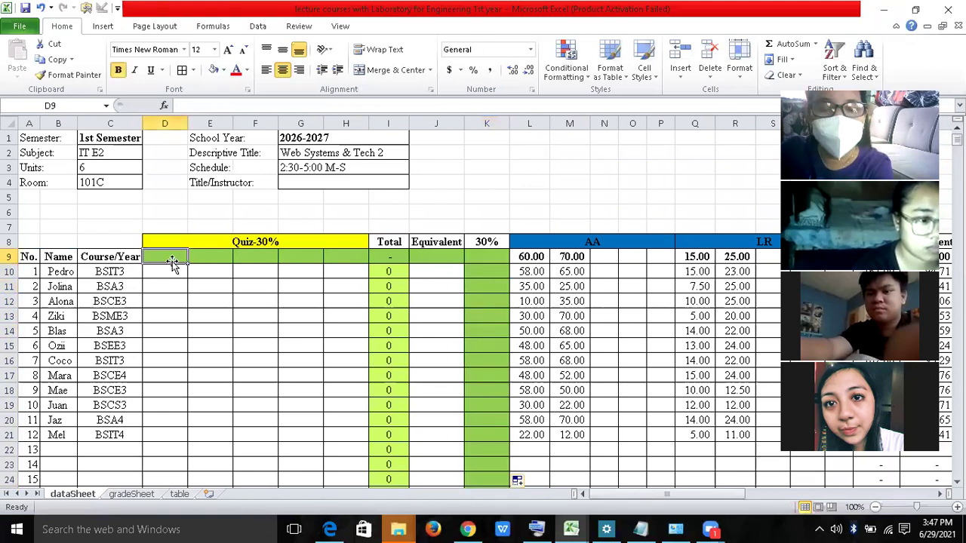
text(20)
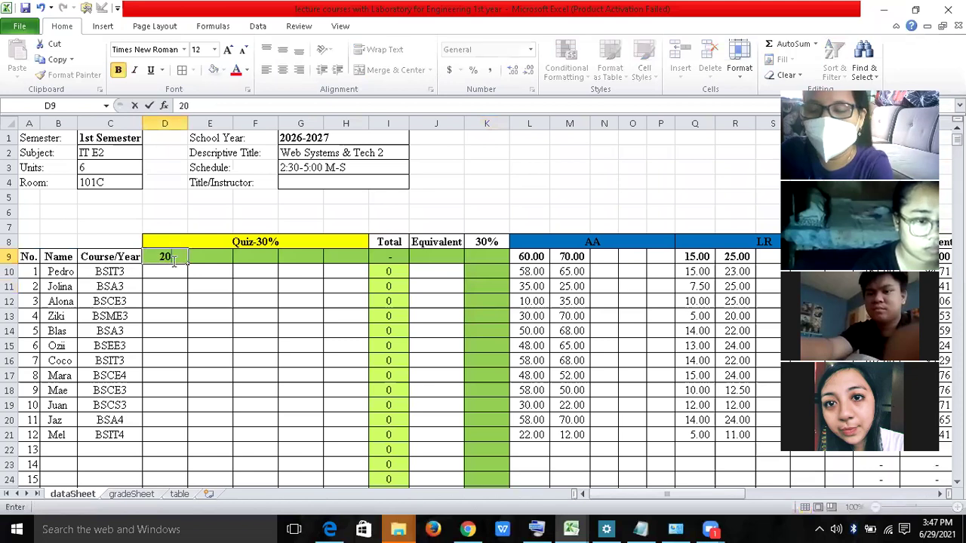
key(Return)
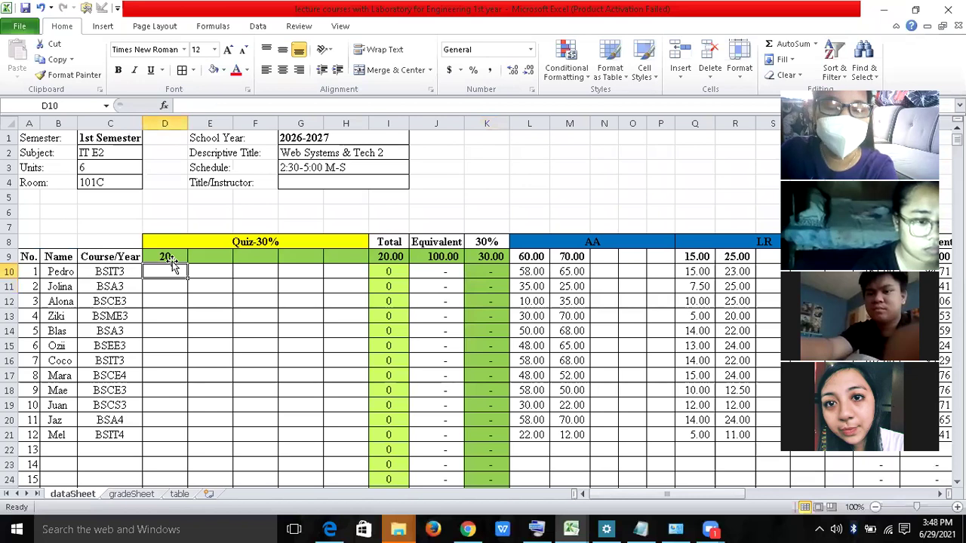
- Enter first-quiz scores of 15 for the first student in D10 and 17 for the second student in D11
text(15)
key(Return)
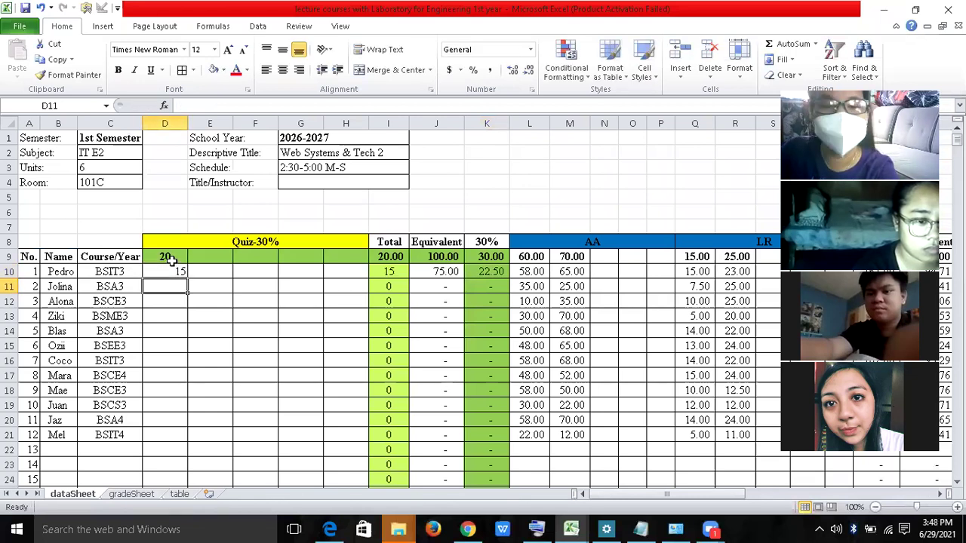
text(17)
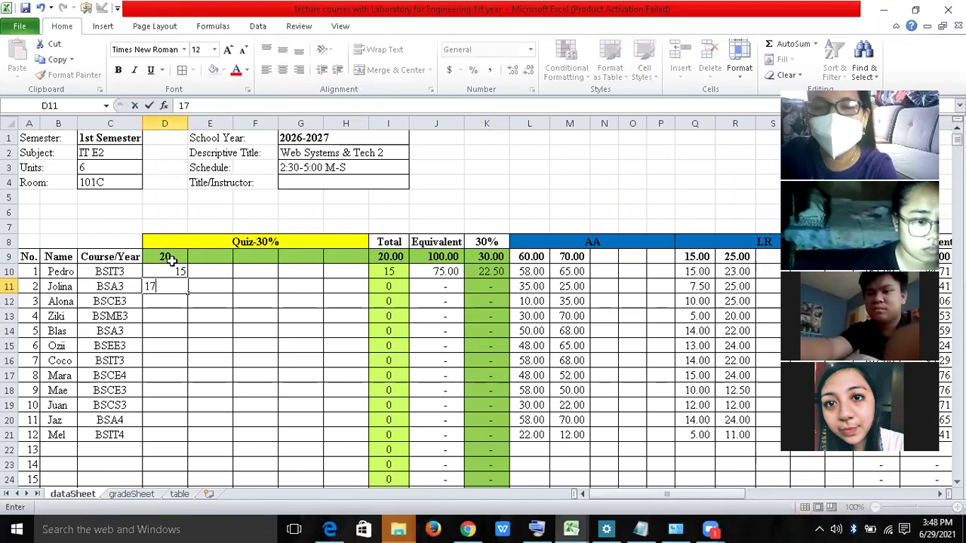
key(Return)
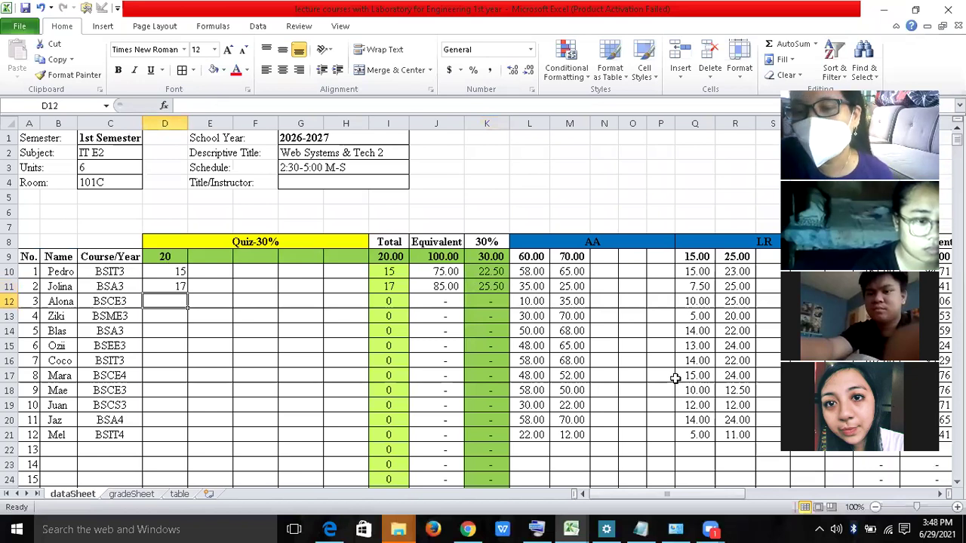
- Clear all AA and LR maximum scores and student scores, from row 9 down through the last listed student in row 21
click(939, 496)
click(940, 496)
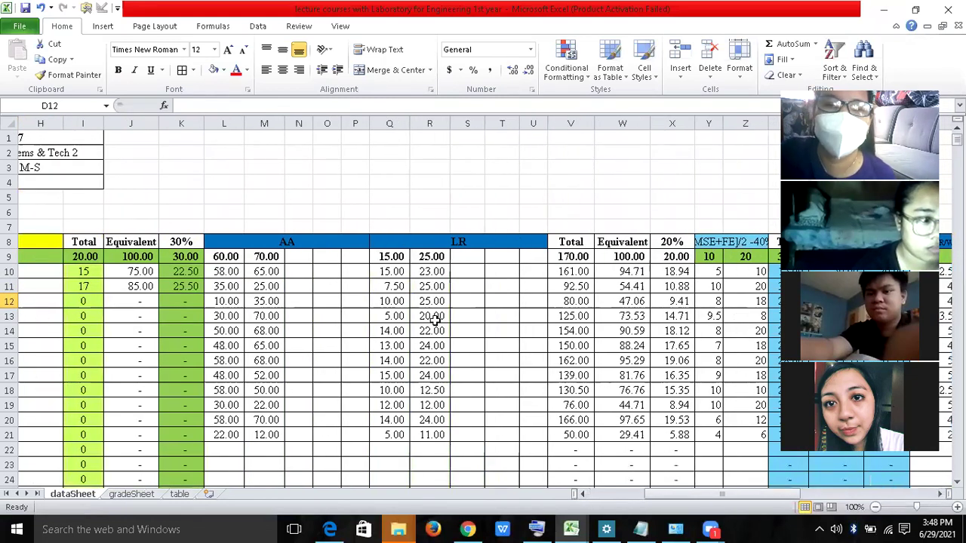
drag(226, 258, 271, 374)
key(Delete)
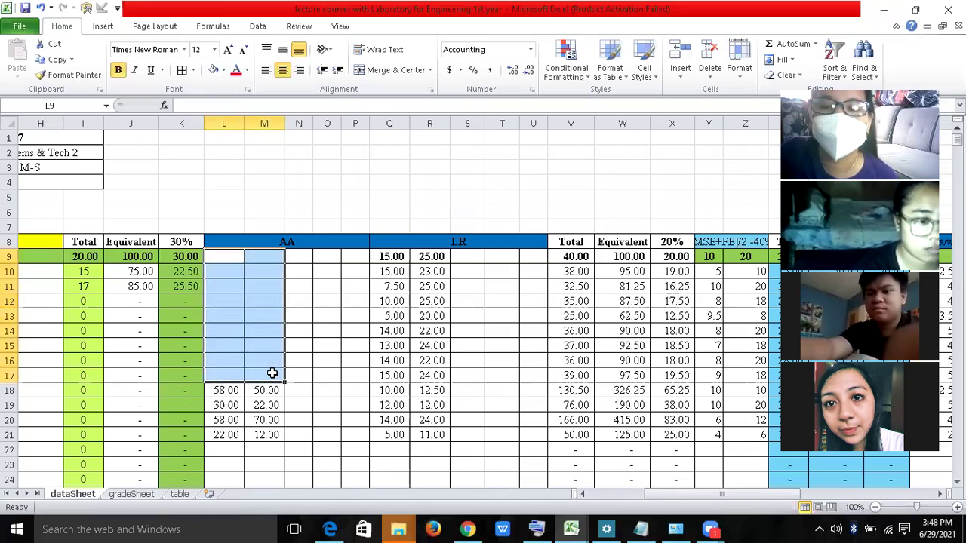
drag(224, 390, 251, 407)
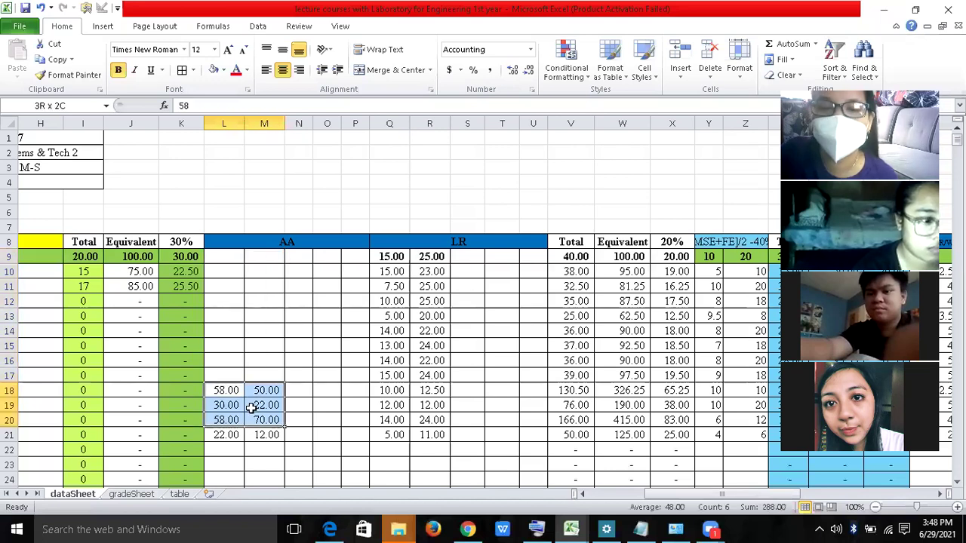
key(Delete)
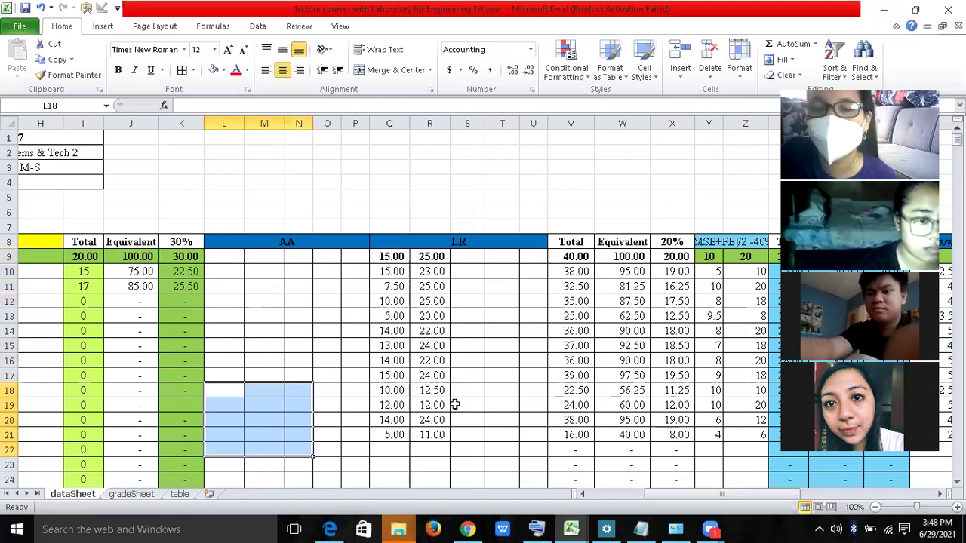
- Begin wrapping the AA/LR Equivalent formula =V9/V9*100 in cell W9 in an IF function
click(576, 257)
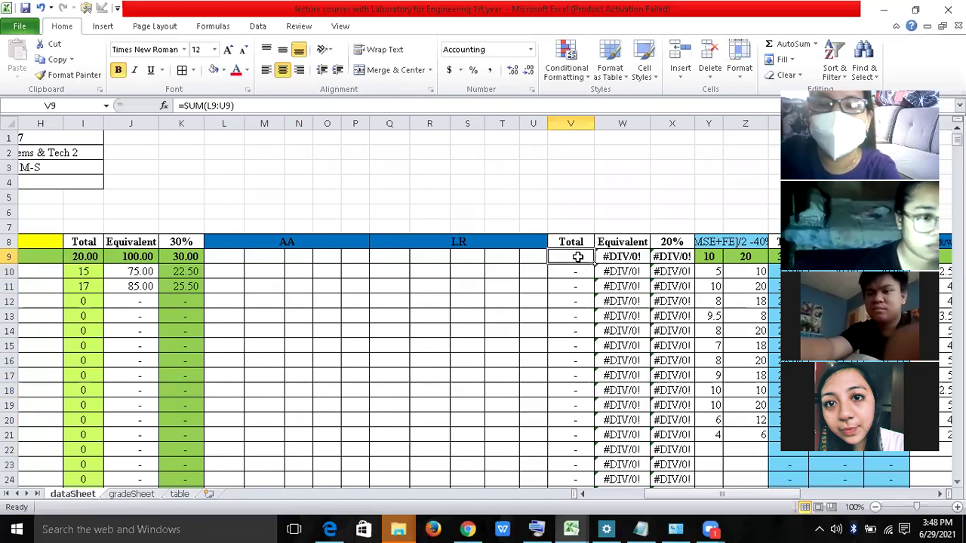
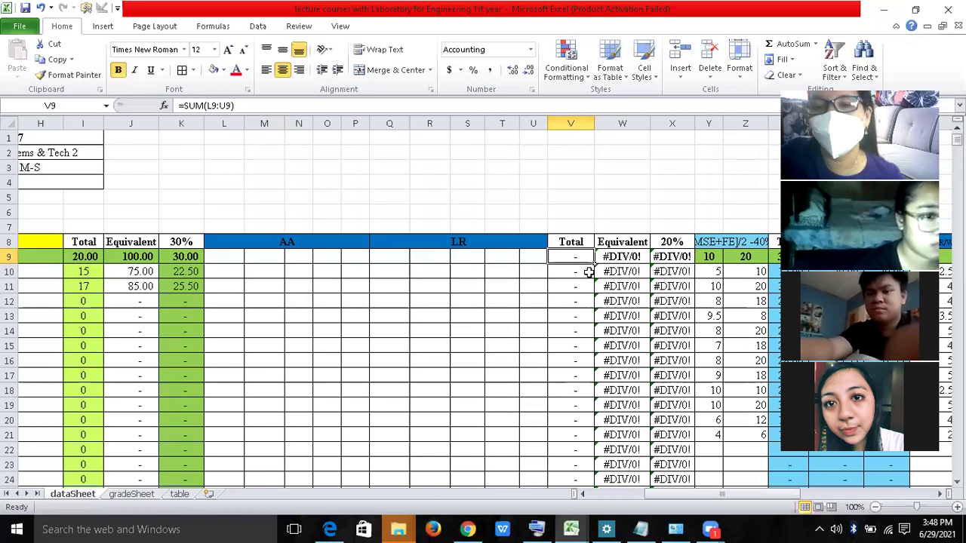
click(630, 258)
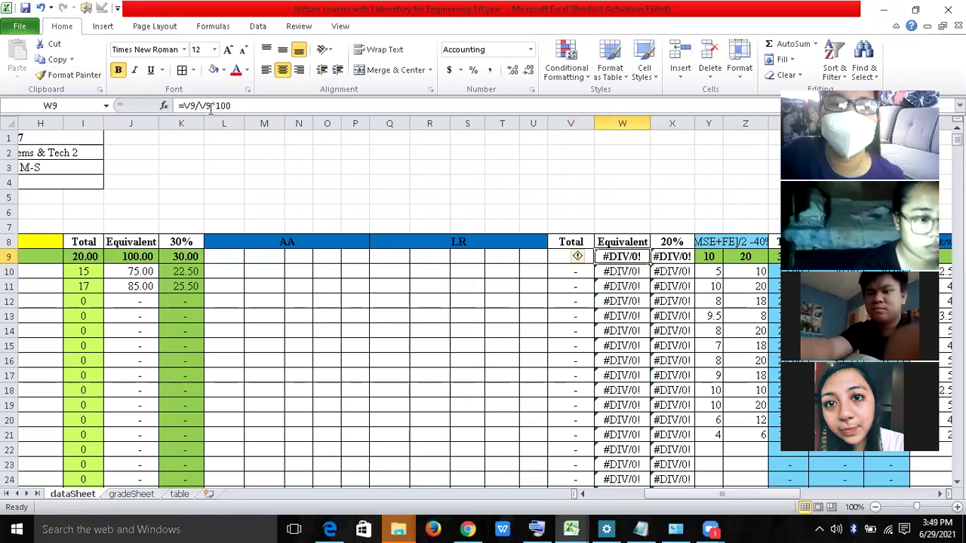
click(184, 106)
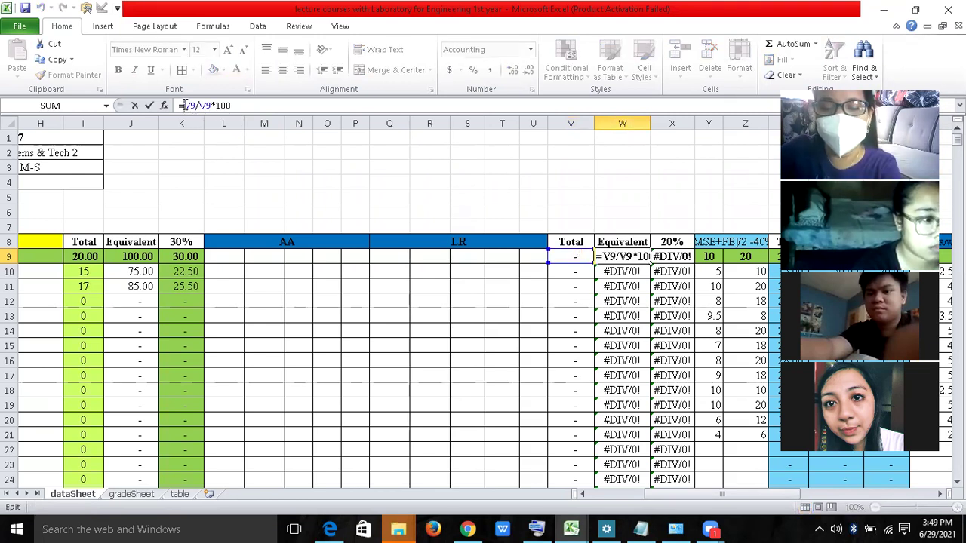
text(IF)
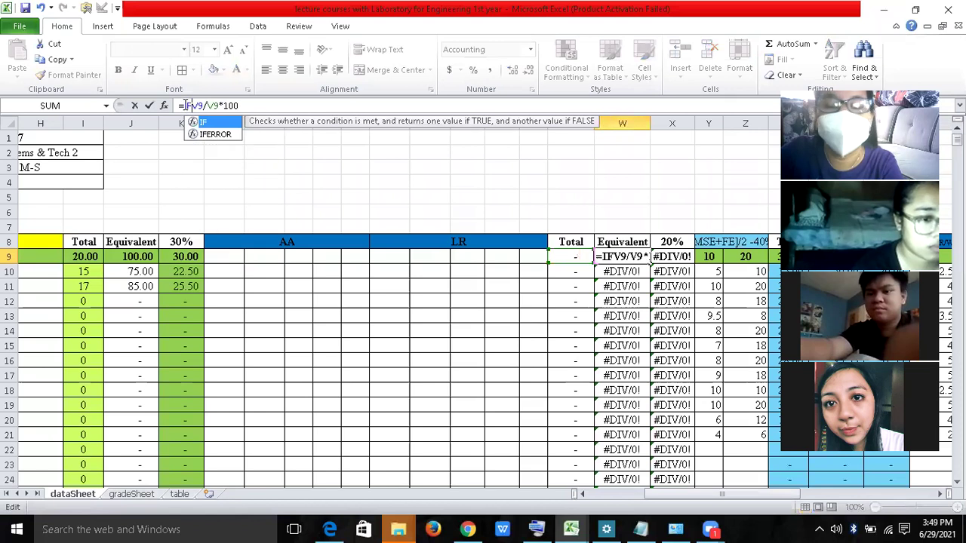
text(()
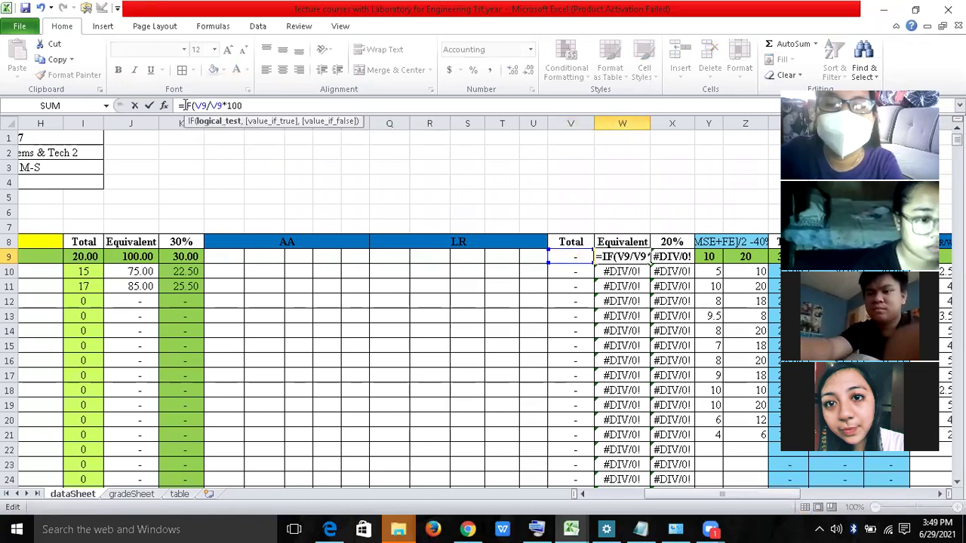
- Complete the Equivalent formula in W9 as =IF($V$9=0,"",V9/V9*100) so a zero total gives a blank
click(565, 257)
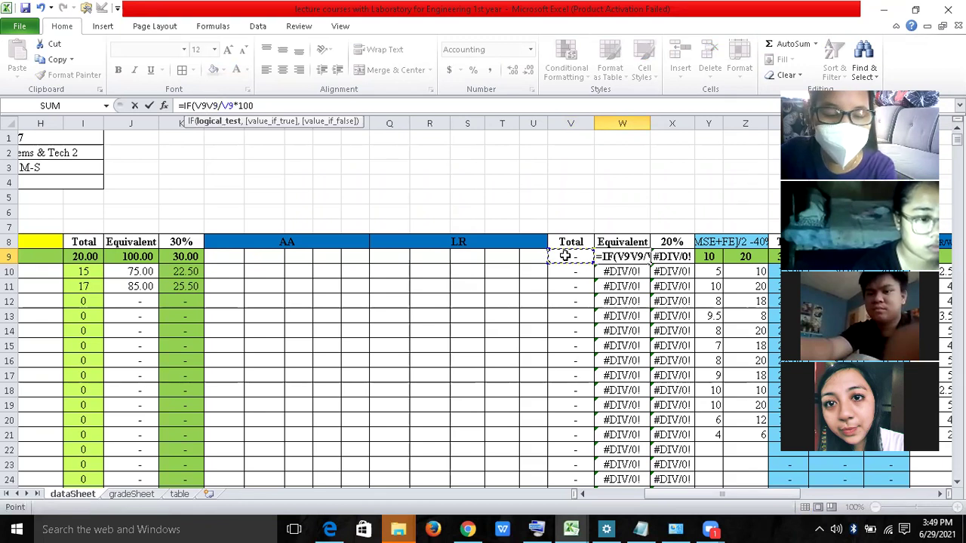
key(F4)
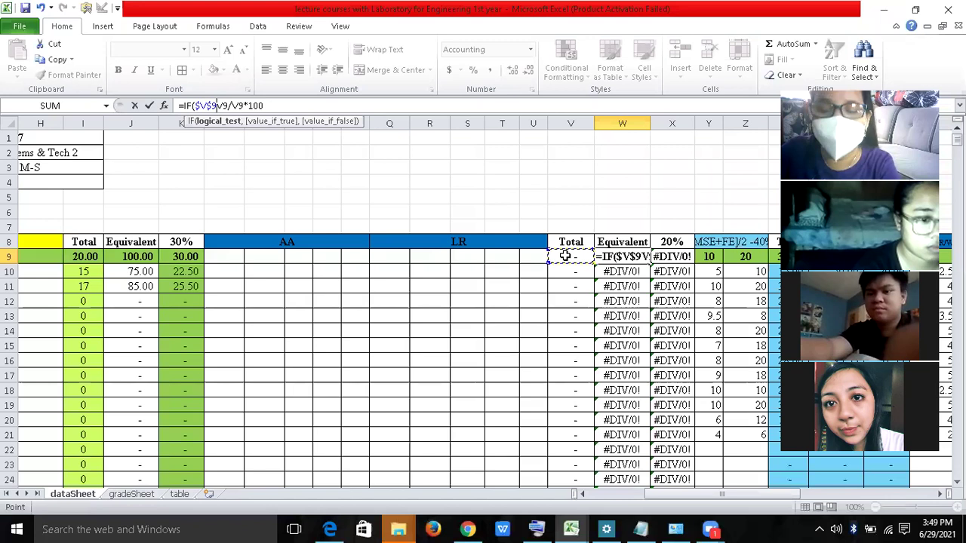
text(=0)
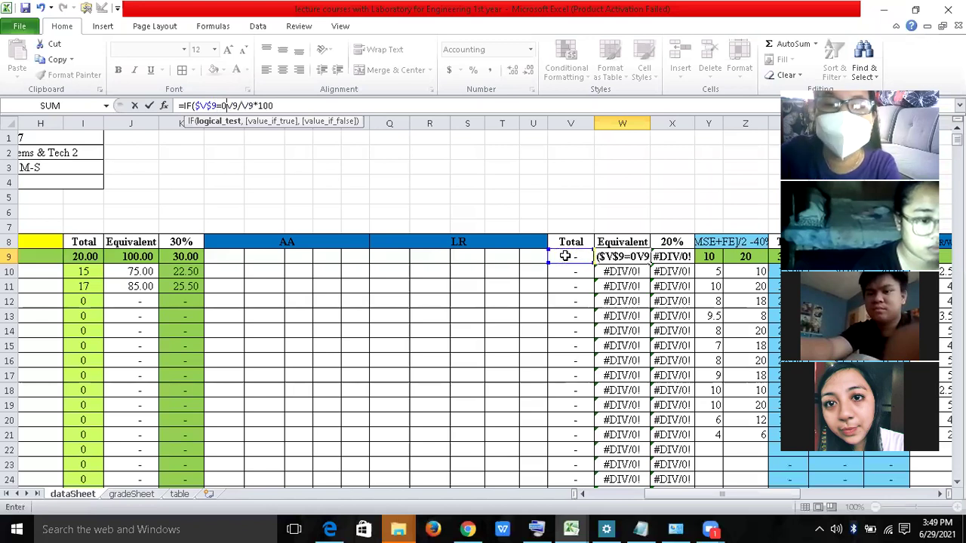
text(,)
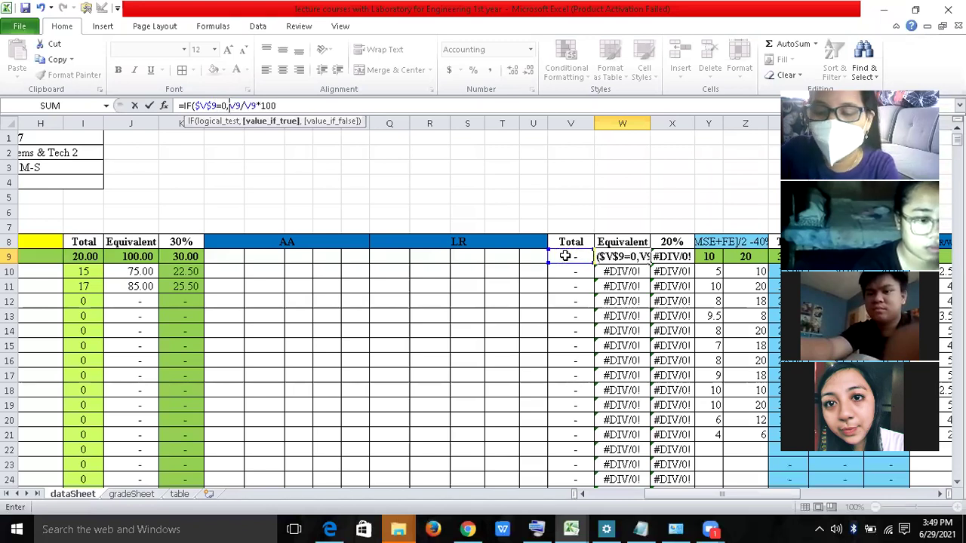
text("")
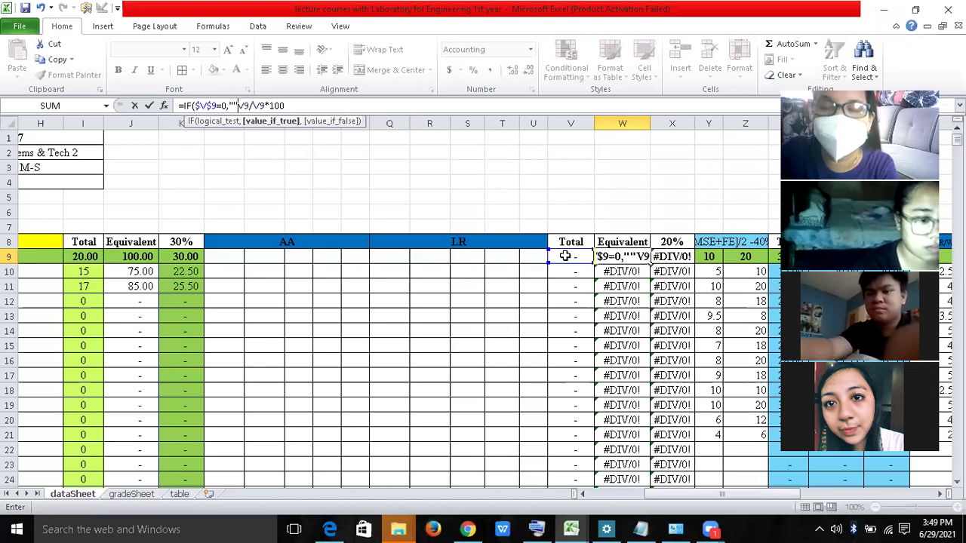
text(,)
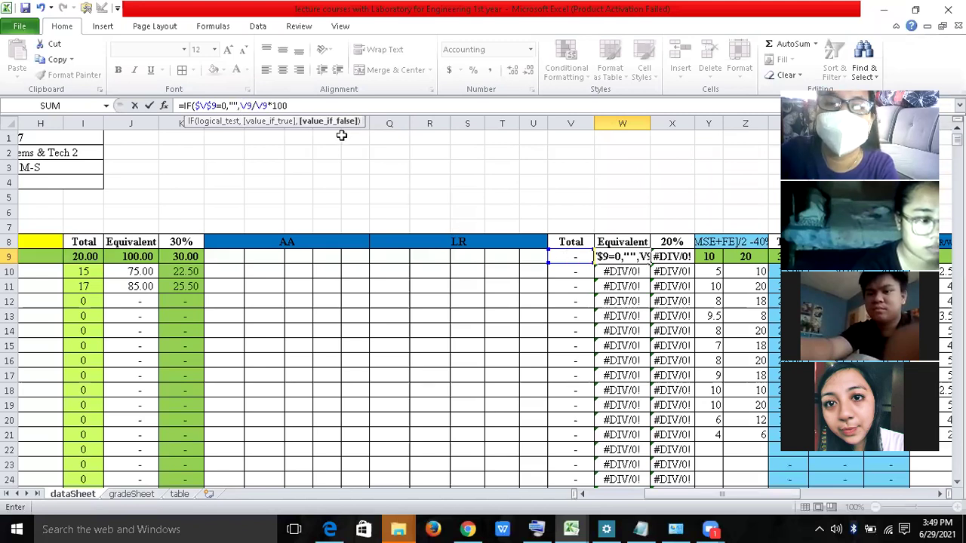
click(301, 100)
text())
key(Return)
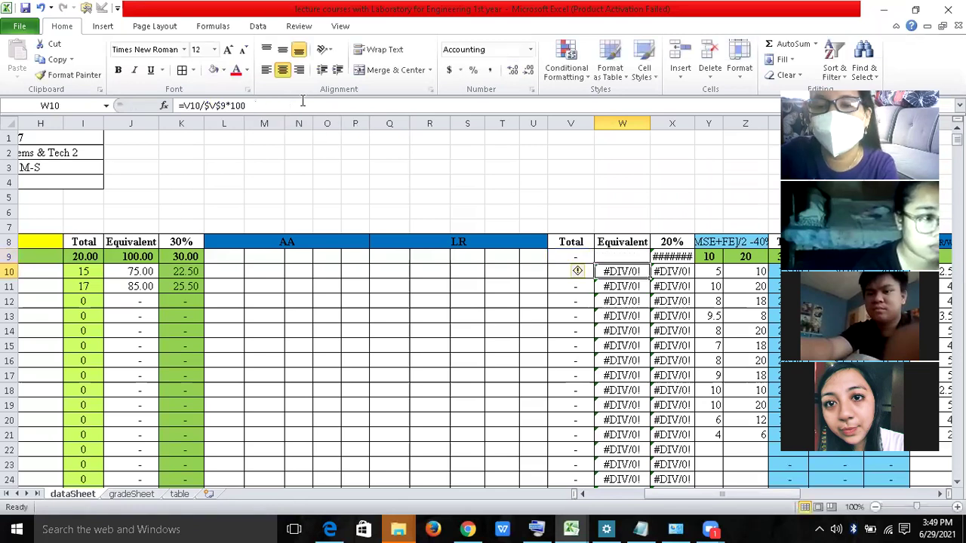
- Change the W10 formula to =IF($V$9=0,"",V10/$V$9*100) and fill it down the Equivalent column
click(185, 105)
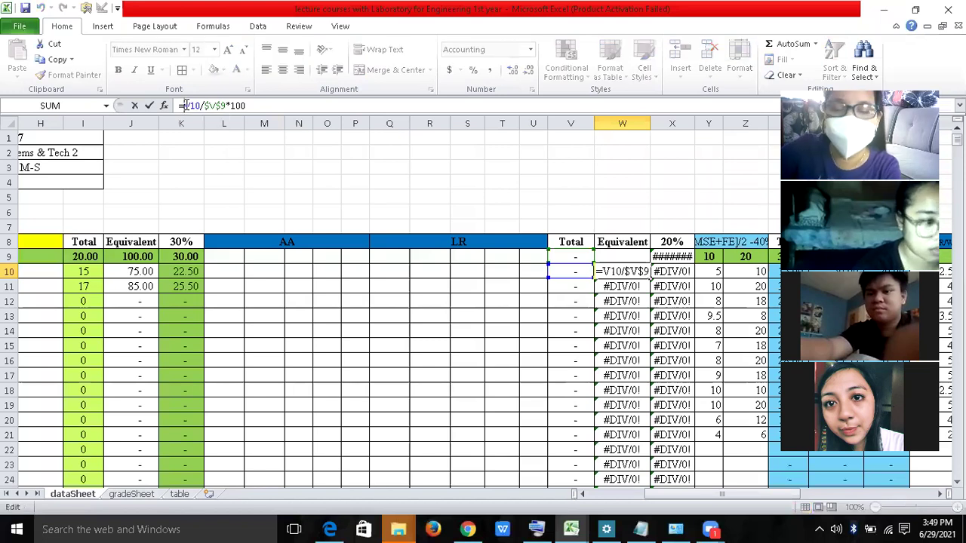
text(IF)
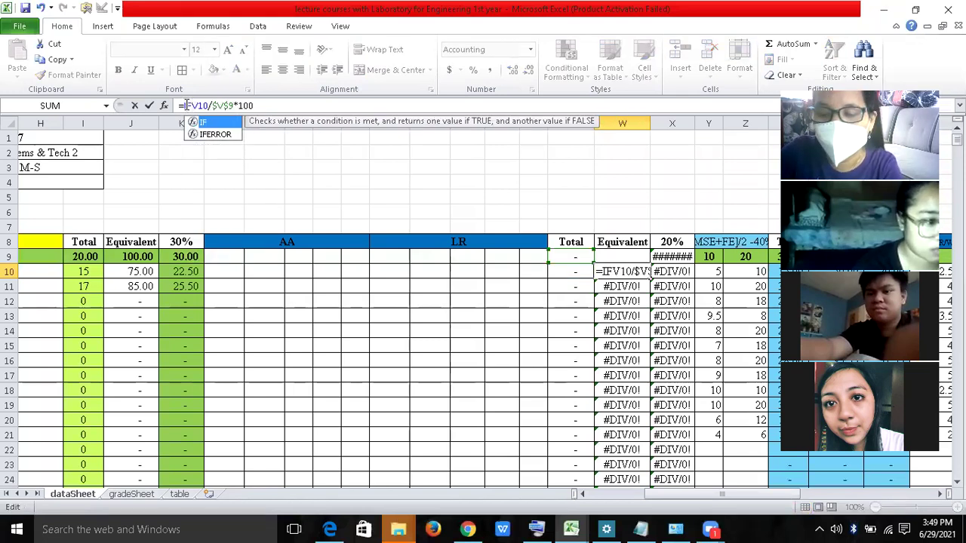
text(()
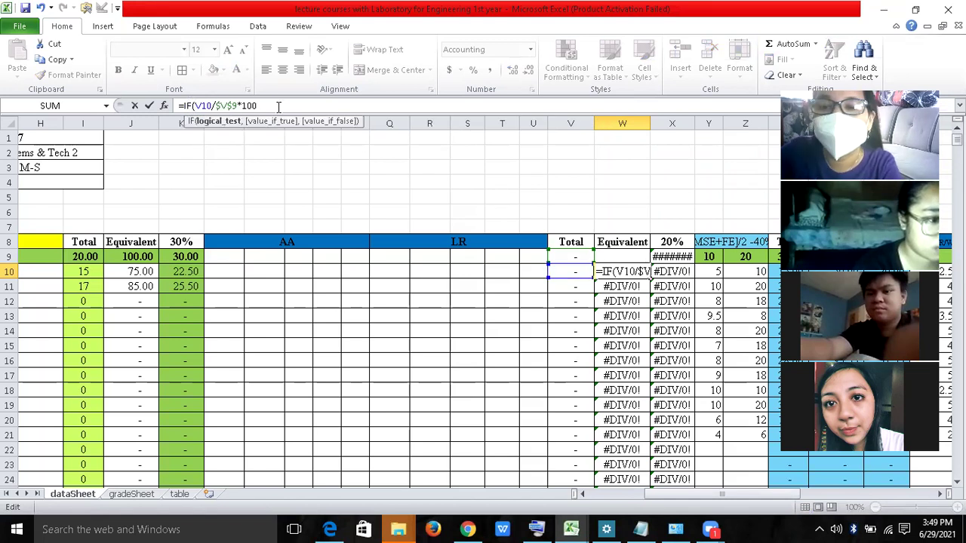
click(566, 256)
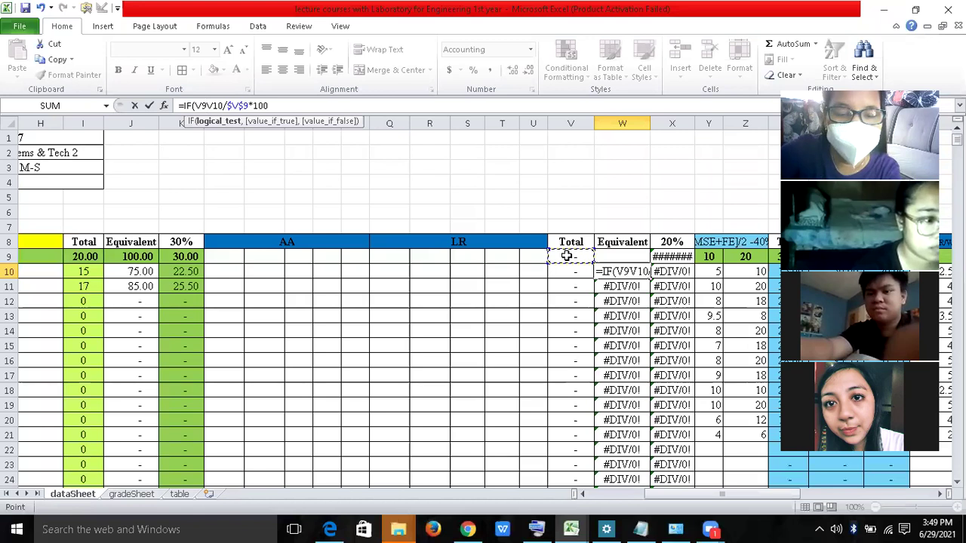
key(F4)
text(=0)
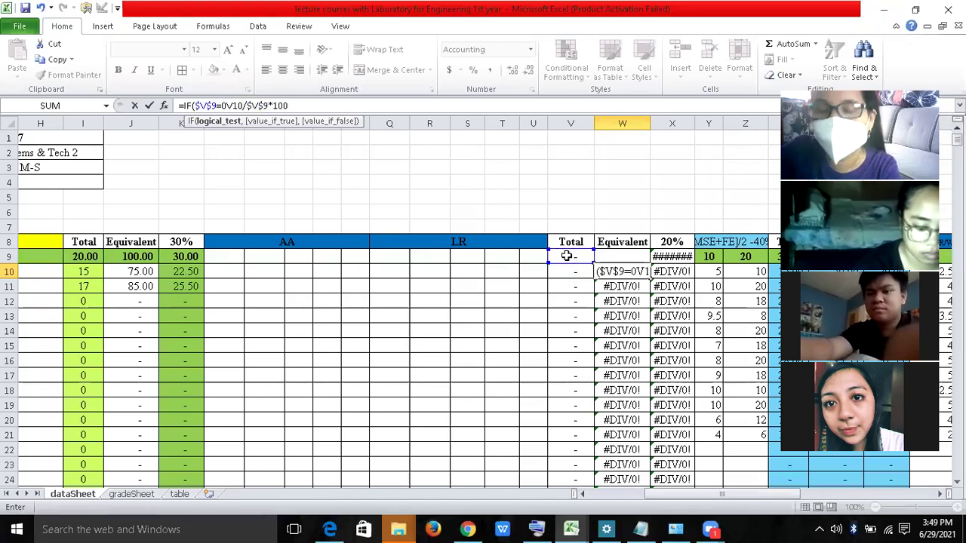
text(,"",)
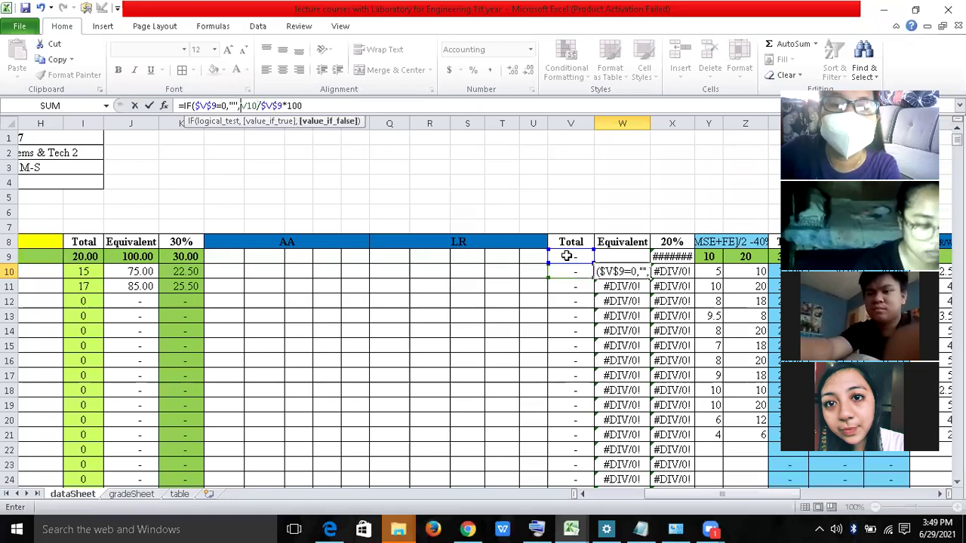
click(338, 102)
text())
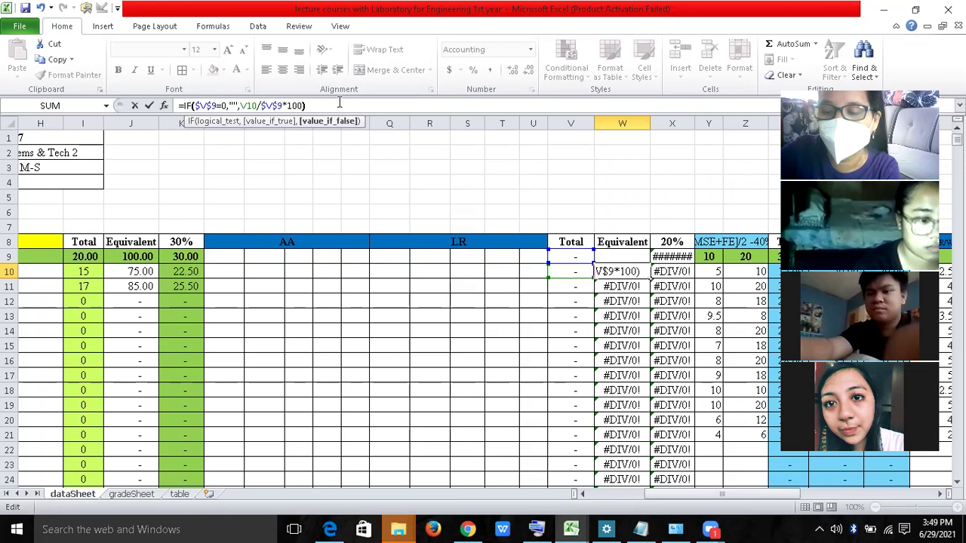
key(Return)
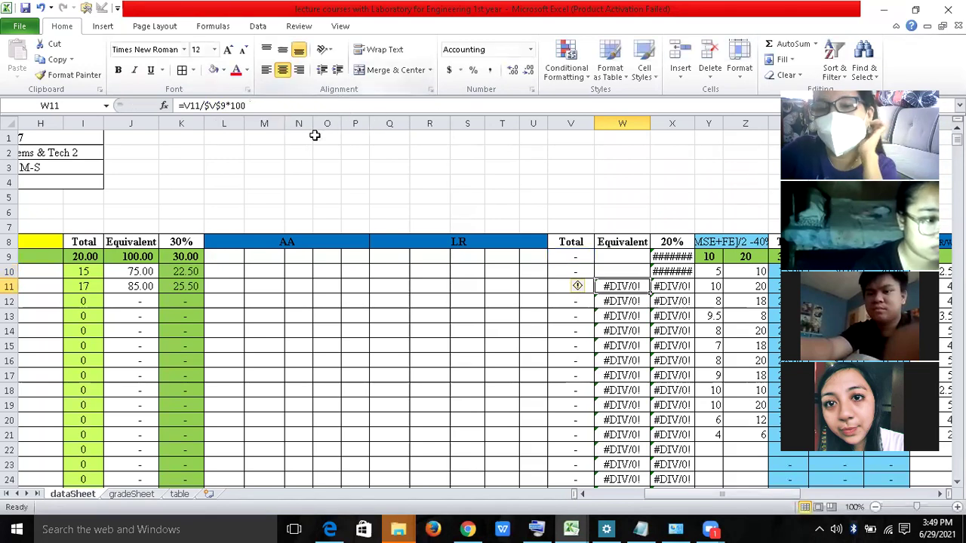
click(623, 271)
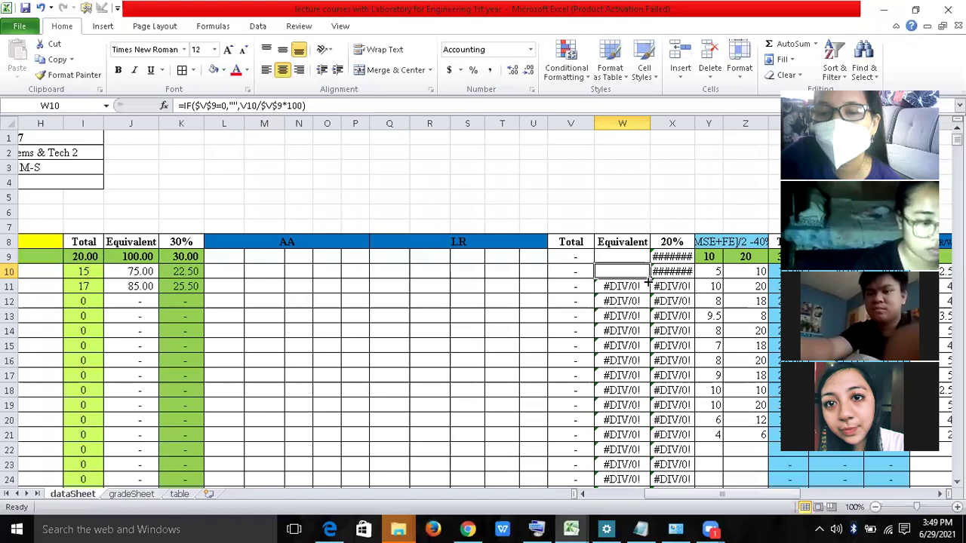
double_click(649, 280)
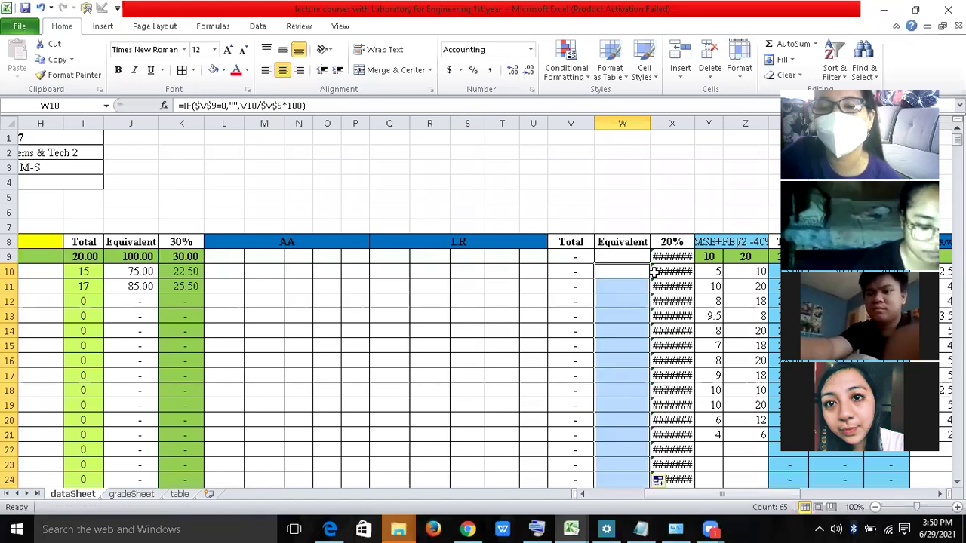
- Wrap the 20% formula in X9 in a zero-total check: =IF($V$9=0,"",W9*0.2)
click(667, 256)
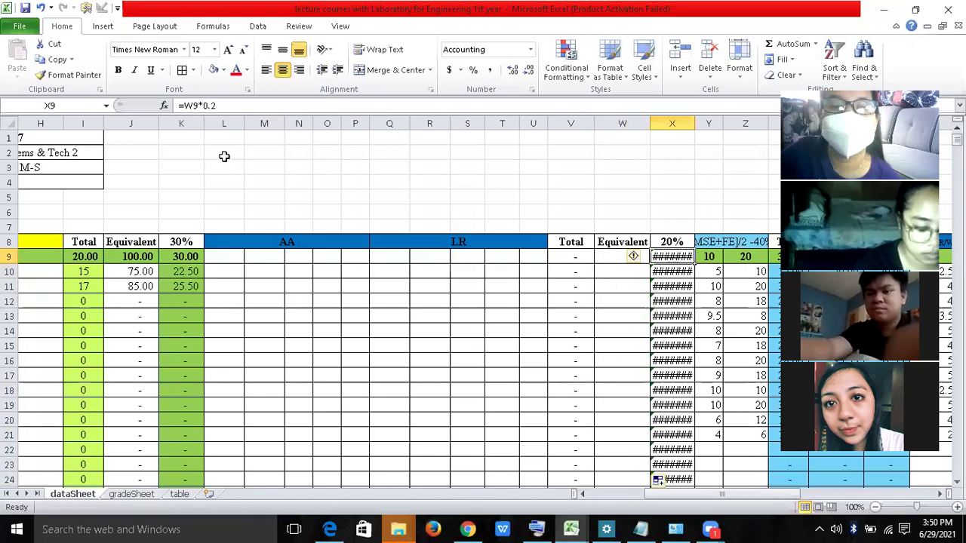
click(182, 105)
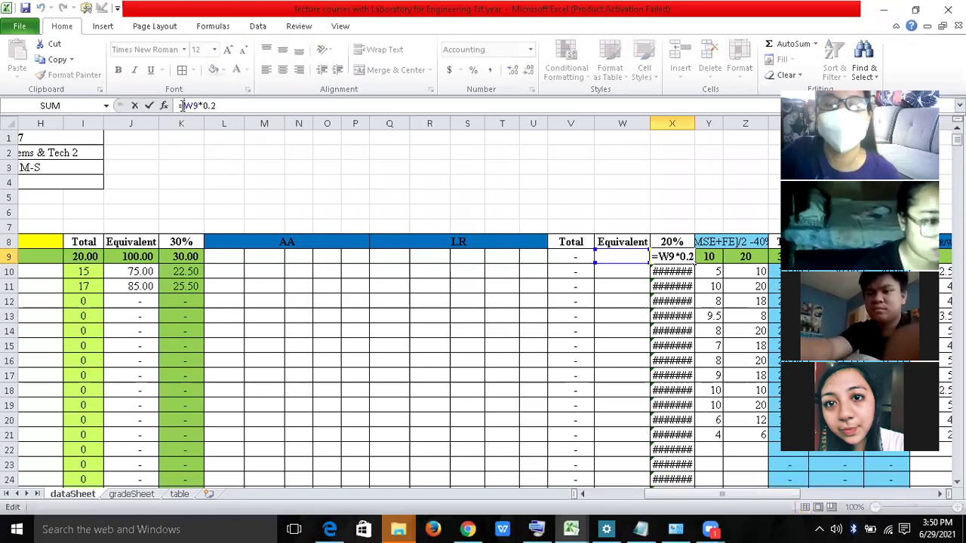
text(IF)
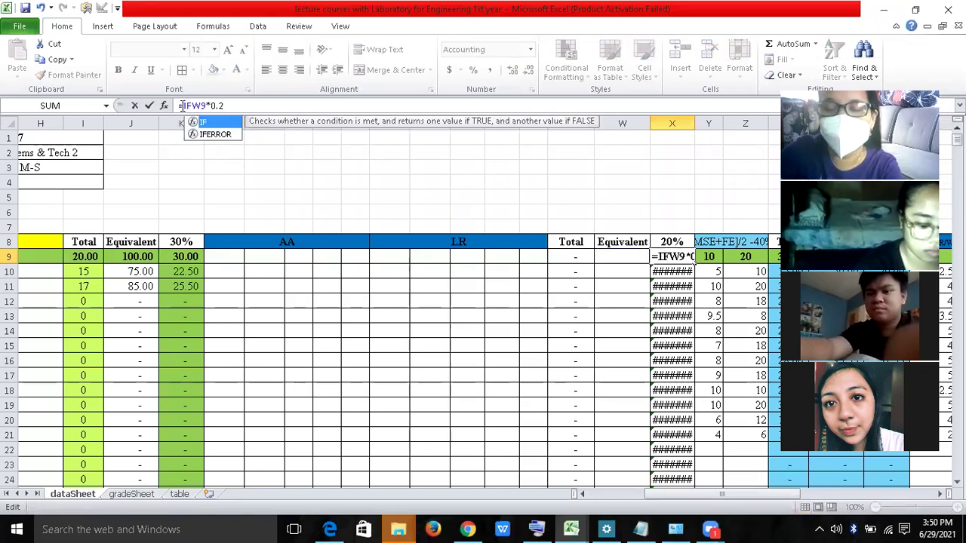
text(()
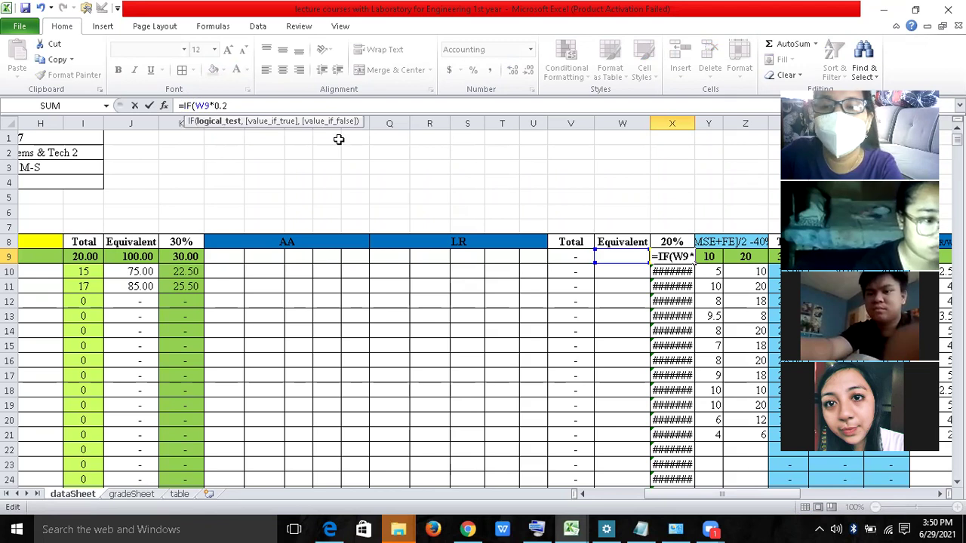
click(572, 260)
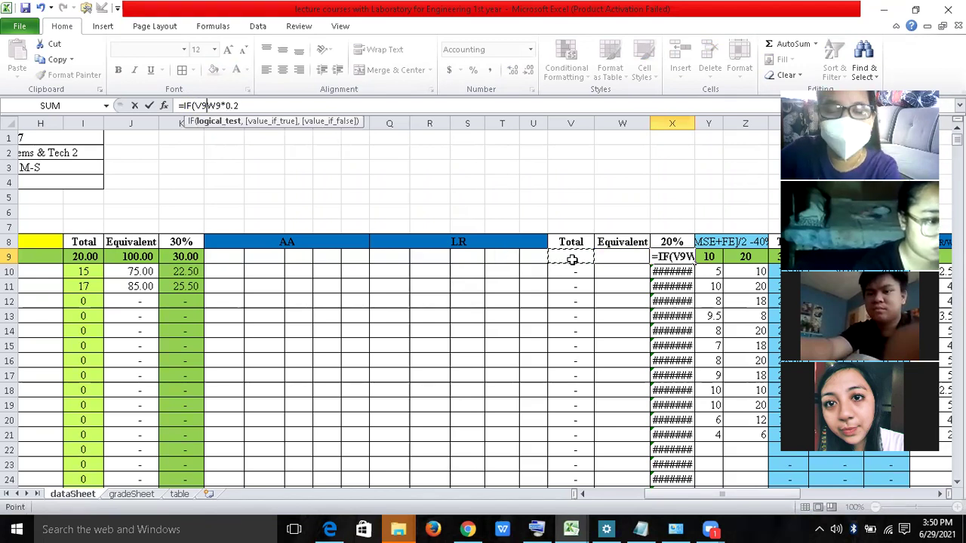
key(F4)
text(=0,)
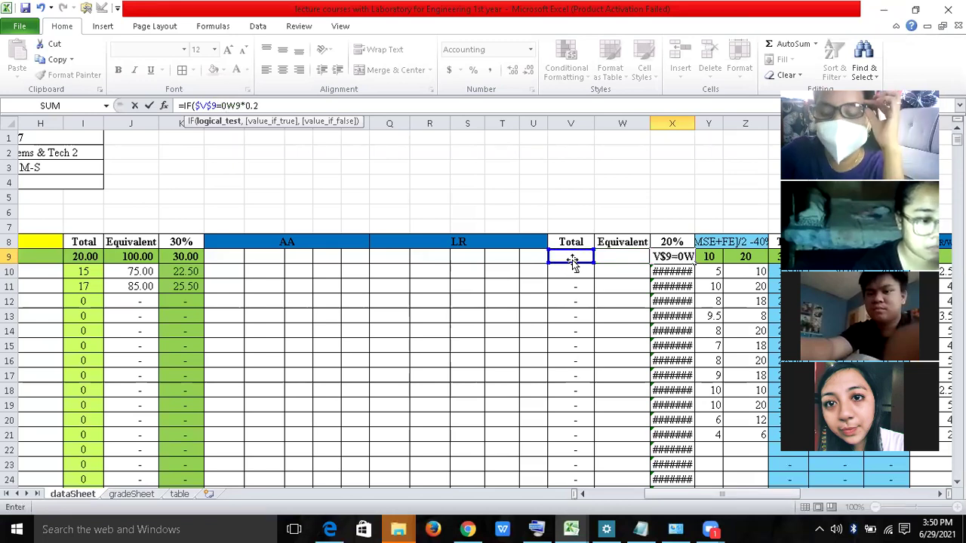
text("",)
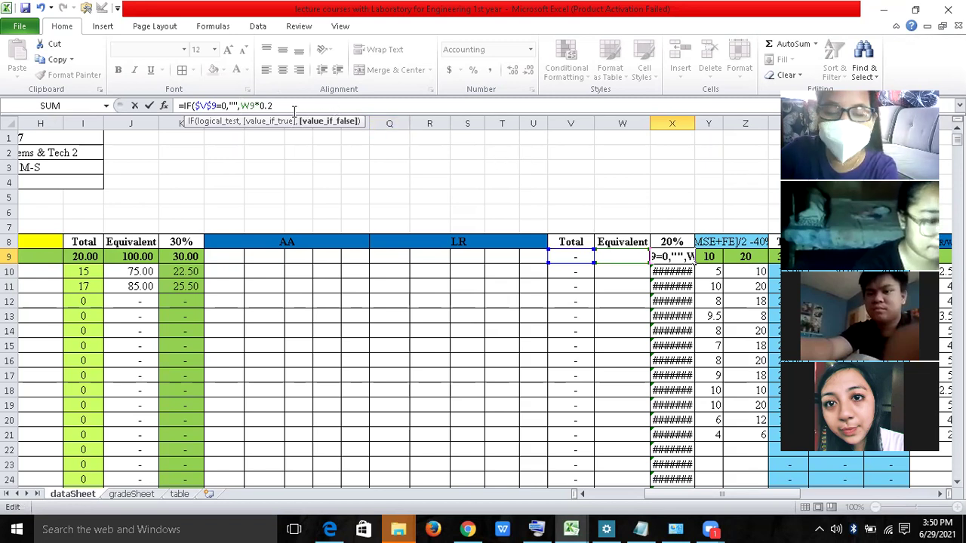
text())
key(Return)
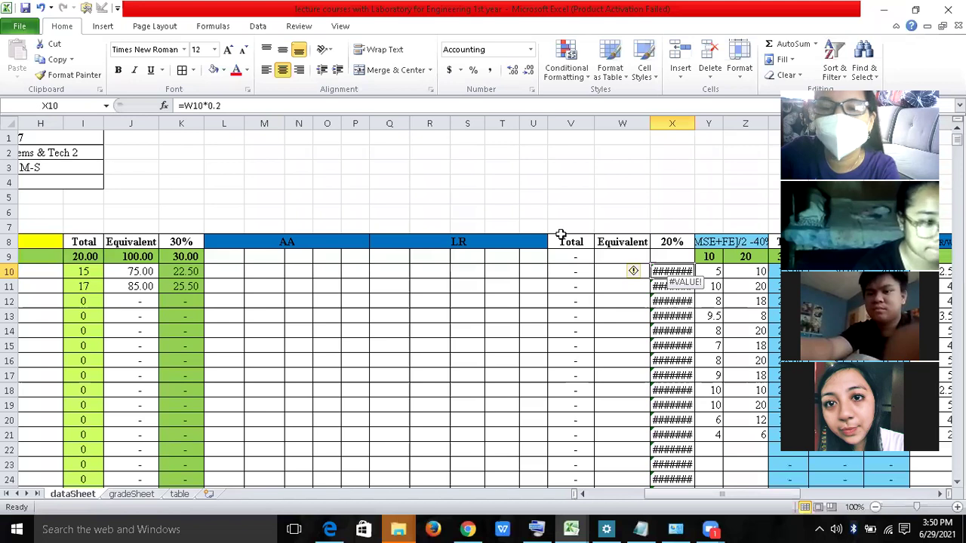
click(184, 105)
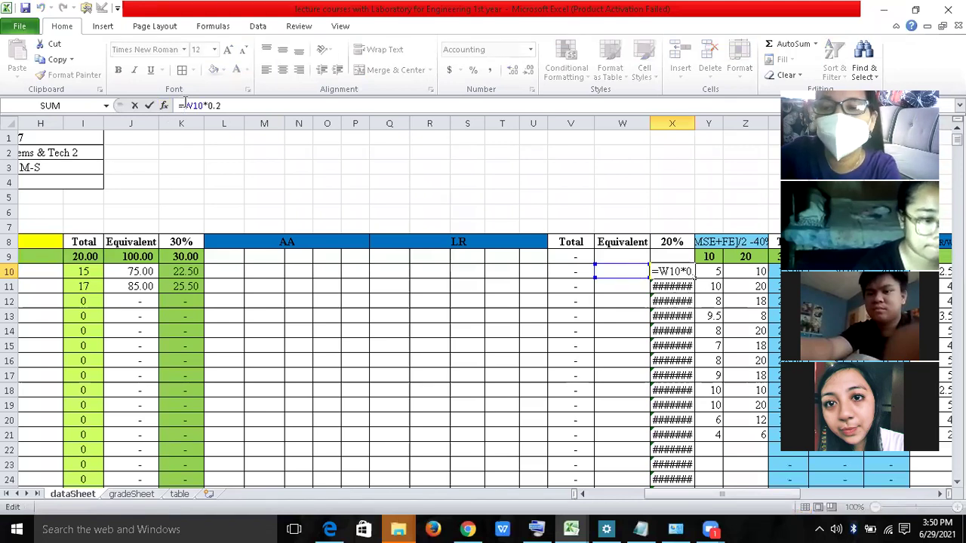
click(673, 257)
key(Escape)
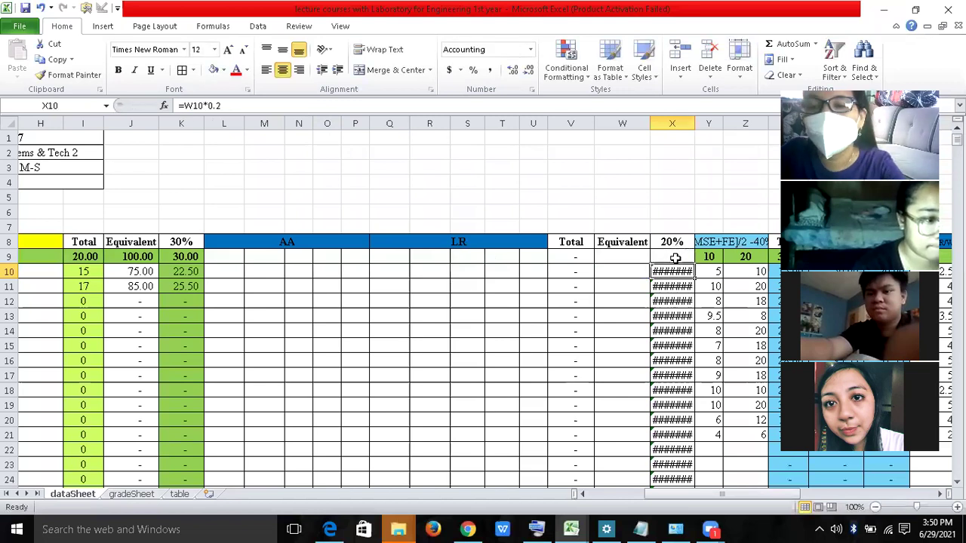
- Fill the X9 formula down the rest of the 20% column
click(673, 258)
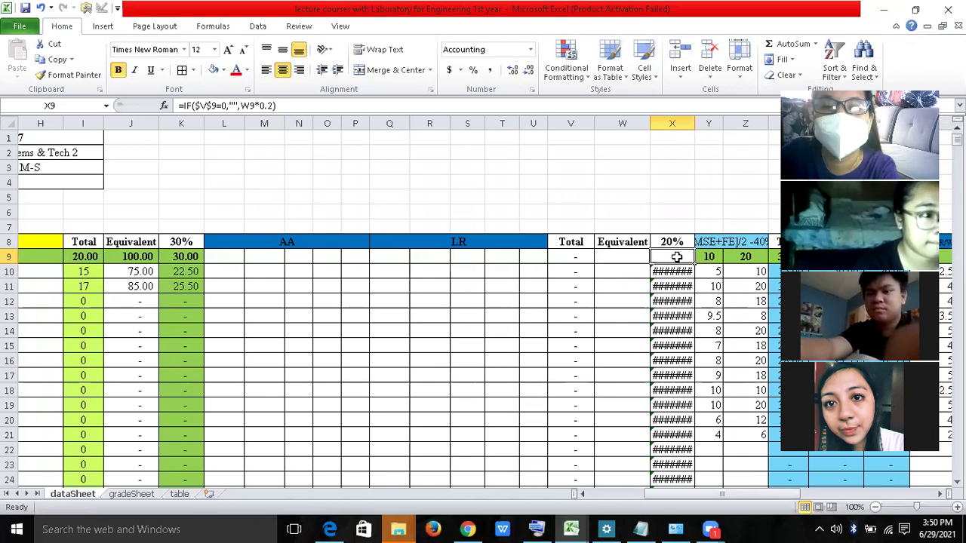
double_click(694, 263)
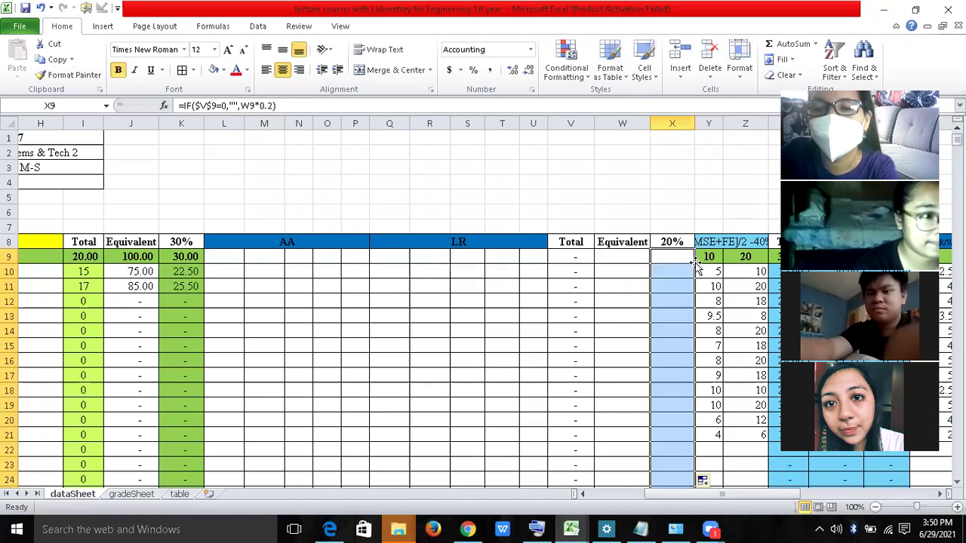
- Enter 35 as the first LR maximum score in Q9, with sample scores 25 in Q10 and 34 in Q11
click(423, 256)
click(392, 256)
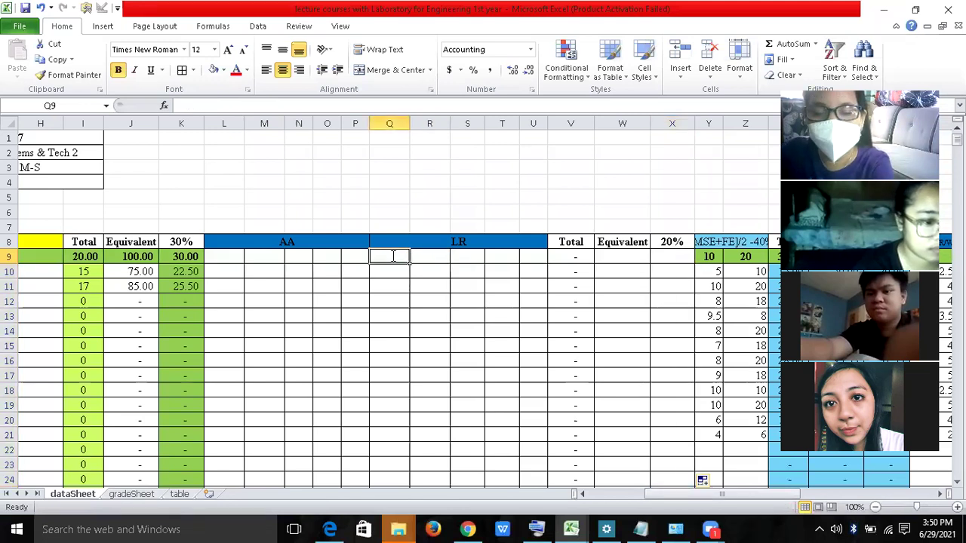
text(35)
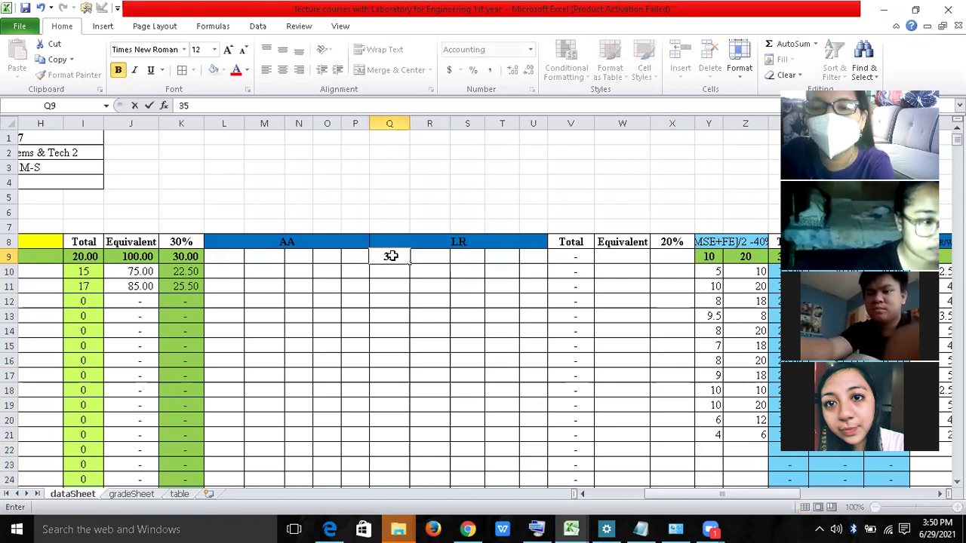
key(Return)
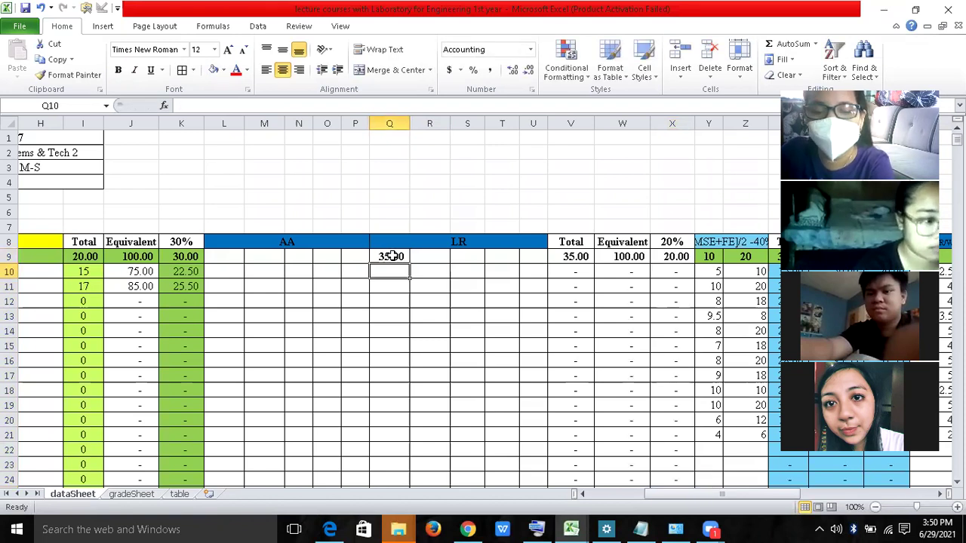
text(25)
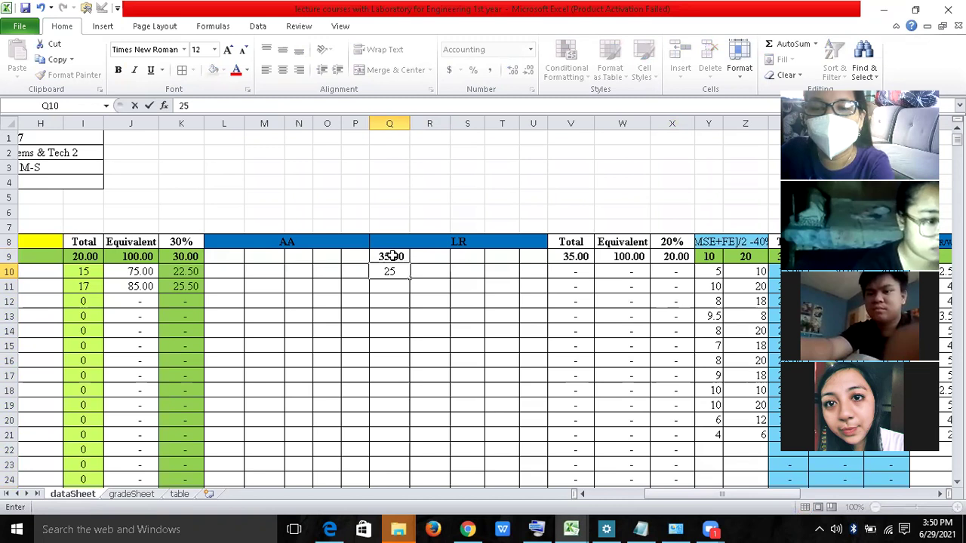
key(Return)
text(3)
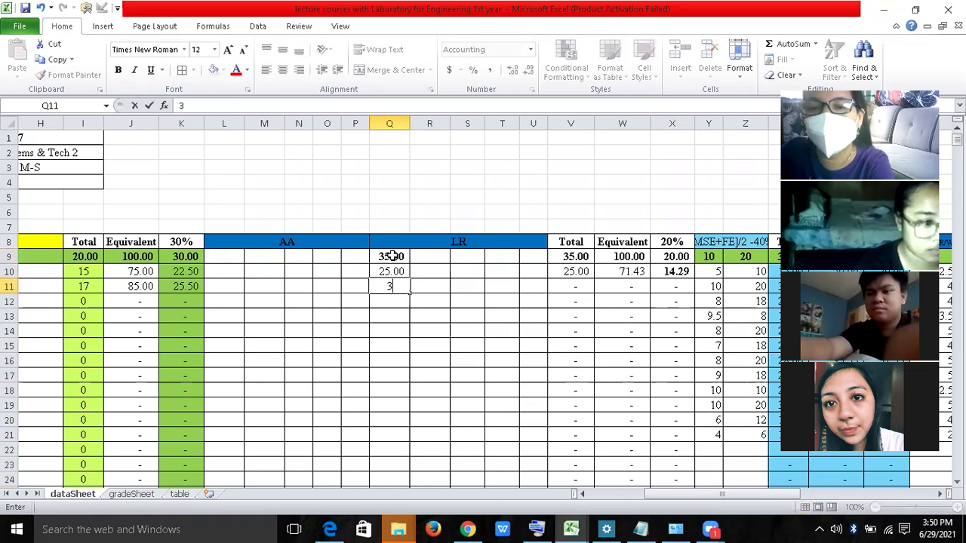
text(4)
key(Return)
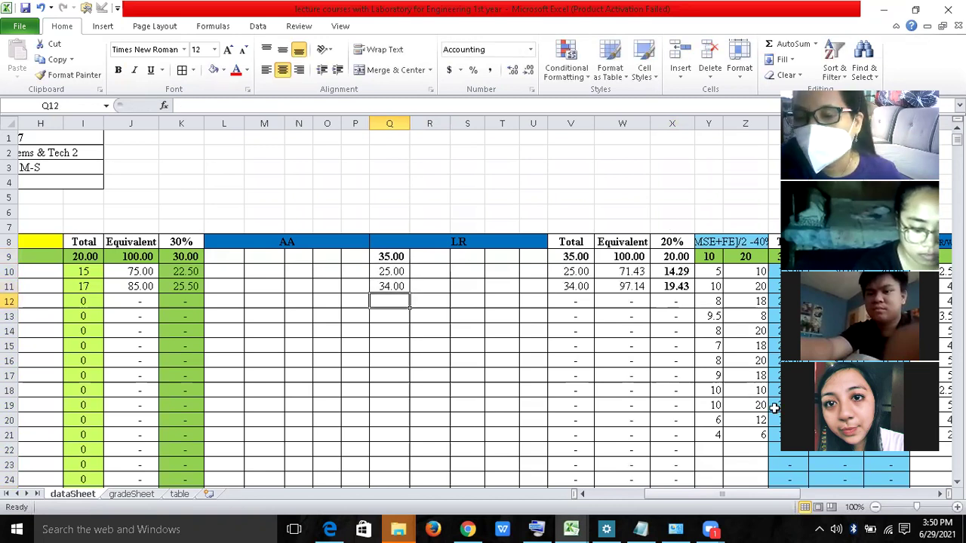
- Insert the zero-total check IF($AA$9=0,"", in front of AA9/$AA$9*100 in the MSE+FE Equivalent formula in AB9
click(941, 494)
click(941, 494)
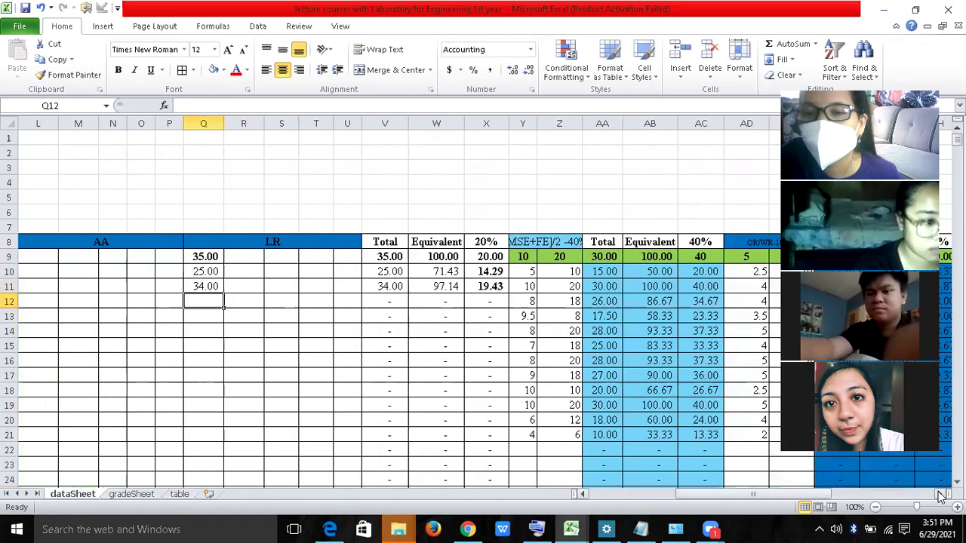
click(939, 495)
click(940, 495)
click(939, 495)
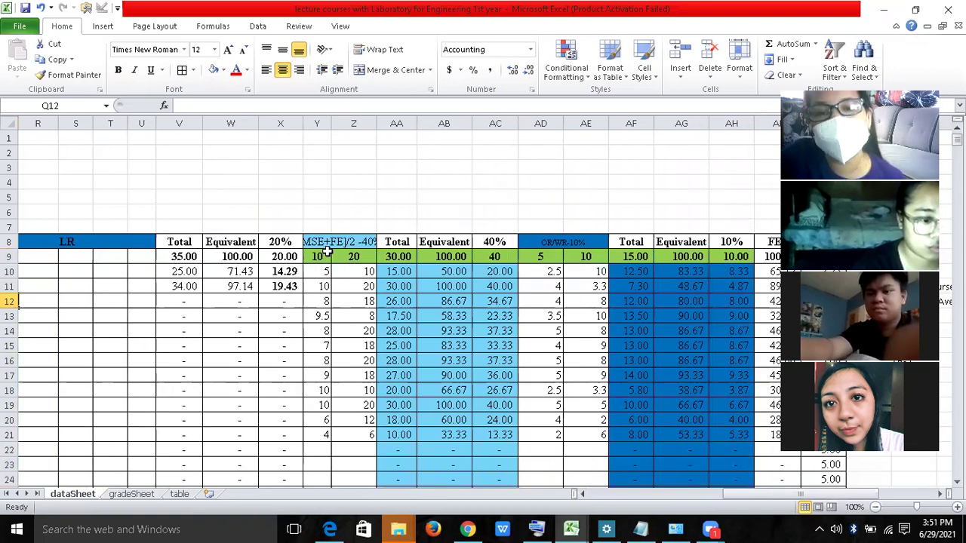
click(398, 255)
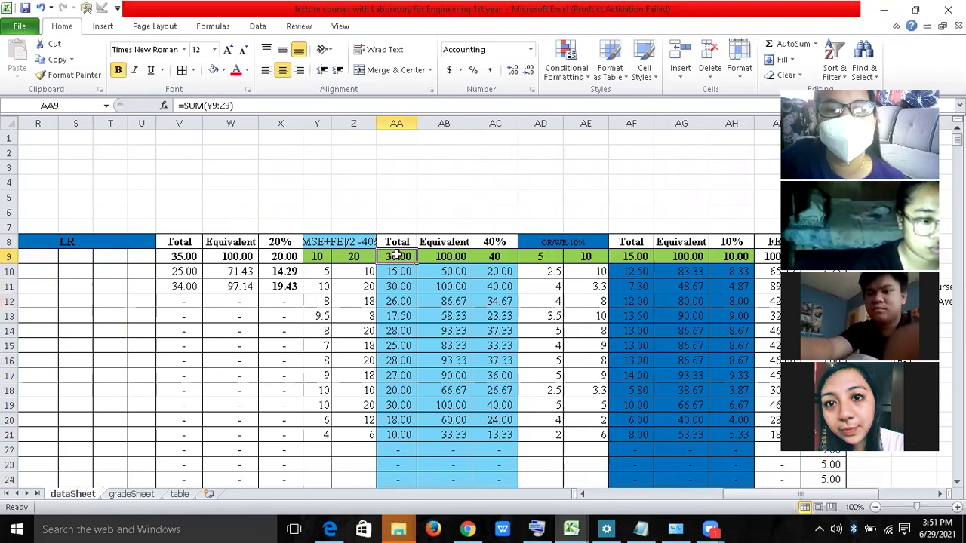
click(436, 256)
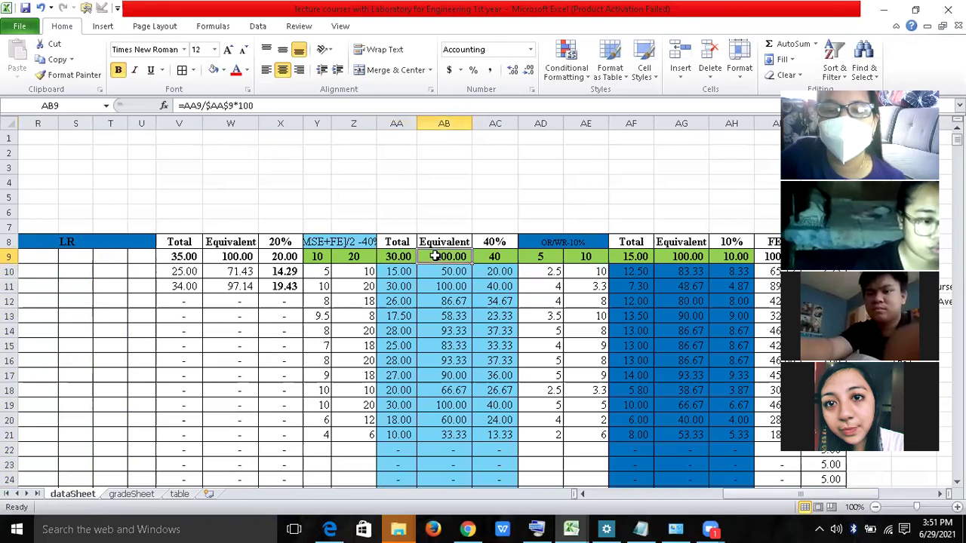
click(183, 106)
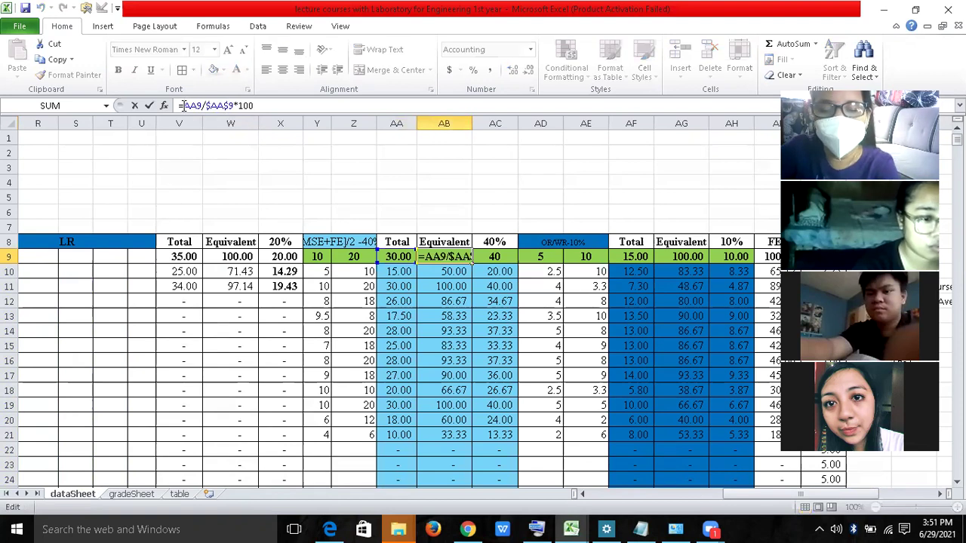
text(IF()
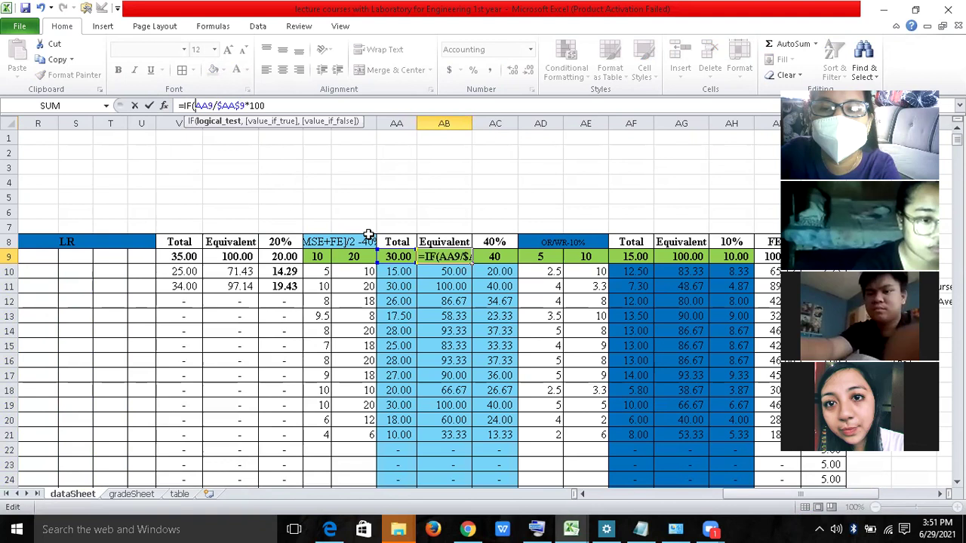
click(393, 255)
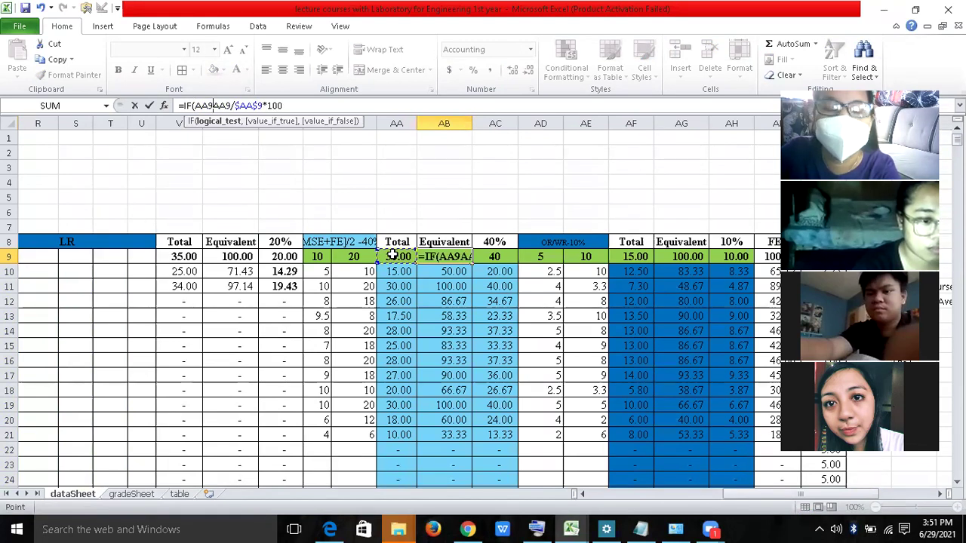
key(F4)
text(=)
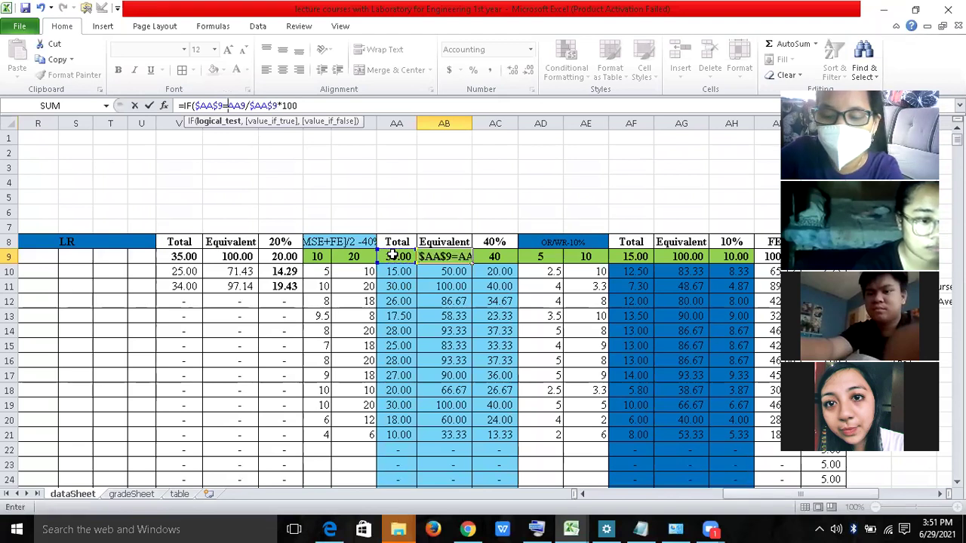
text(0)
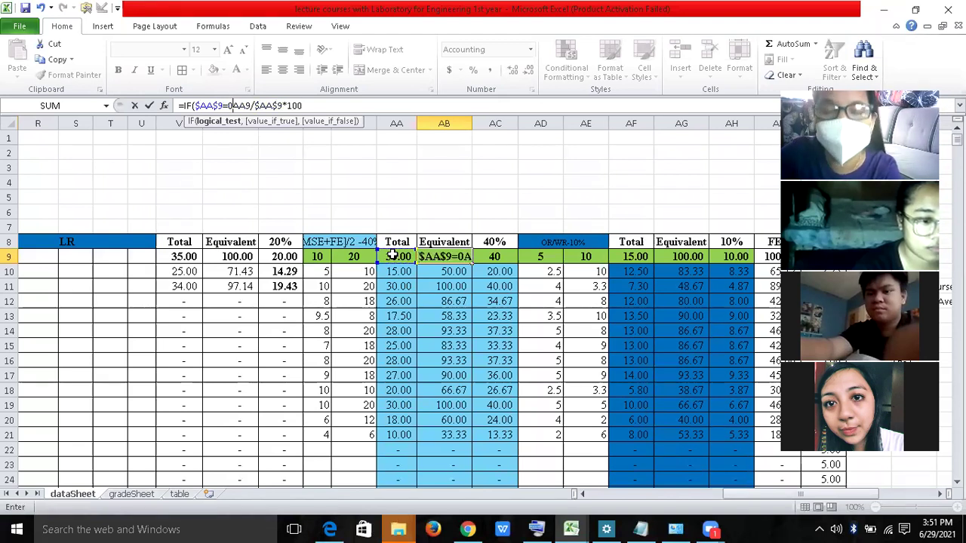
text(,"",)
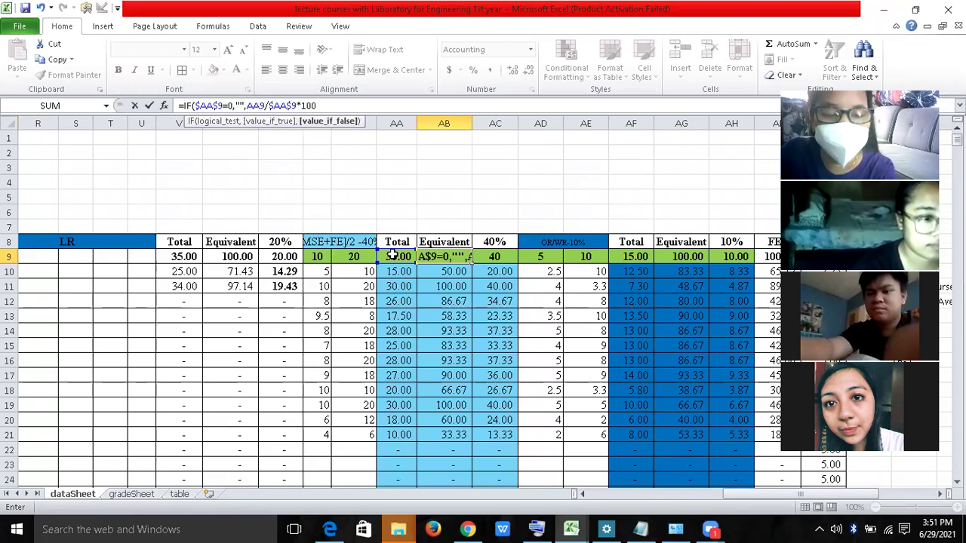
key(shift+Left)
key(shift+Left)
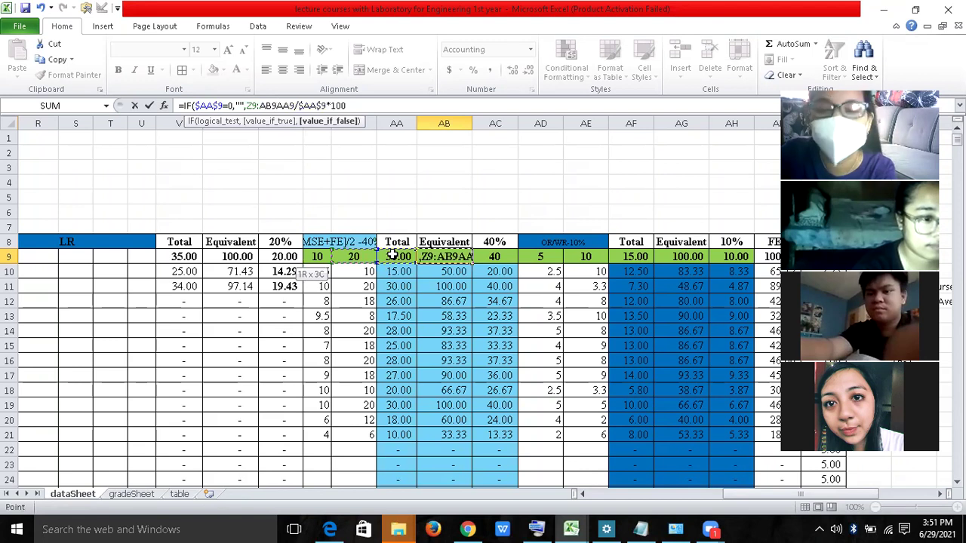
key(BackSpace)
key(BackSpace)
key(BackSpace)
key(BackSpace)
key(BackSpace)
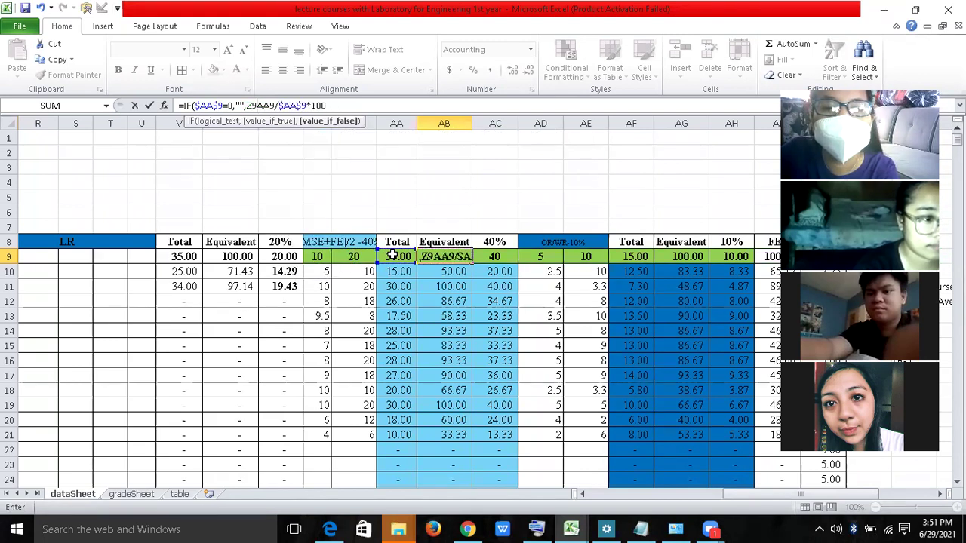
key(BackSpace)
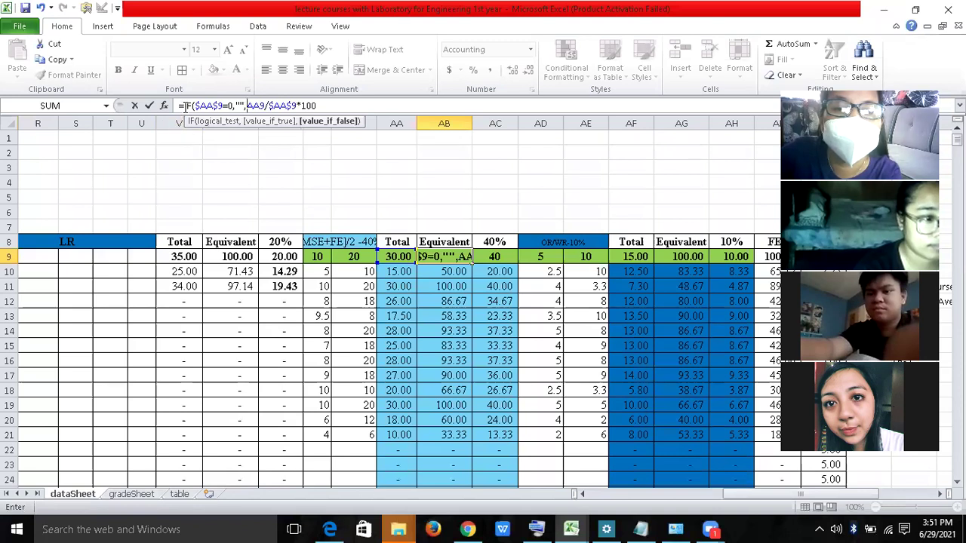
- Copy the IF($AA$9=0,"", portion of the AB9 formula and complete the formula entry
drag(185, 106, 249, 107)
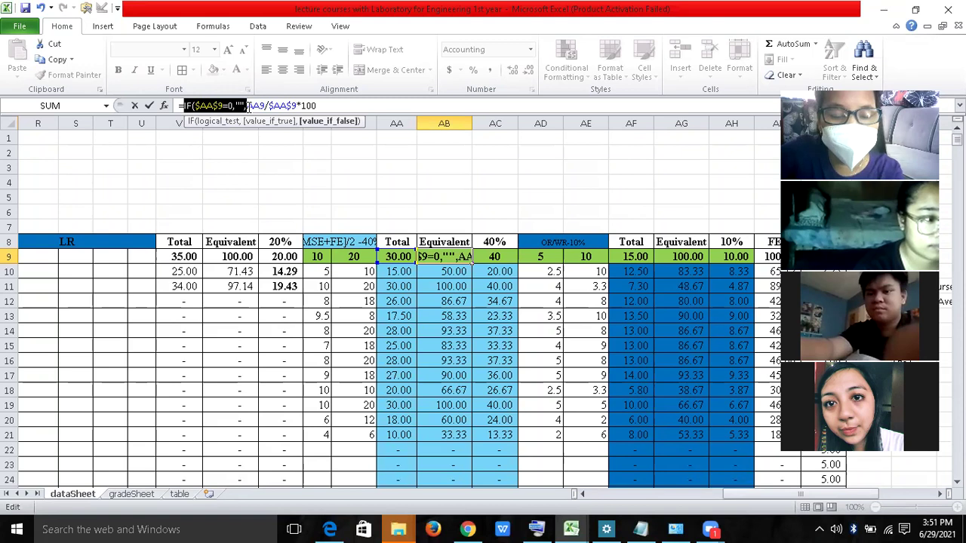
click(326, 104)
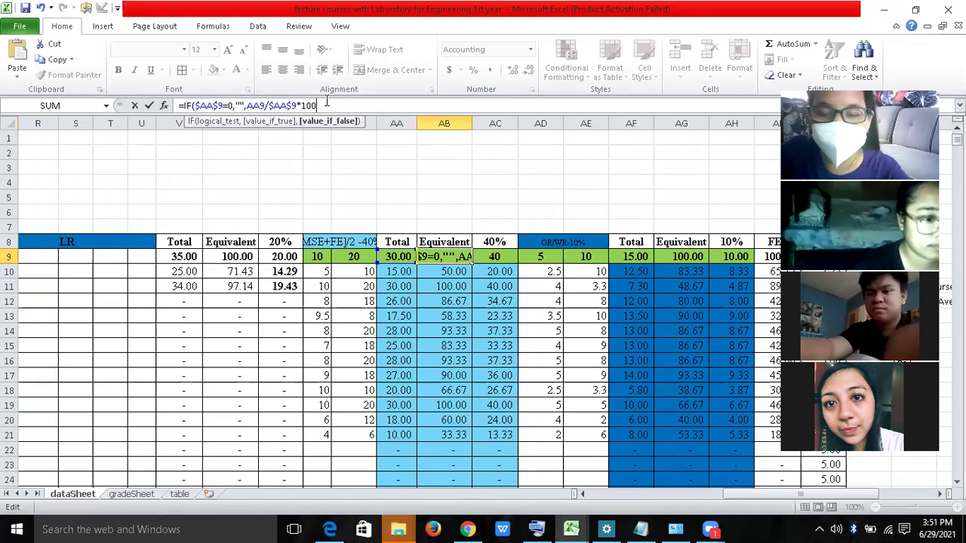
key(Return)
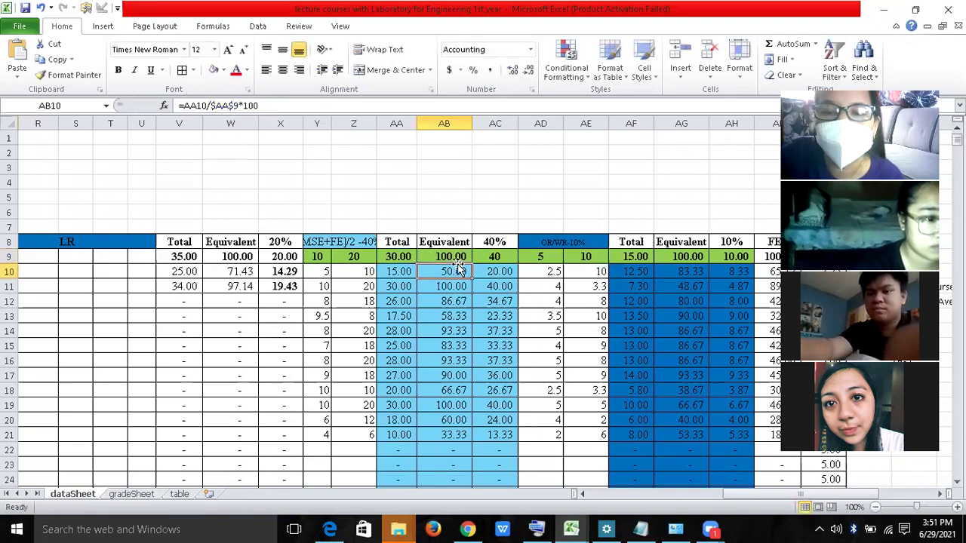
- Change the AB10 formula to =IF($AA$9=0,"",AA10/$AA$9*100) and fill it down the Equivalent column
click(183, 107)
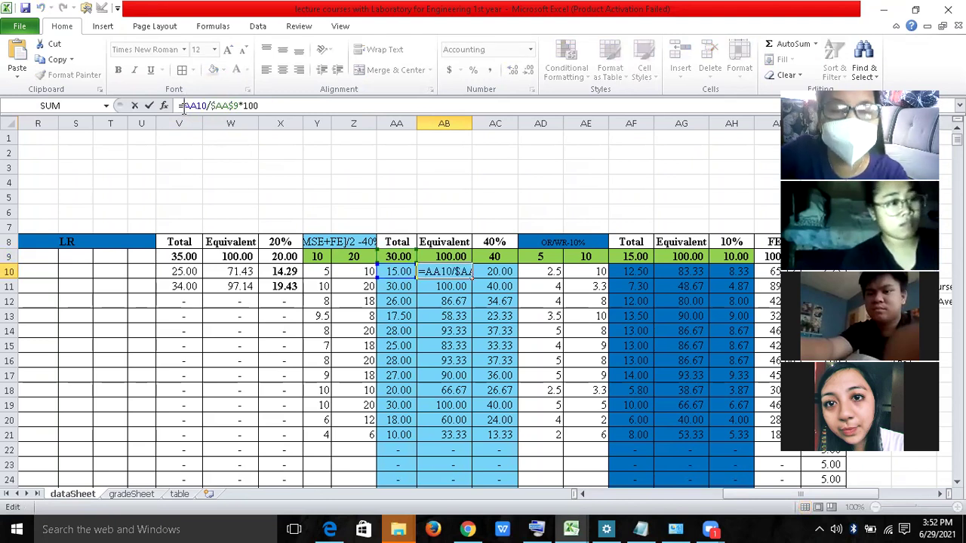
key(ctrl+v)
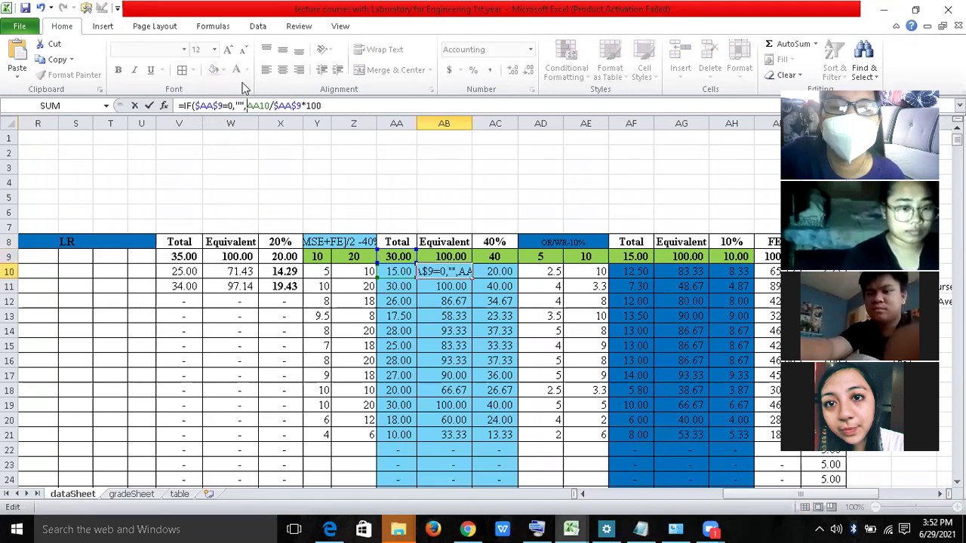
click(326, 104)
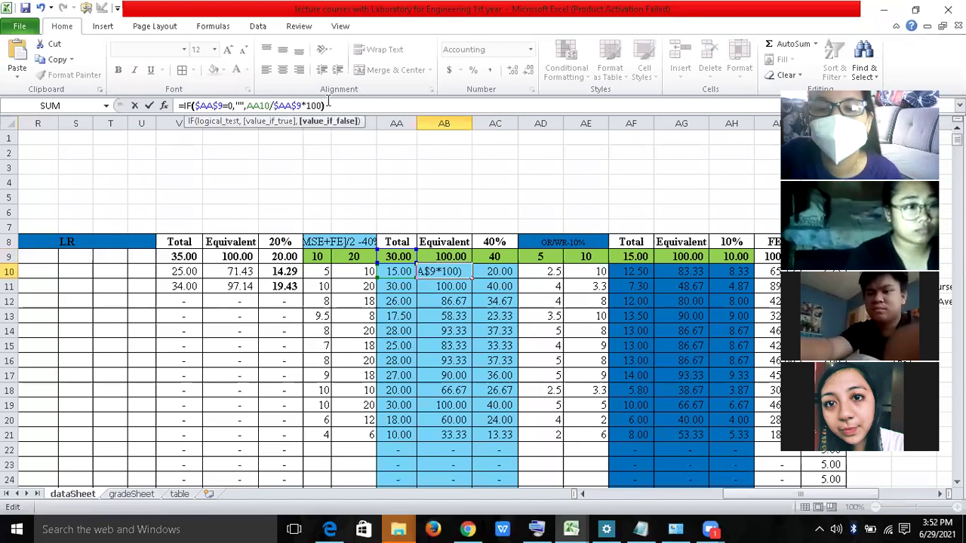
key(Return)
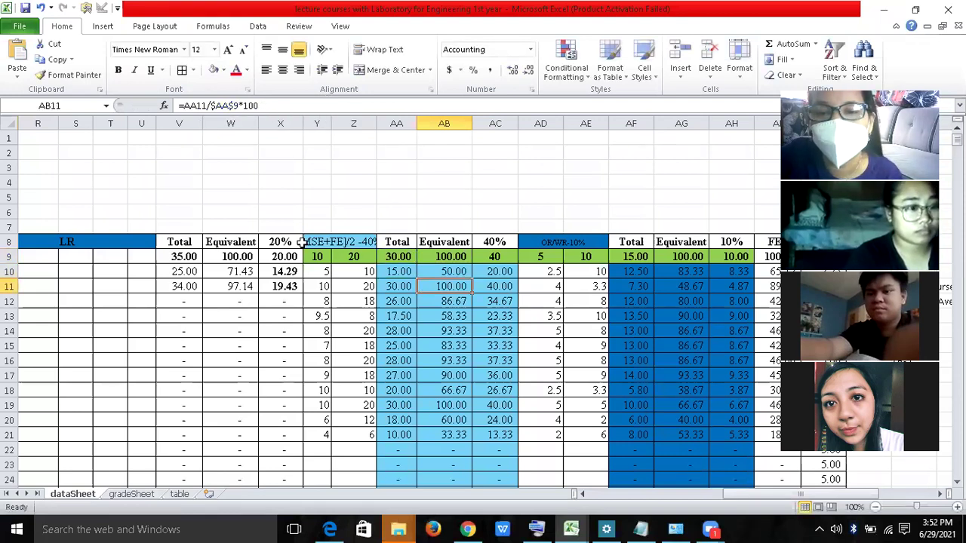
click(442, 272)
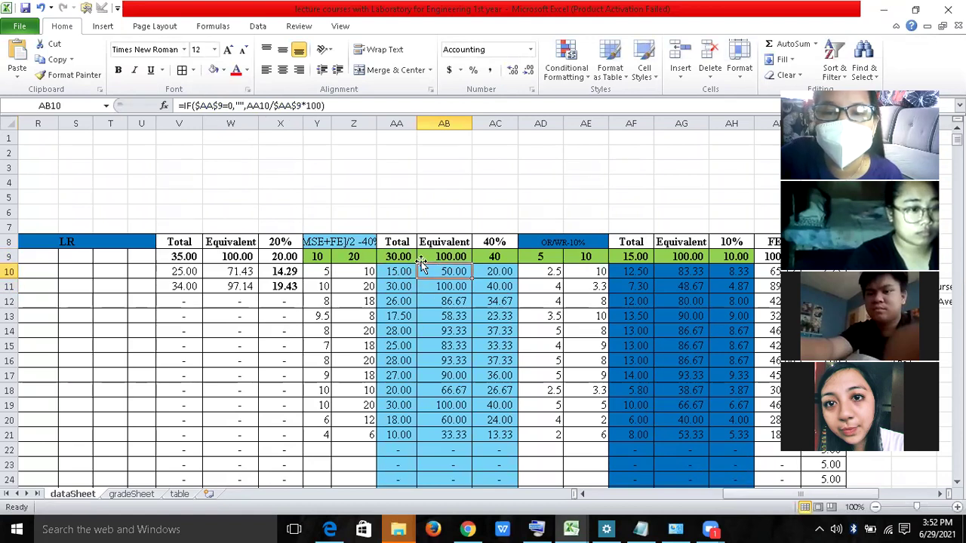
double_click(471, 279)
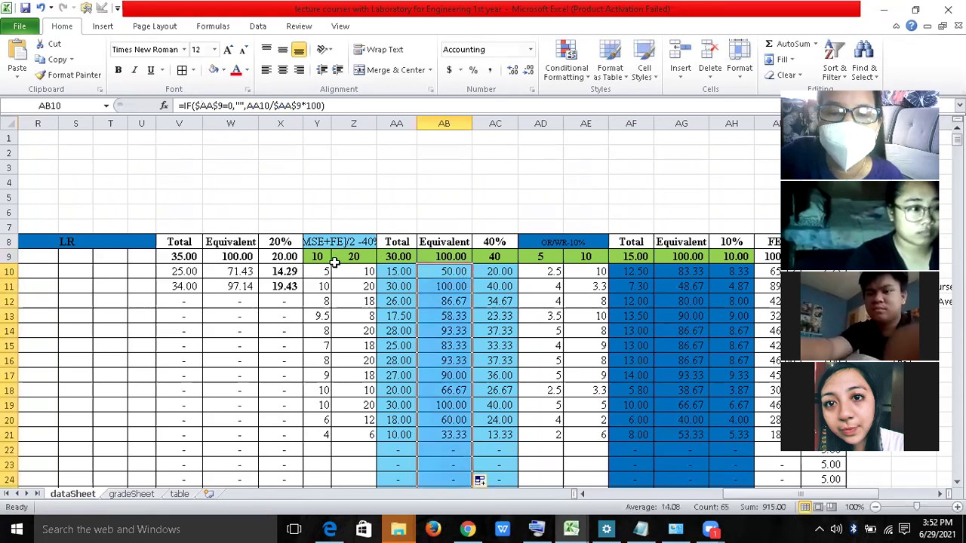
- Clear the MSE and FE maximum scores and student scores in Y9:Z21 to test the Equivalent formulas with a zero total
drag(316, 257, 362, 332)
key(shift+Down)
key(shift+Down)
key(shift+Down)
key(shift+Down)
key(shift+Down)
key(shift+Down)
key(shift+Down)
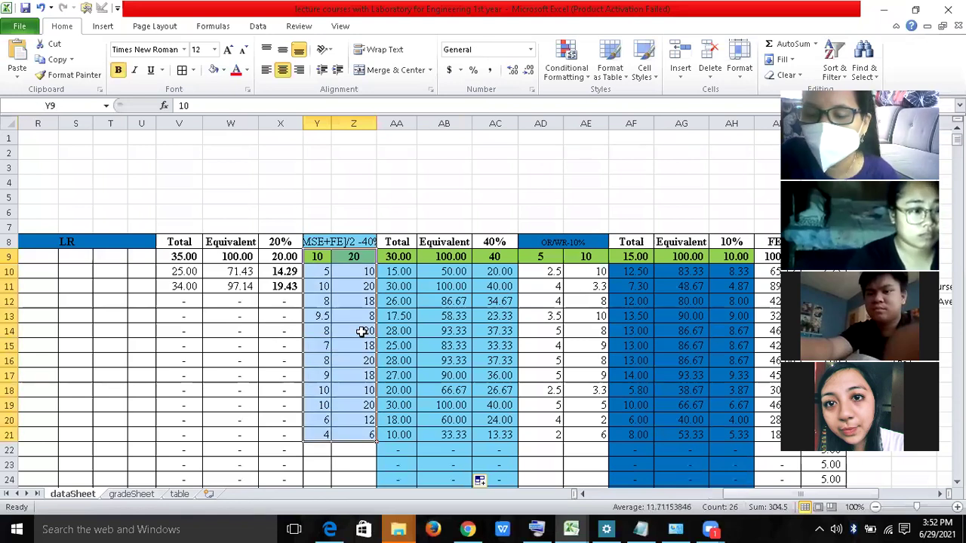
key(Delete)
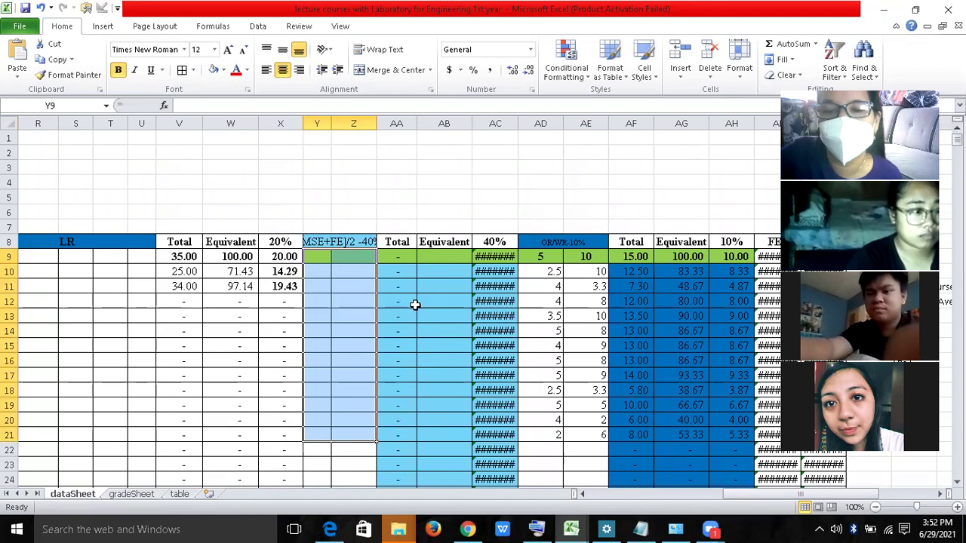
click(438, 265)
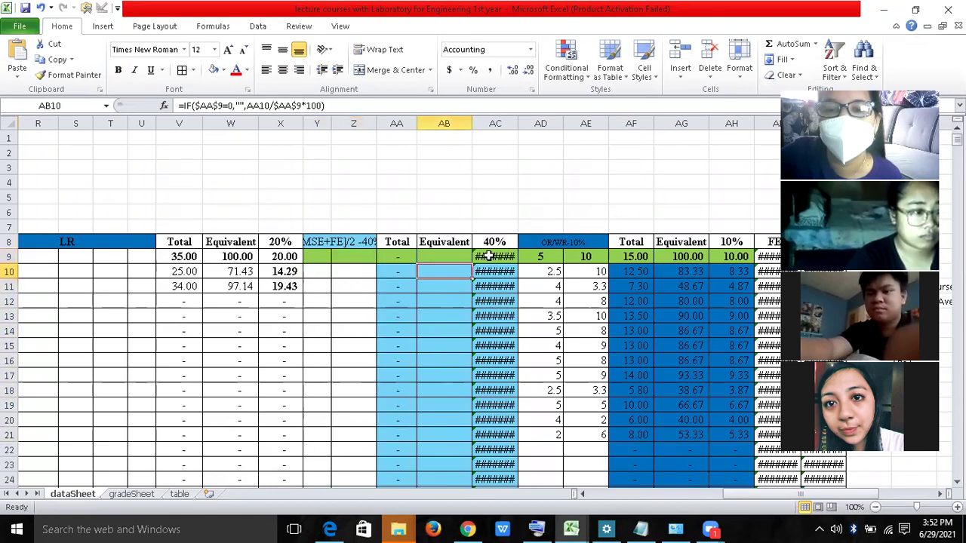
- Wrap the 40% formula in AC9 in a zero-total check: =IF($AA$9=0,"",AB9*0.4)
click(492, 257)
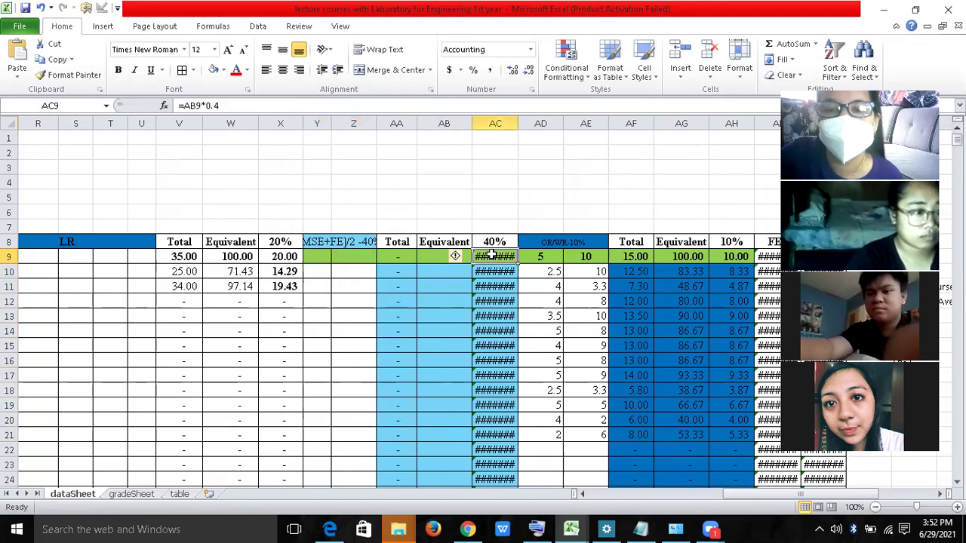
click(183, 106)
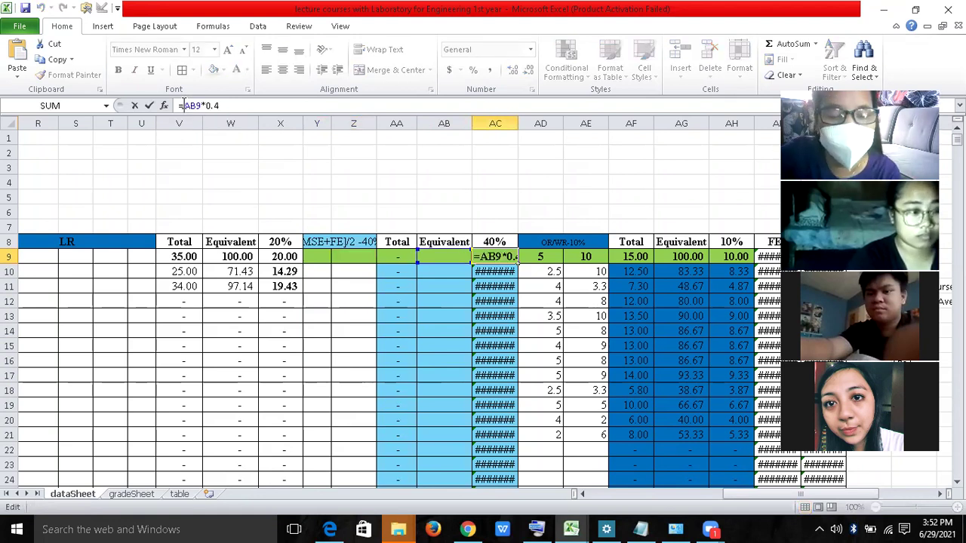
text(IF($AA$9=0,"",)
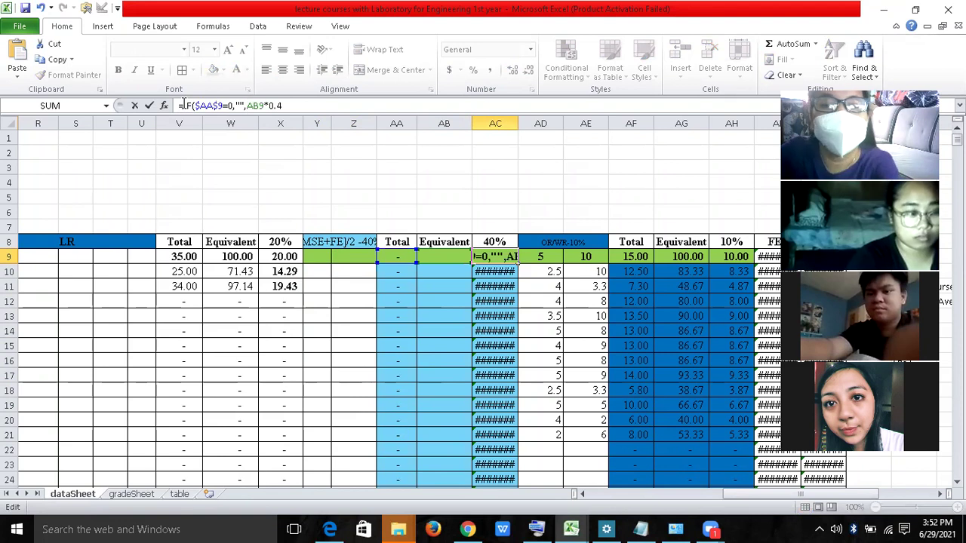
click(287, 106)
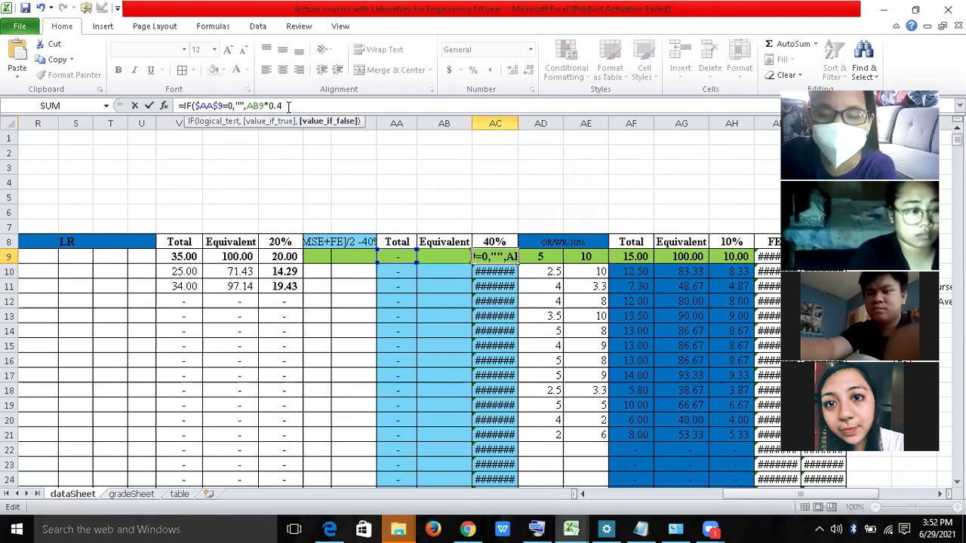
text())
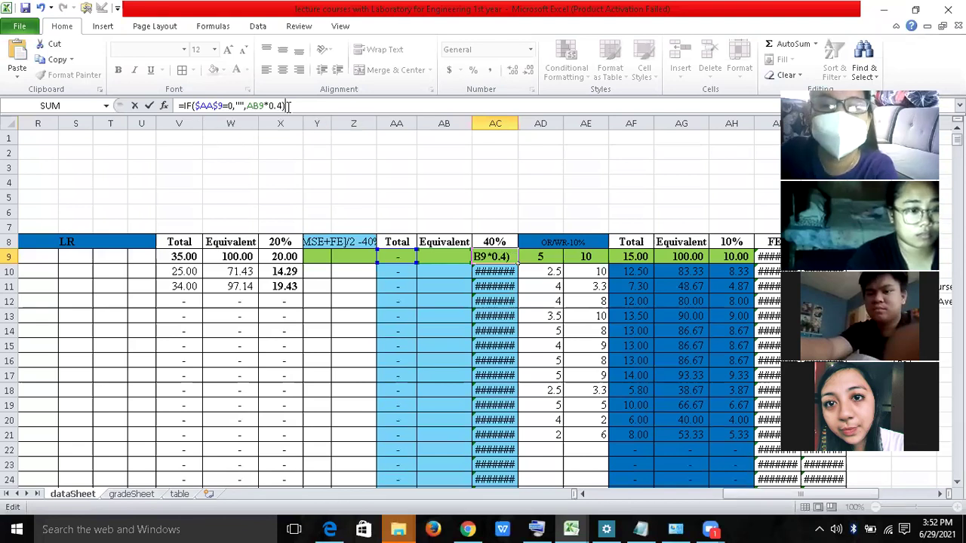
key(Return)
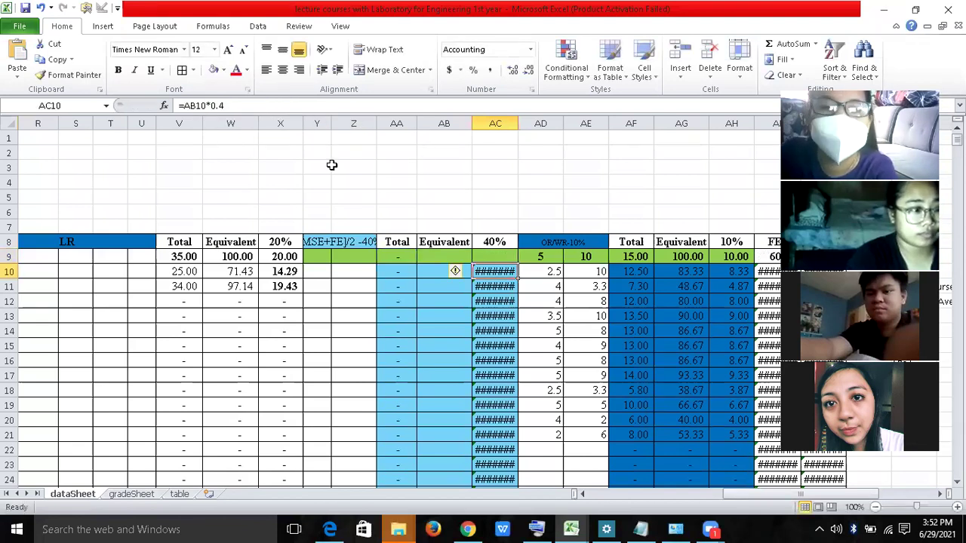
- Change the first student's 40% formula in AC10 to =IF($AA$9=0,"",AB10*0.4)
click(184, 106)
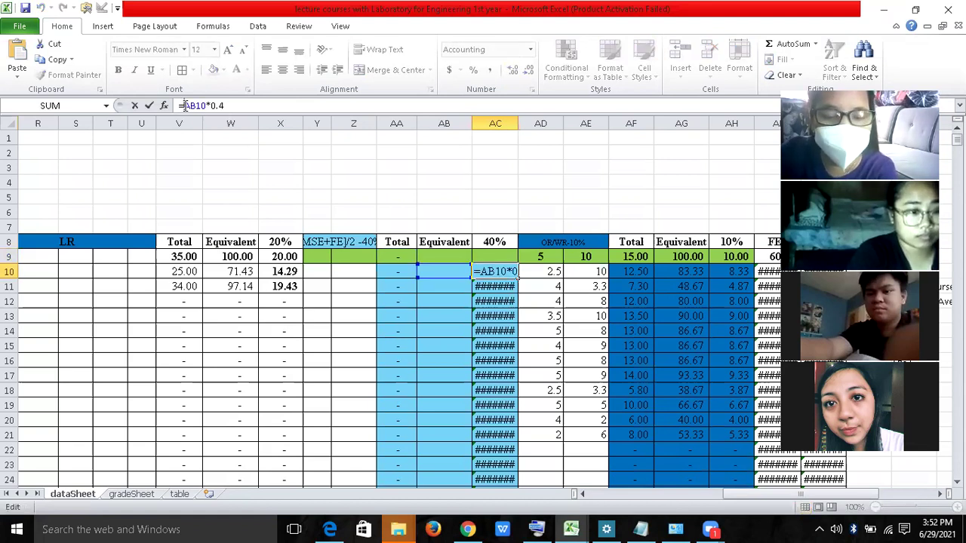
text(IF($AA$9=0,"",)
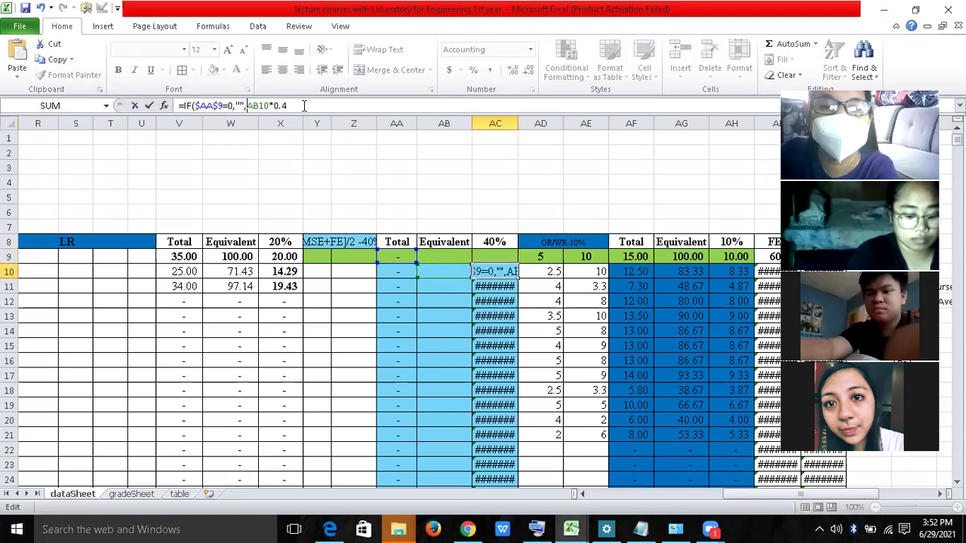
click(304, 106)
text())
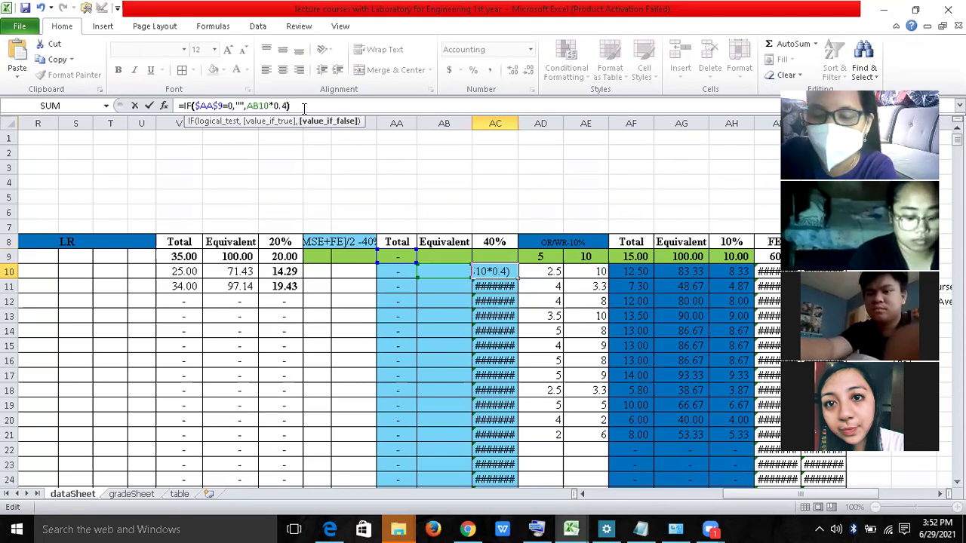
key(Return)
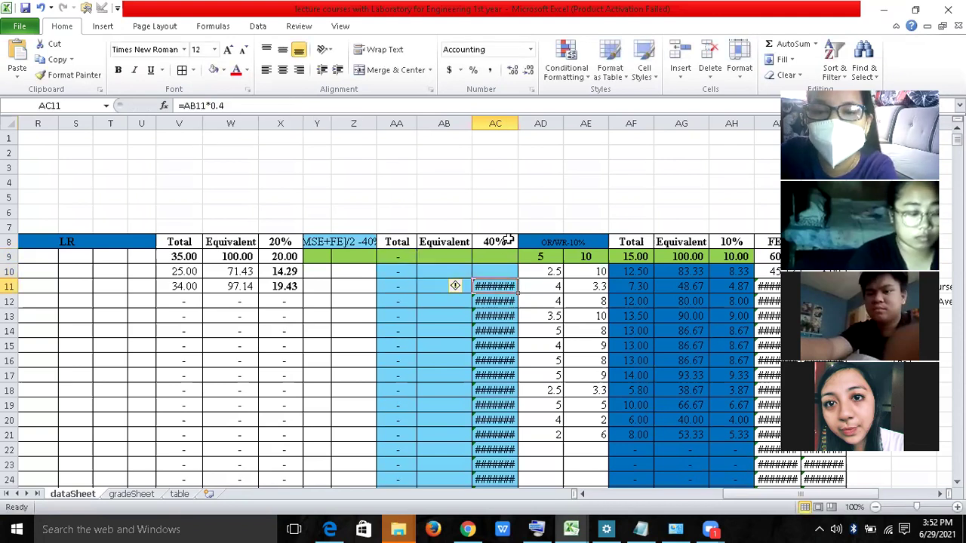
- Fill the AC10 zero-total formula down the rest of the 40% column
click(512, 274)
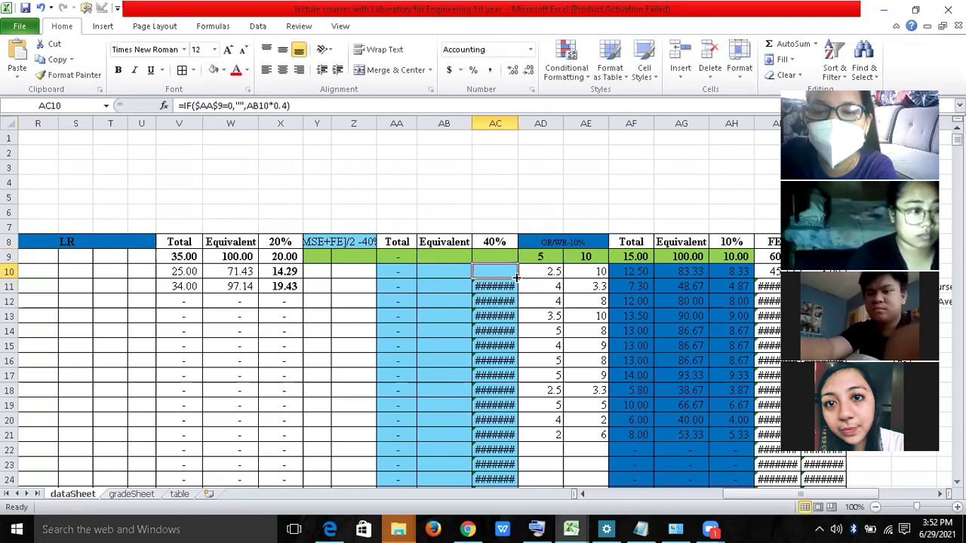
double_click(517, 278)
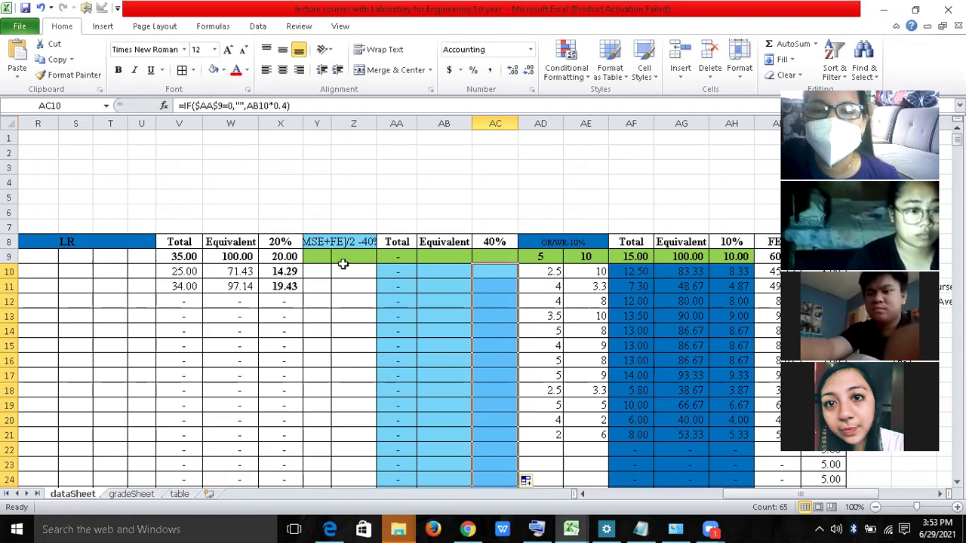
- Clear the OR/WR maximum scores and student scores in columns AD and AE from row 9 down
drag(539, 258, 598, 287)
key(shift+Down)
key(shift+Down)
key(shift+Down)
key(shift+Down)
key(shift+Down)
key(shift+Down)
key(shift+Down)
key(shift+Down)
key(shift+Down)
key(shift+Down)
key(shift+Down)
key(shift+Down)
key(shift+Down)
key(shift+Down)
key(shift+Down)
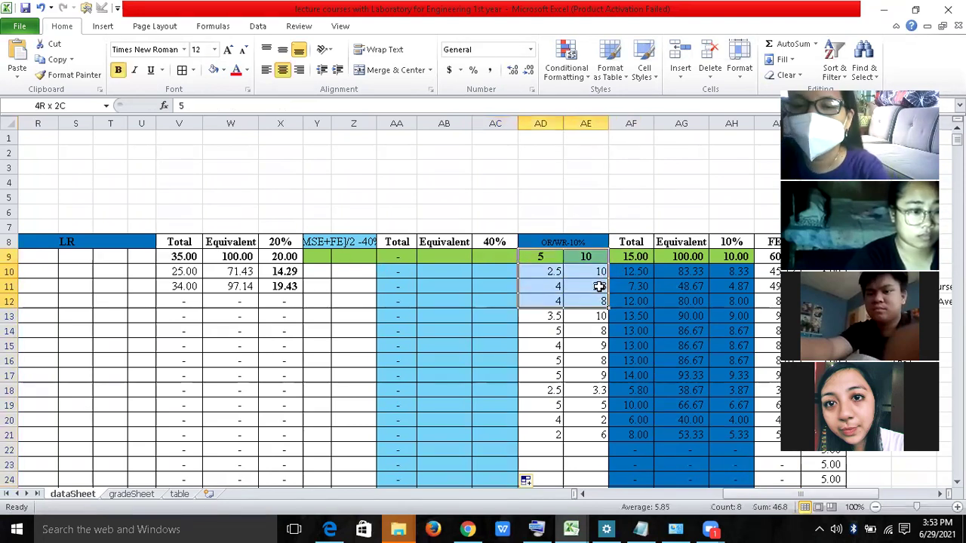
key(Delete)
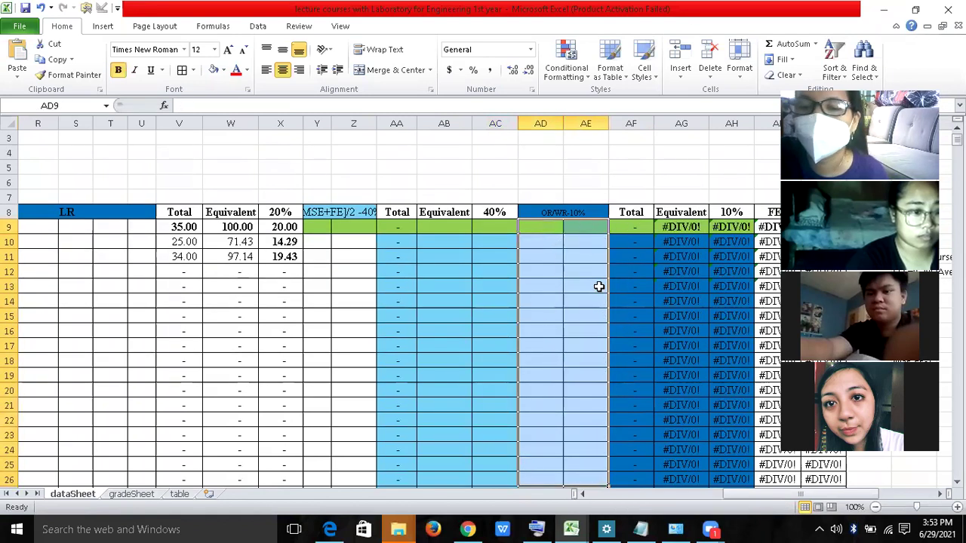
- Wrap the Equivalent formula in AG9 in a zero-total check, =IF($AF$9=0,"",AF9/AF9*100), copying the IF($AF$9=0,"", prefix for reuse
click(680, 227)
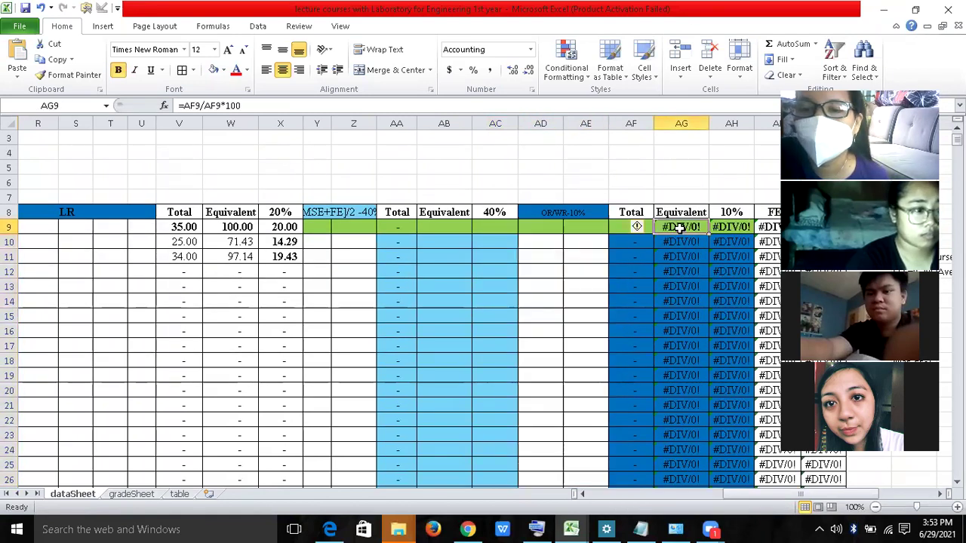
click(621, 227)
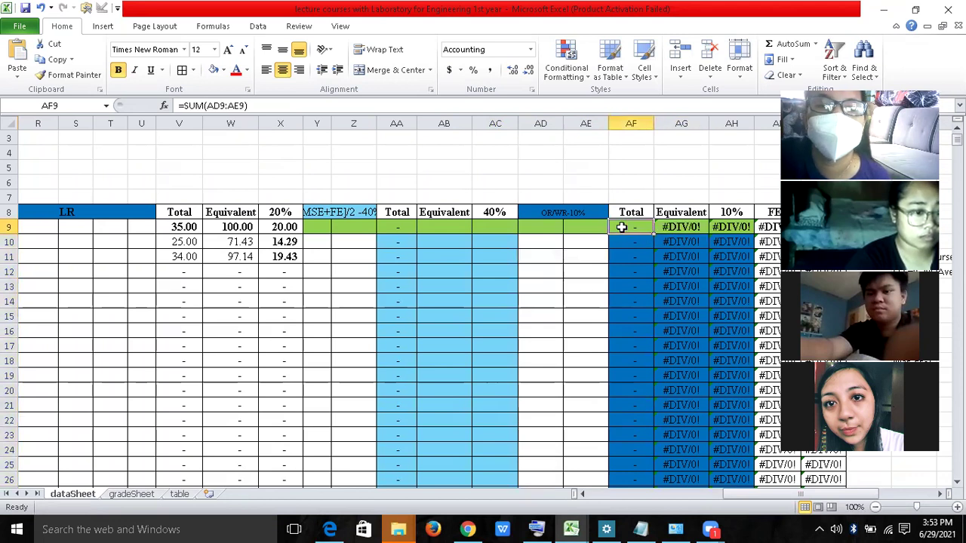
click(681, 227)
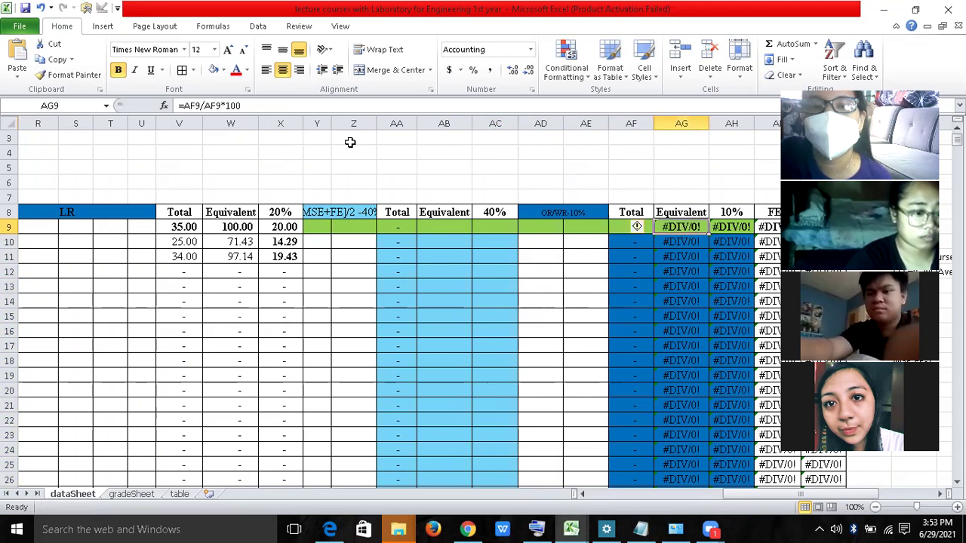
click(183, 105)
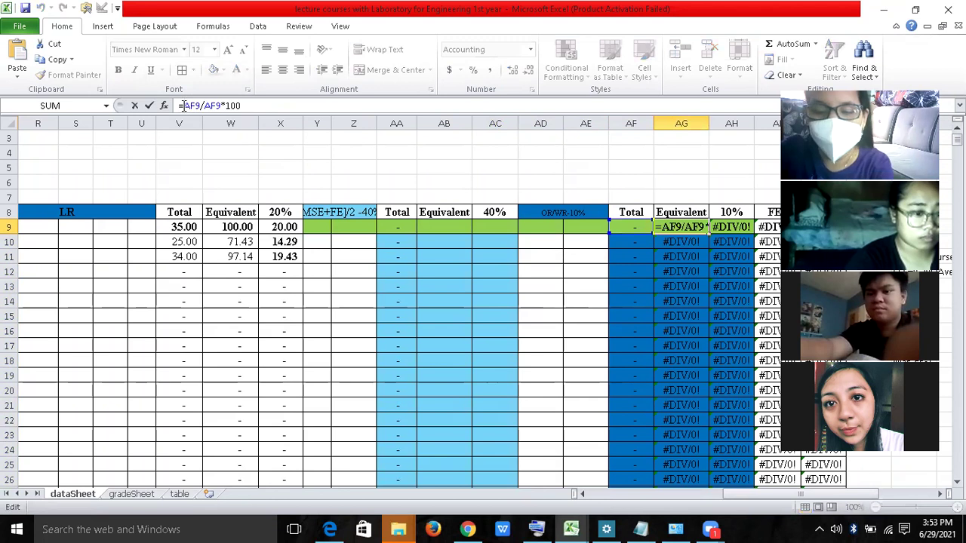
text(IF)
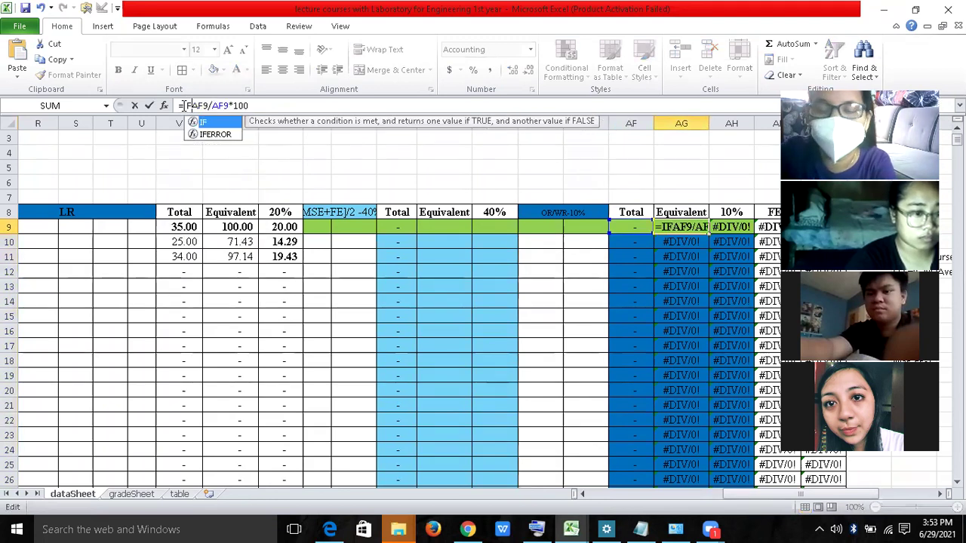
text(()
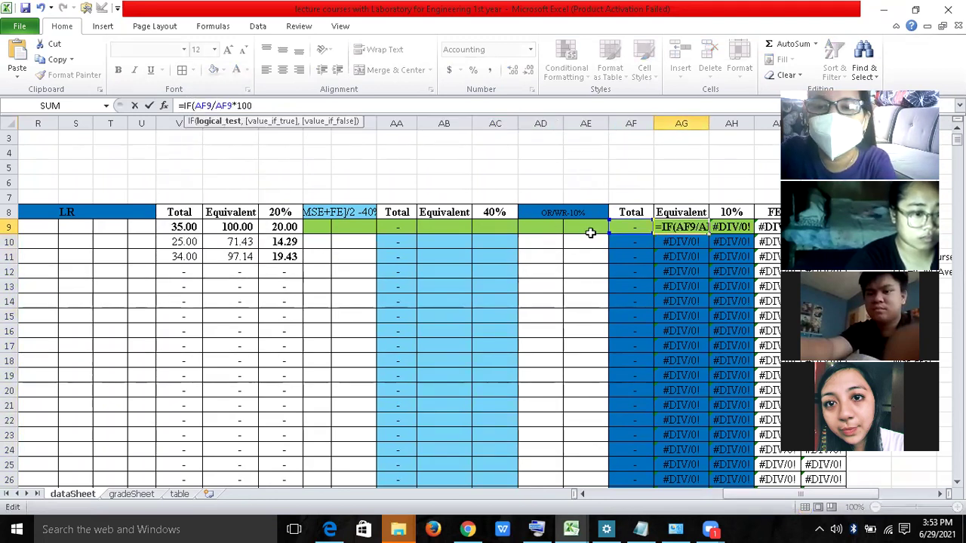
click(628, 225)
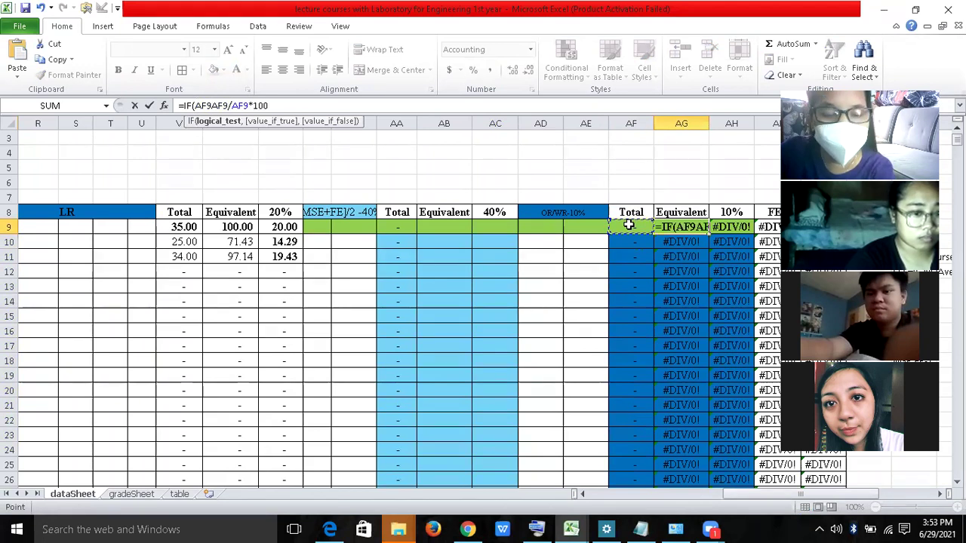
key(F4)
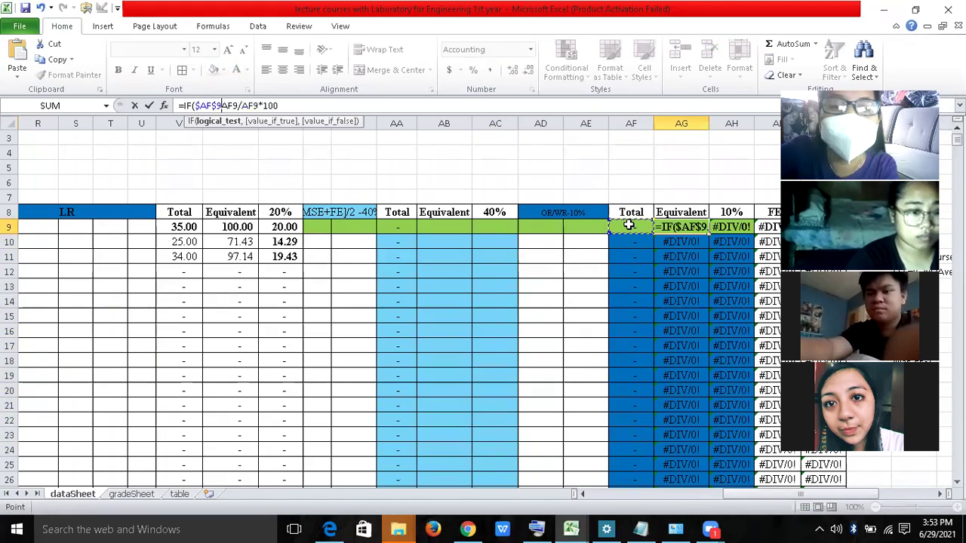
text(=0)
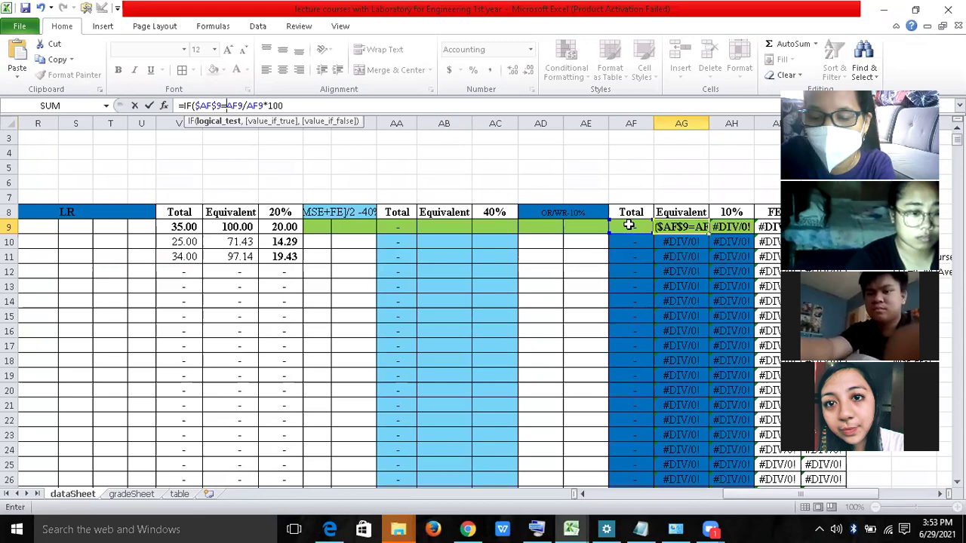
text(')
key(BackSpace)
text(,)
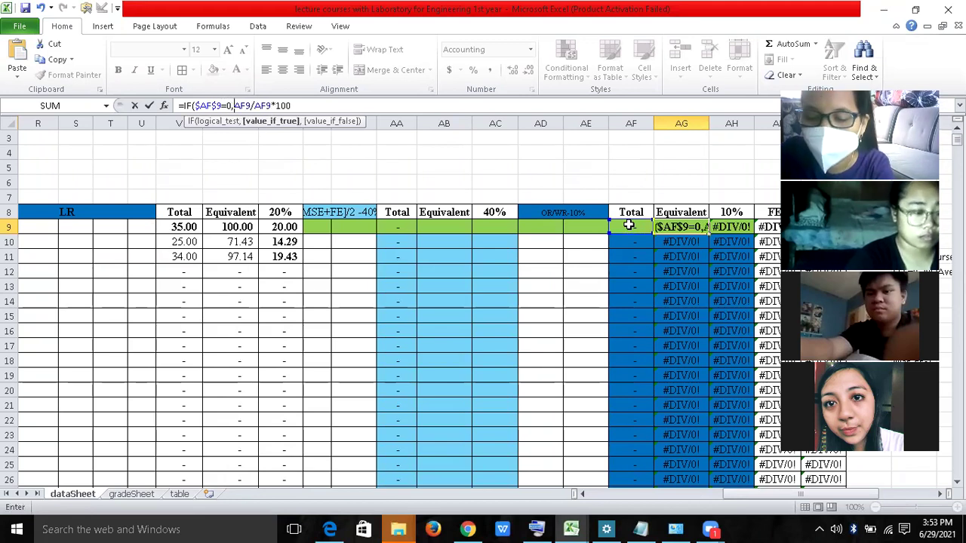
text("")
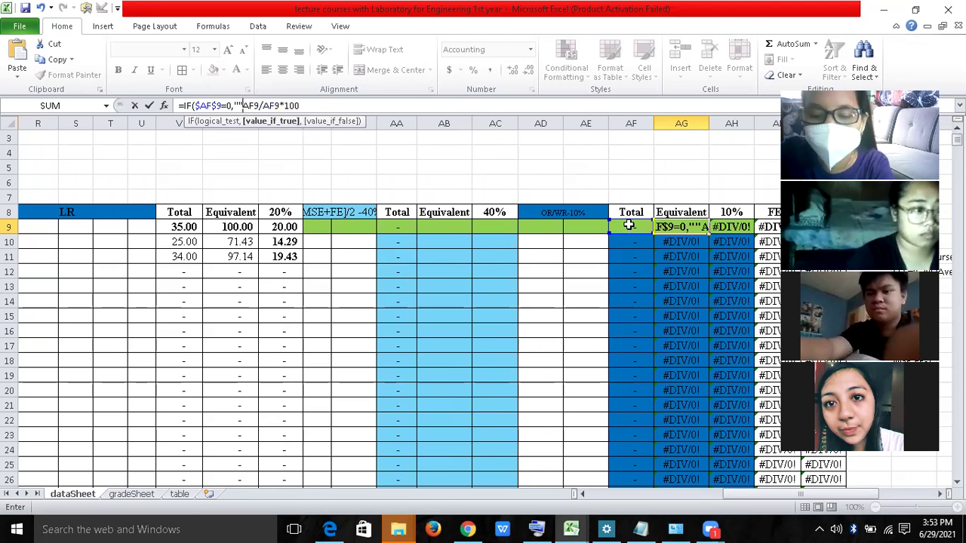
text(,)
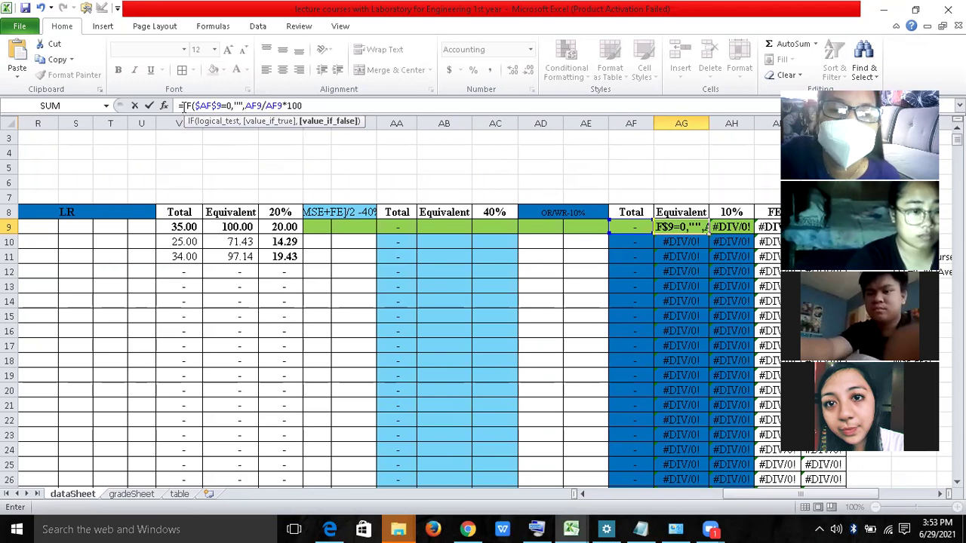
drag(183, 106, 243, 109)
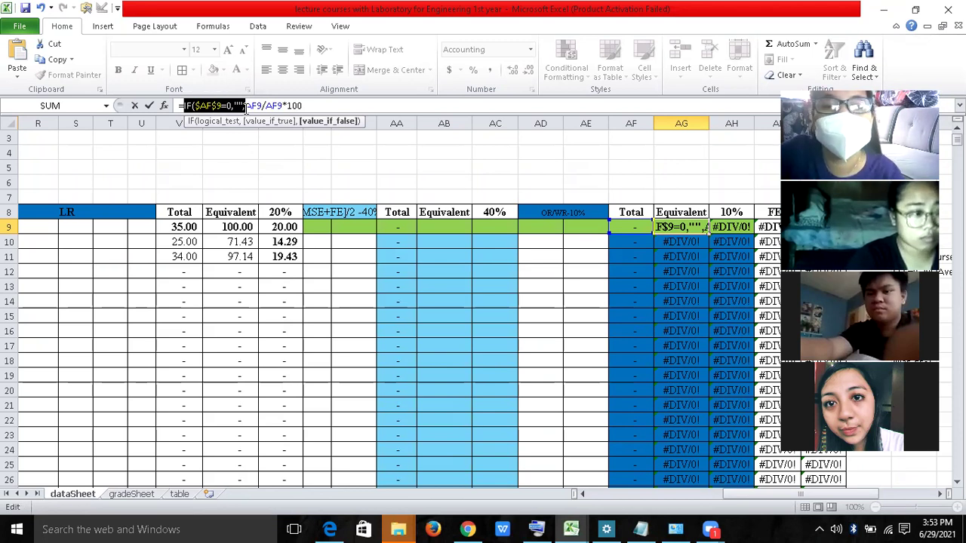
click(330, 106)
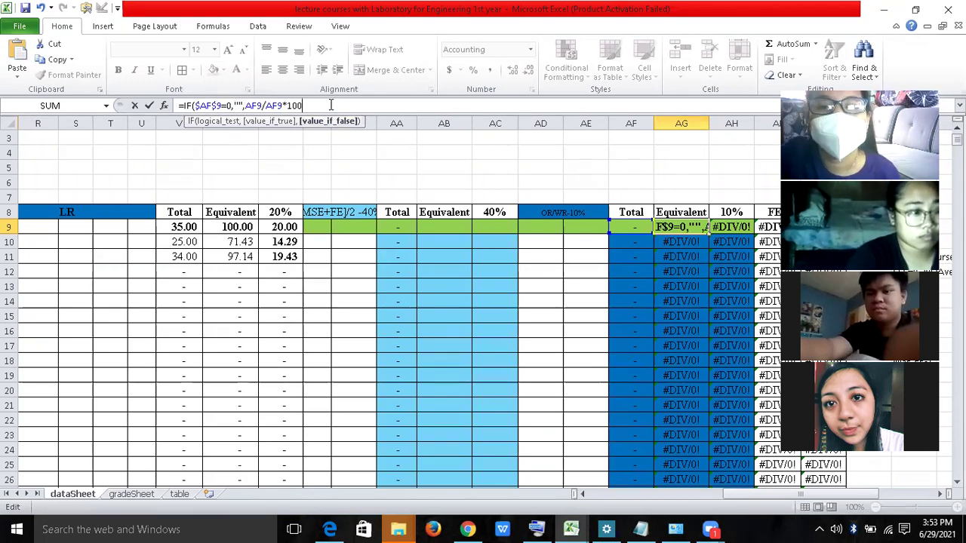
text())
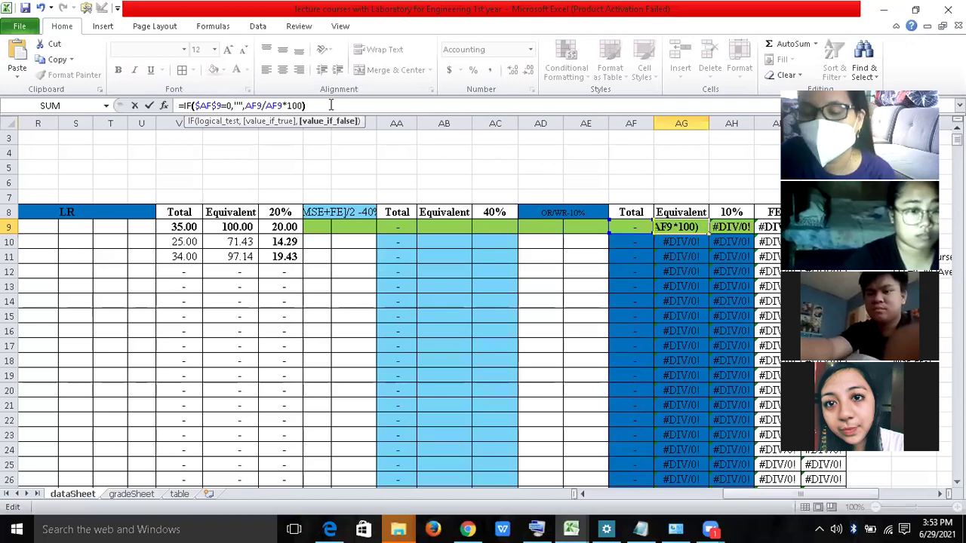
key(Return)
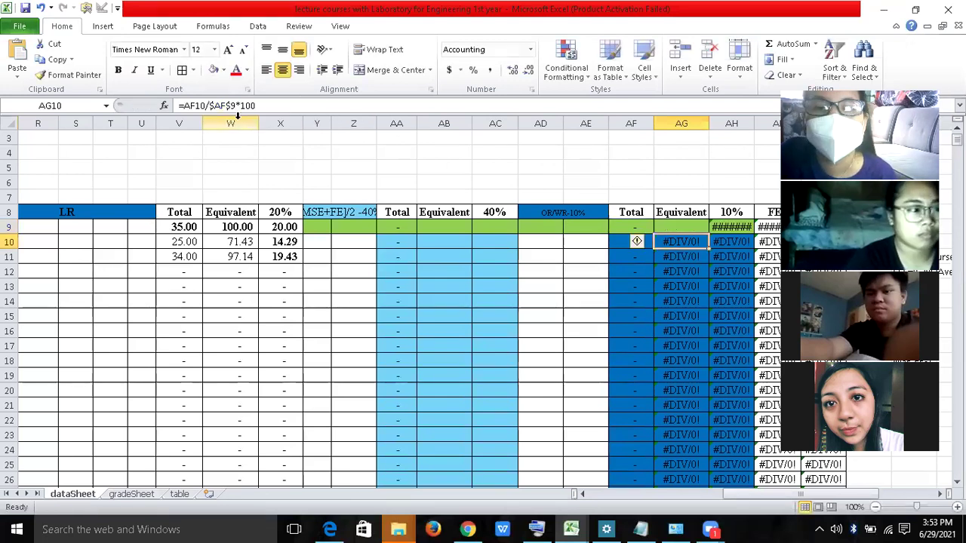
- Change the AG10 formula to =IF($AF$9=0,"",AF10/$AF$9*100) and fill it down the Equivalent column
click(184, 106)
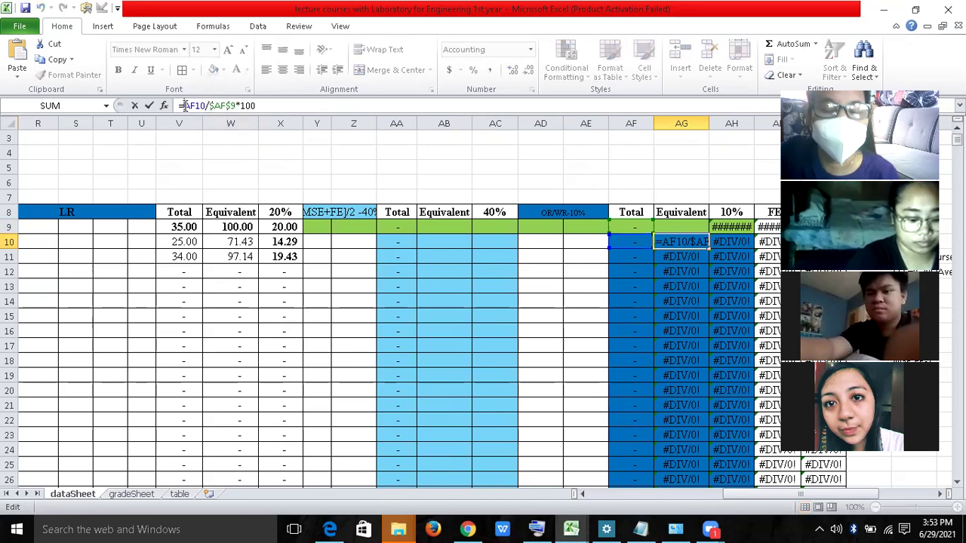
key(ctrl+v)
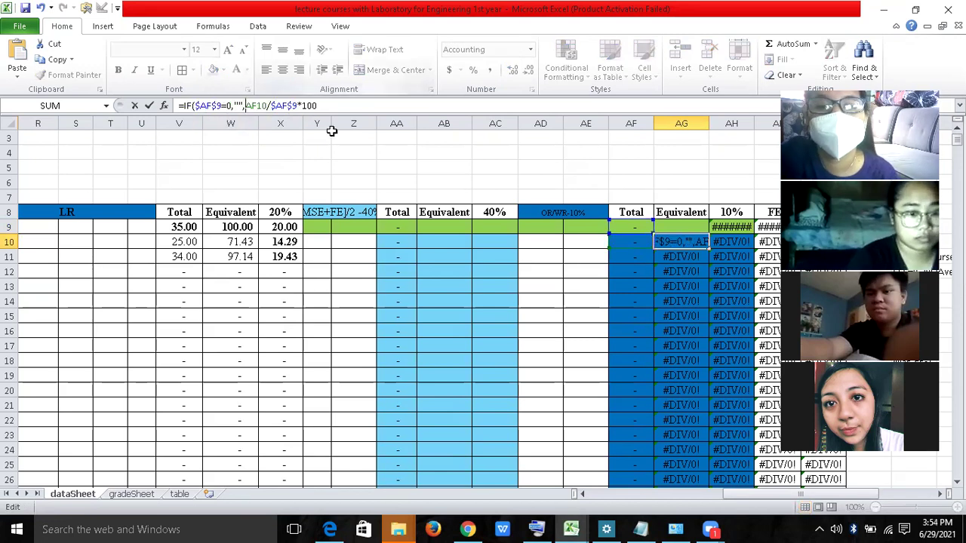
click(323, 106)
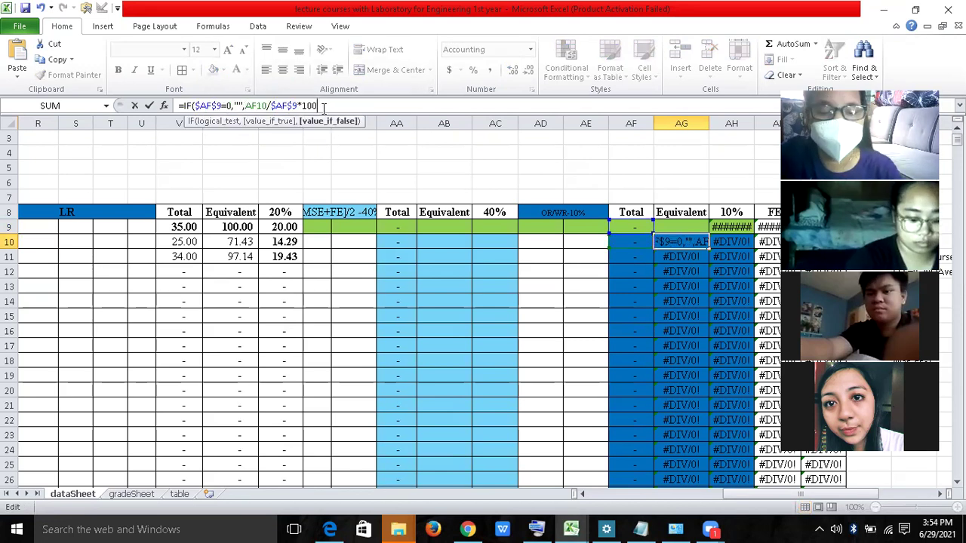
key(Return)
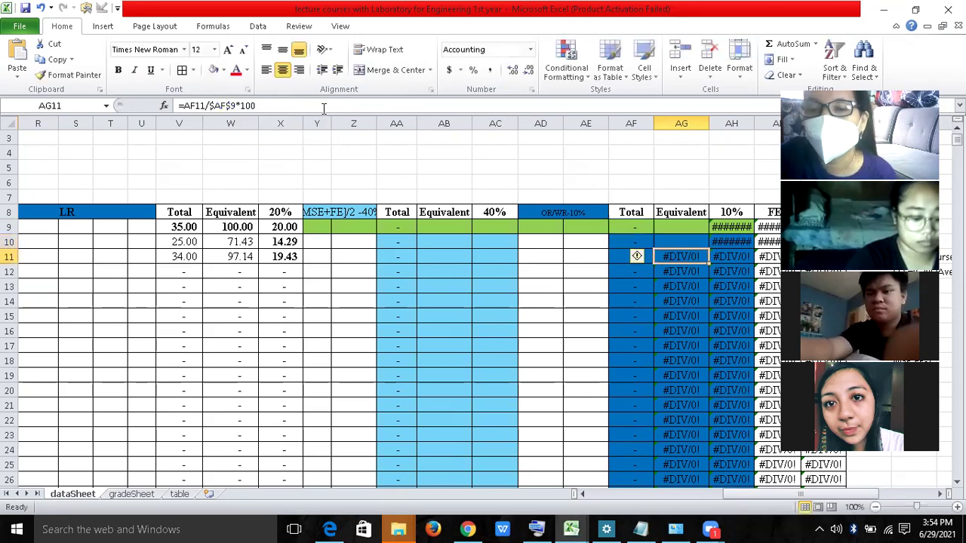
click(680, 240)
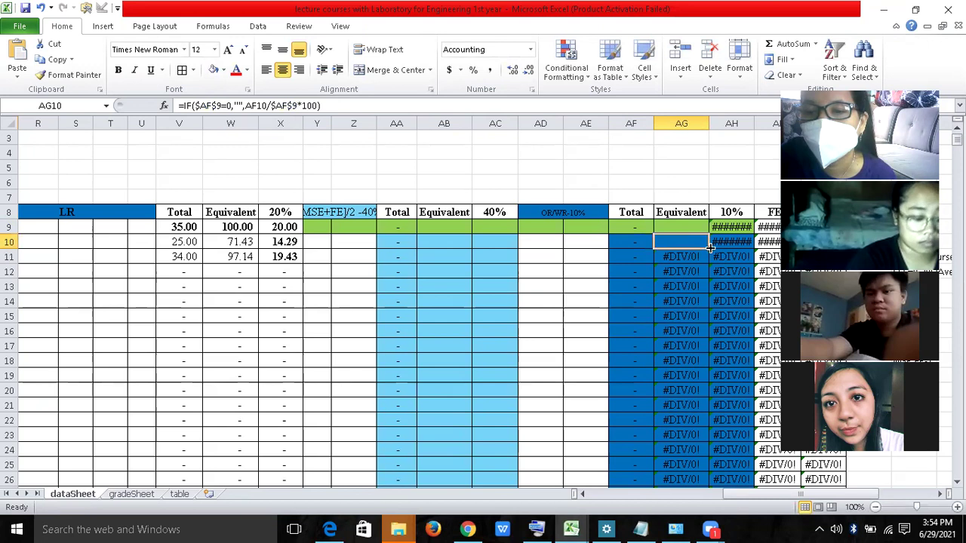
double_click(708, 247)
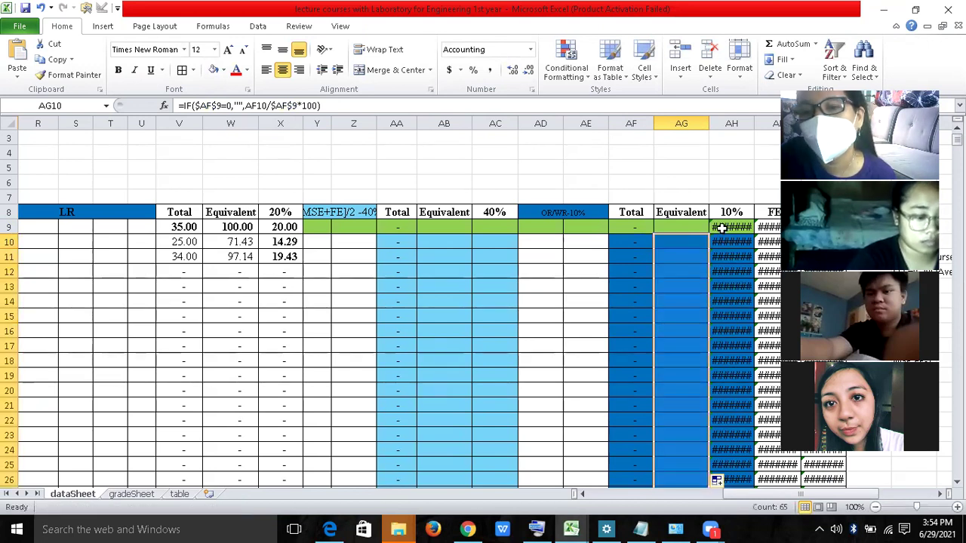
- Wrap the 10% formula in AH9 in the same zero-total check: =IF($AF$9=0,"",AG9*0.1)
click(721, 228)
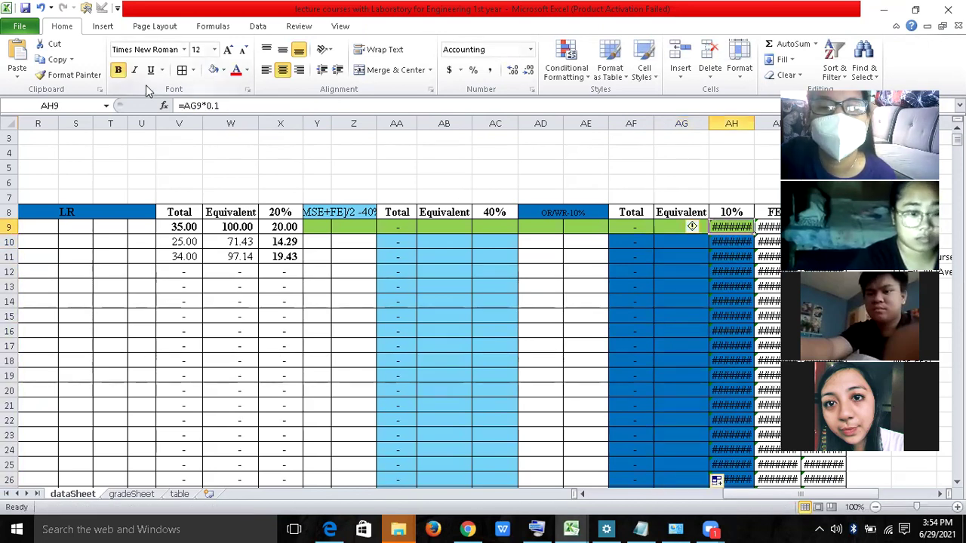
click(183, 105)
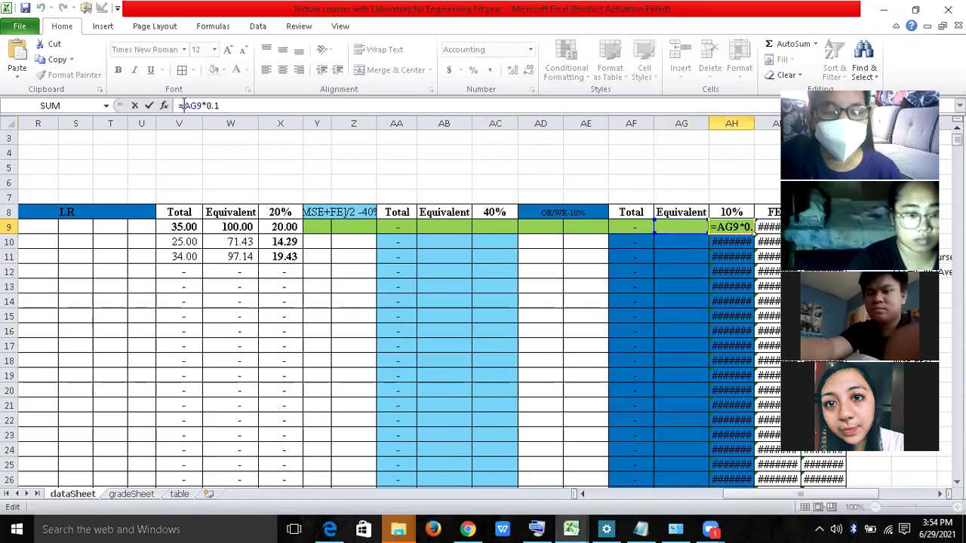
text(IF($AF$9=0,"",)
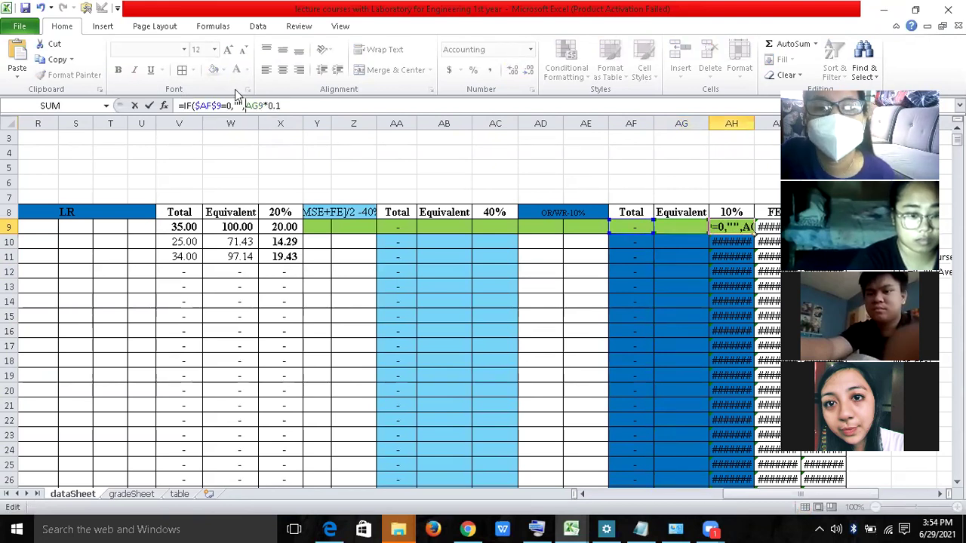
click(289, 105)
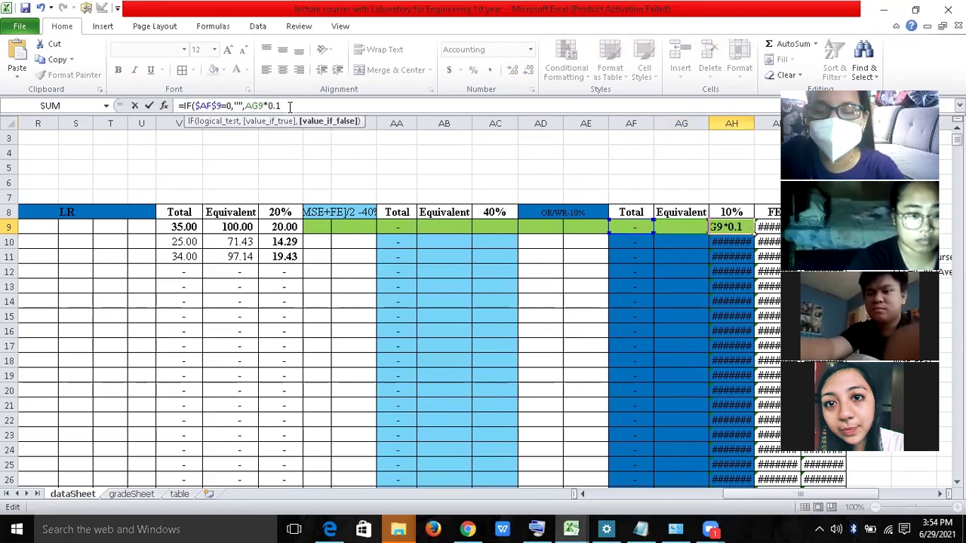
key(Return)
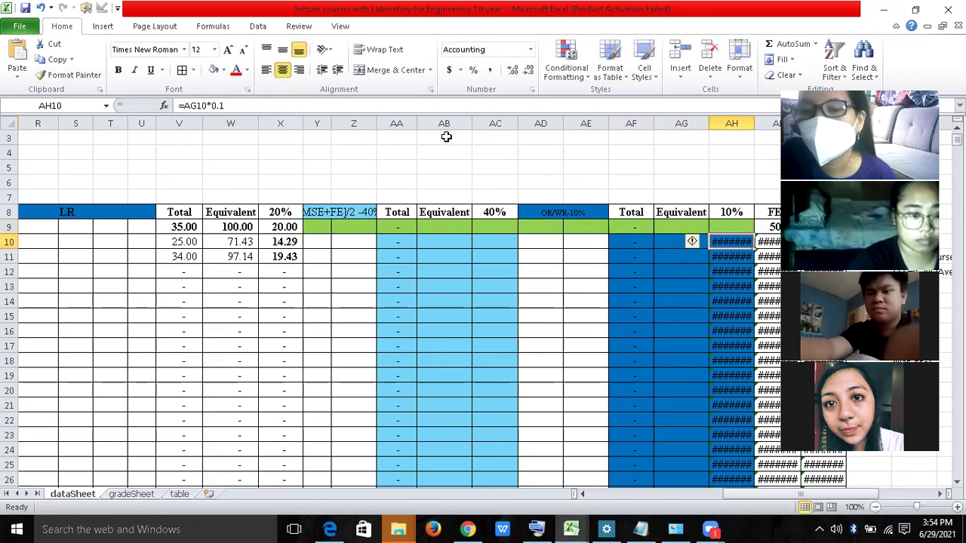
- Change the AH10 formula to =IF($AF$9=0,"",AG10*0.1) and fill it down the 10% column
click(184, 105)
text(IF($AF$9=0,"",)
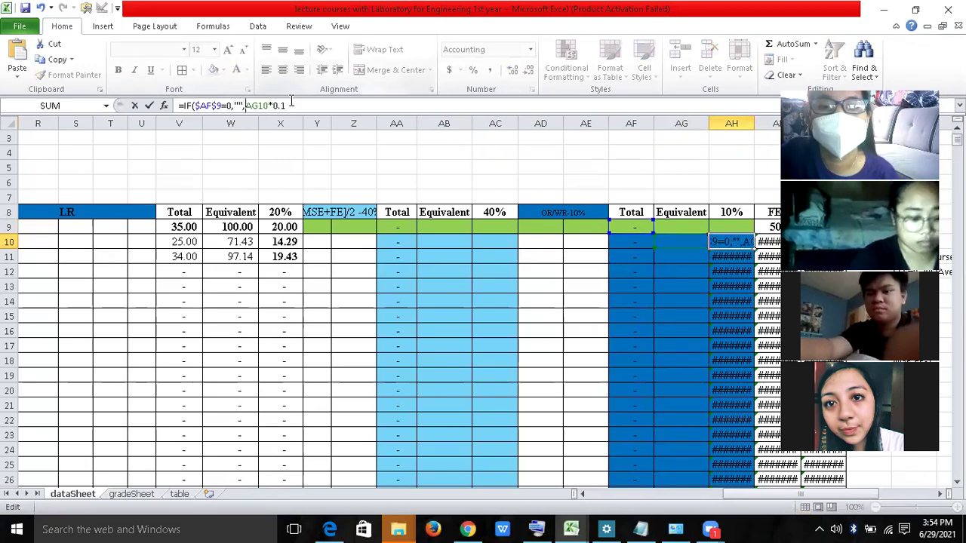
click(291, 105)
text())
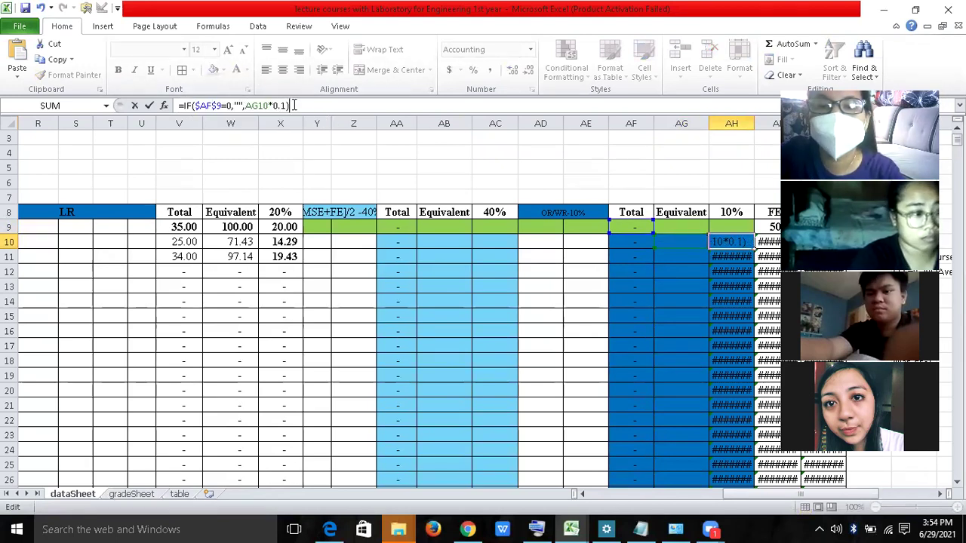
key(Return)
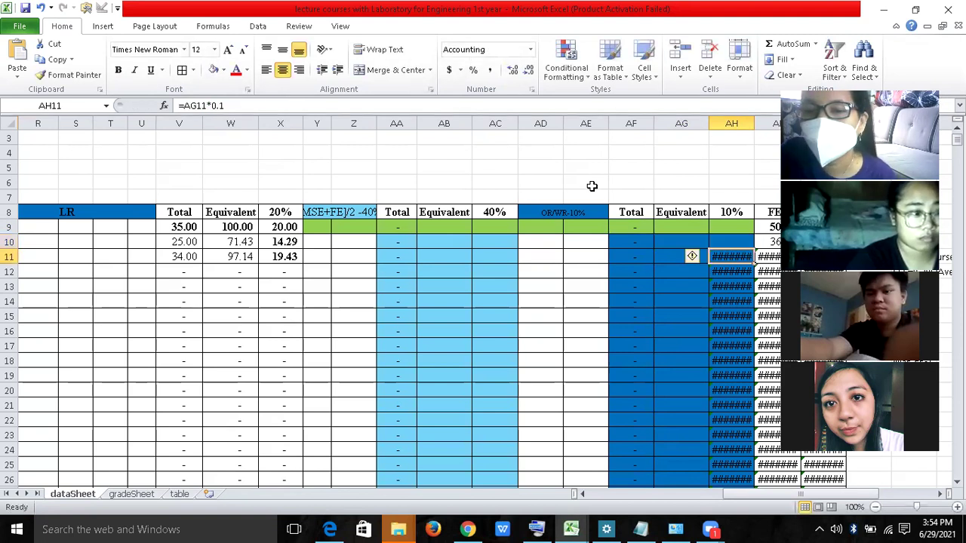
click(720, 239)
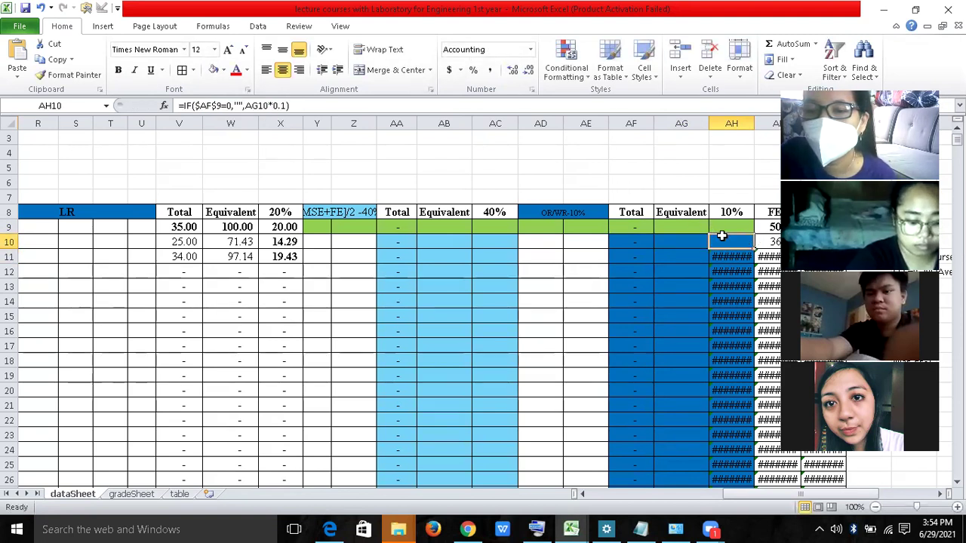
double_click(754, 248)
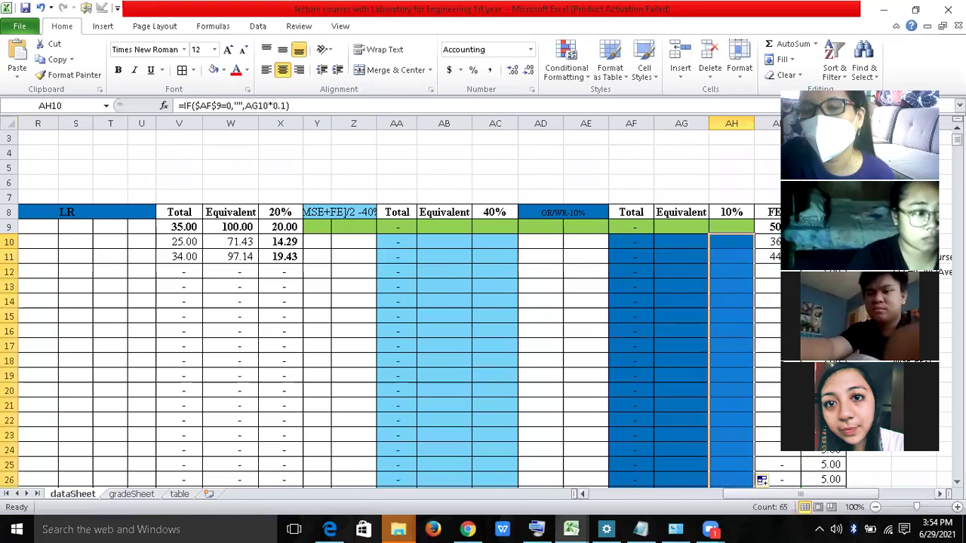
- Add the header REMARKS in AK8, beside the FG column
scroll(483, 302, right, 5)
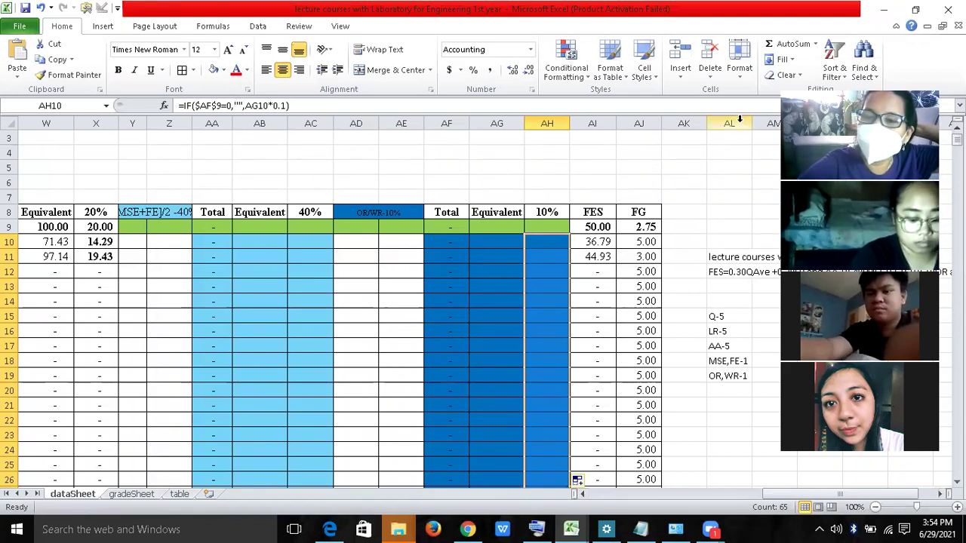
drag(729, 118, 774, 123)
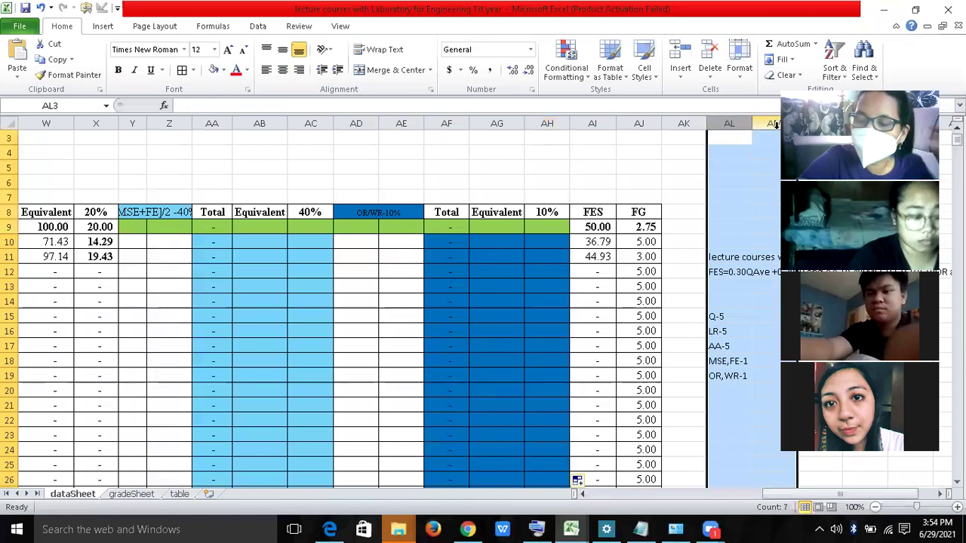
click(671, 211)
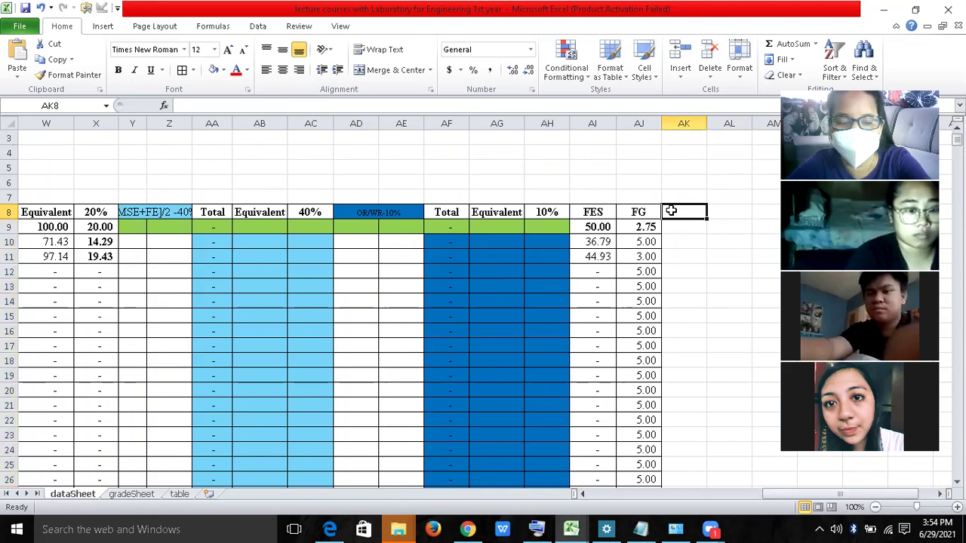
text(REM)
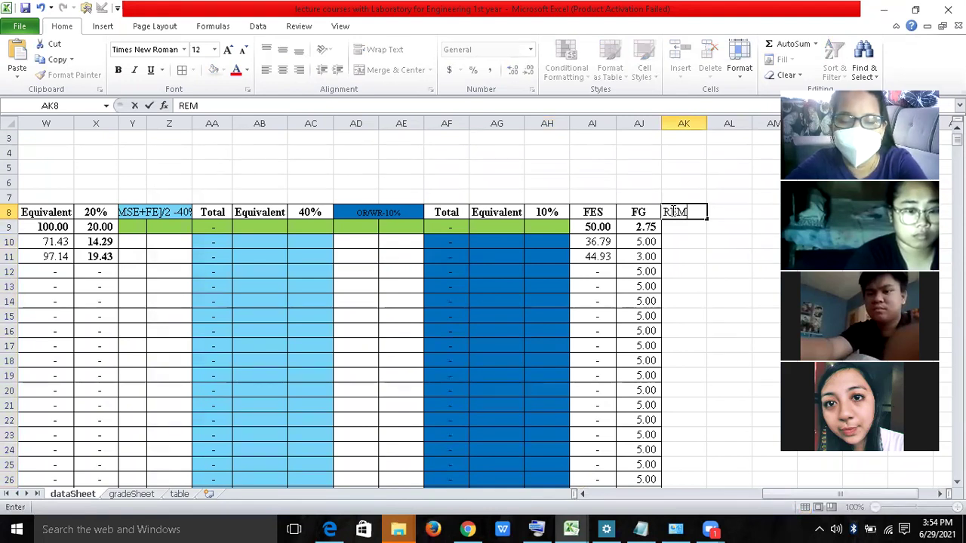
text(RKS)
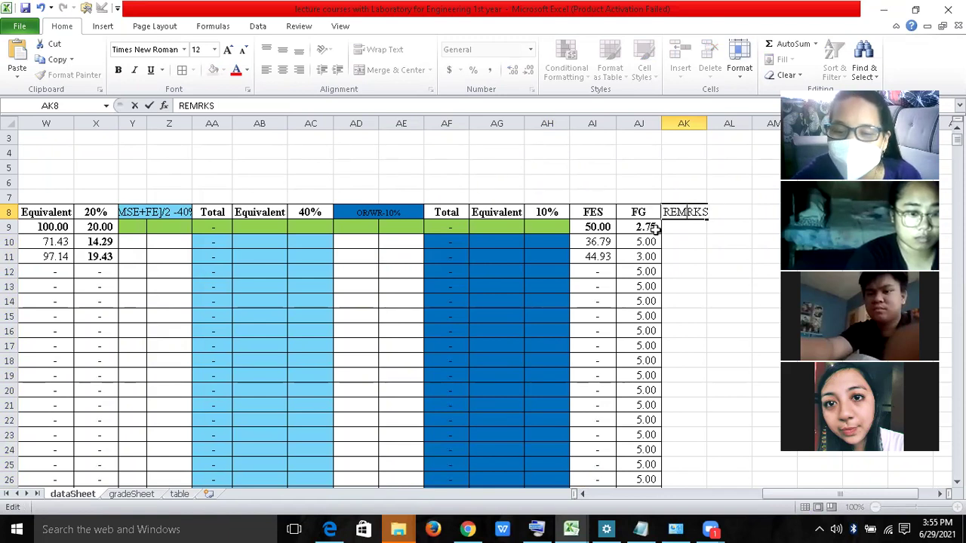
click(544, 528)
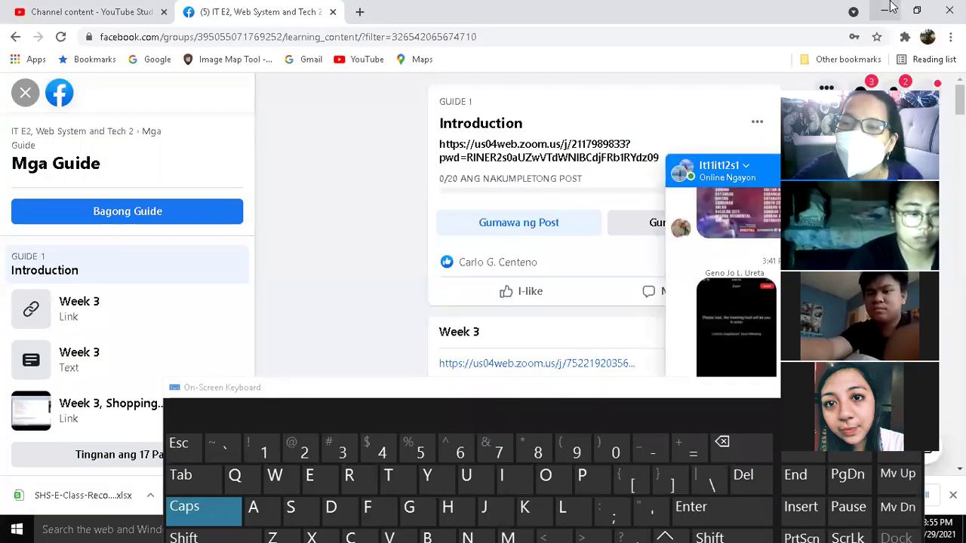
click(891, 7)
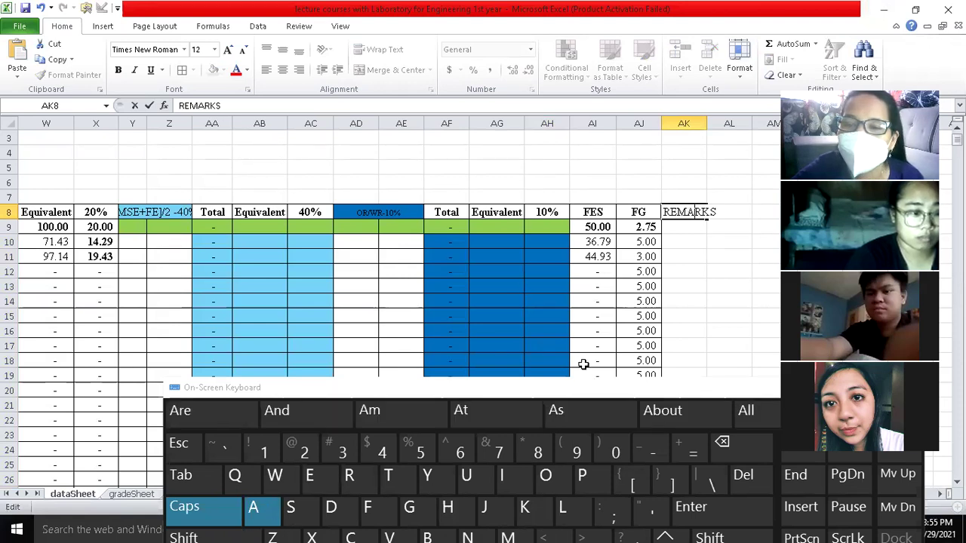
key(Return)
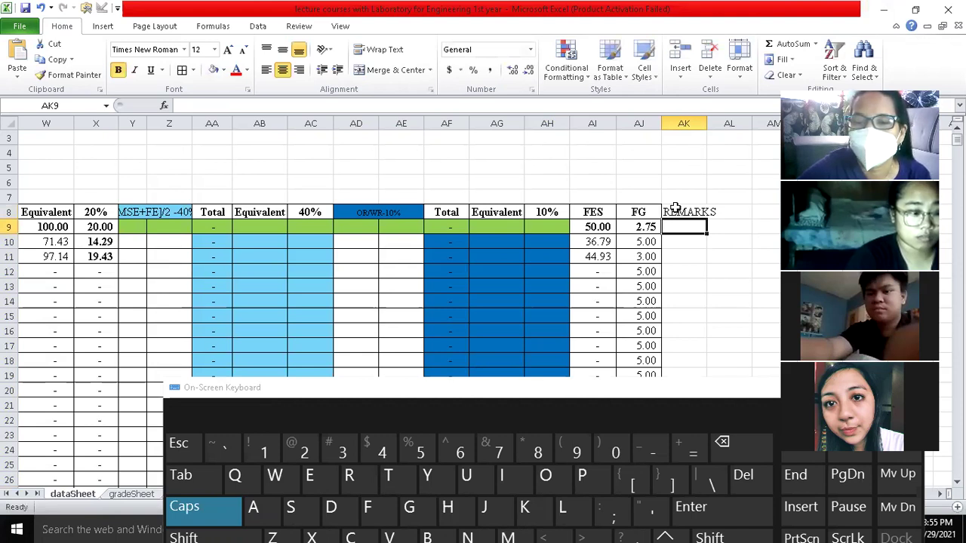
- Make the REMARKS header bold and widen column AK to fit it
click(679, 212)
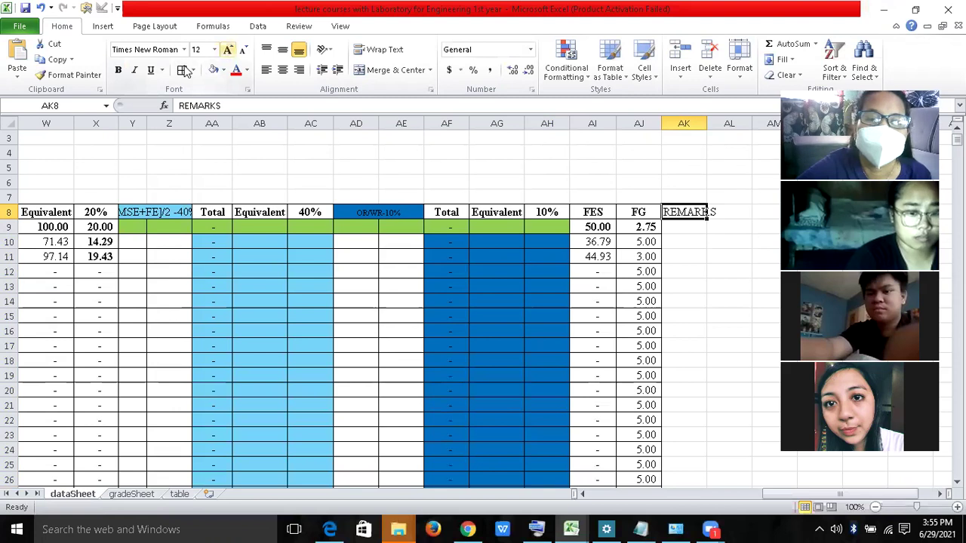
click(119, 70)
drag(707, 121, 725, 121)
click(708, 119)
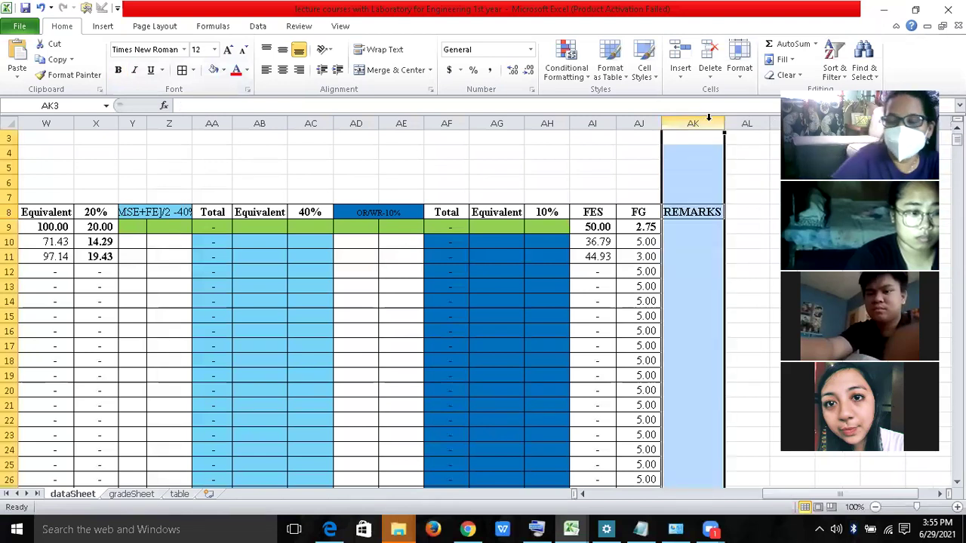
- Apply all borders to the REMARKS cells AK9:AK74
key(Down)
key(Down)
key(Down)
key(Down)
key(Down)
key(Down)
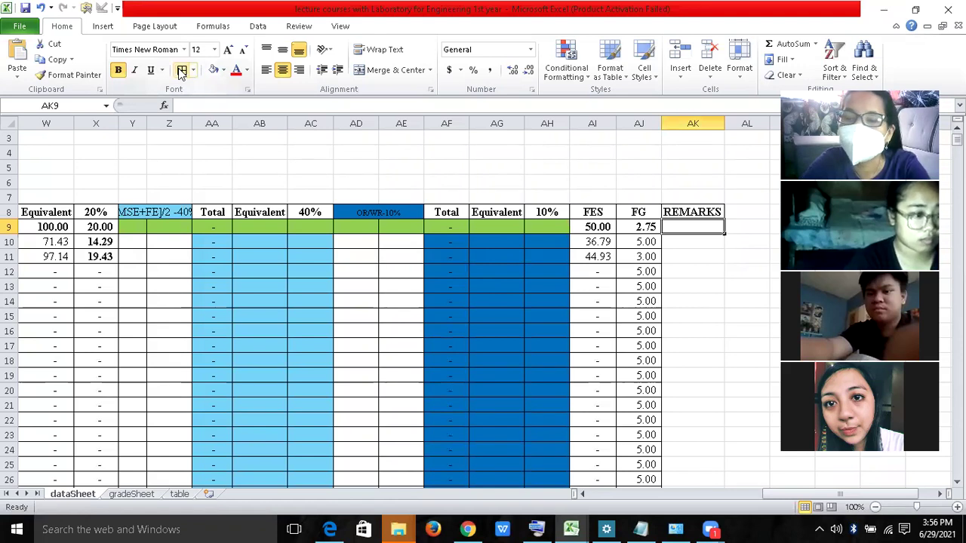
key(shift+Page_Down)
key(shift+Page_Down)
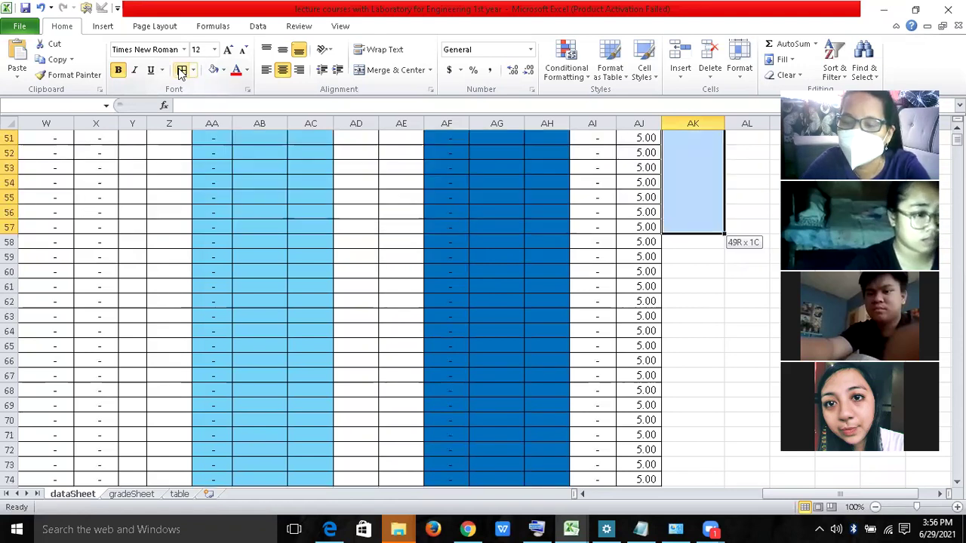
key(shift+Page_Down)
key(shift+Page_Up)
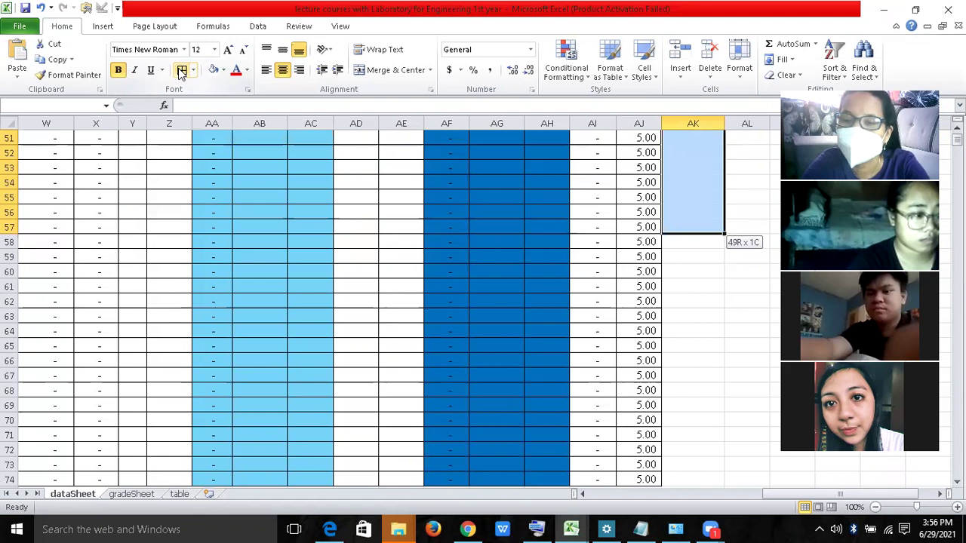
key(shift+Down)
key(shift+Down)
key(shift+Down)
key(shift+Down)
key(shift+Down)
key(shift+Down)
key(shift+Down)
key(shift+Down)
key(shift+Down)
key(shift+Down)
key(shift+Down)
key(shift+Down)
key(shift+Down)
key(shift+Down)
key(shift+Down)
key(shift+Down)
key(shift+Down)
key(shift+Down)
key(shift+Down)
key(shift+Down)
key(shift+Down)
key(shift+Down)
key(shift+Down)
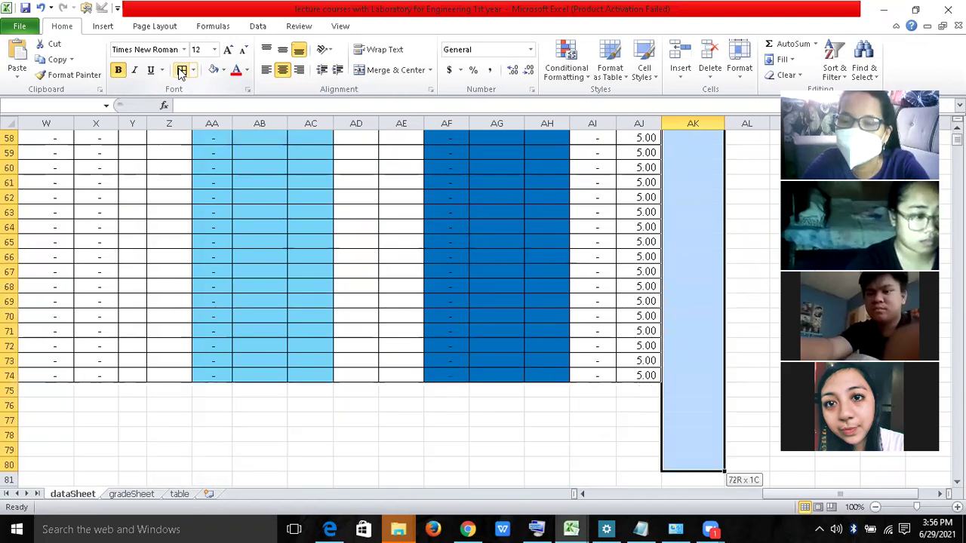
key(shift+Up)
key(shift+Up)
key(shift+Up)
key(shift+Up)
key(shift+Up)
key(shift+Up)
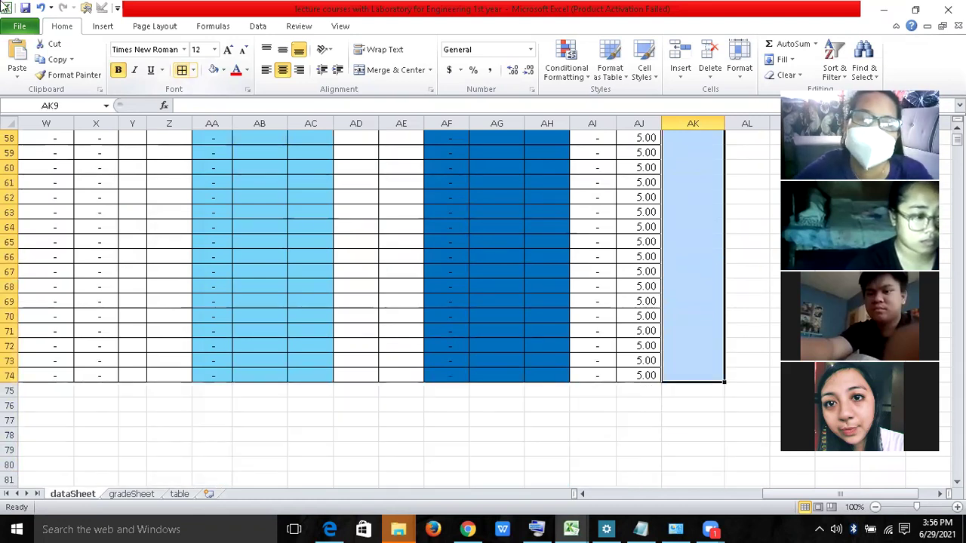
click(181, 71)
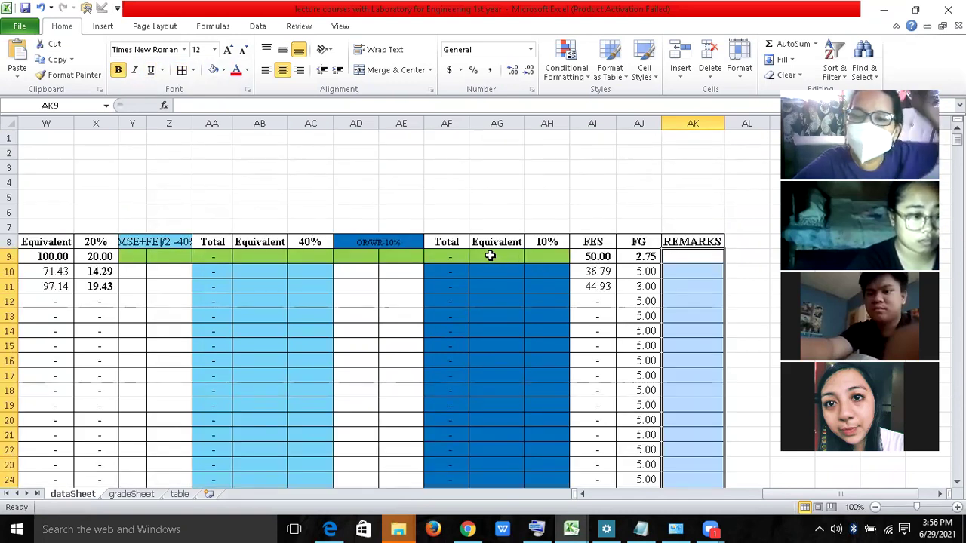
- Enter an OR/WR maximum score of 5 in AD9 and a first student score of 4 in AD10
click(365, 255)
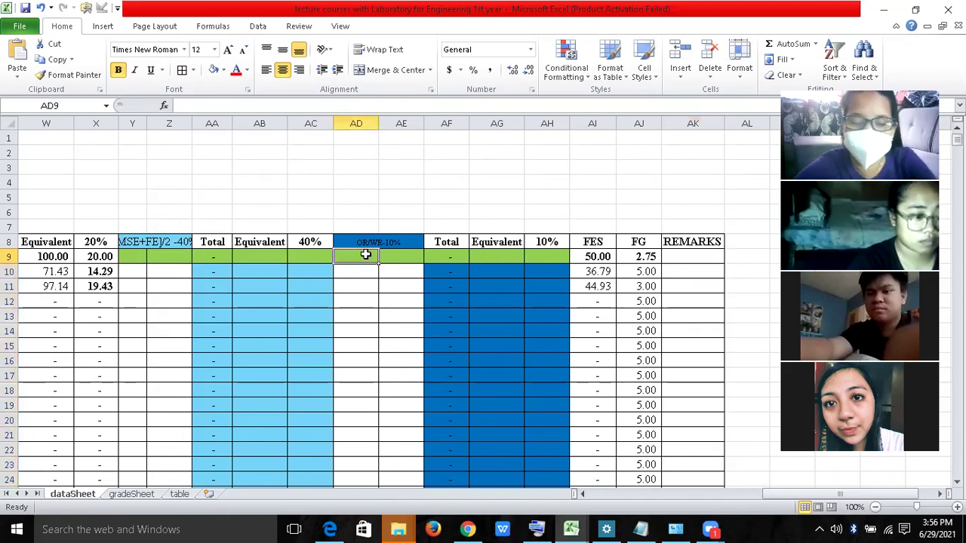
text(5)
key(Return)
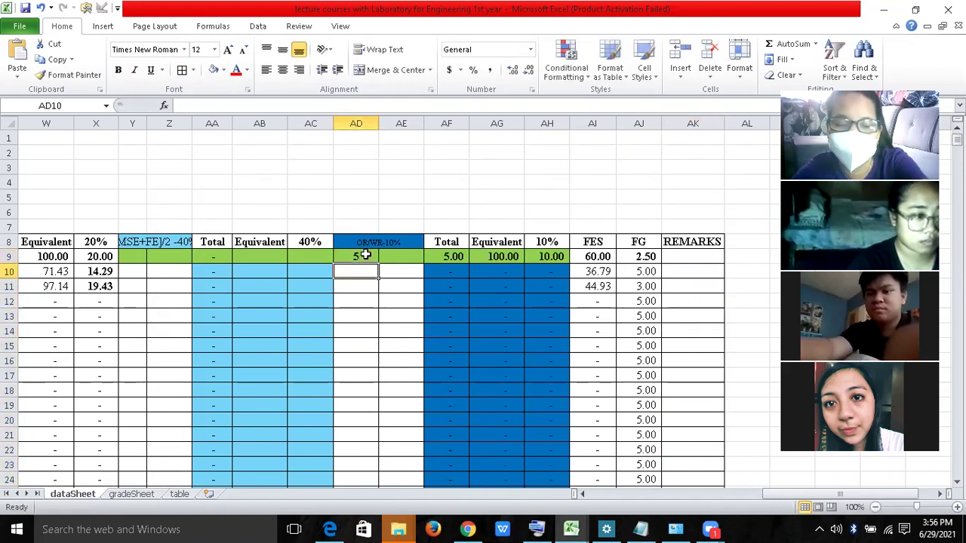
text(4)
key(Return)
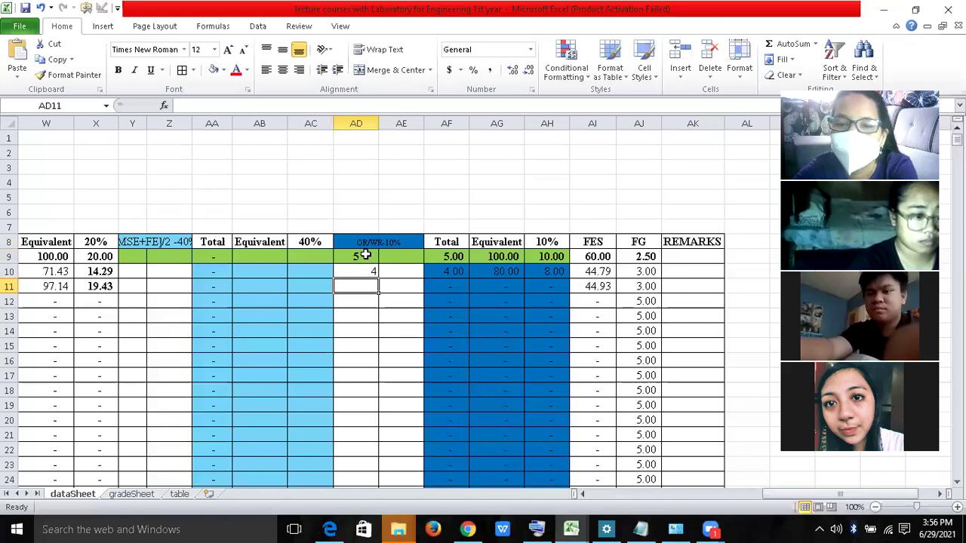
- Enter 35 as the first MSE+FE maximum score in Y9 and 34 as the first student's score in Y10
key(Up)
key(Up)
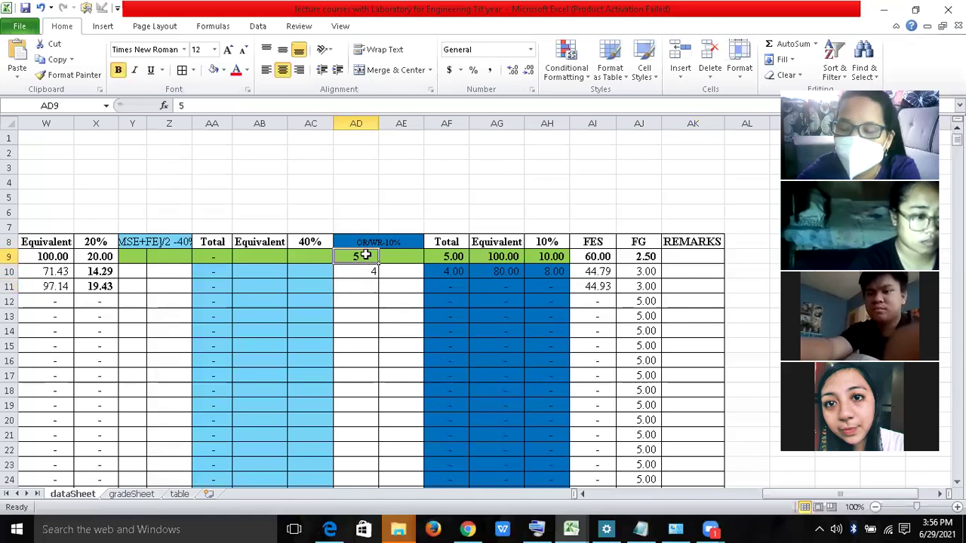
key(Left)
key(Left)
key(Left)
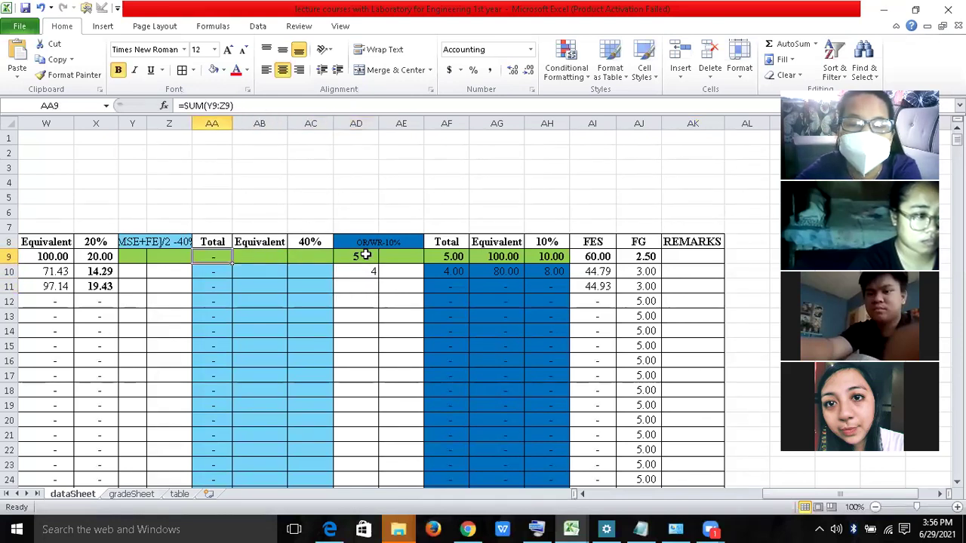
key(Left)
key(Left)
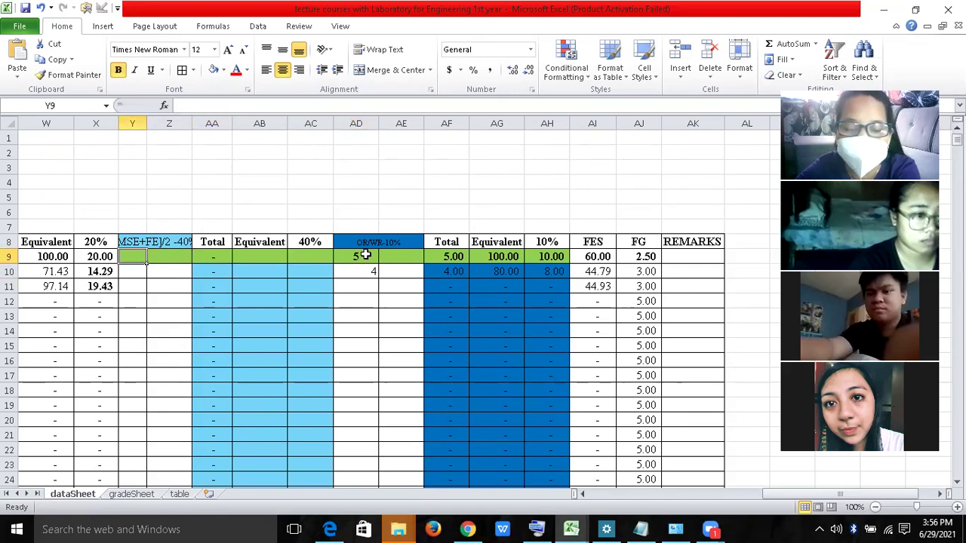
text(35)
key(Return)
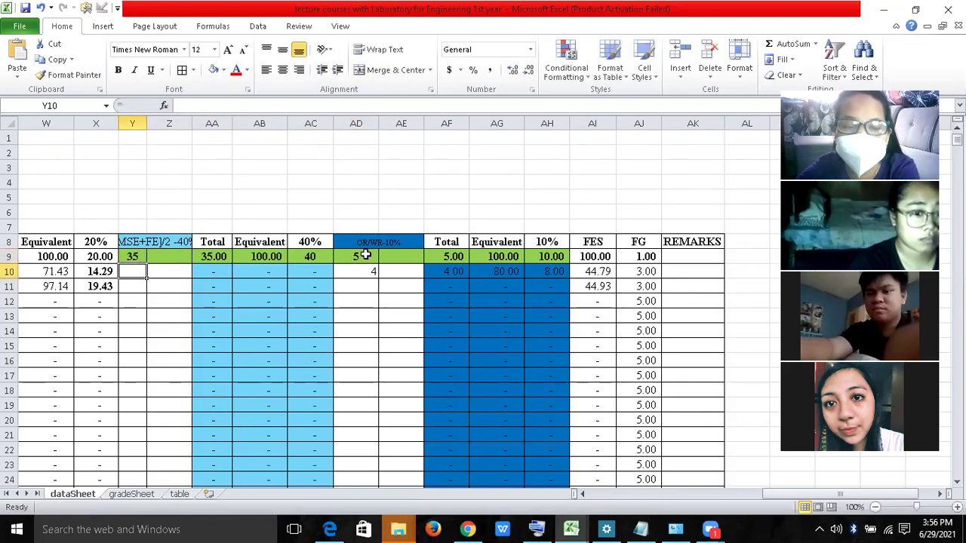
text(34)
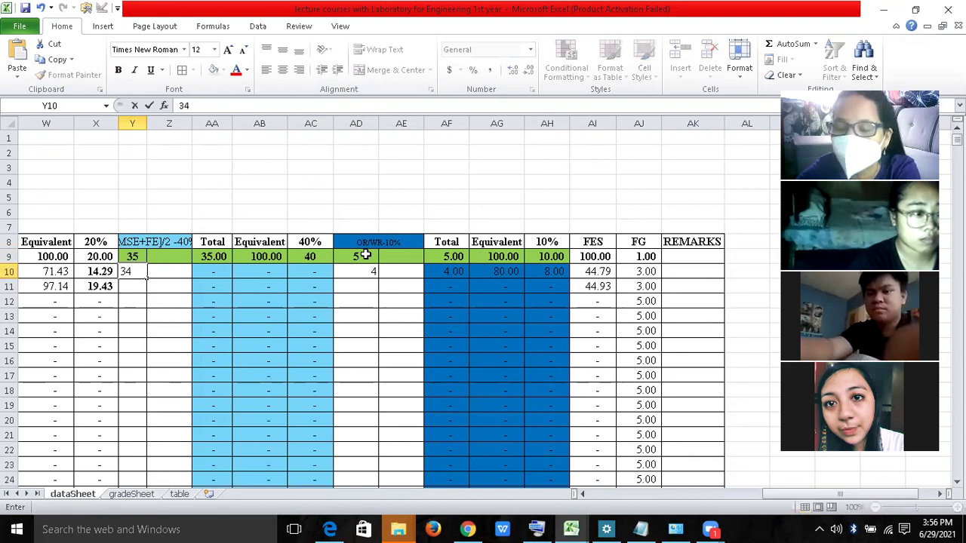
key(Tab)
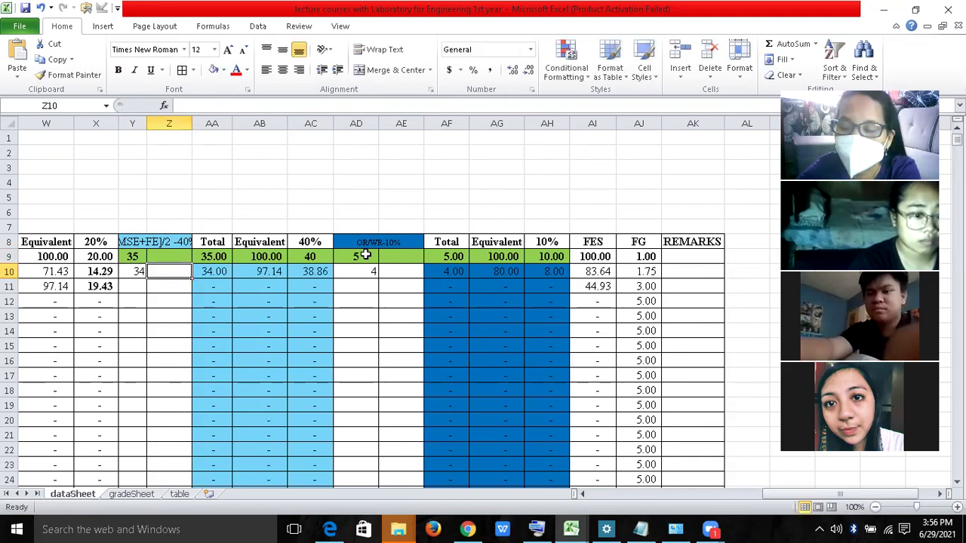
- Enter 45 as the second MSE+FE maximum score in Z9 and 45 as the first student's score in Z10
key(Up)
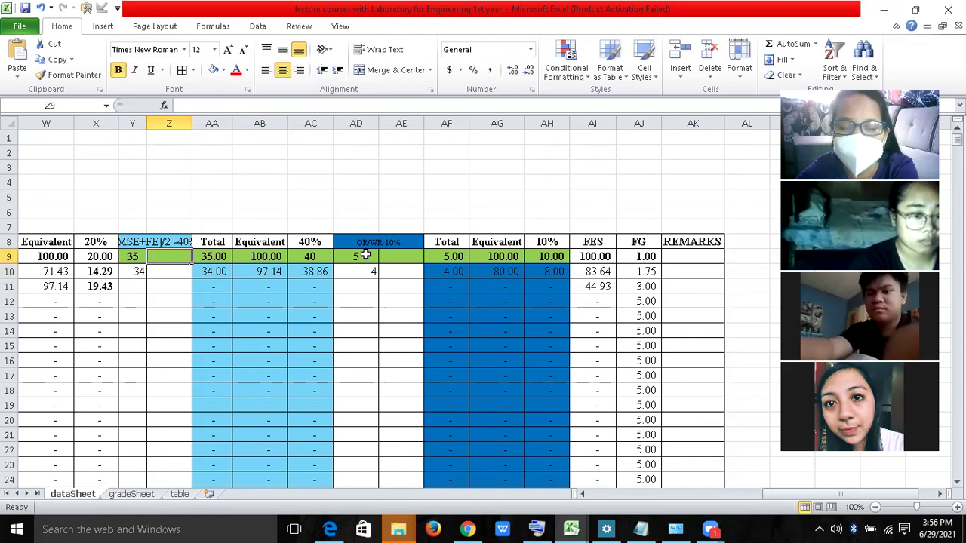
text(45)
key(Return)
text(45)
key(Return)
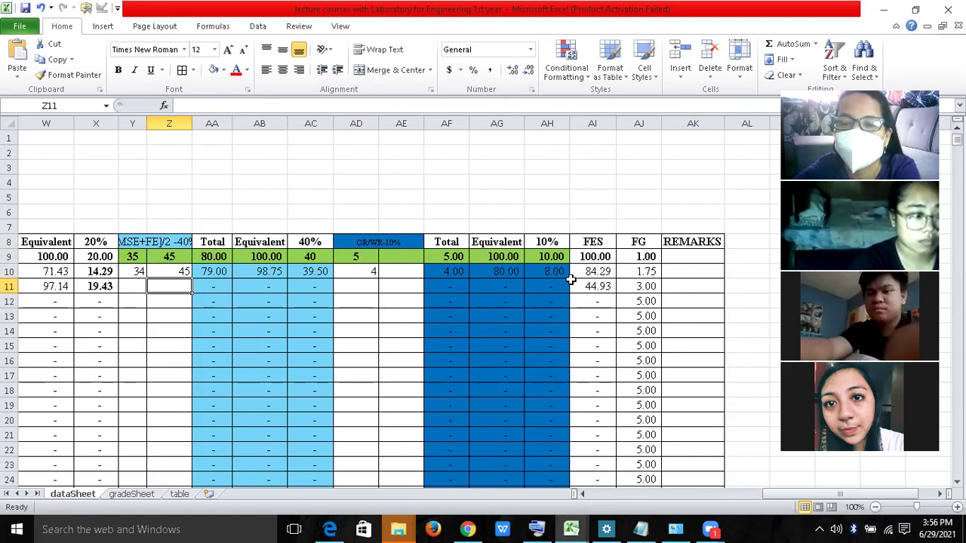
- Open the table sheet and auto-fit column B so the grade equivalents show their full decimals
click(687, 258)
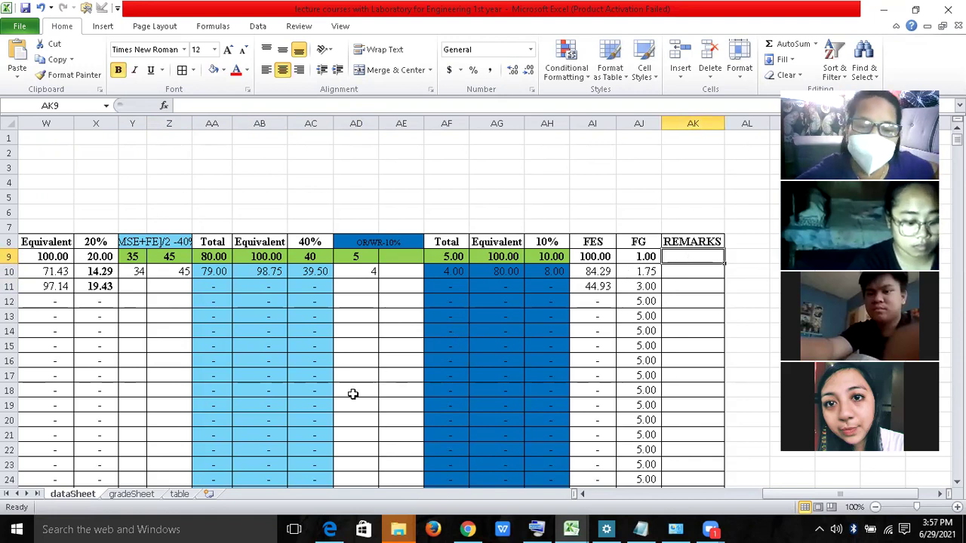
click(181, 494)
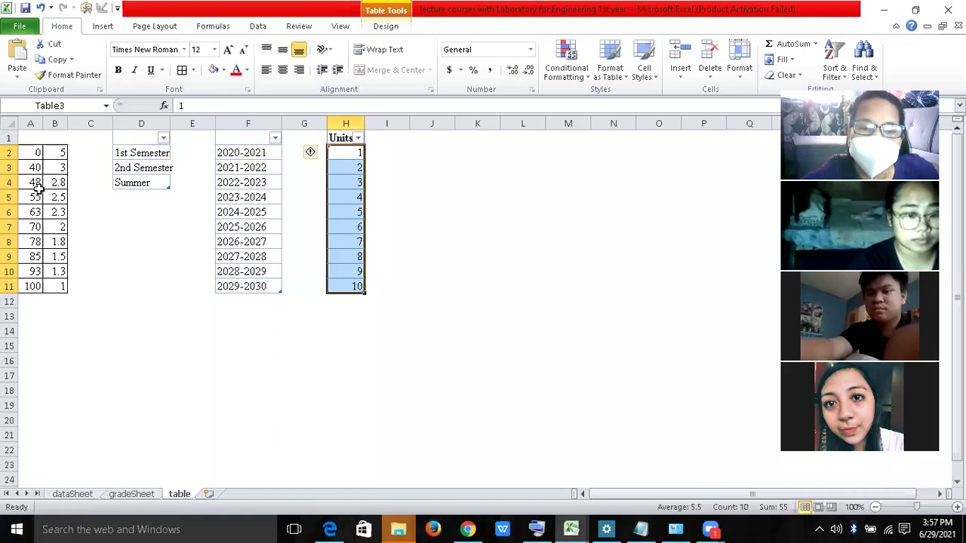
double_click(66, 121)
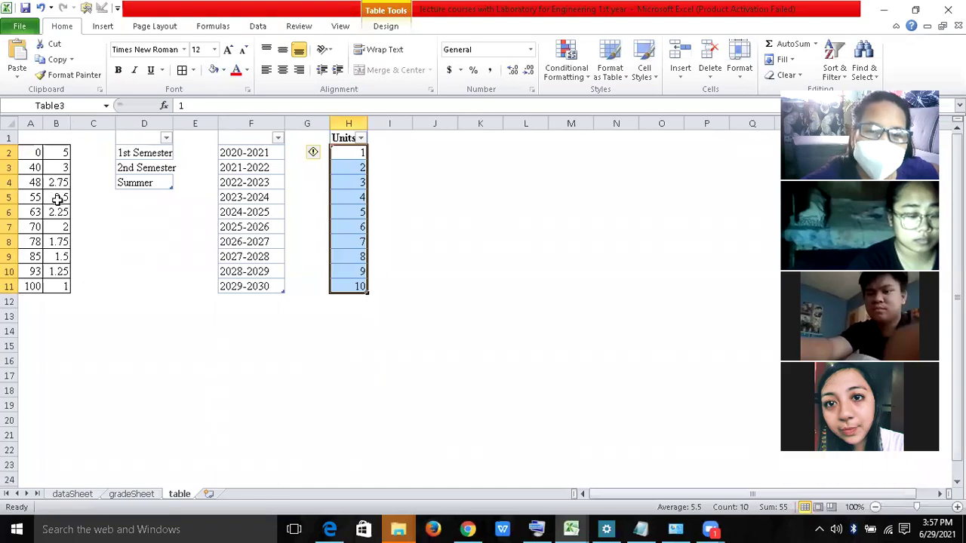
- Set the highest score threshold in A11 of the grade equivalents table to 99
click(33, 283)
text(99)
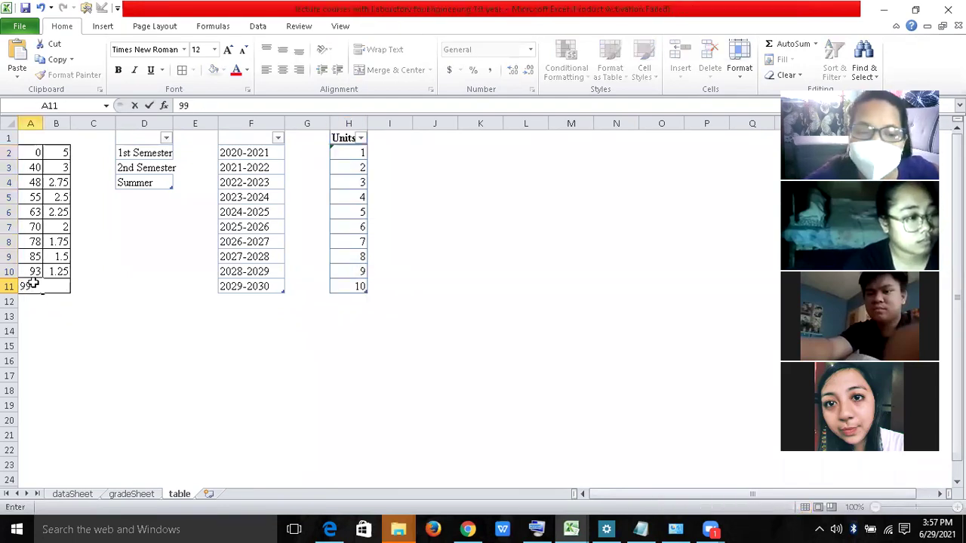
key(Return)
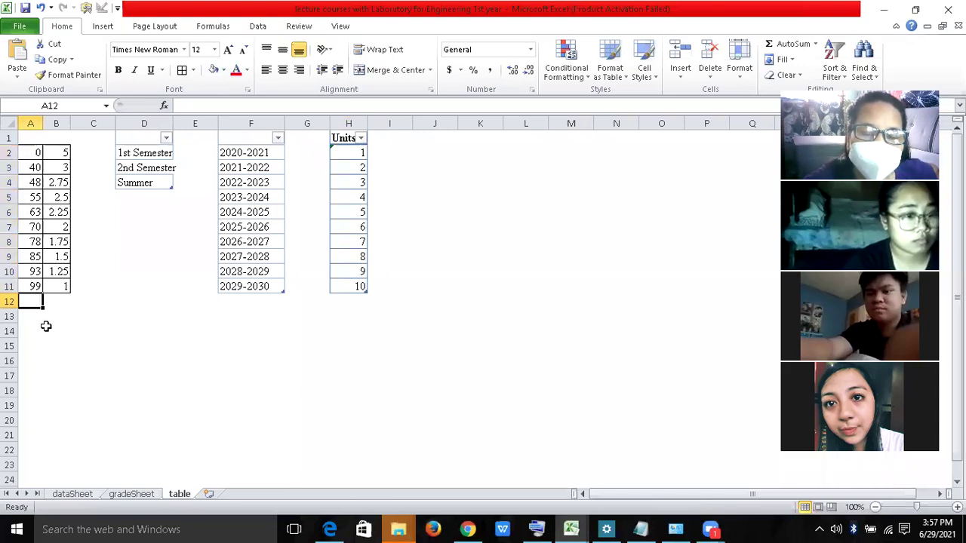
click(34, 287)
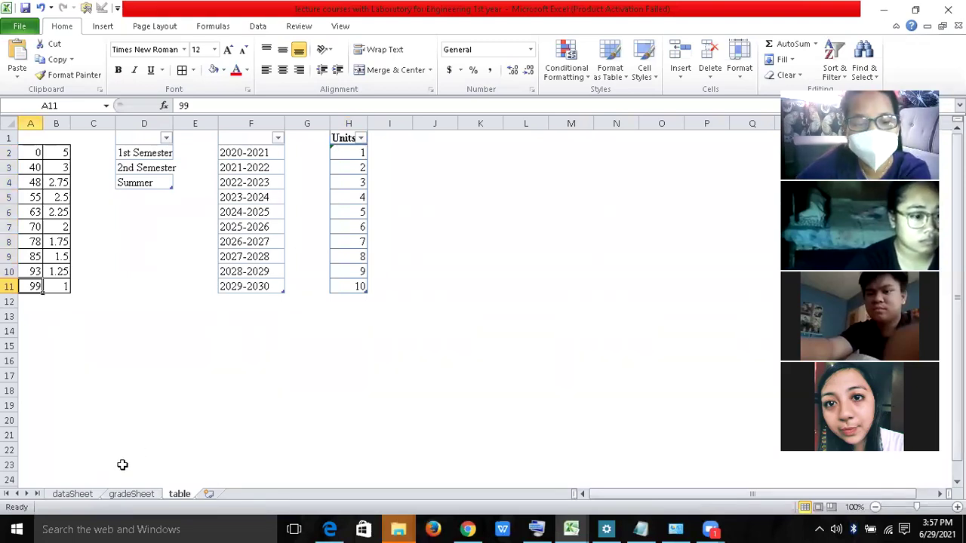
- Try the formula =LOOKUP(AJ9,table!$A$2:$B$11) in AK9 of dataSheet as the first remark
click(89, 495)
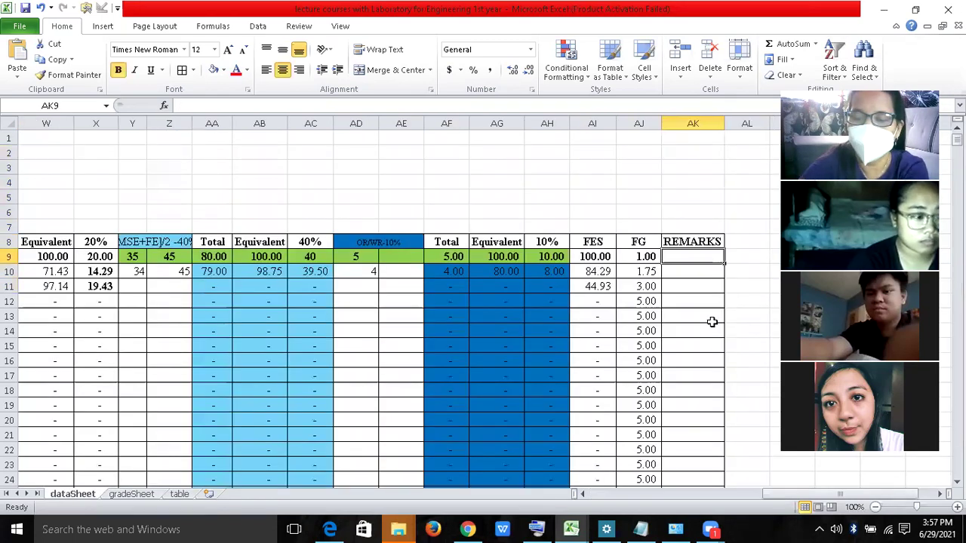
text(=LOOKUP)
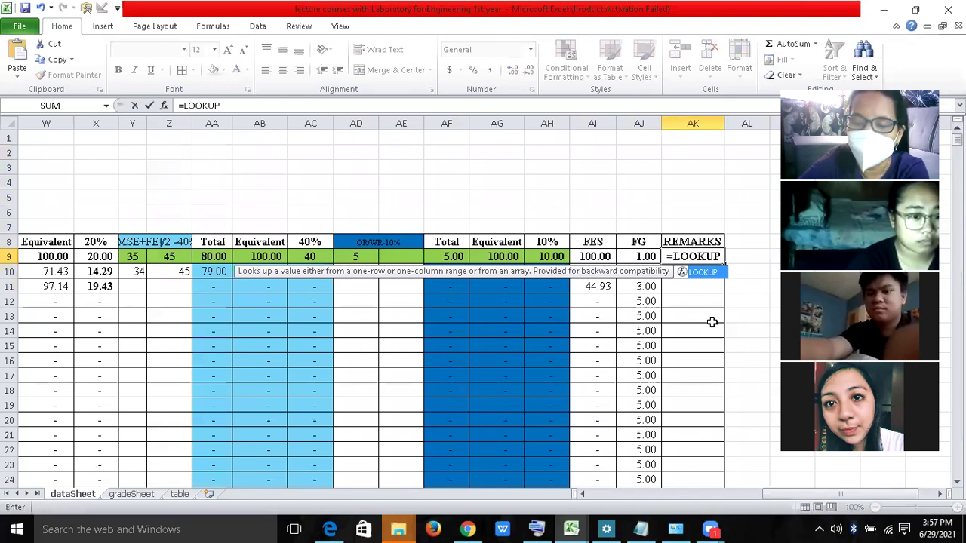
text(()
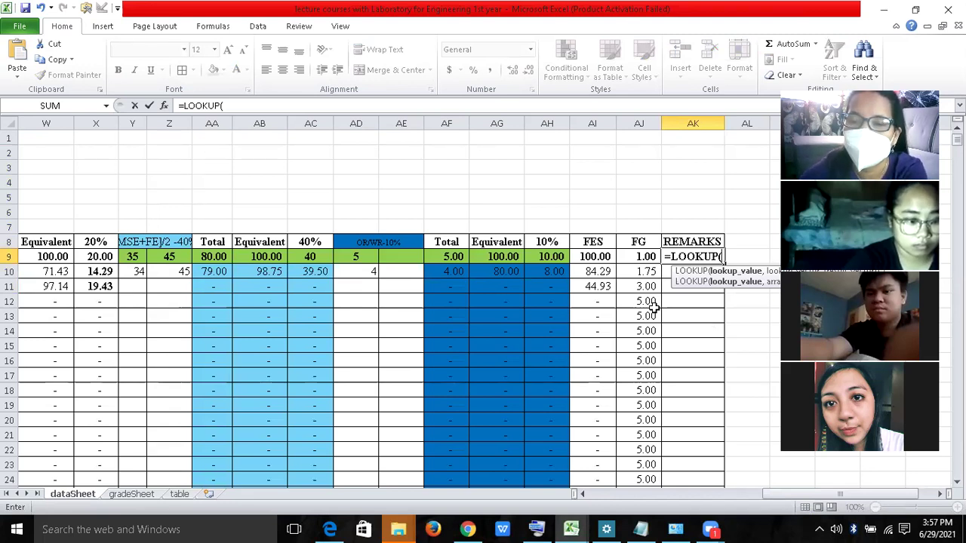
click(644, 257)
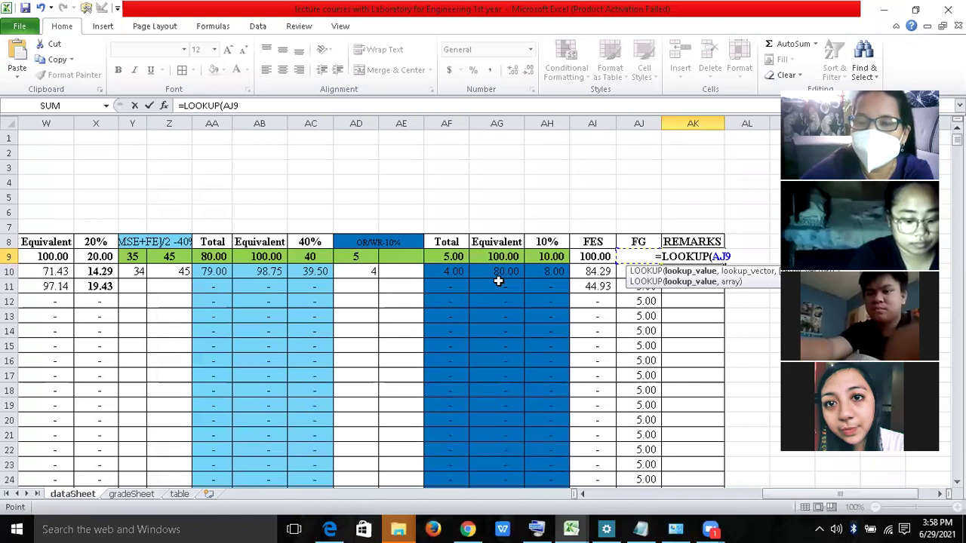
text(,)
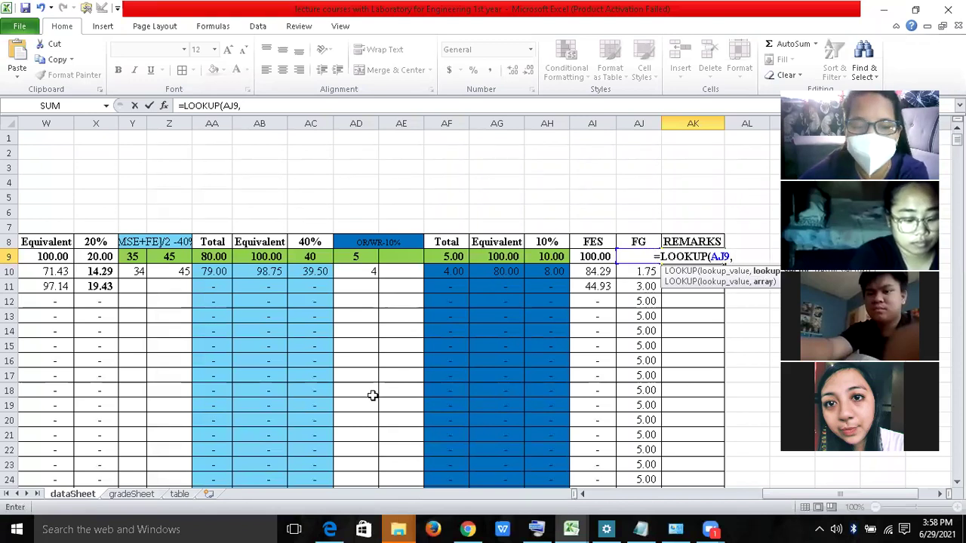
click(180, 495)
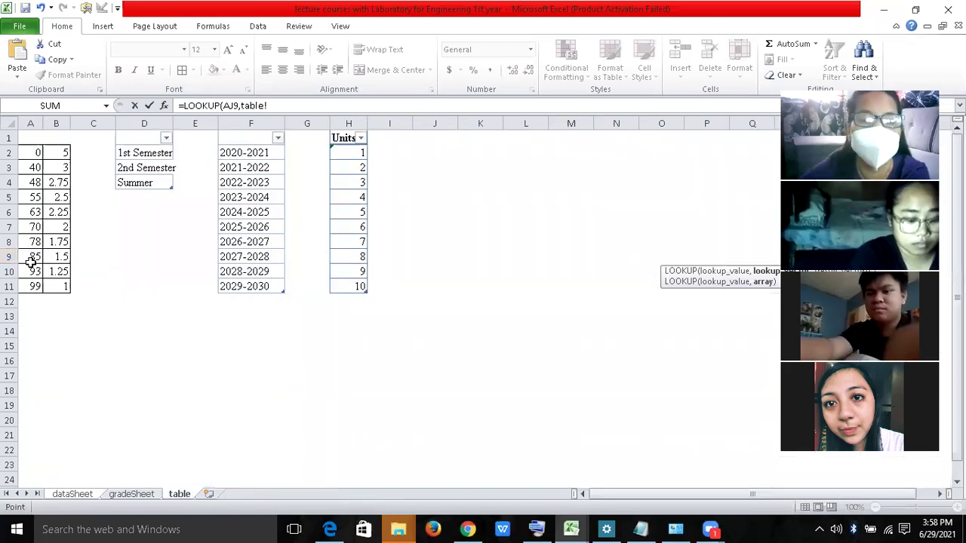
drag(29, 154, 56, 282)
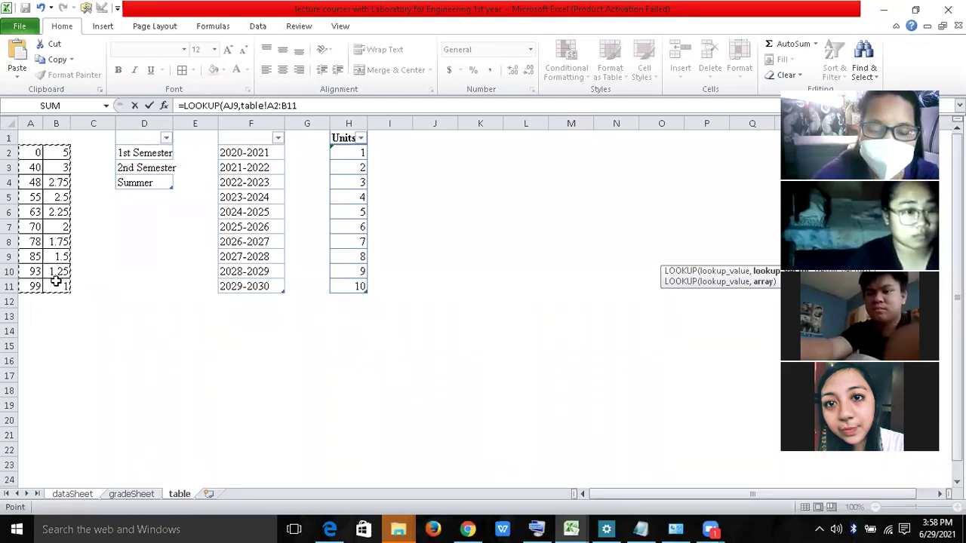
key(F4)
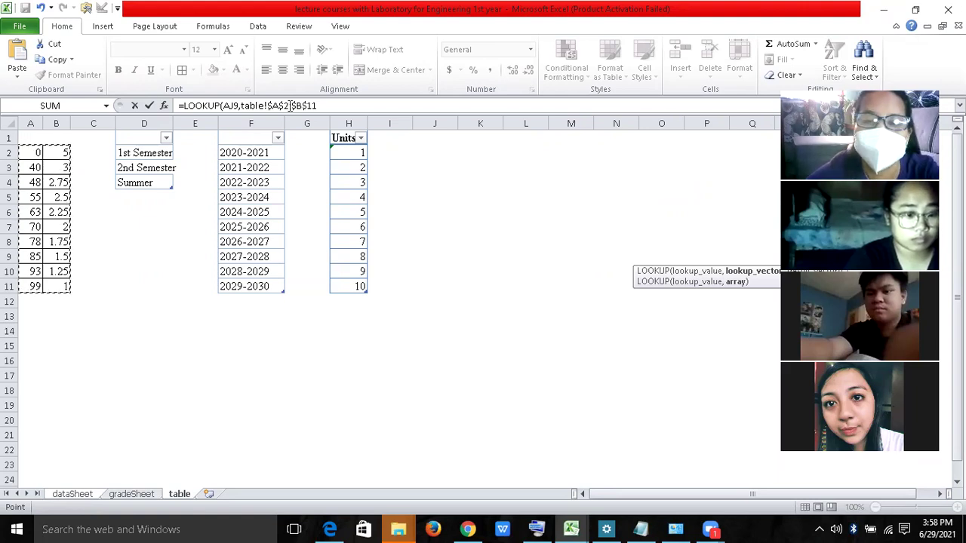
click(335, 105)
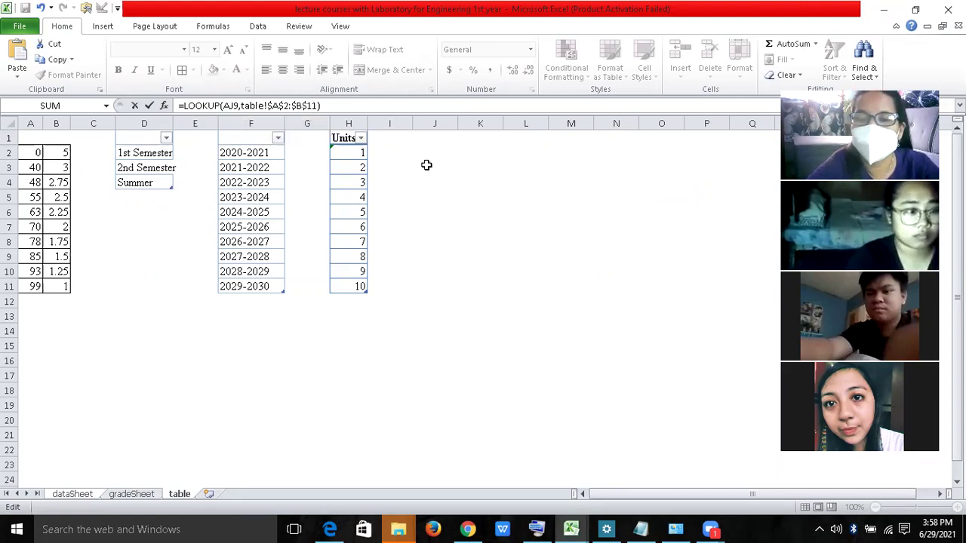
key(Return)
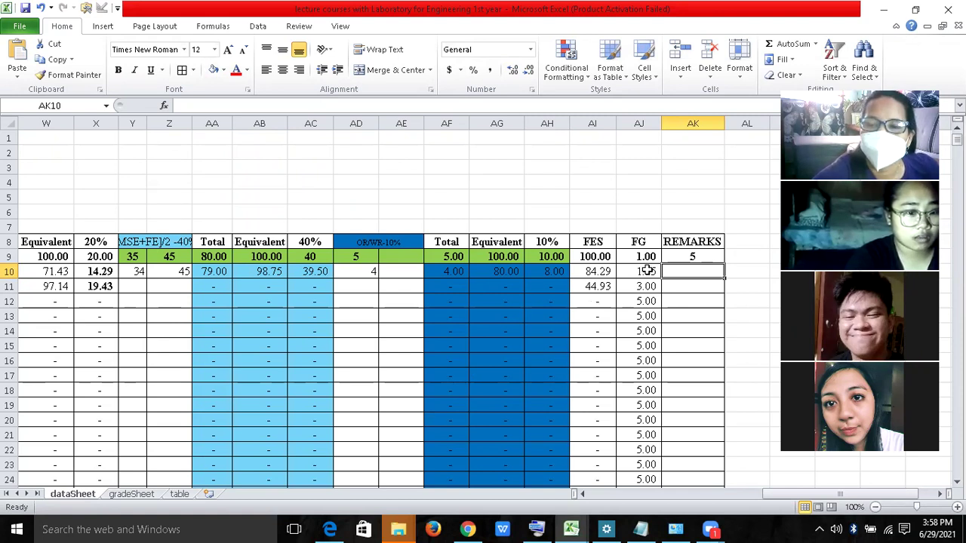
- Replace the formula in AK9 with an IF that returns "Passed" when AJ9<=3, leaving its false value open
click(688, 257)
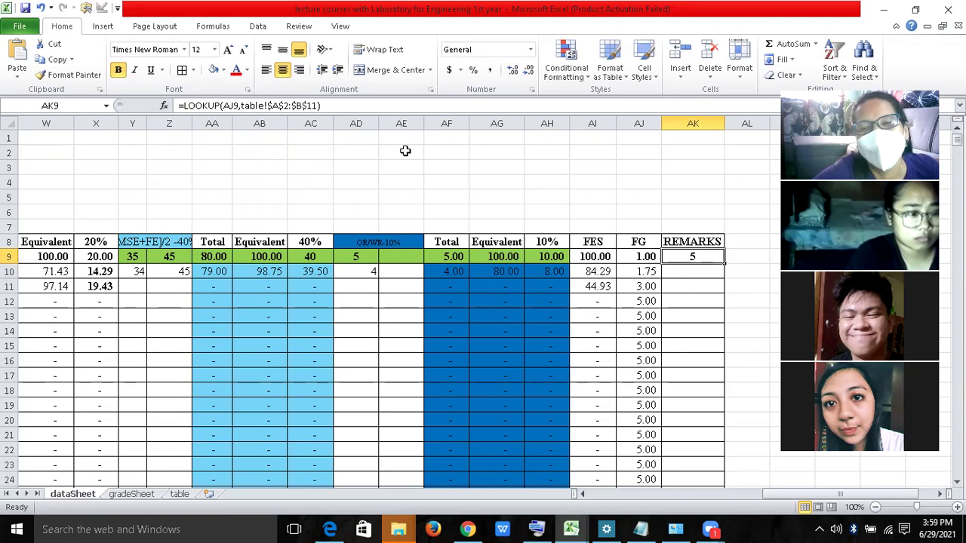
click(185, 105)
key(shift+End)
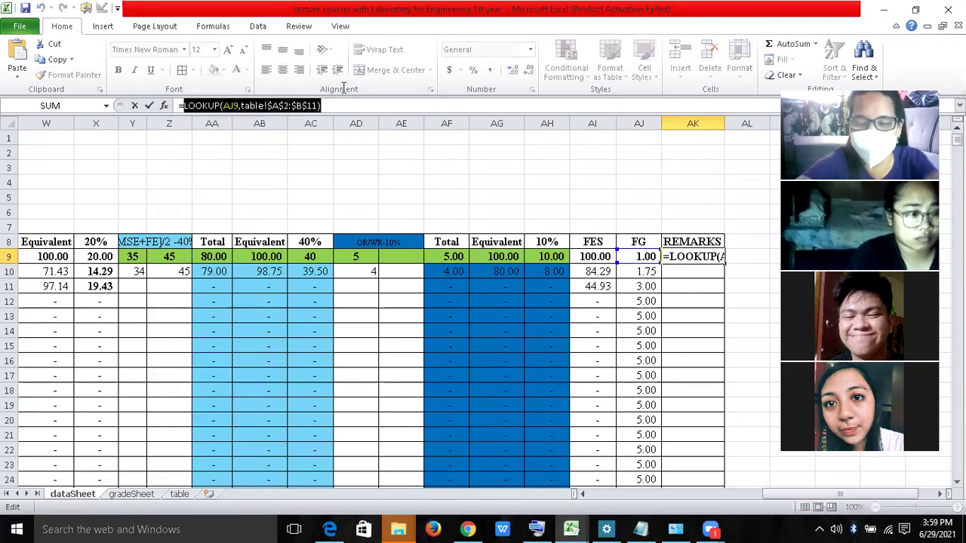
text(IF)
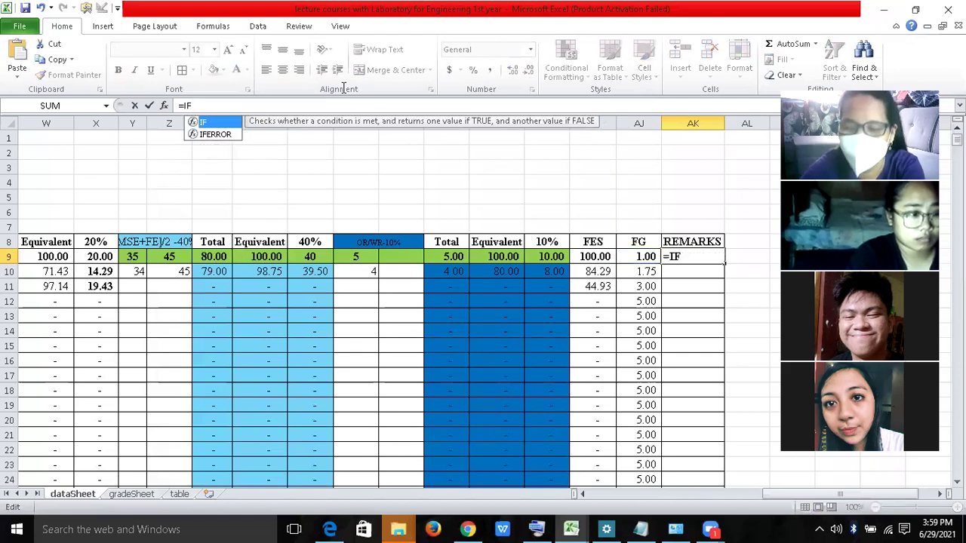
text(()
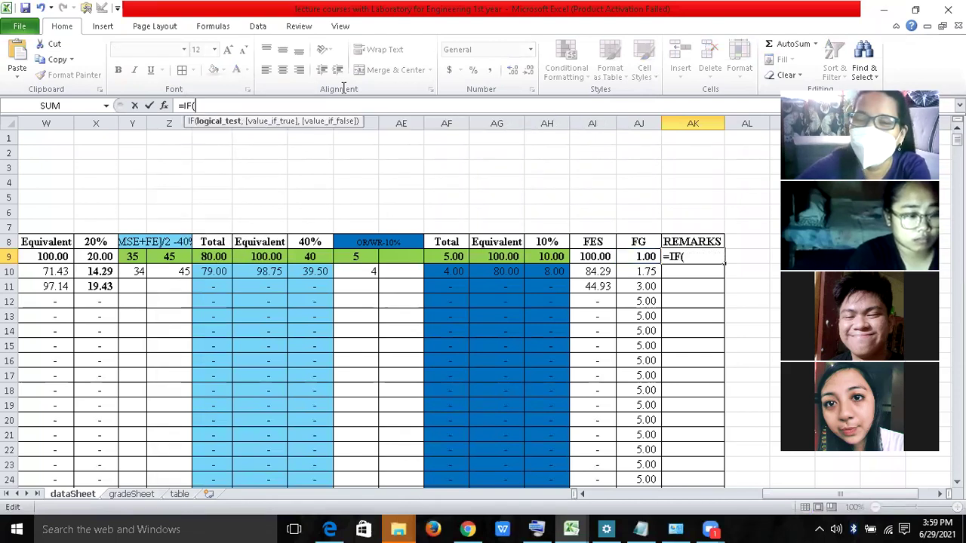
click(647, 255)
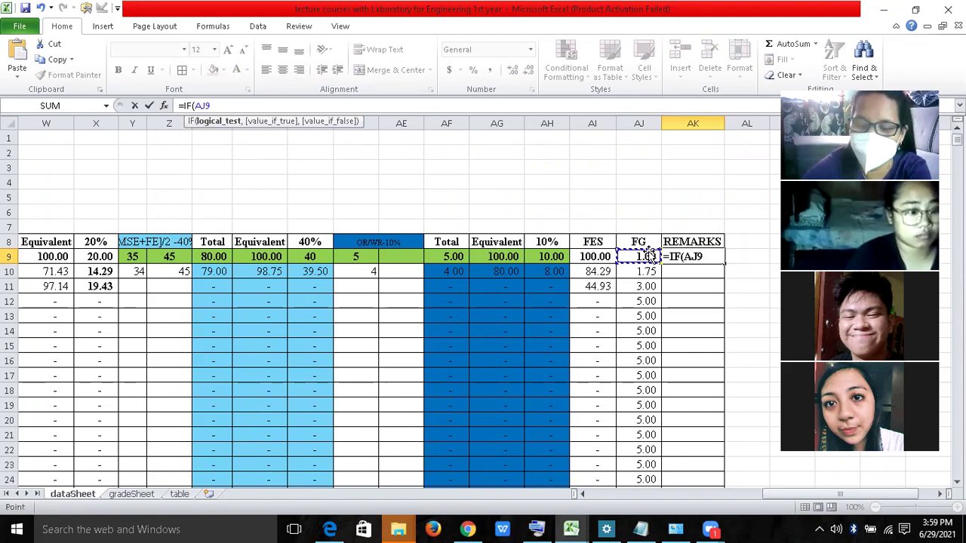
text(<=)
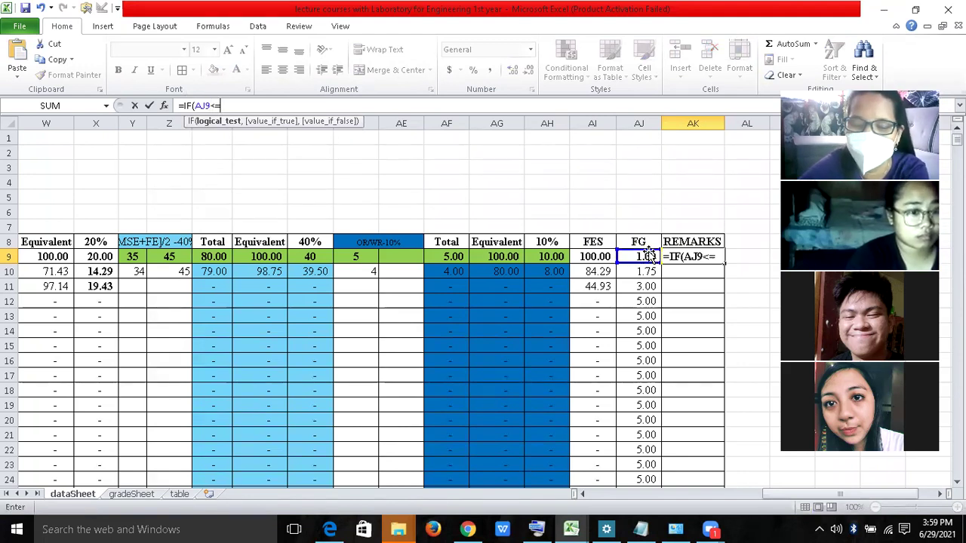
text(3,"P)
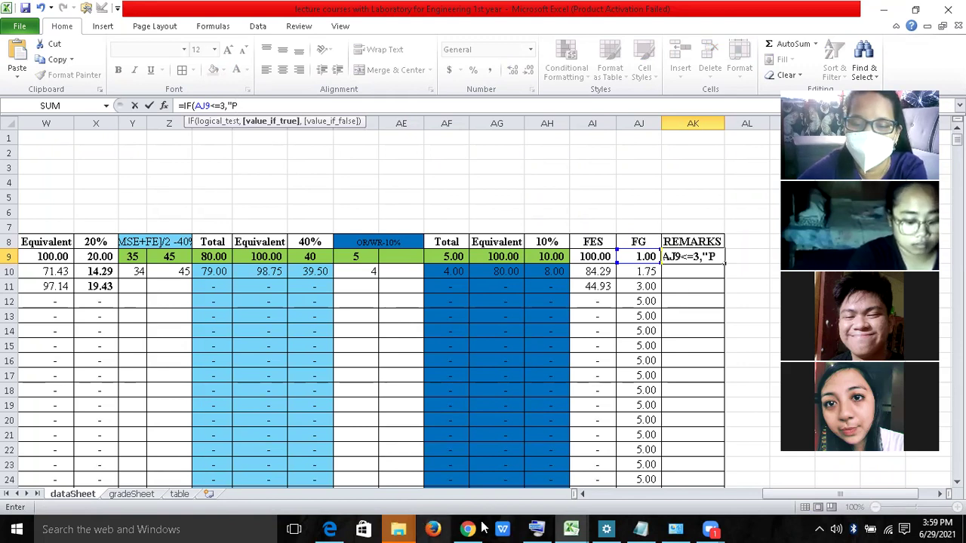
click(538, 526)
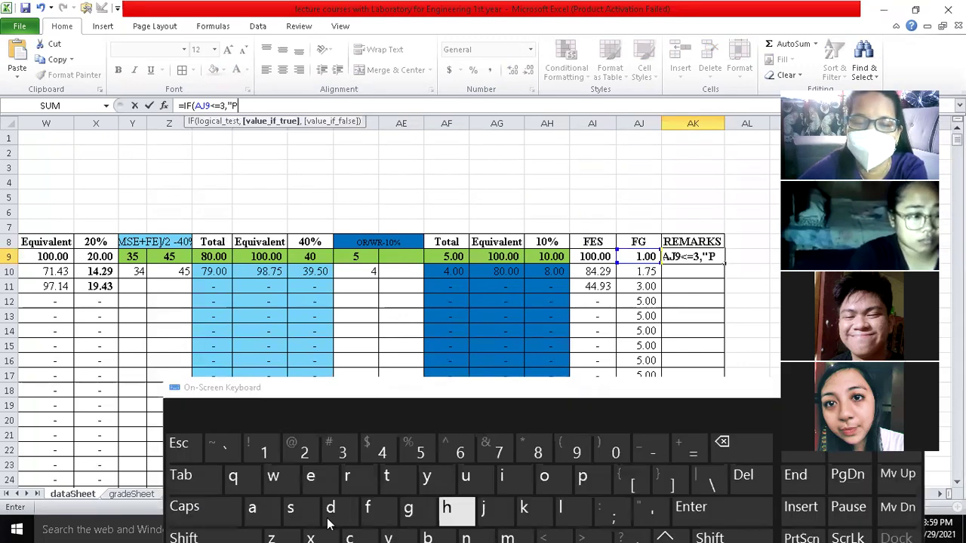
text(a)
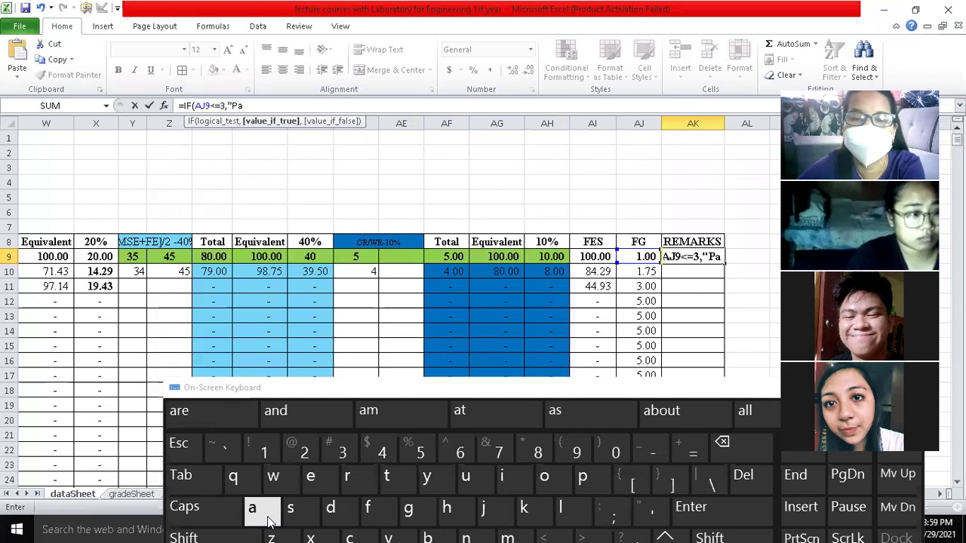
text(ssed)
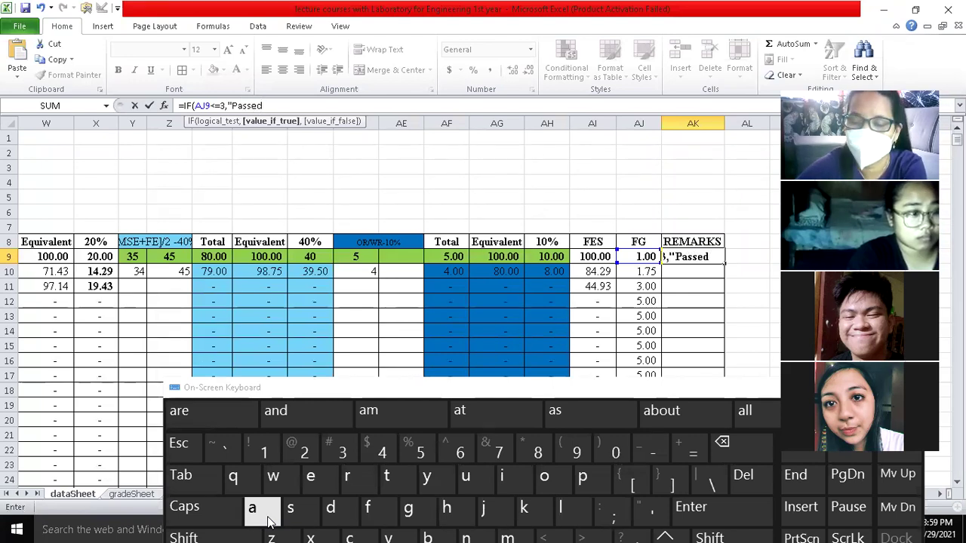
text(",)
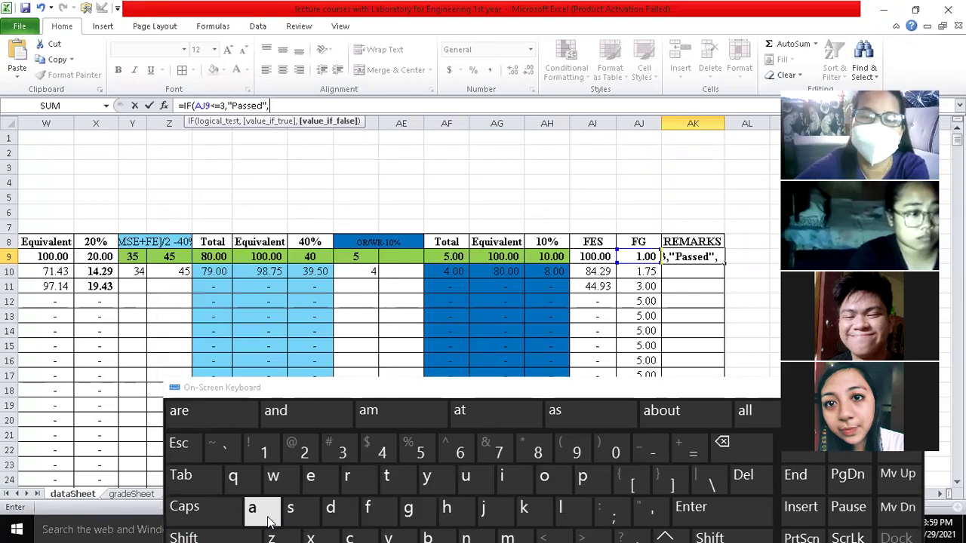
- Nest a second IF as the false value in AK9's formula, returning "NFE" when AJ9=7
text(if)
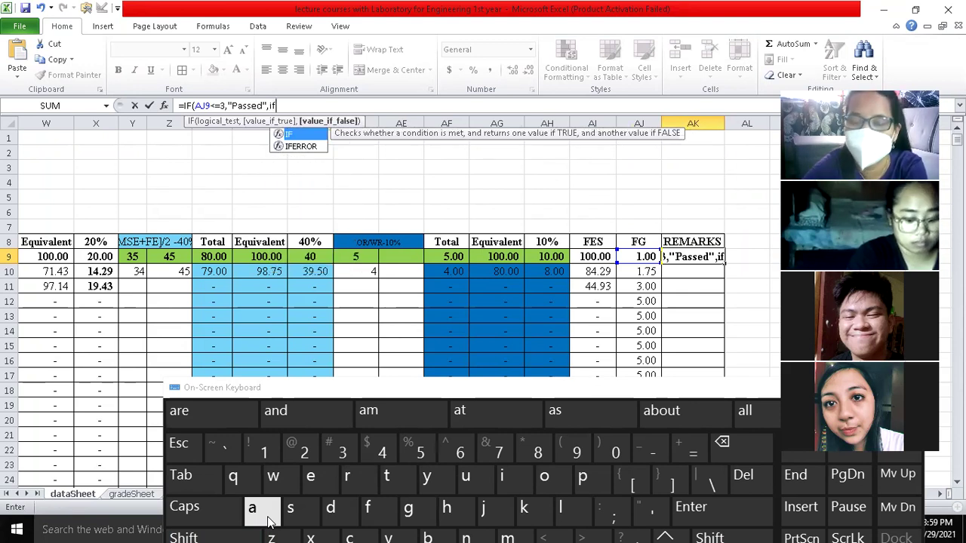
text(()
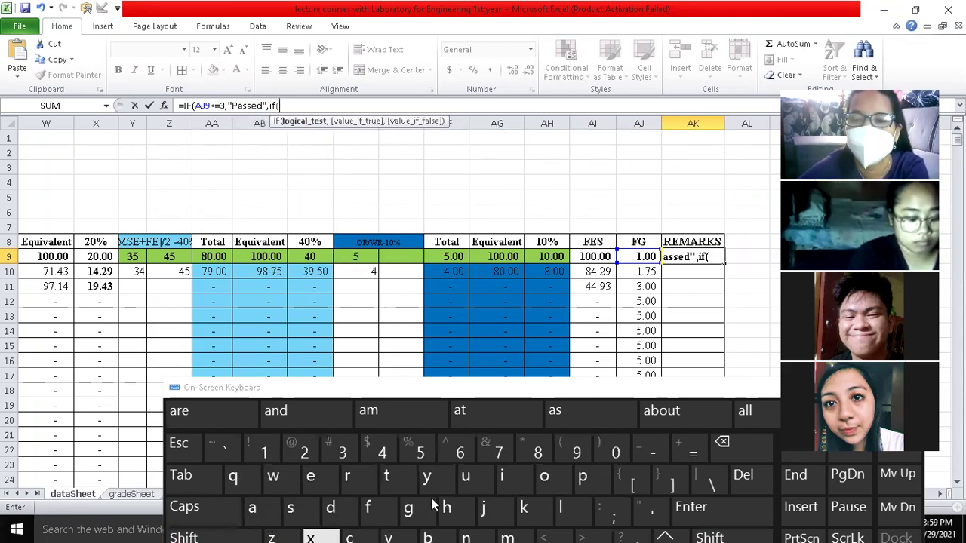
click(648, 257)
text(=)
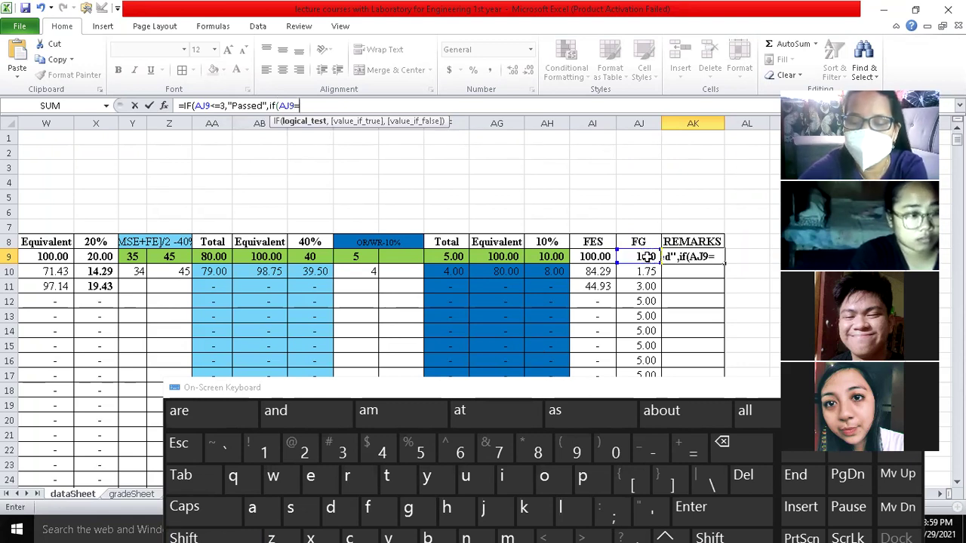
text(7,)
key(shift)
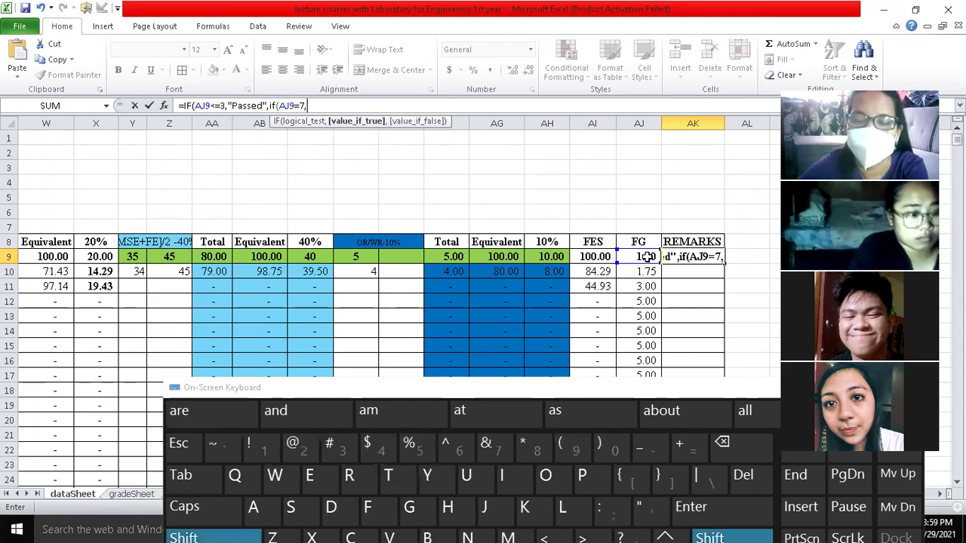
text(")
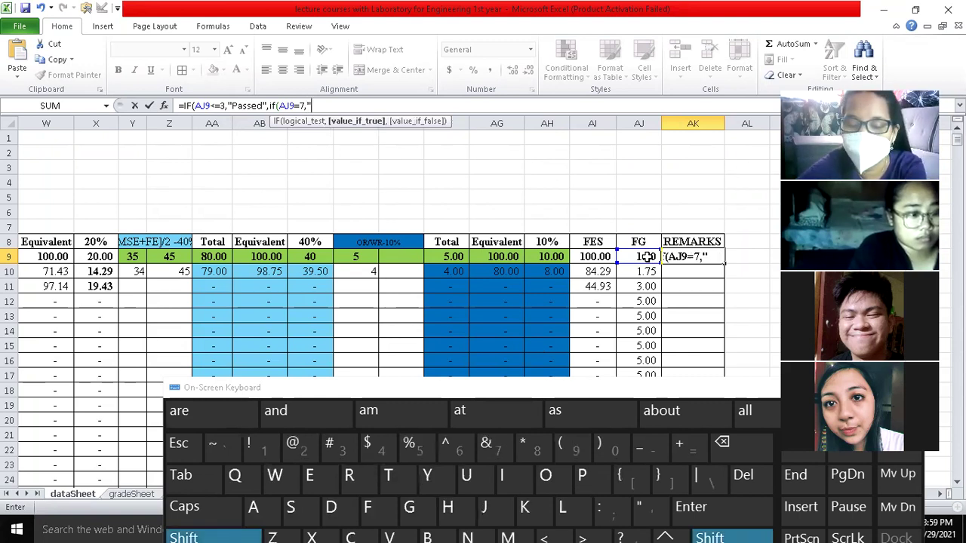
text(n)
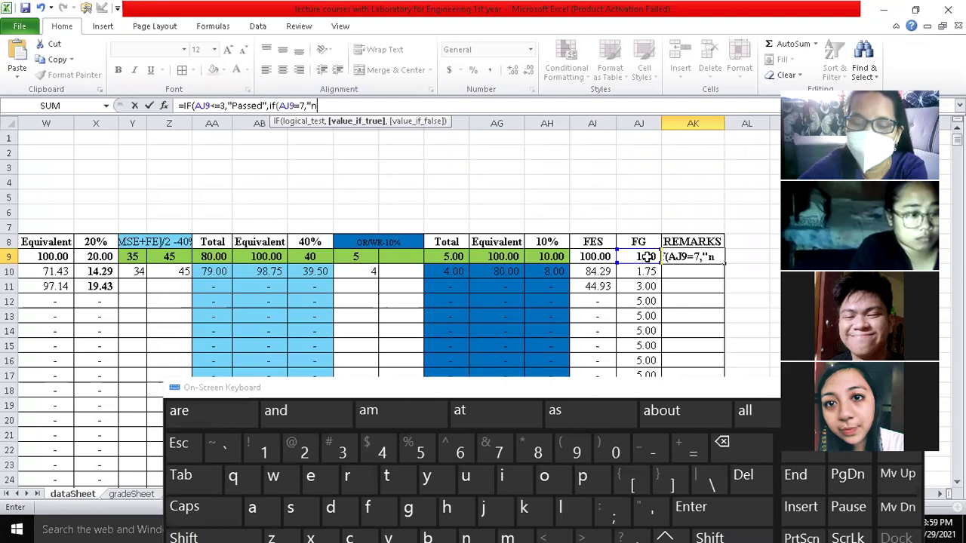
key(BackSpace)
key(Caps_Lock)
text(N)
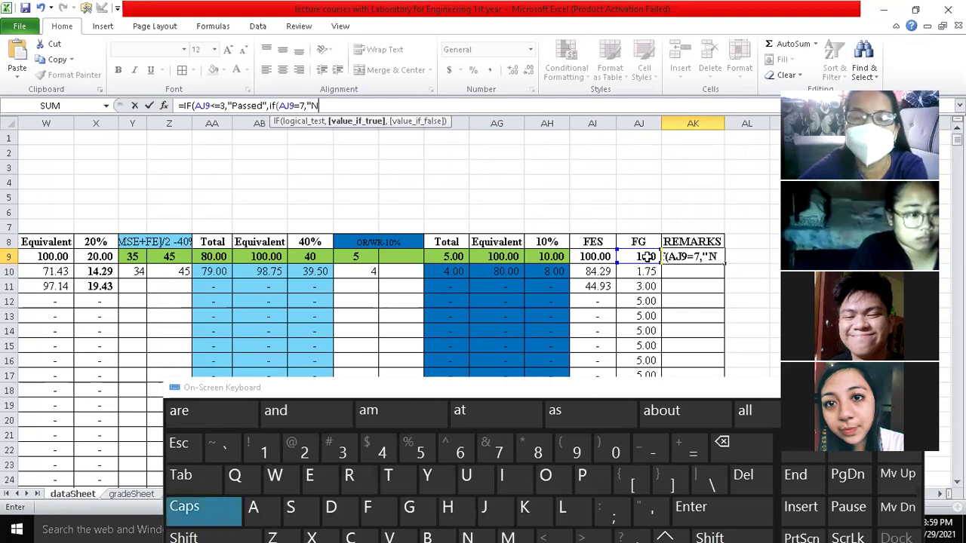
text(FE)
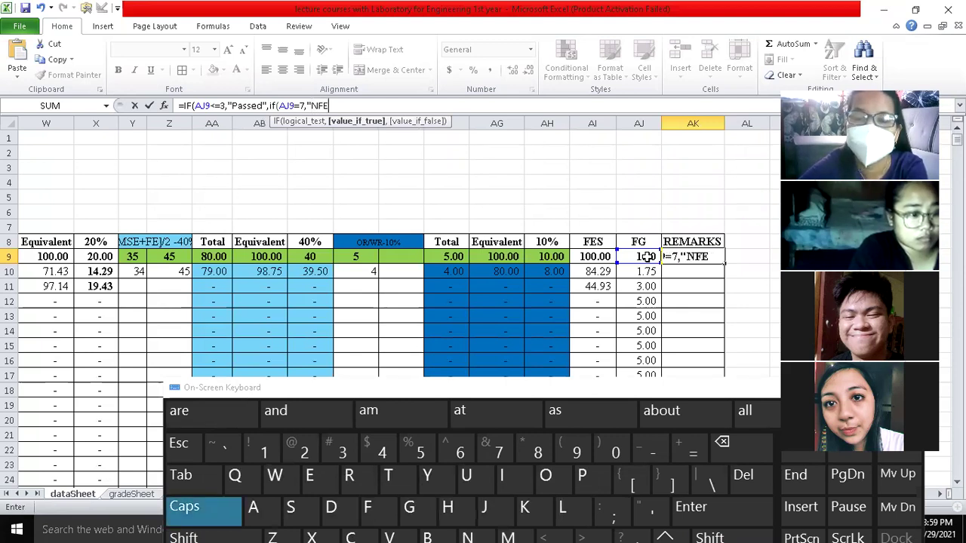
text(",)
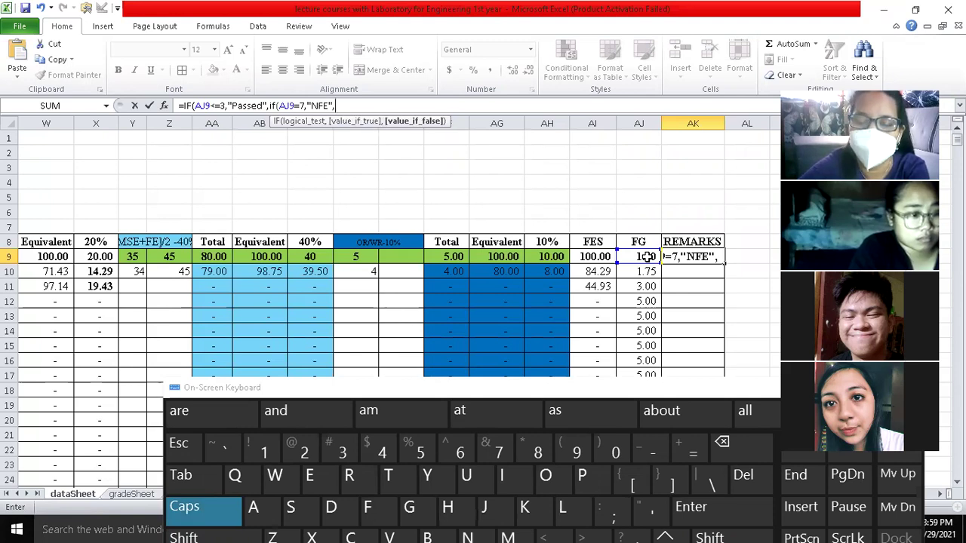
- Nest a third IF as the false value in AK9's formula, returning "Dropped" when AJ9=9
key(Caps_Lock)
text(if)
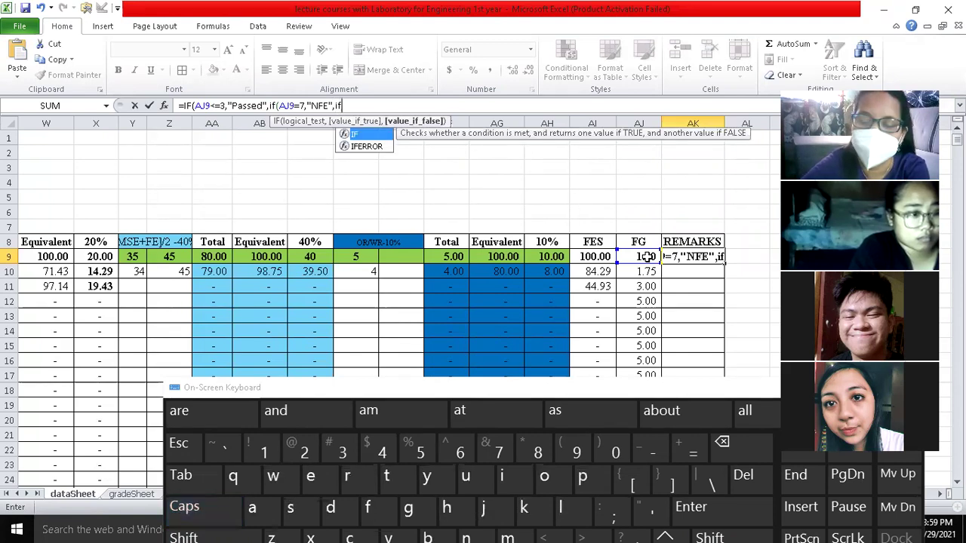
text(()
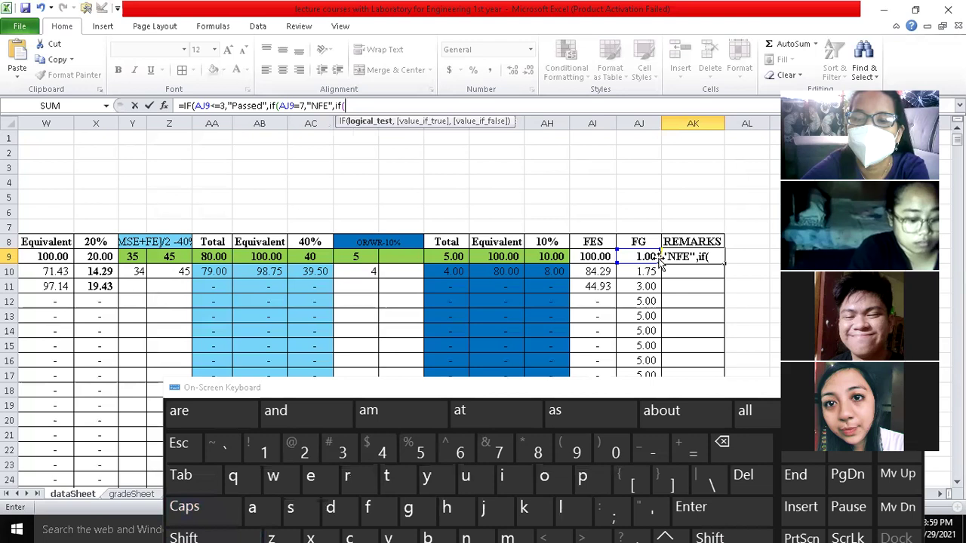
click(650, 257)
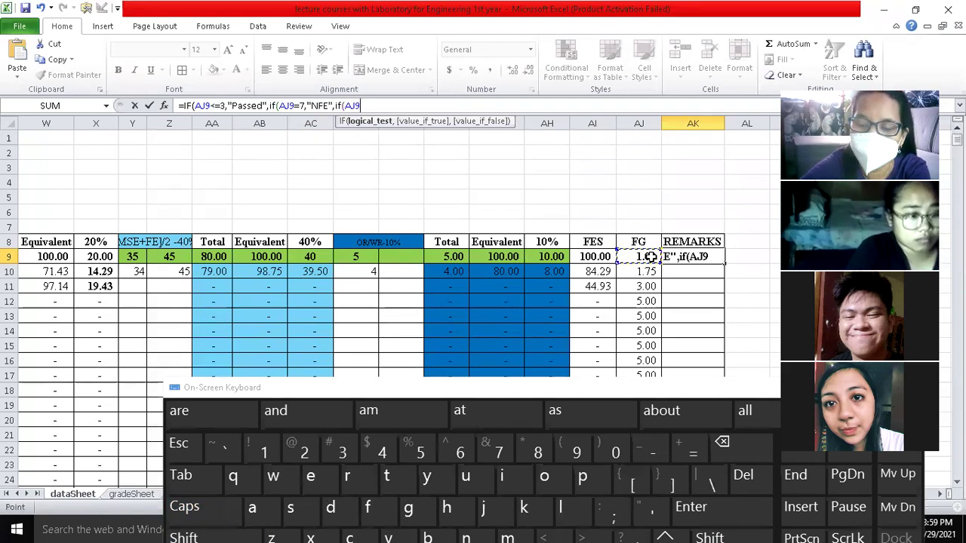
text(=9)
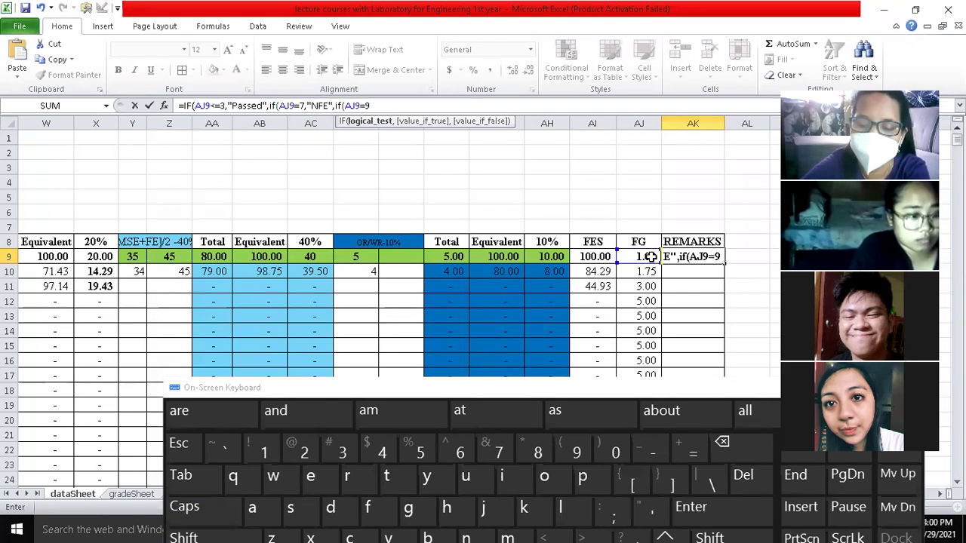
text(,)
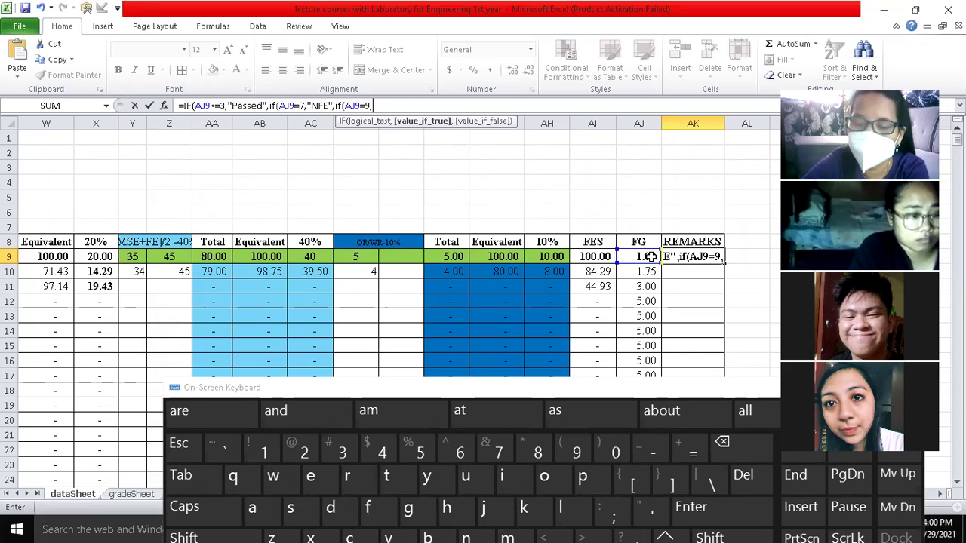
text(")
text(Dr)
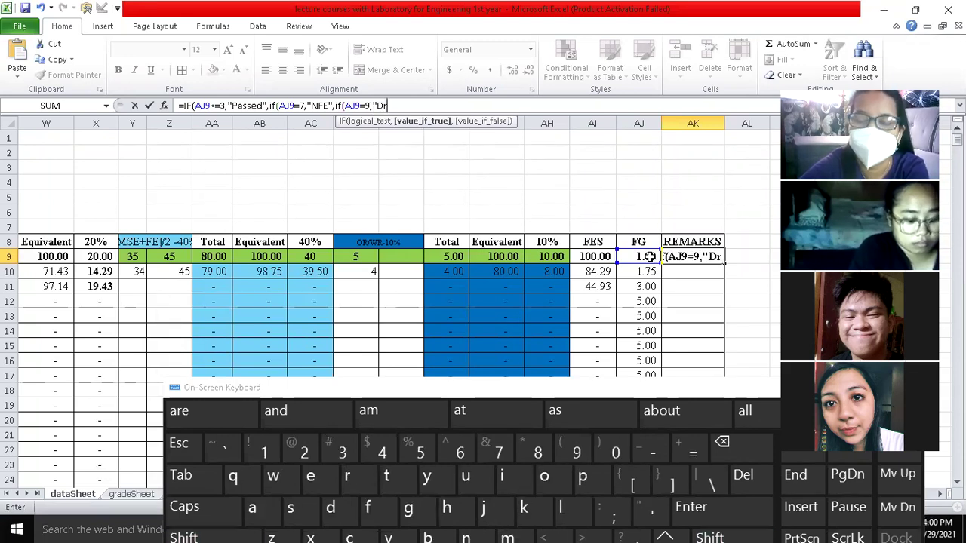
text(opped")
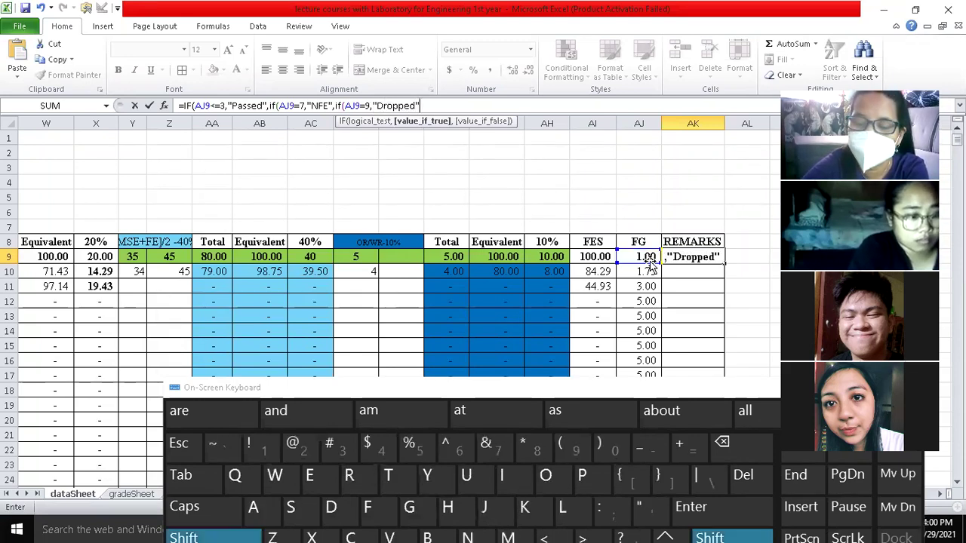
text(,)
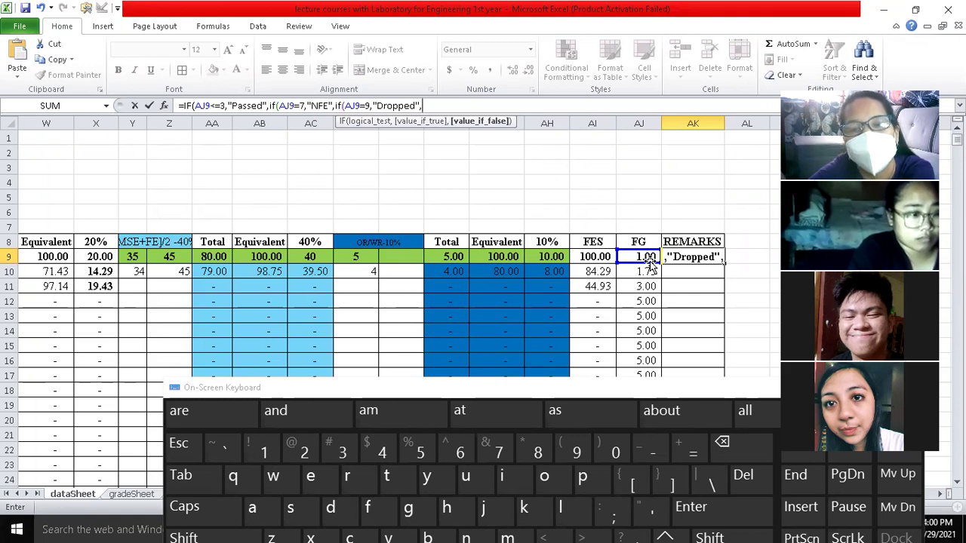
- Set "Failed" as the final false value in AK9's nested IF, close all three parentheses and enter the formula
text("f)
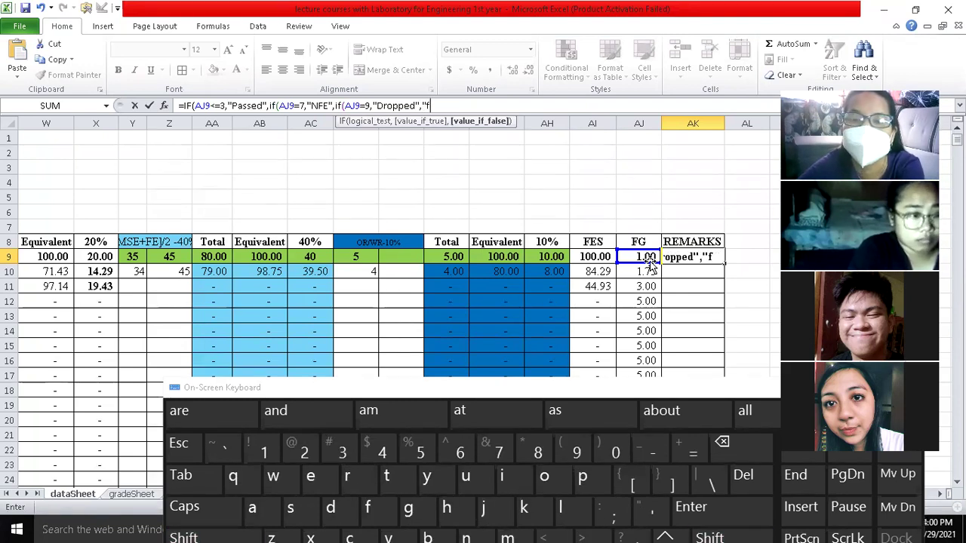
key(Caps_Lock)
key(BackSpace)
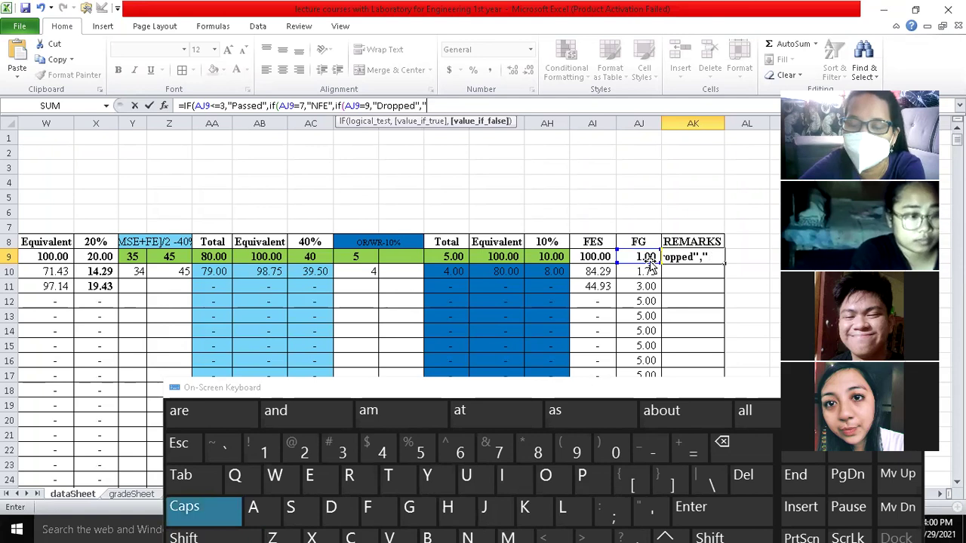
text(f)
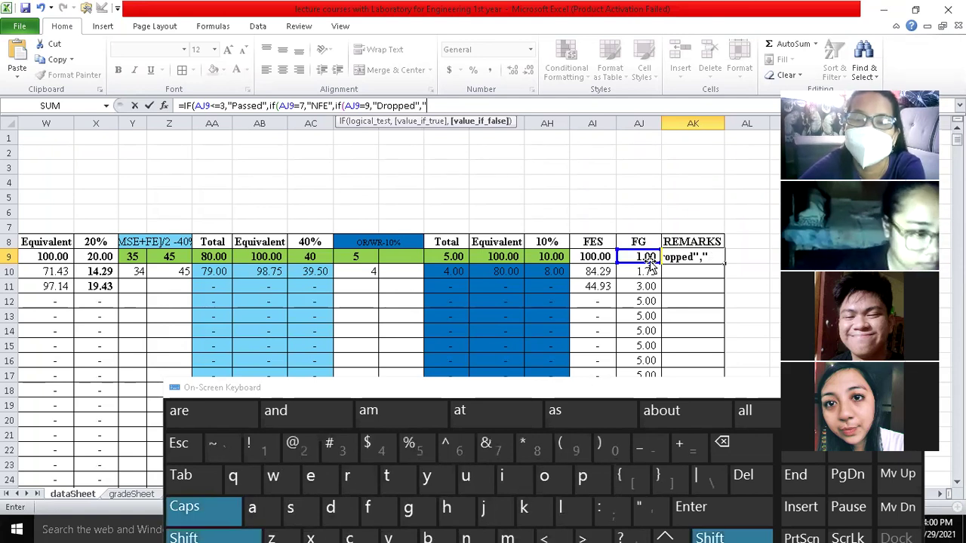
key(BackSpace)
text(F)
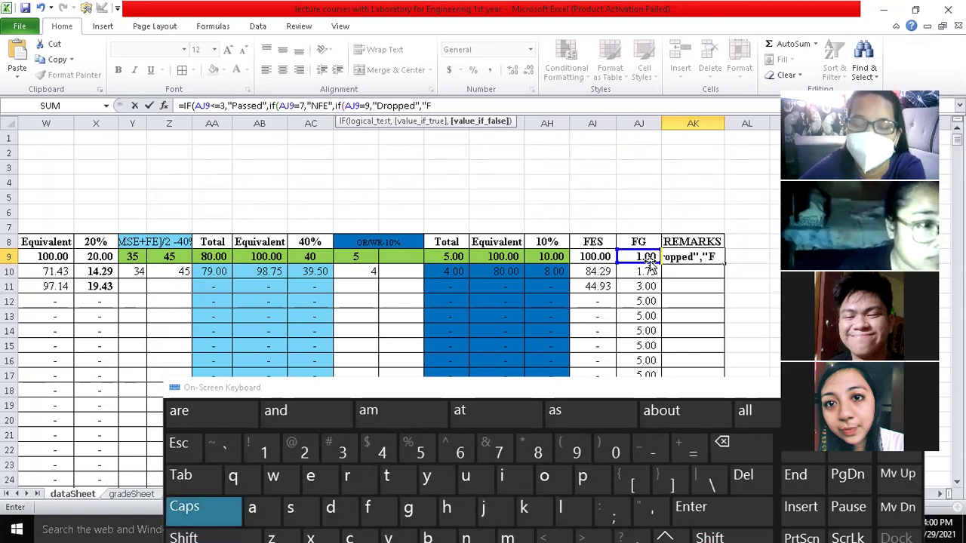
key(Caps_Lock)
text(i)
key(BackSpace)
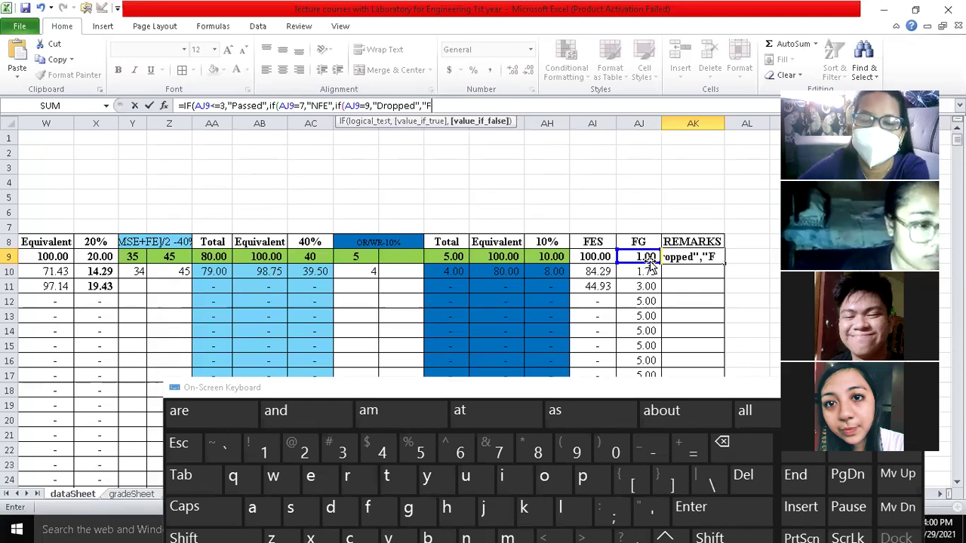
click(263, 509)
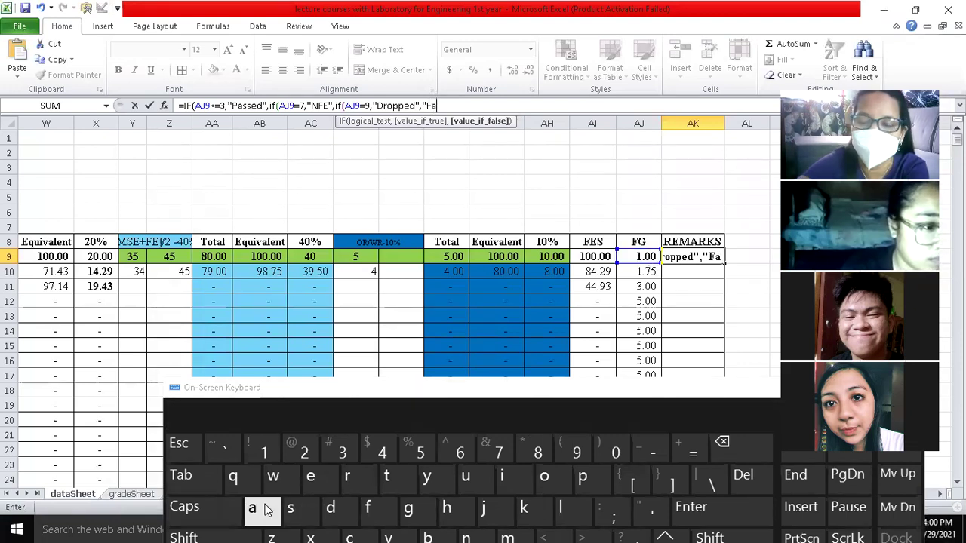
text(iled)
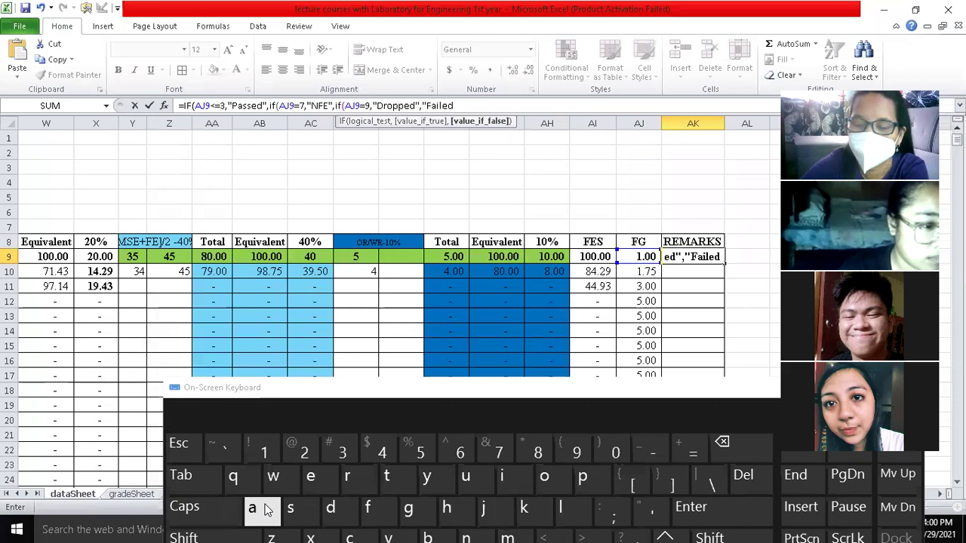
text(")
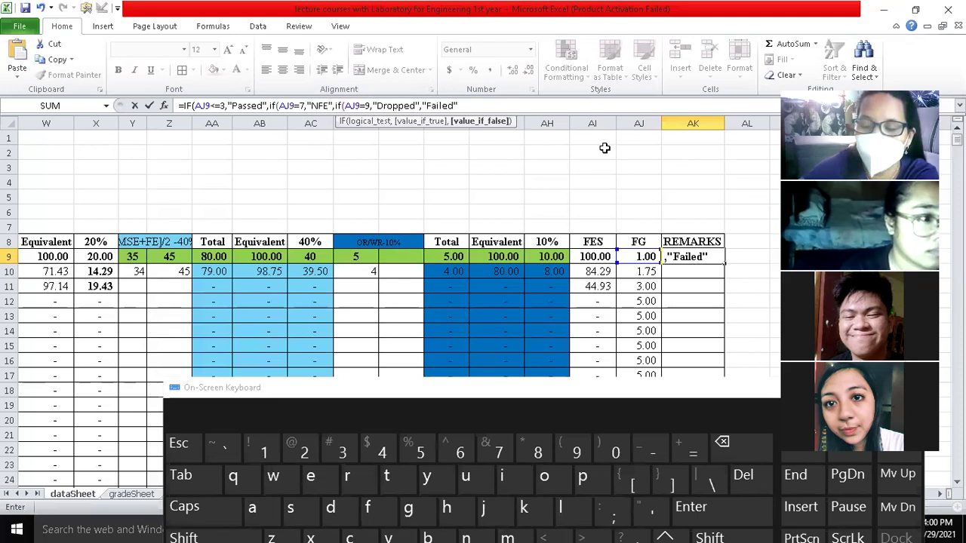
text())))
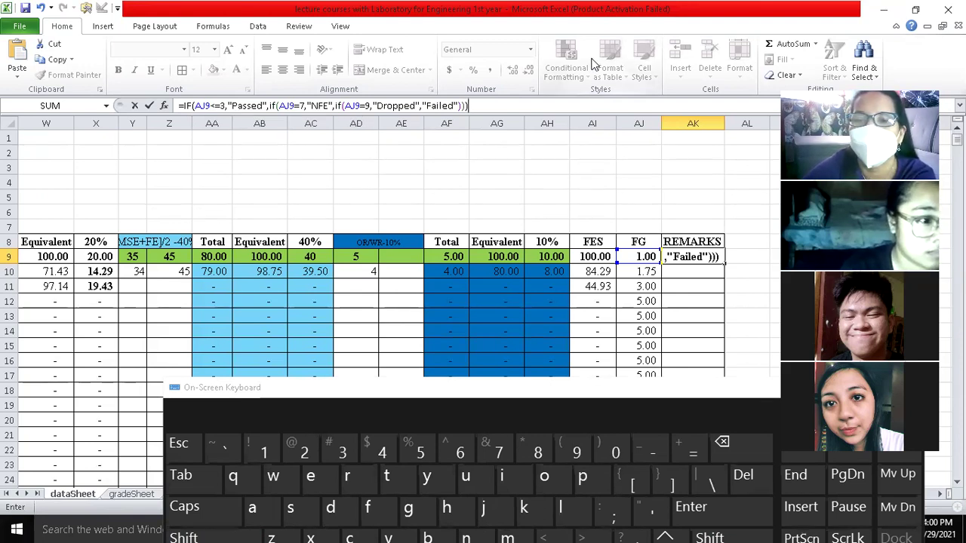
key(Return)
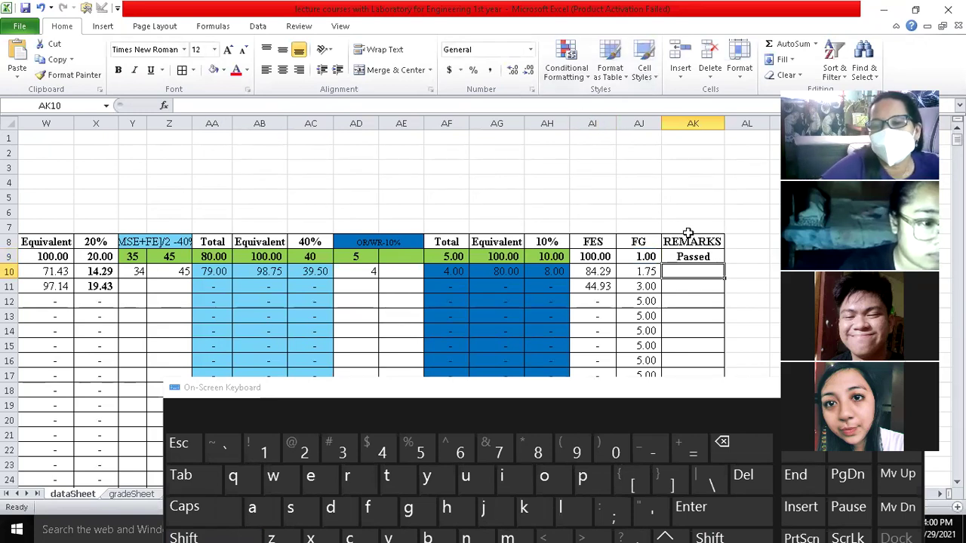
- Fill AK9's formula down the REMARKS column and remove the bold formatting from AK10:AK74
click(691, 258)
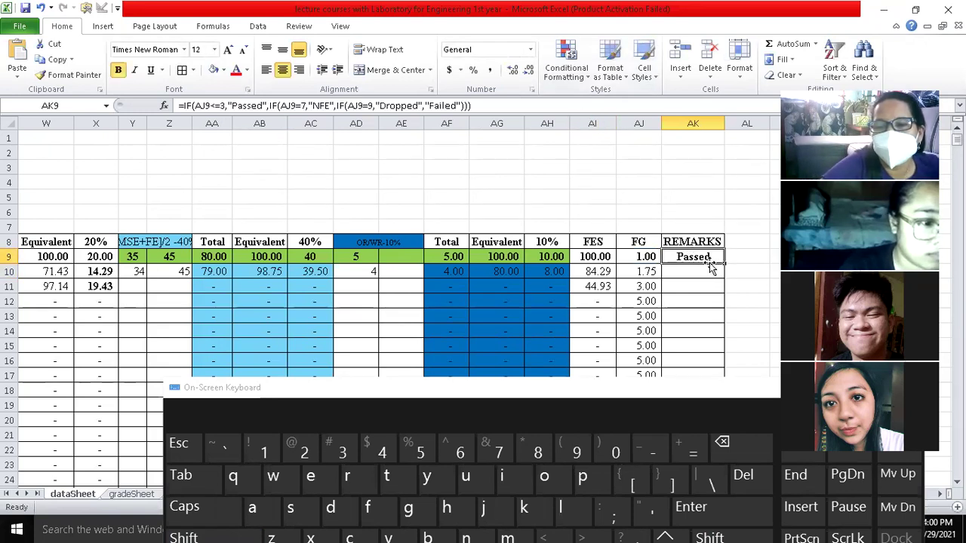
double_click(726, 265)
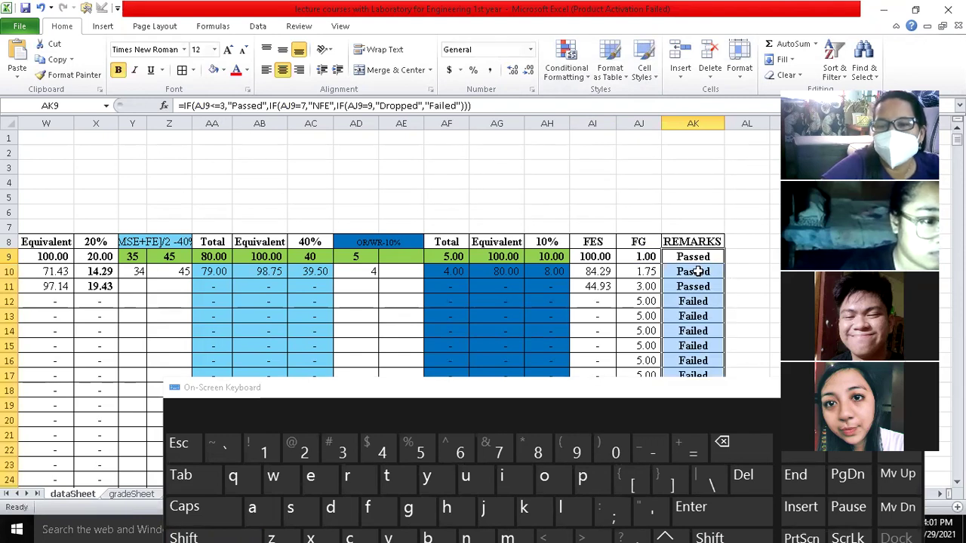
click(692, 272)
key(shift)
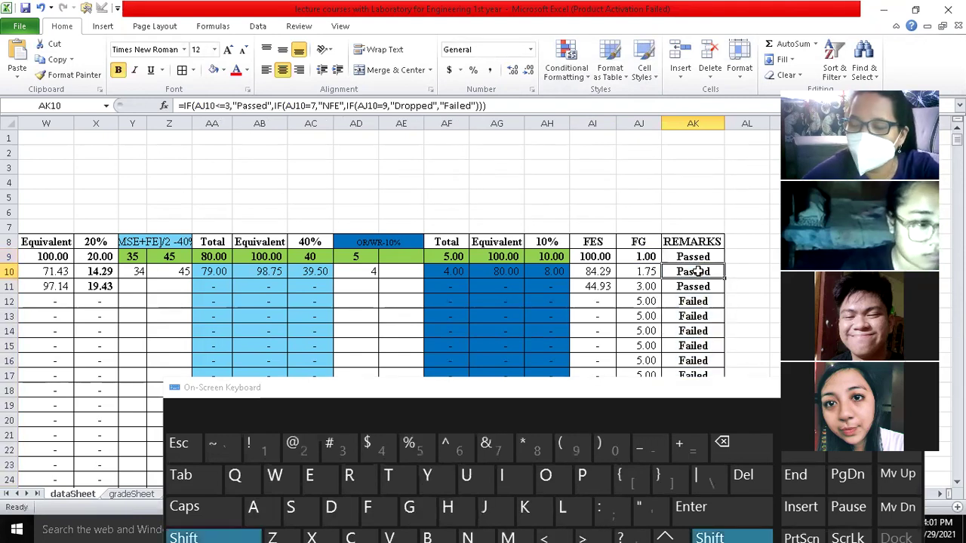
key(shift+Page_Down)
key(shift+Page_Down)
key(shift+Page_Down)
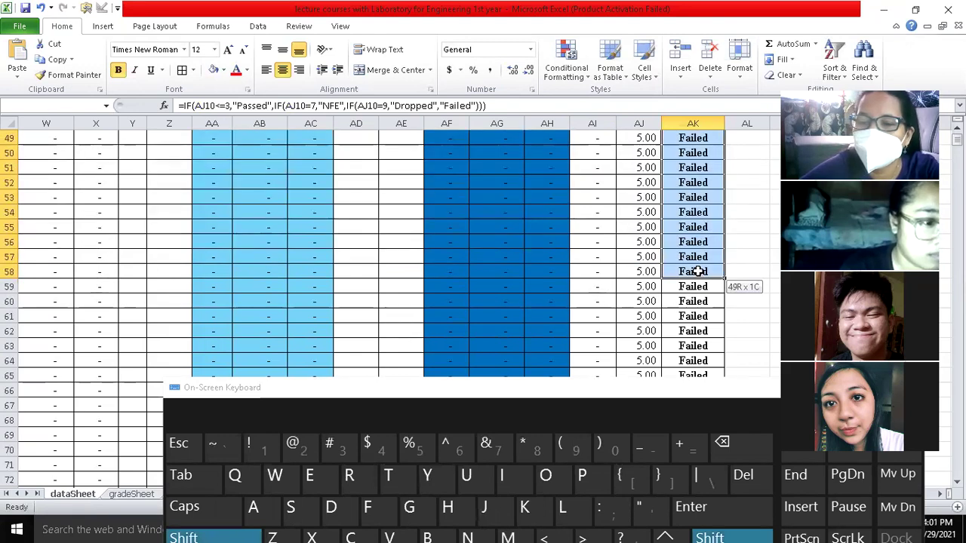
key(shift+Up)
key(shift+Up)
key(shift+Up)
key(shift+Up)
key(shift+Up)
key(shift+Up)
key(shift+Up)
key(shift+Up)
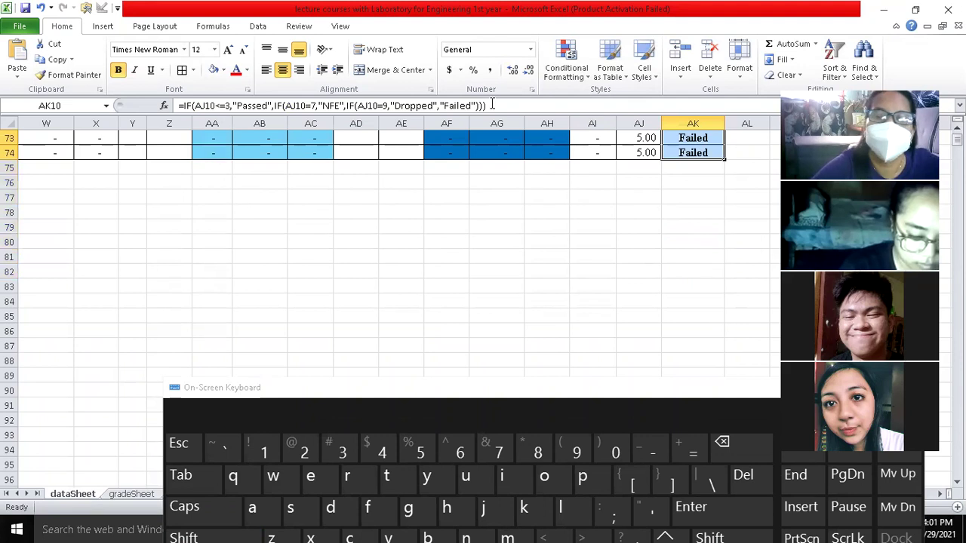
click(119, 71)
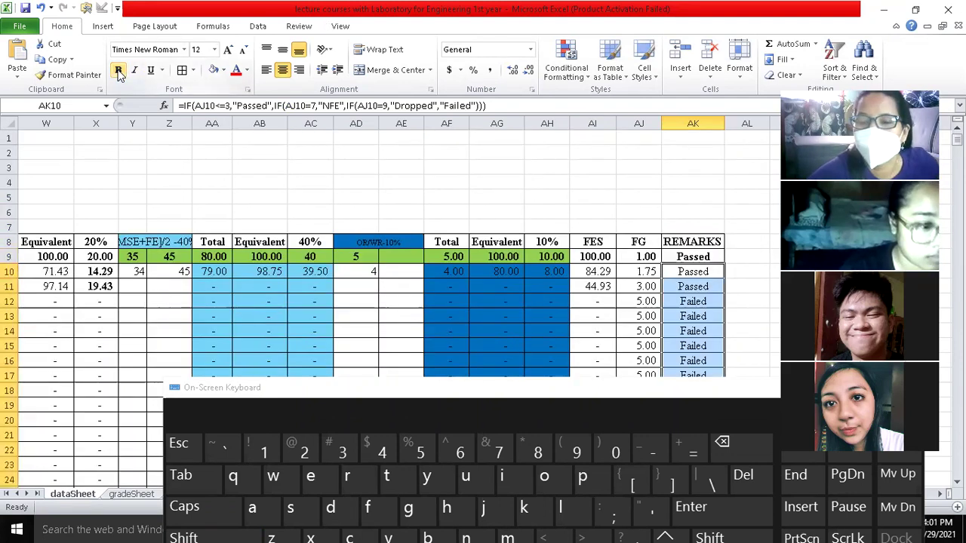
- Test the remark formula in row 12 by entering 7 as the final grade in AJ12
click(694, 303)
key(Down)
key(Down)
key(Down)
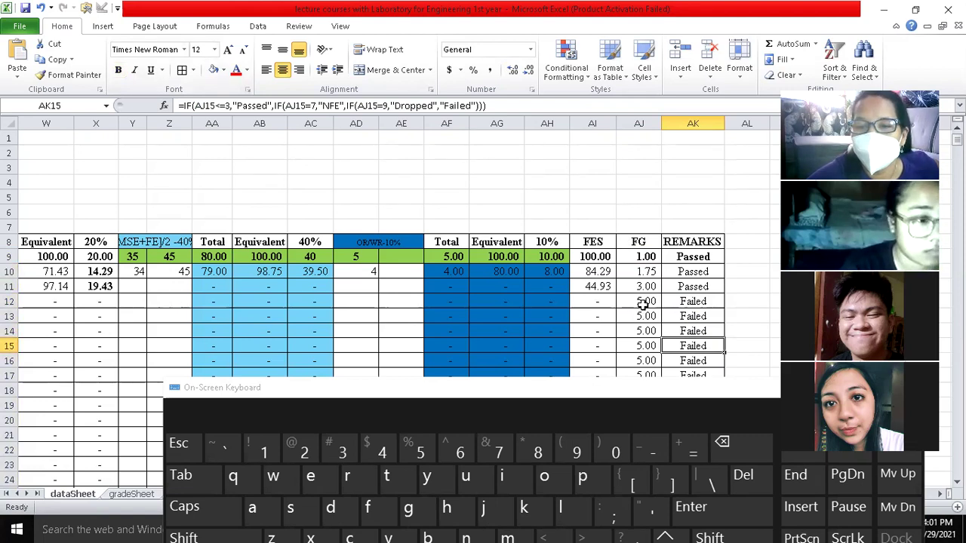
click(643, 302)
text(7)
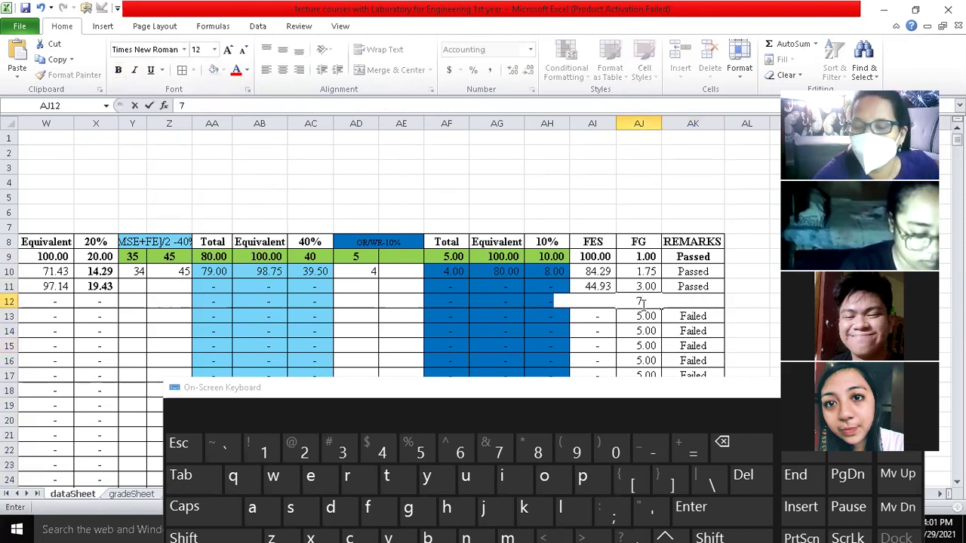
key(Return)
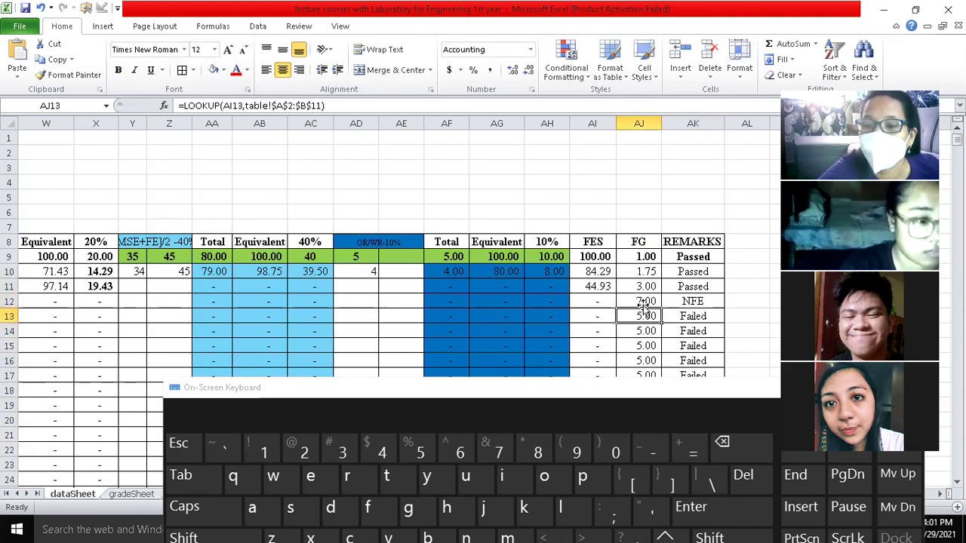
- Test the remark formula with 9 in AJ12, and undo both test entries to restore the cell's LOOKUP formula
click(644, 305)
text(9)
key(Return)
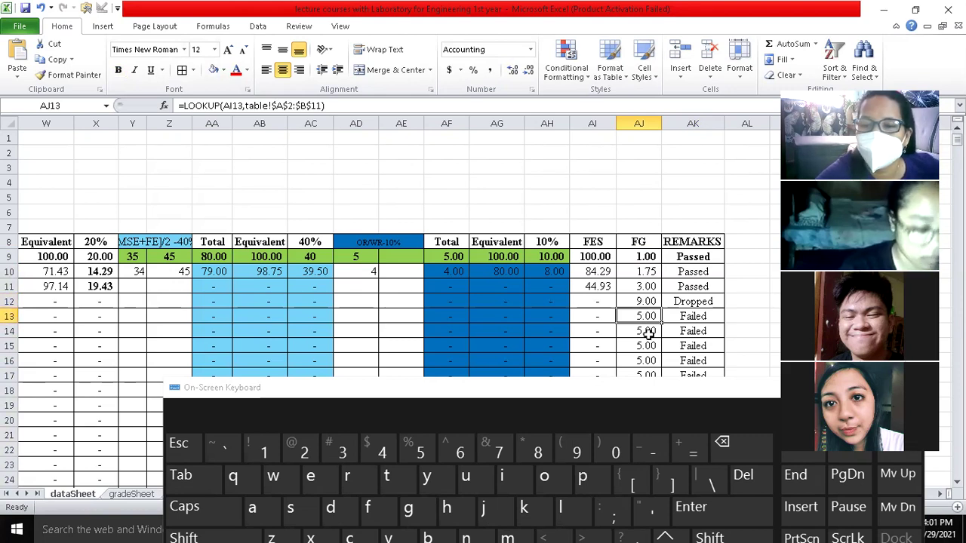
key(Up)
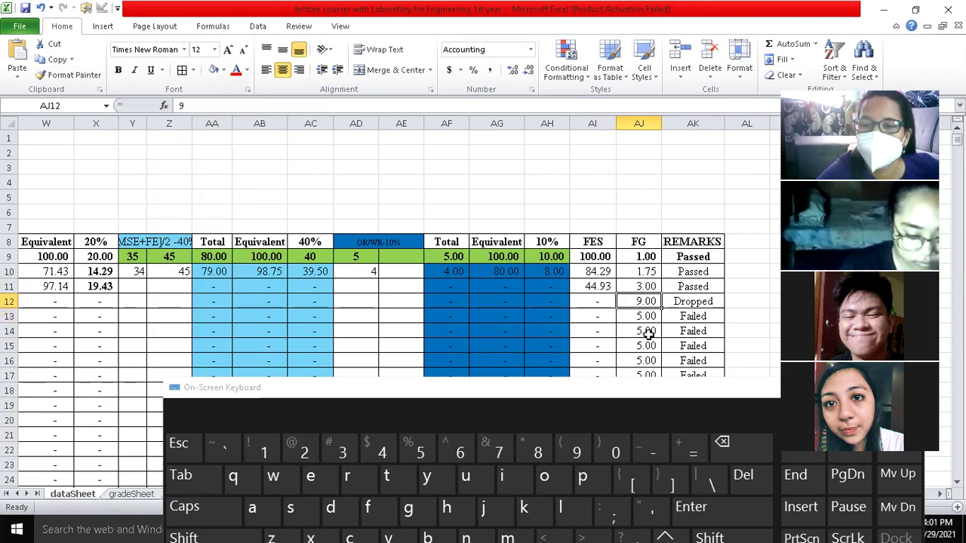
click(42, 9)
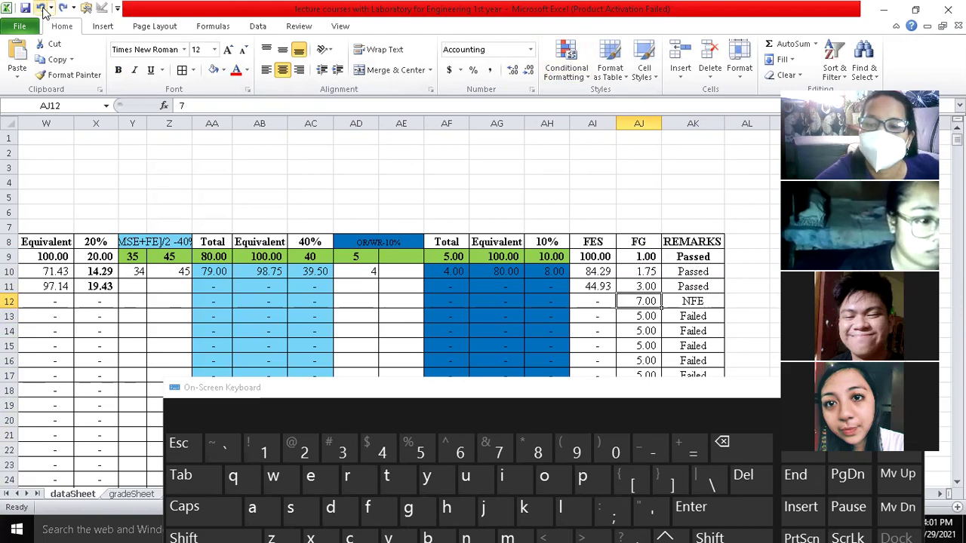
click(42, 8)
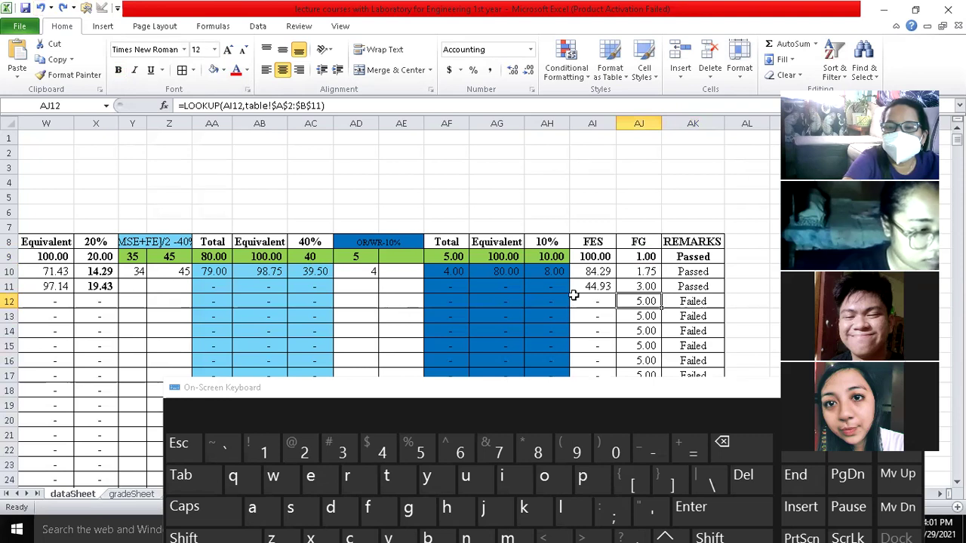
- Check the remark formulas in AK9 and AK13, and close the on-screen keyboard
click(692, 257)
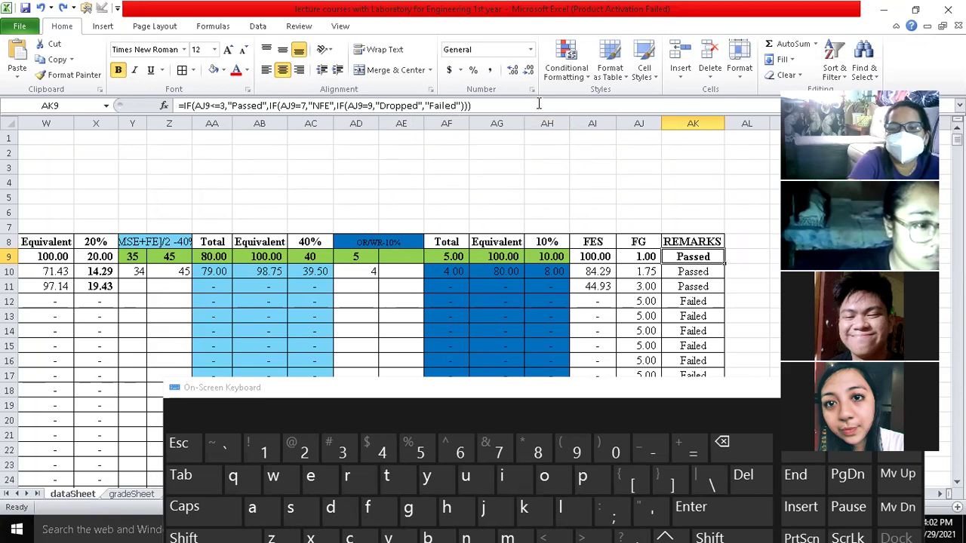
click(682, 315)
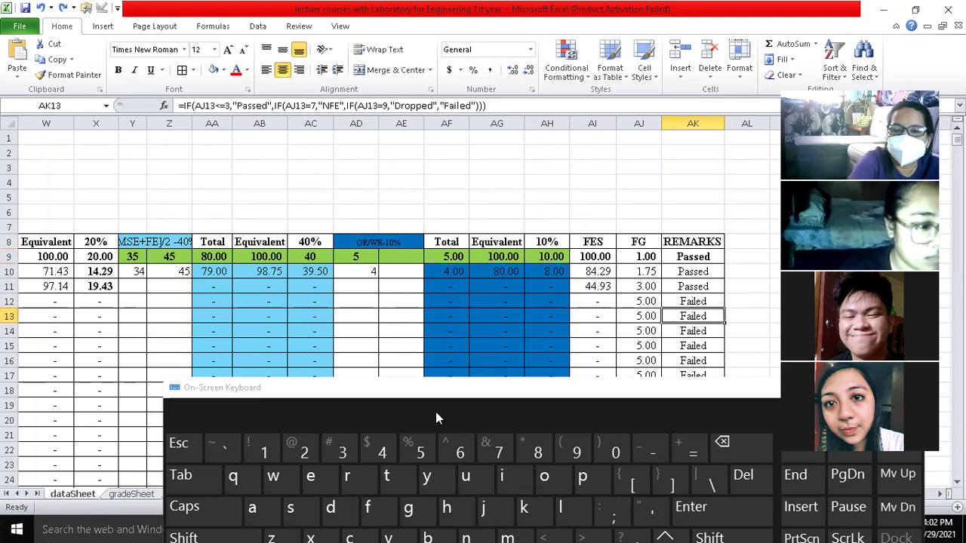
click(906, 387)
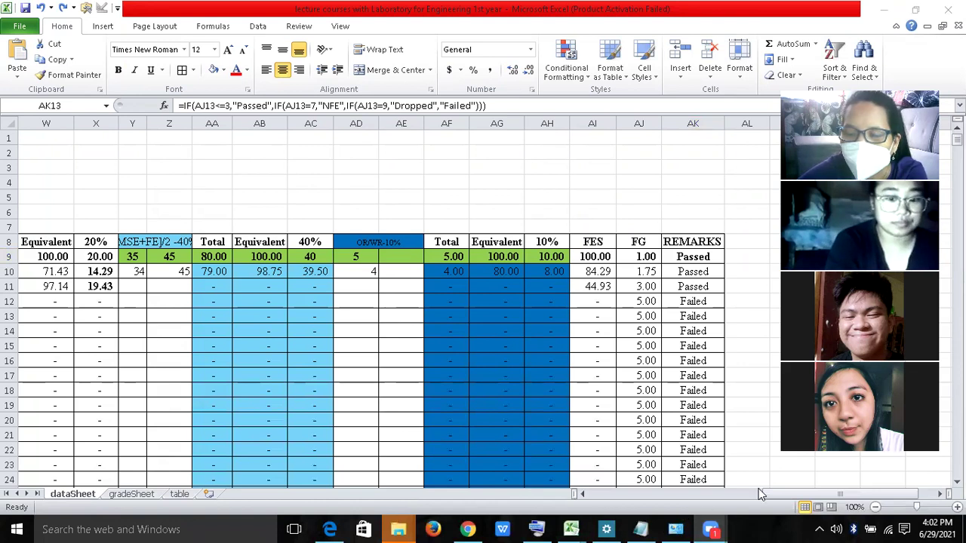
drag(775, 492, 682, 488)
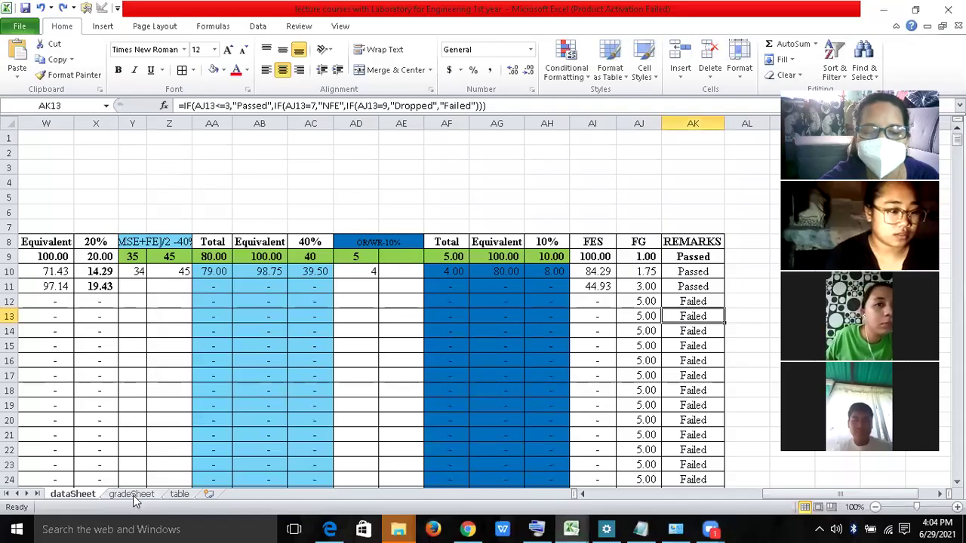
- Review the first page of the gradeSheet down to the instructor and dean signature block
click(133, 495)
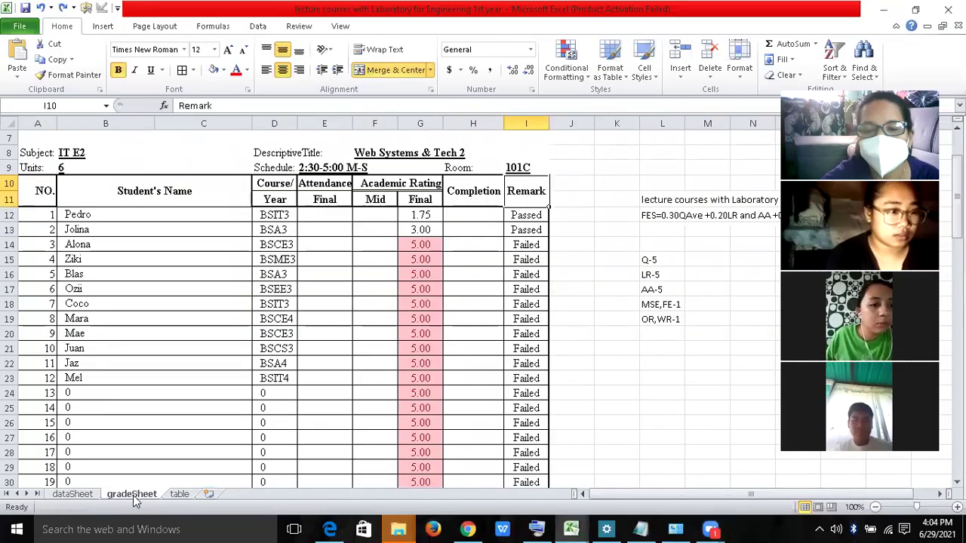
key(Down)
key(Down)
key(Down)
key(Down)
key(Down)
key(Down)
key(Down)
key(Down)
key(Down)
key(Down)
key(Down)
key(Down)
key(Down)
key(Down)
key(Down)
key(Down)
key(Down)
key(Down)
key(Down)
key(Down)
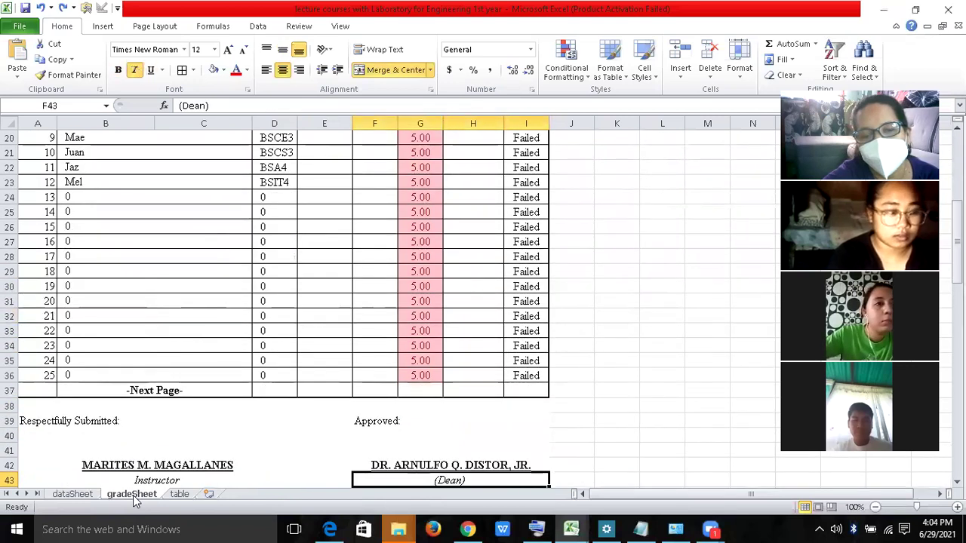
key(Down)
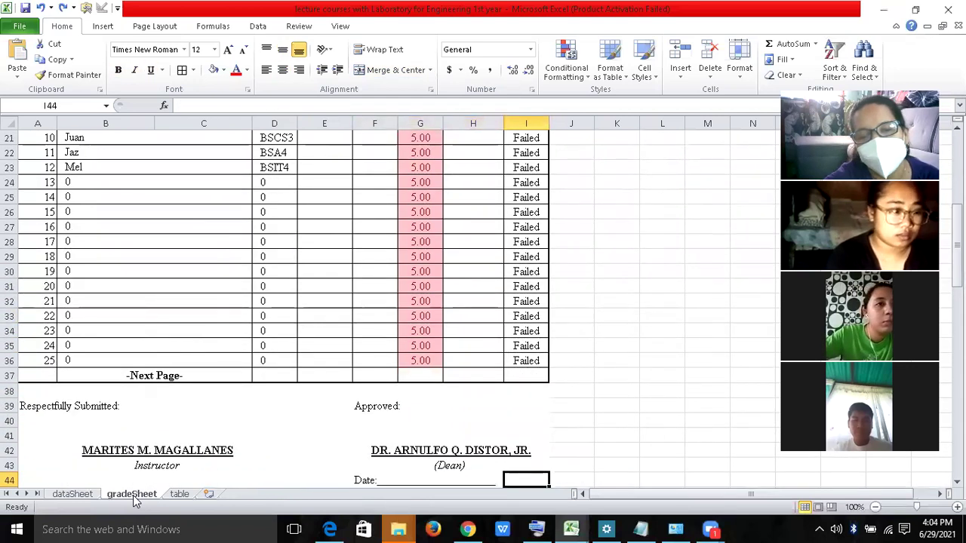
click(113, 448)
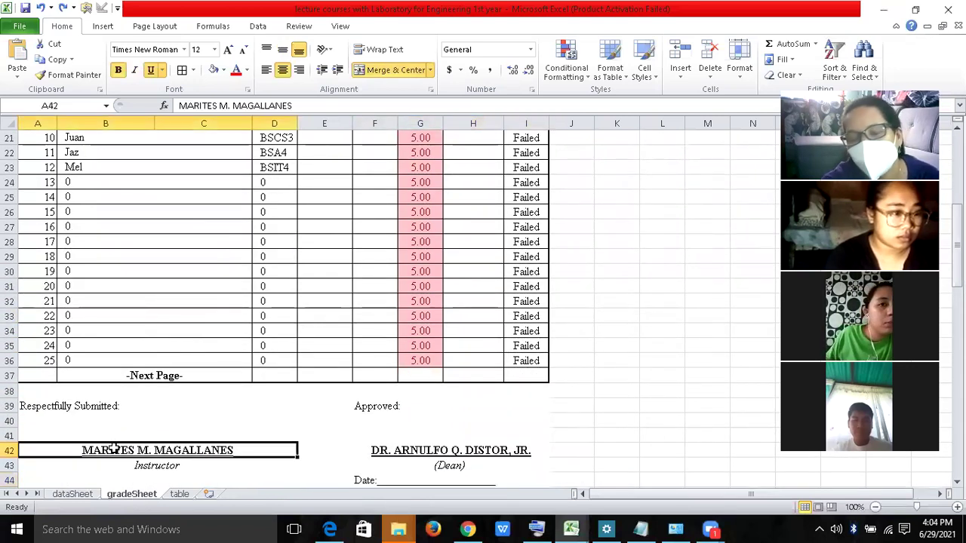
- Examine the gradeSheet's second page, from its repeated header and class details through the last student row and closing signature block
key(Down)
key(Down)
key(Down)
key(Down)
key(Down)
key(Down)
key(Down)
key(Down)
key(Down)
key(Down)
key(Down)
key(Down)
key(Down)
key(Down)
key(Down)
key(Down)
key(Down)
key(Down)
key(Down)
key(Down)
key(Down)
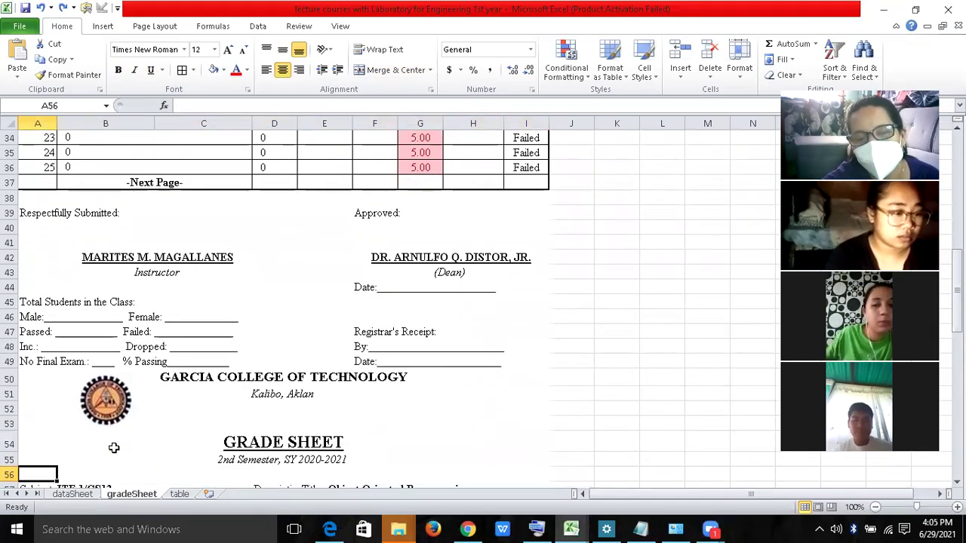
key(Down)
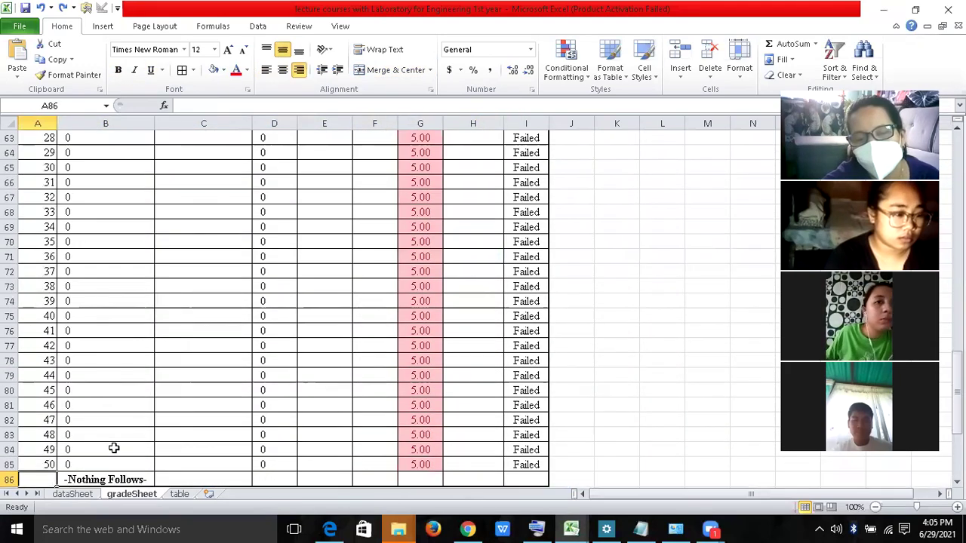
key(Down)
key(Down)
key(Down)
key(Down)
key(Down)
key(Down)
key(Down)
key(Down)
key(Down)
key(Down)
key(Up)
key(Up)
key(Up)
key(Up)
key(Up)
key(Up)
key(Up)
key(Up)
key(Up)
key(Up)
key(Up)
key(Up)
key(Up)
key(Up)
key(Up)
key(Up)
key(Up)
key(Up)
key(Up)
key(Up)
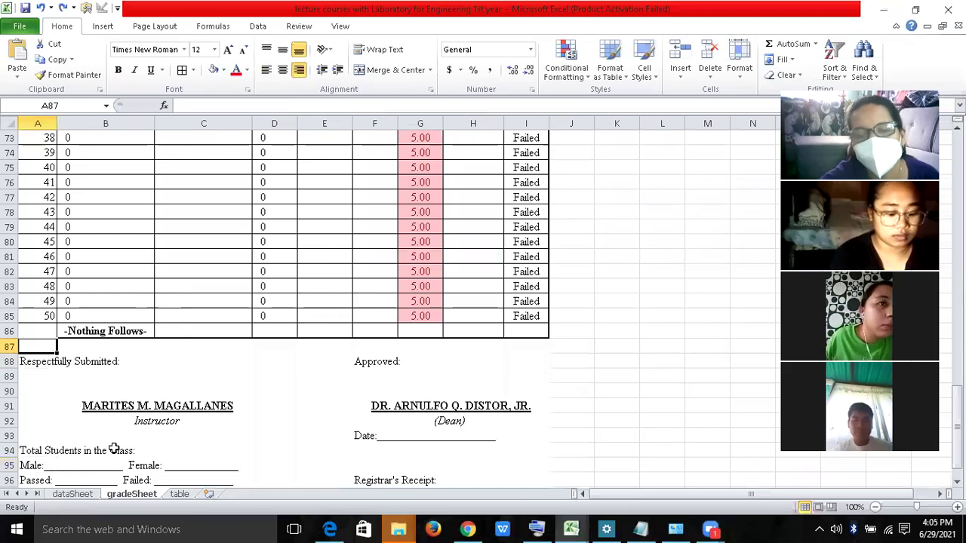
key(Up)
key(Up)
key(Up)
key(Up)
key(Up)
key(Up)
key(Up)
key(Up)
key(Up)
key(Up)
key(Up)
key(Up)
key(Up)
key(Up)
key(Up)
key(Up)
key(Up)
key(Up)
key(Up)
key(Up)
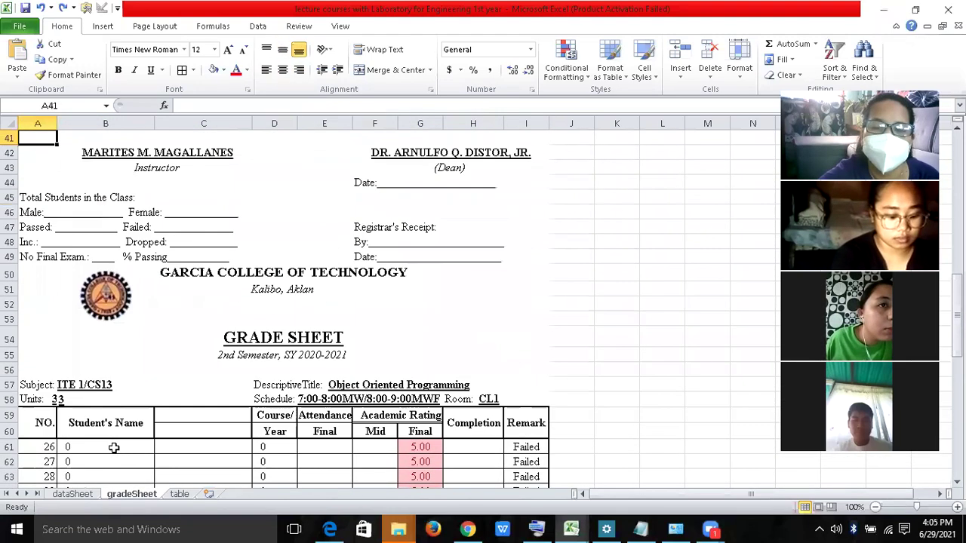
key(Up)
key(Up)
key(Up)
key(Up)
key(Up)
key(Up)
key(Up)
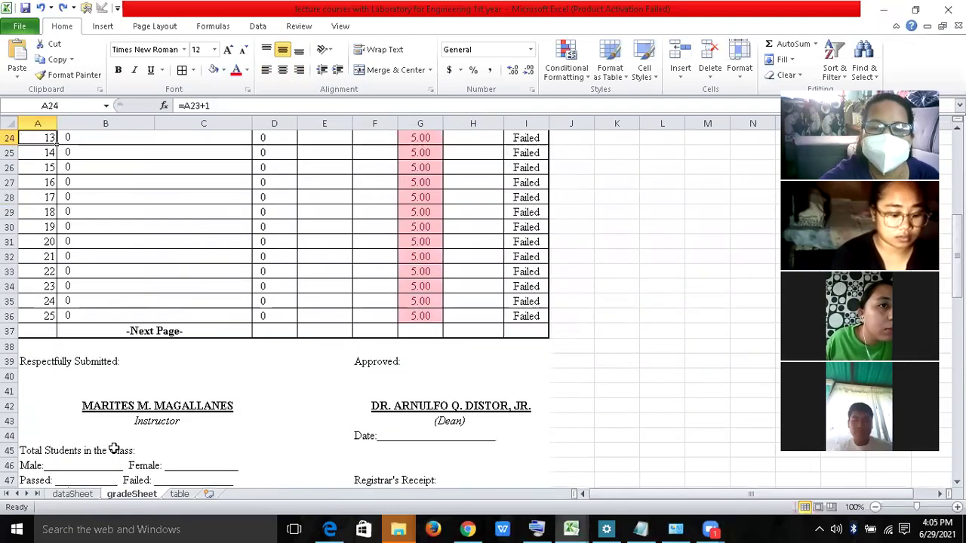
- Copy the first page's semester and class details in A6:I9 and paste them over the second page's header from A55
key(ctrl+Home)
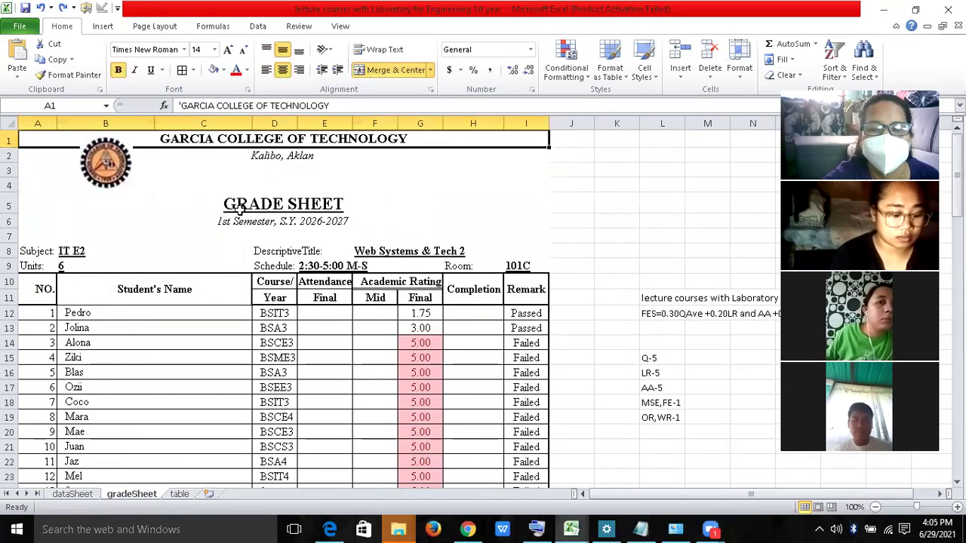
drag(235, 221, 236, 262)
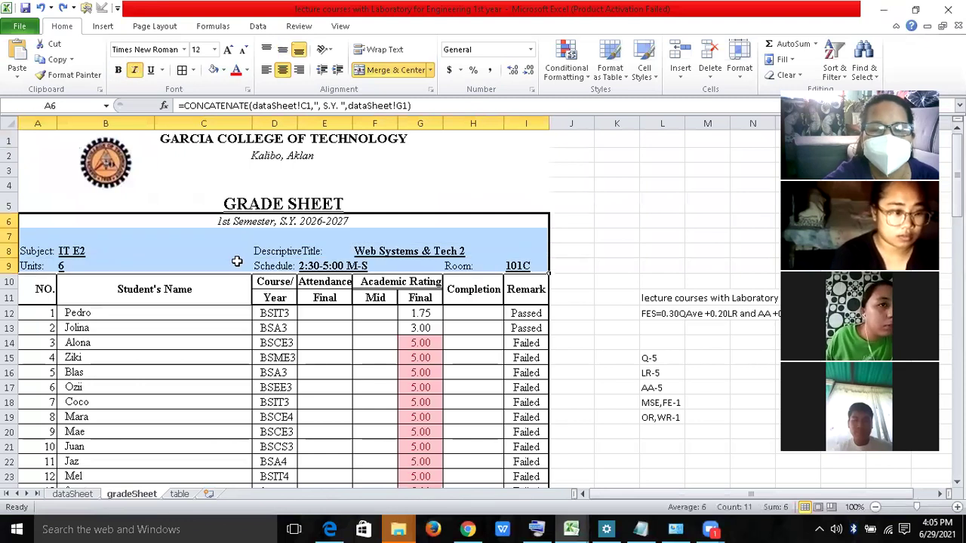
click(55, 60)
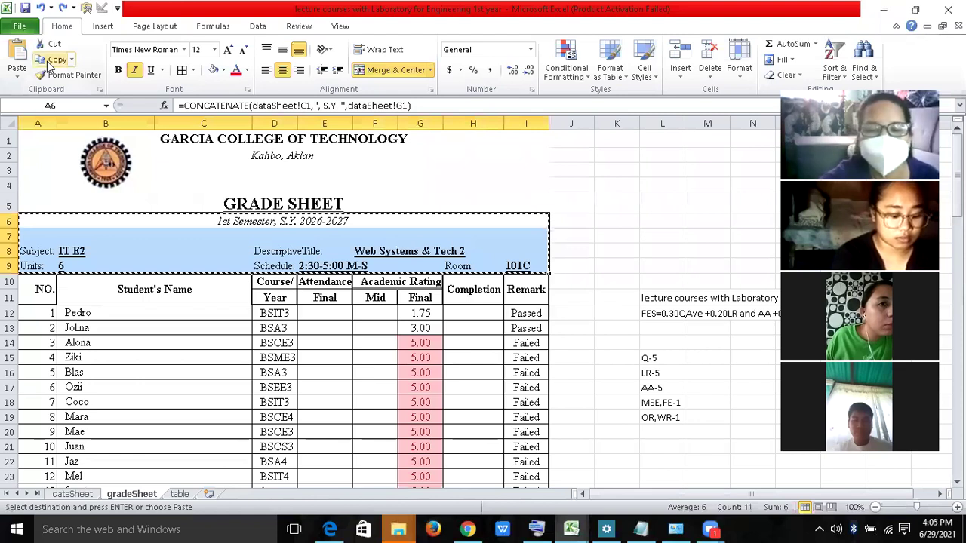
key(Page_Down)
key(Page_Down)
click(223, 254)
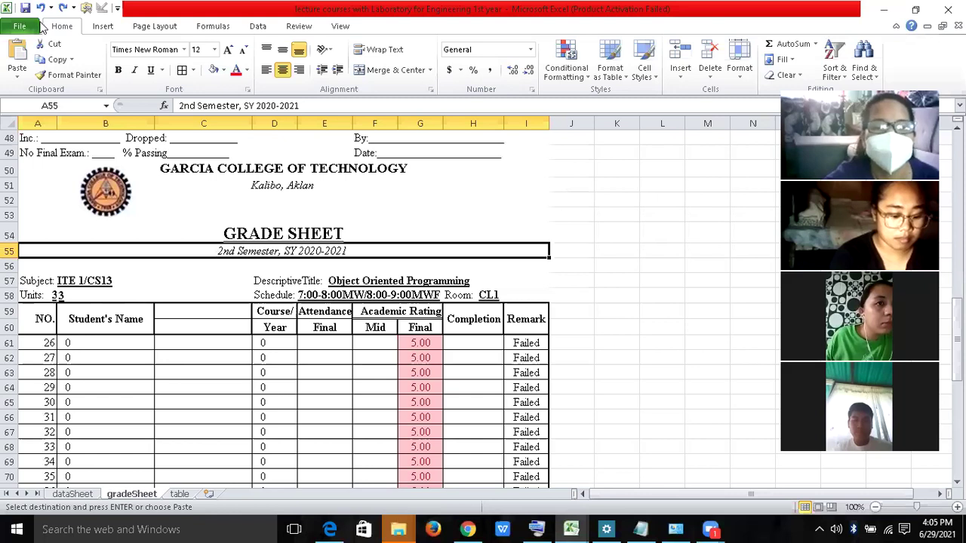
click(18, 55)
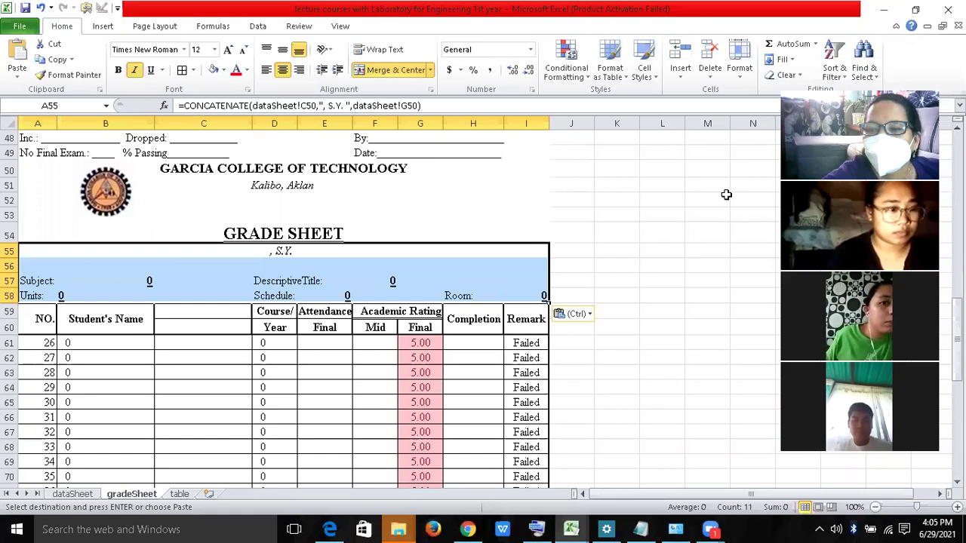
click(375, 215)
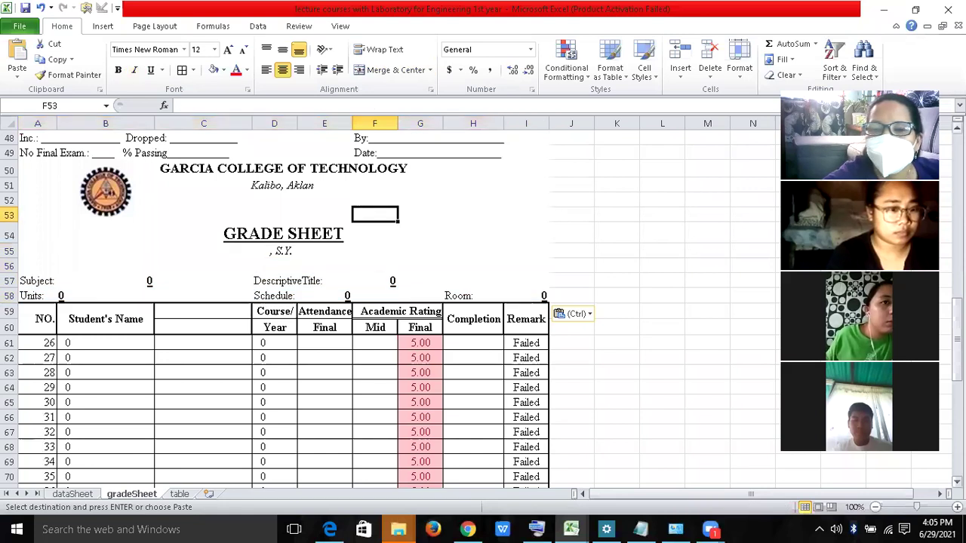
- Make the semester reference absolute as dataSheet!$C$1 in the CONCATENATE formula in A6 of the gradeSheet
scroll(375, 226, up, 1)
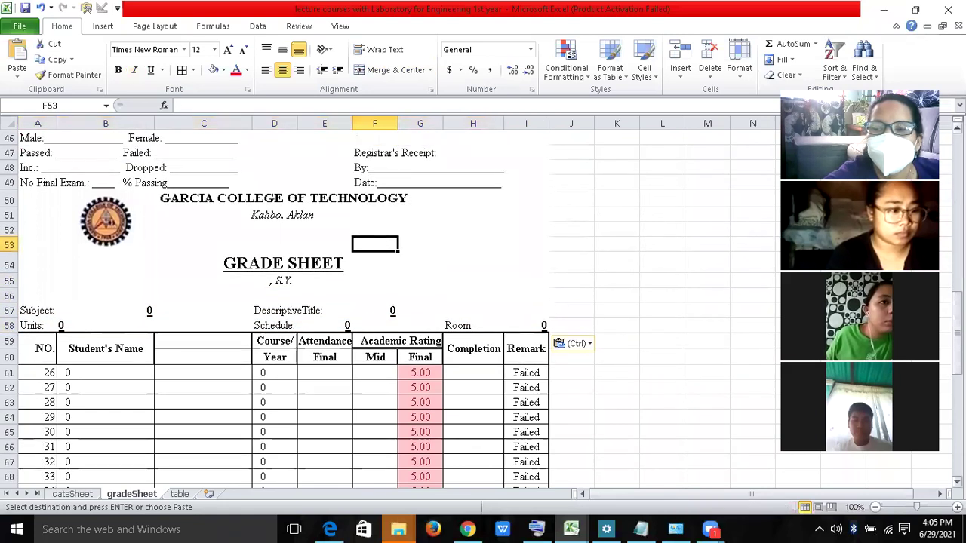
scroll(375, 227, up, 1)
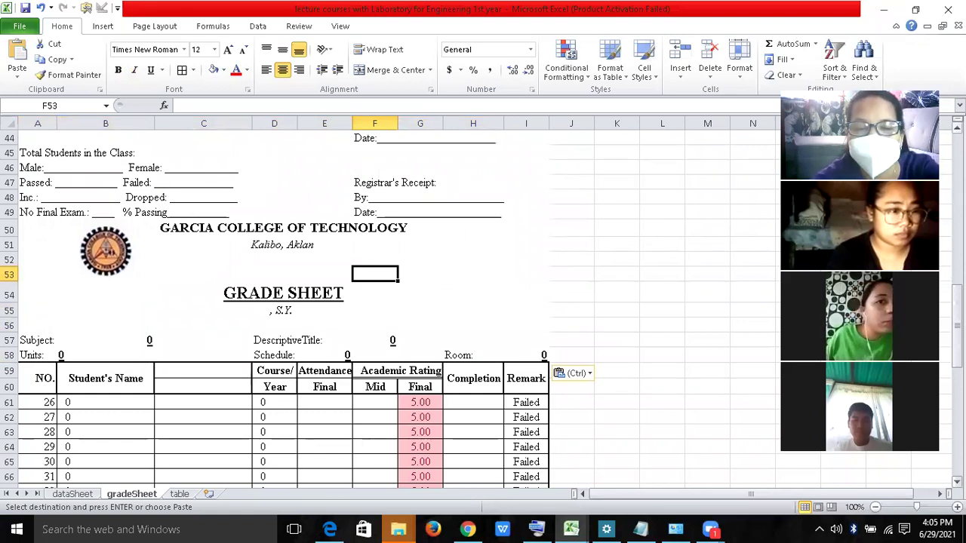
scroll(237, 220, up, 15)
click(237, 220)
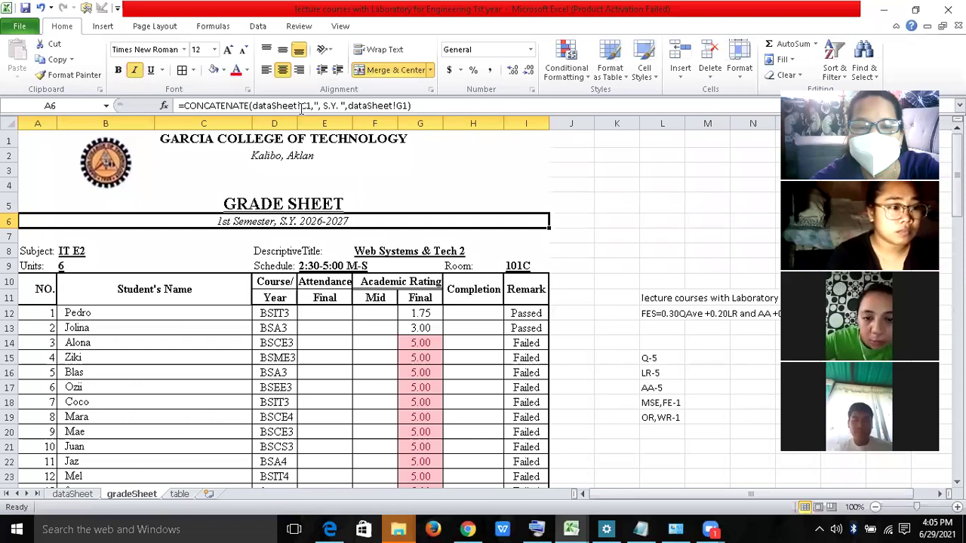
double_click(302, 106)
key(F4)
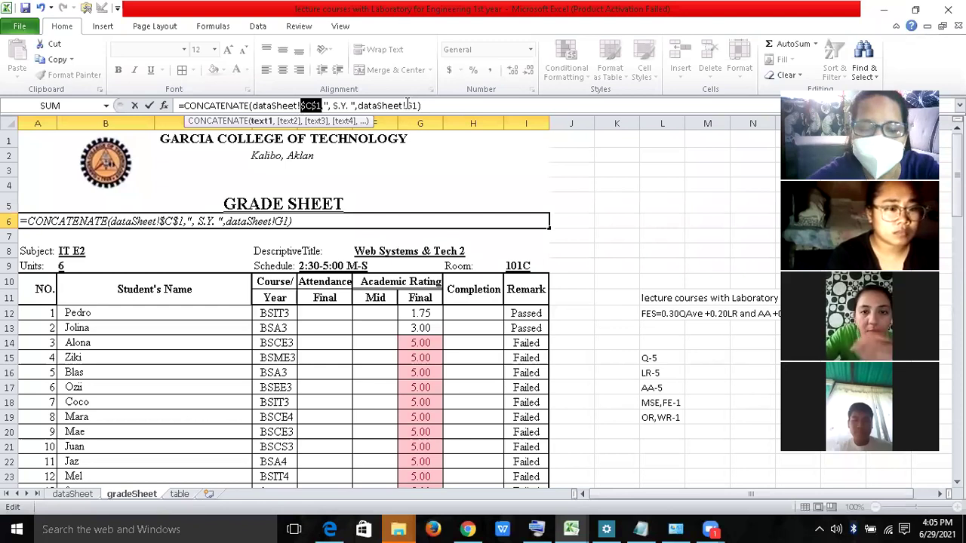
key(Return)
- Make the Subject and Units references absolute, using dataSheet!$C$2 in B8 and dataSheet!$C$3 in B9
click(60, 257)
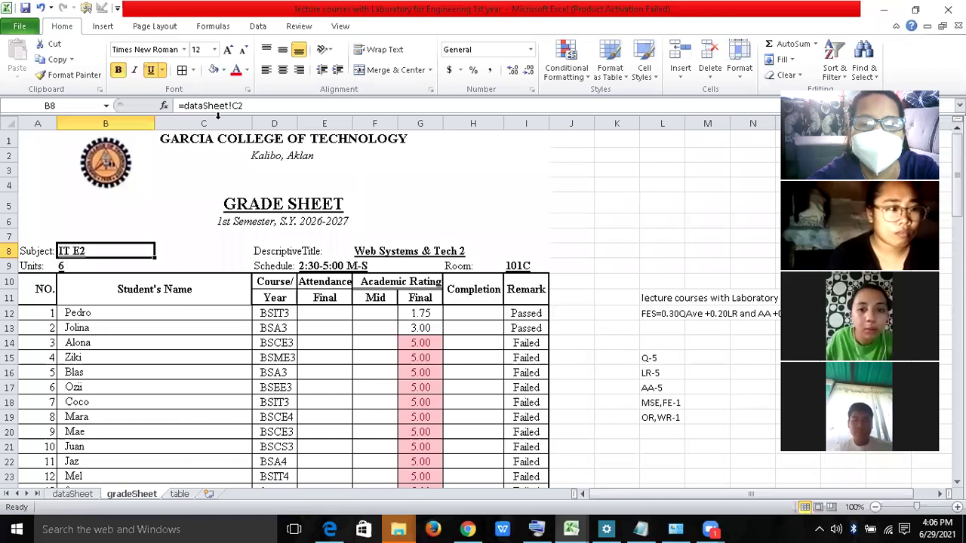
click(235, 105)
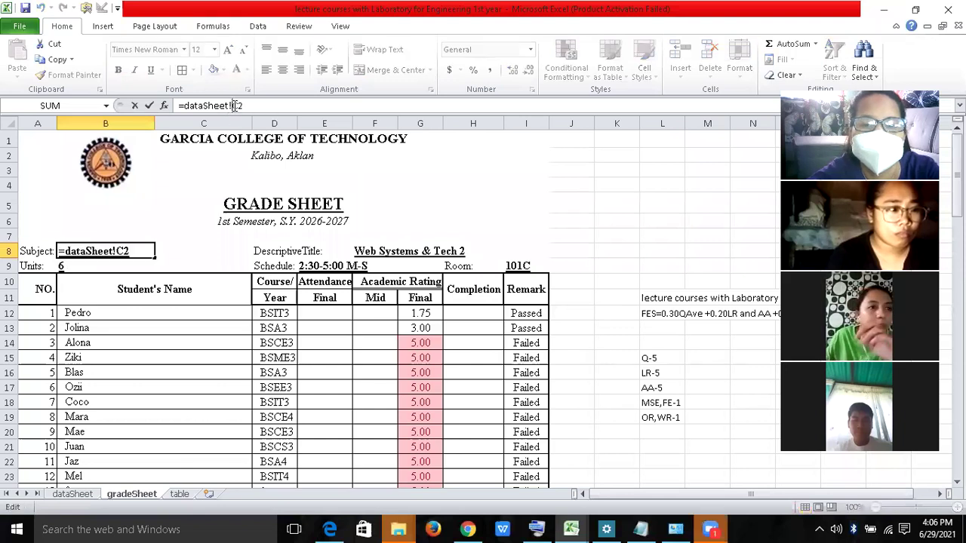
key(F4)
key(Return)
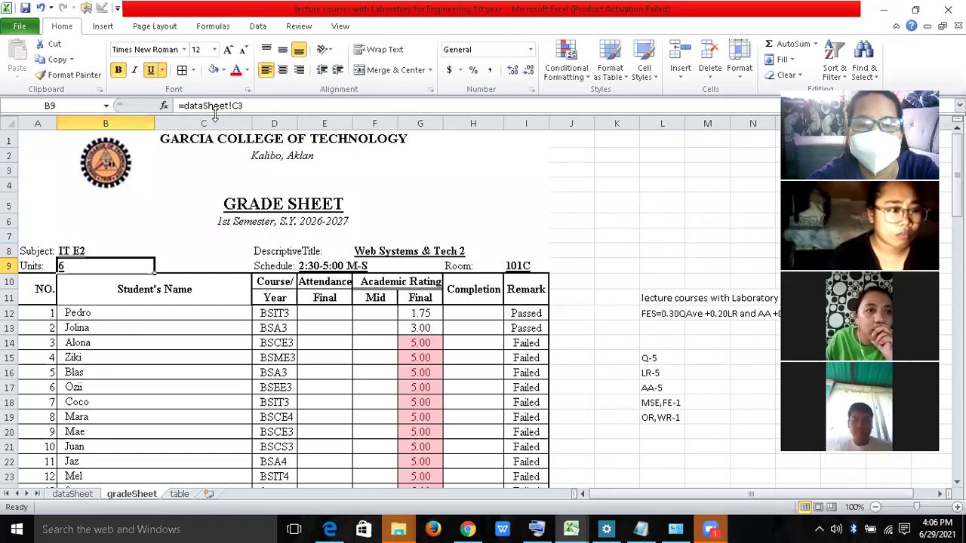
click(235, 106)
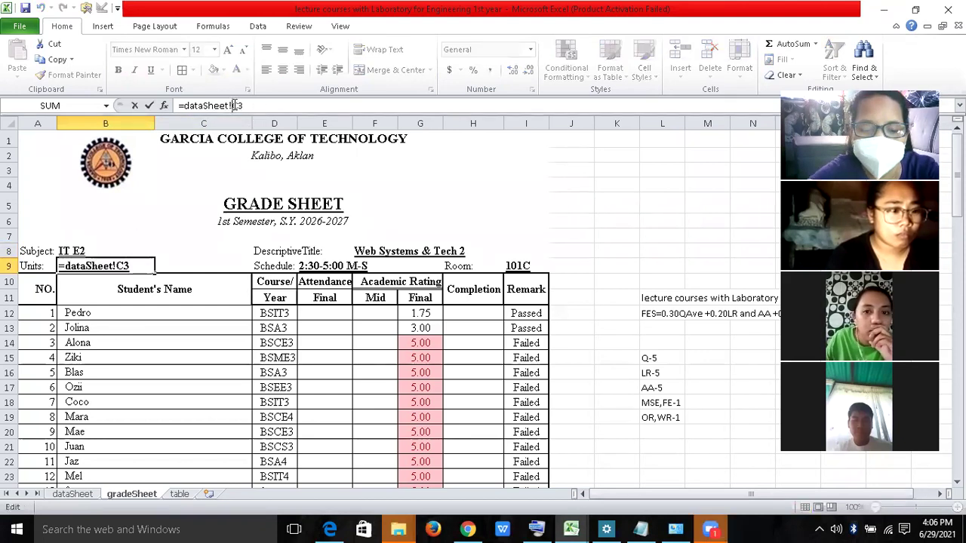
key(F4)
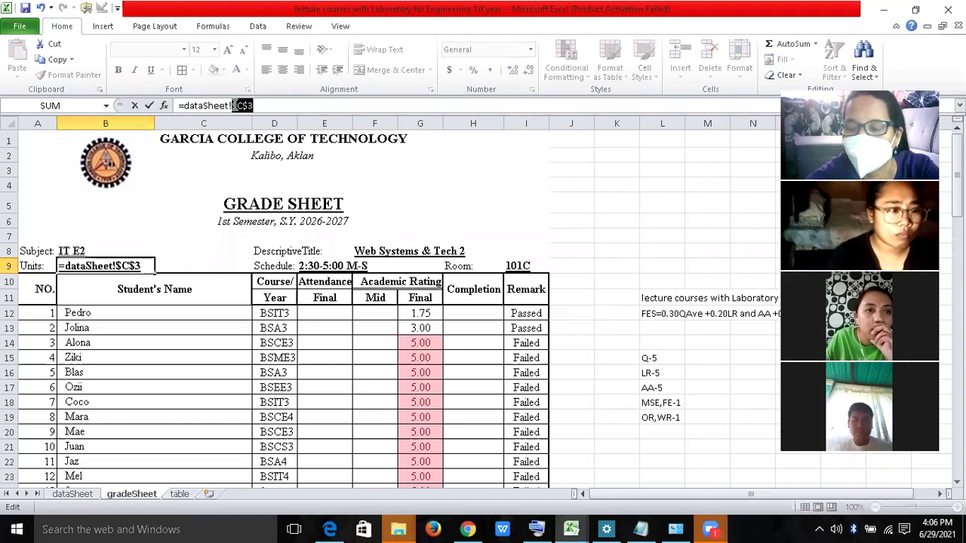
key(Return)
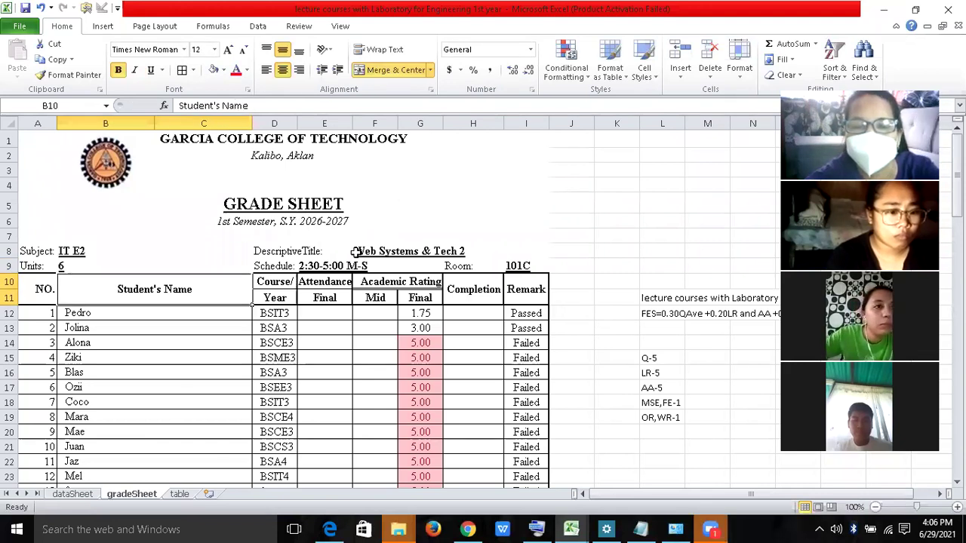
- Make the Descriptive Title reference in F8 absolute, so it points to dataSheet!$G$2
key(Up)
key(Up)
key(Up)
key(Up)
key(Up)
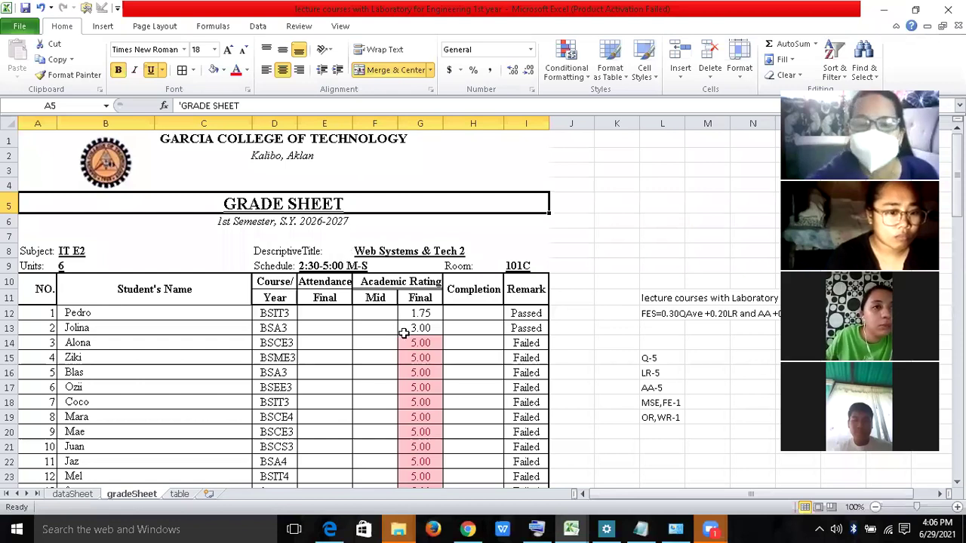
click(363, 253)
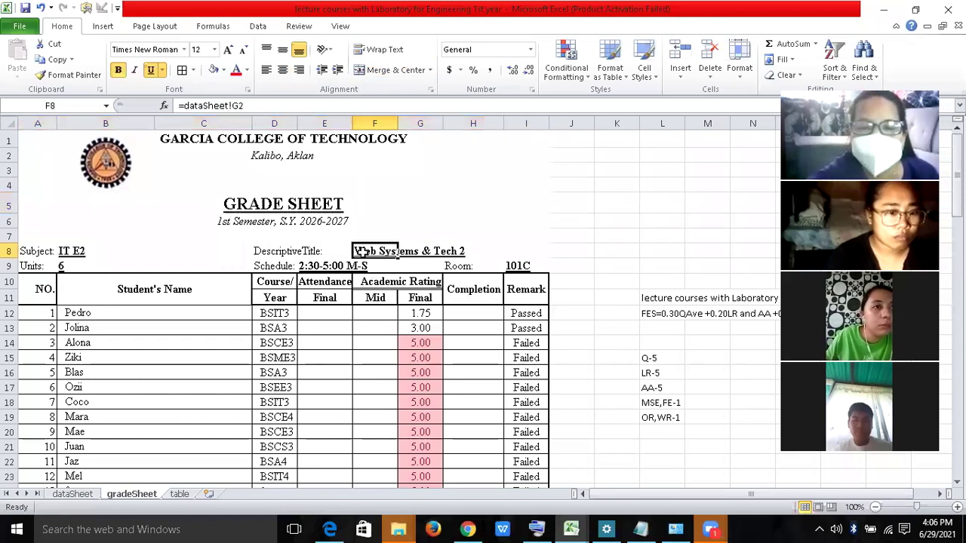
click(233, 105)
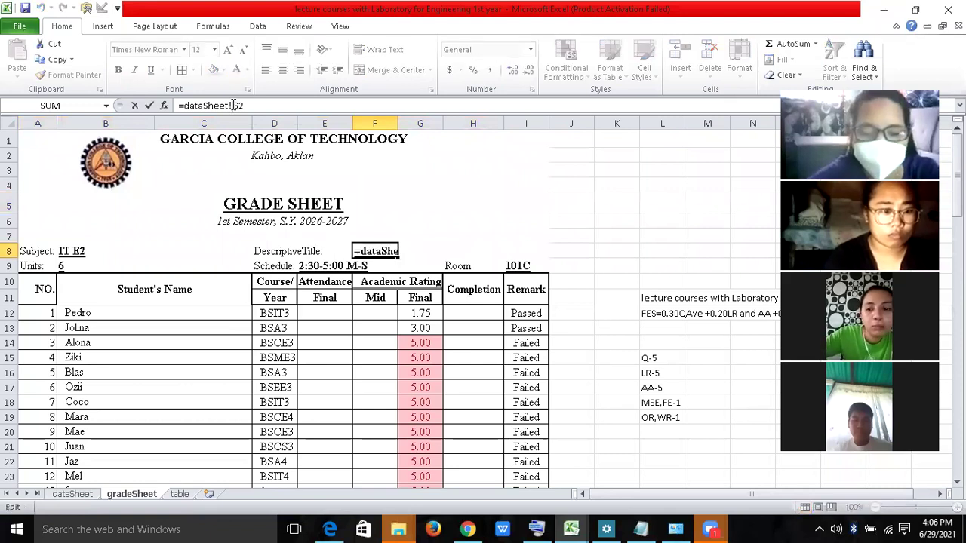
key(F4)
key(Return)
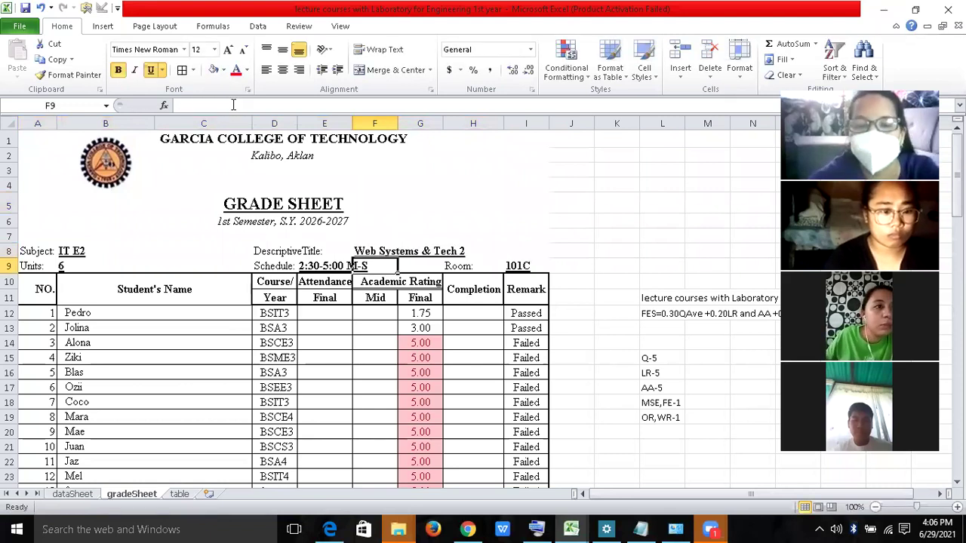
- Make the Schedule and Room references absolute, using dataSheet!$G$3 in E9 and dataSheet!$C$4 in I9
click(305, 264)
click(233, 106)
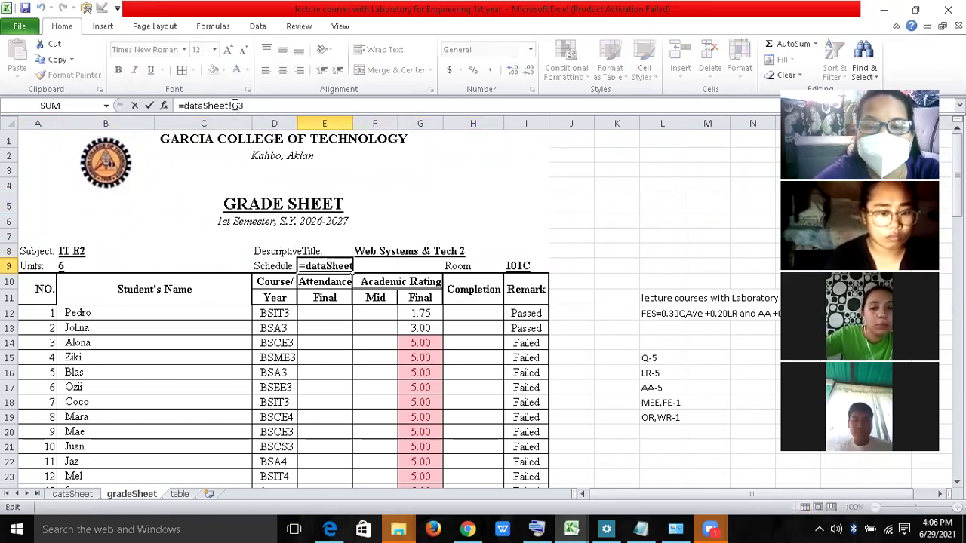
key(F4)
key(Return)
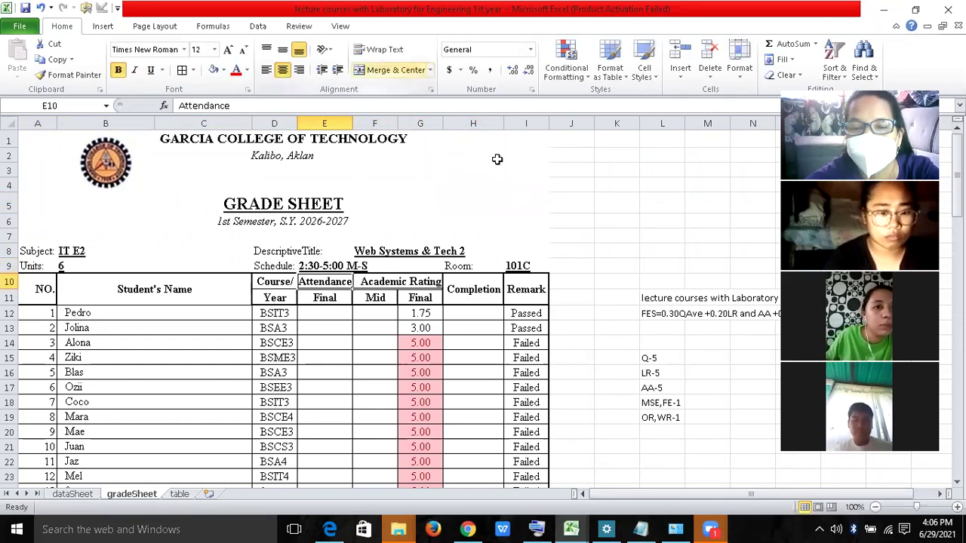
click(510, 268)
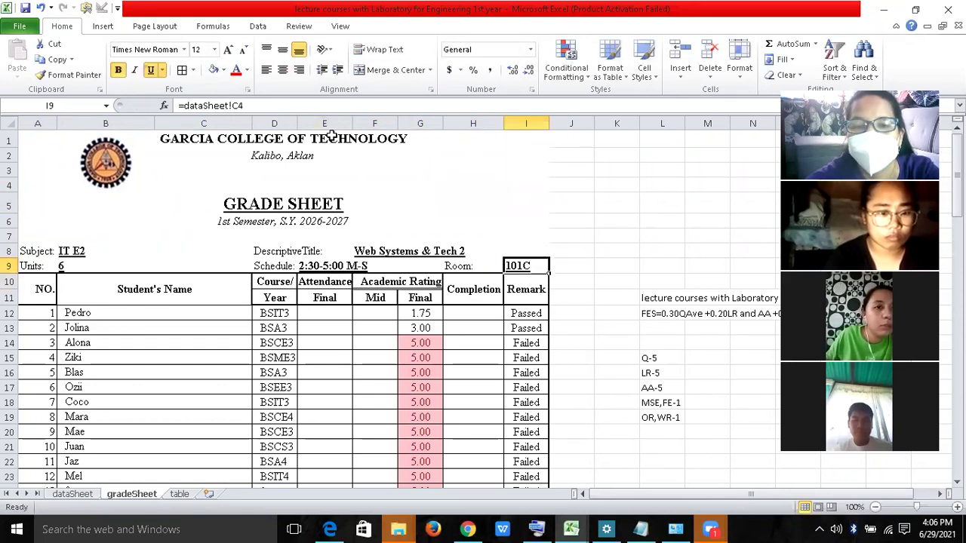
click(235, 105)
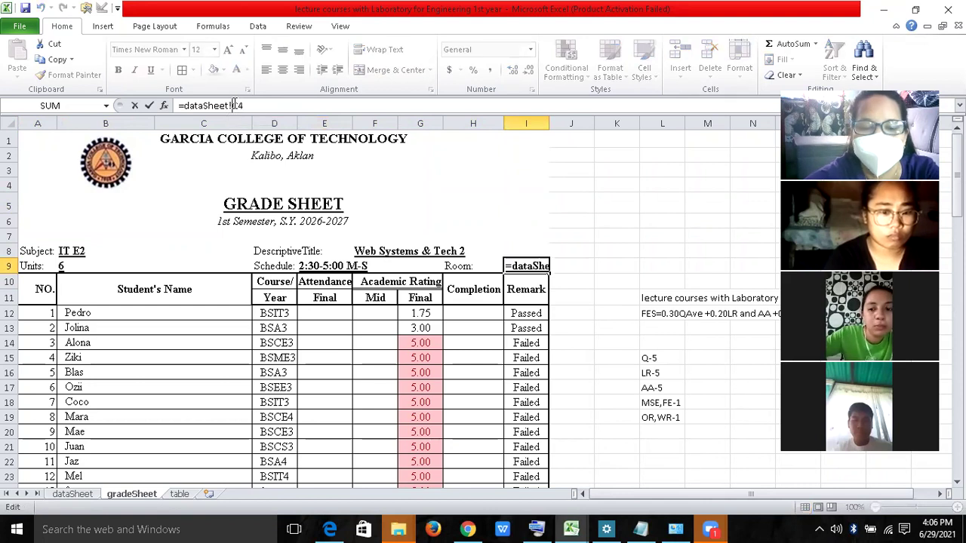
key(F4)
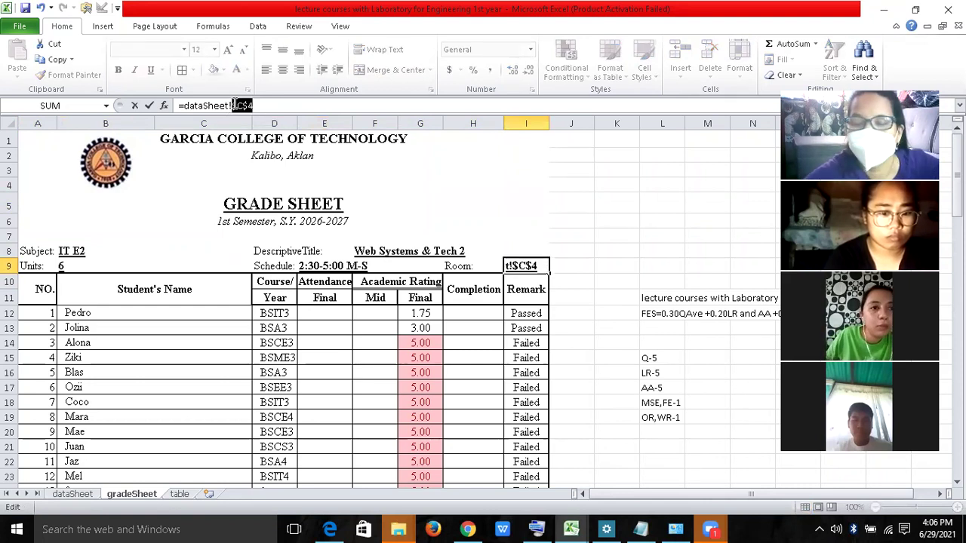
key(Return)
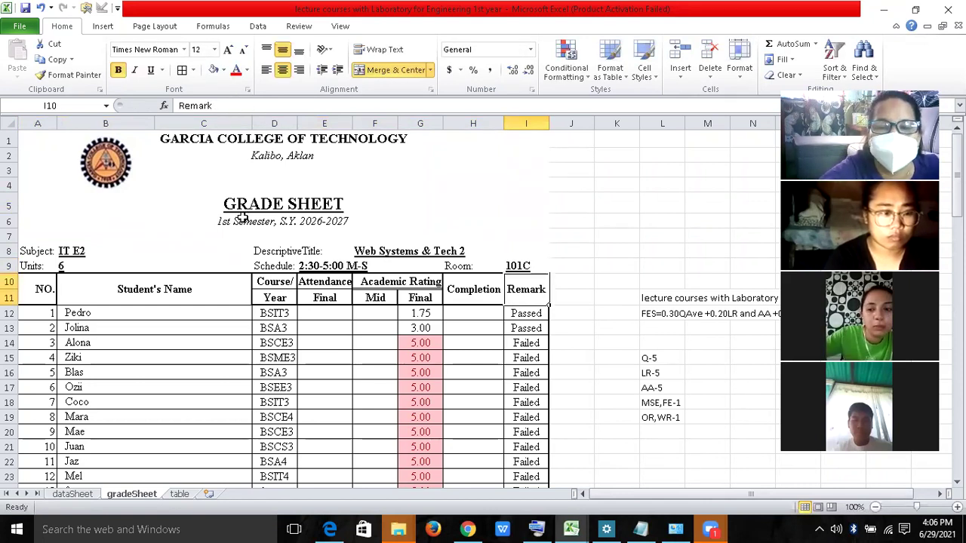
drag(242, 218, 245, 258)
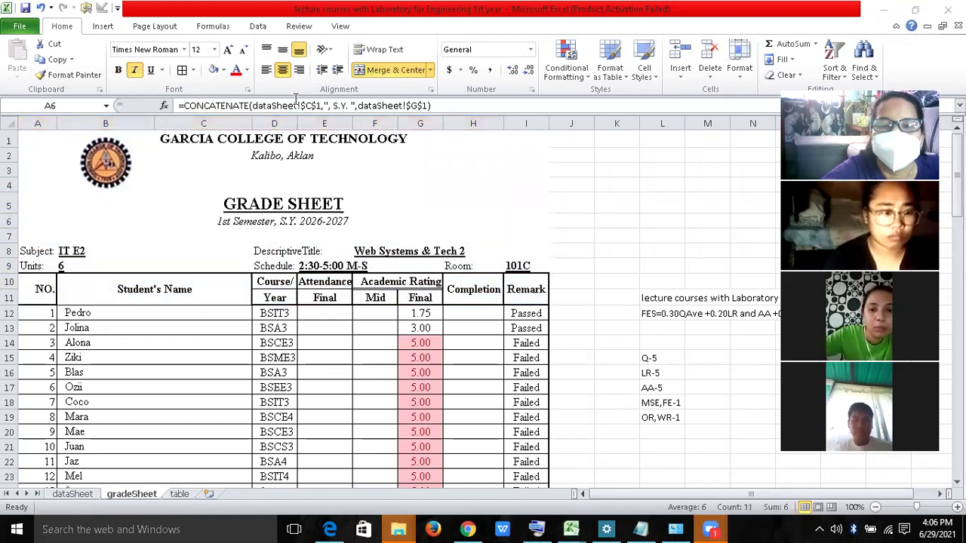
click(59, 61)
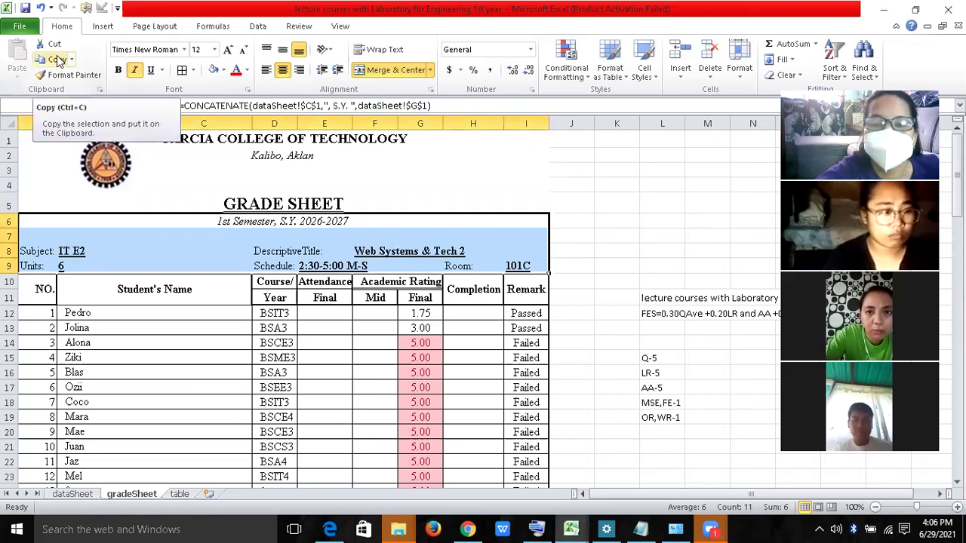
key(Page_Down)
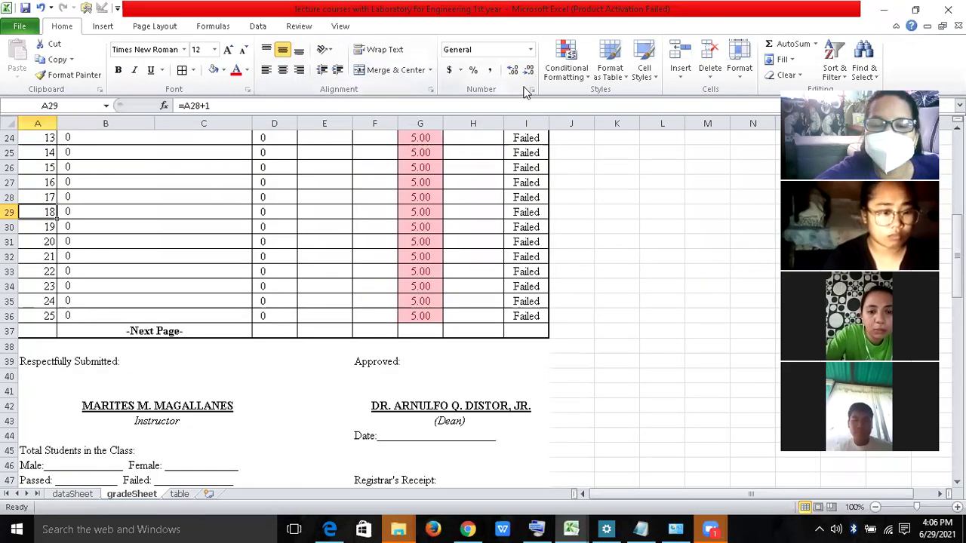
key(Page_Down)
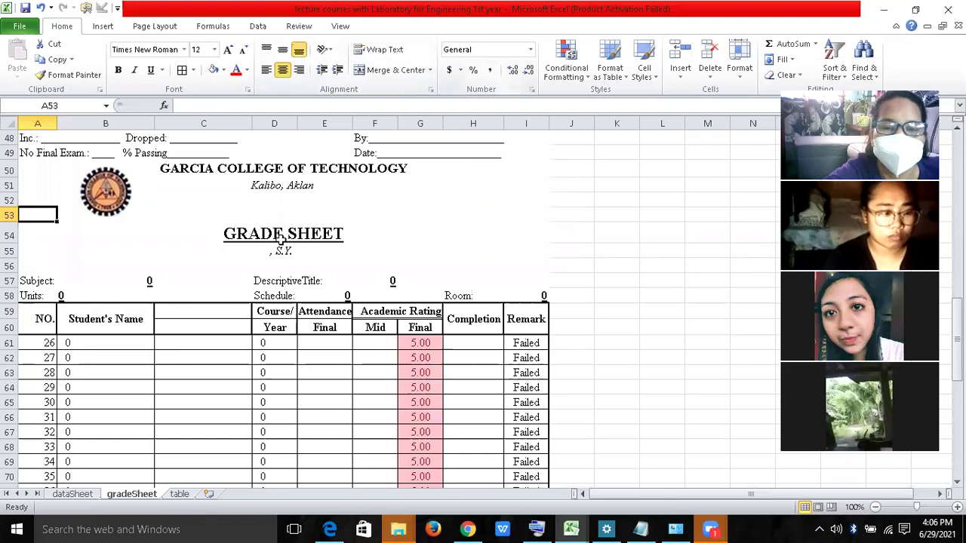
key(Down)
key(Down)
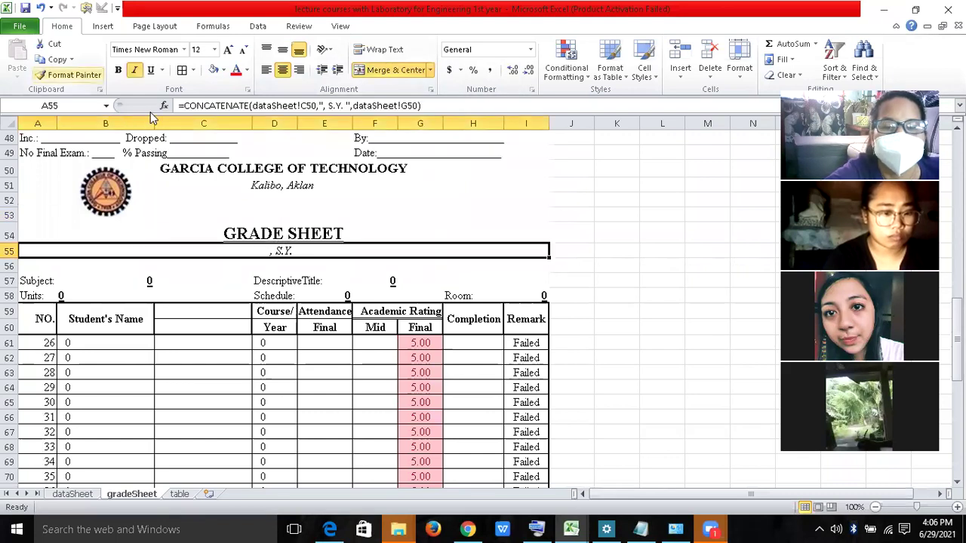
key(Page_Up)
key(Page_Up)
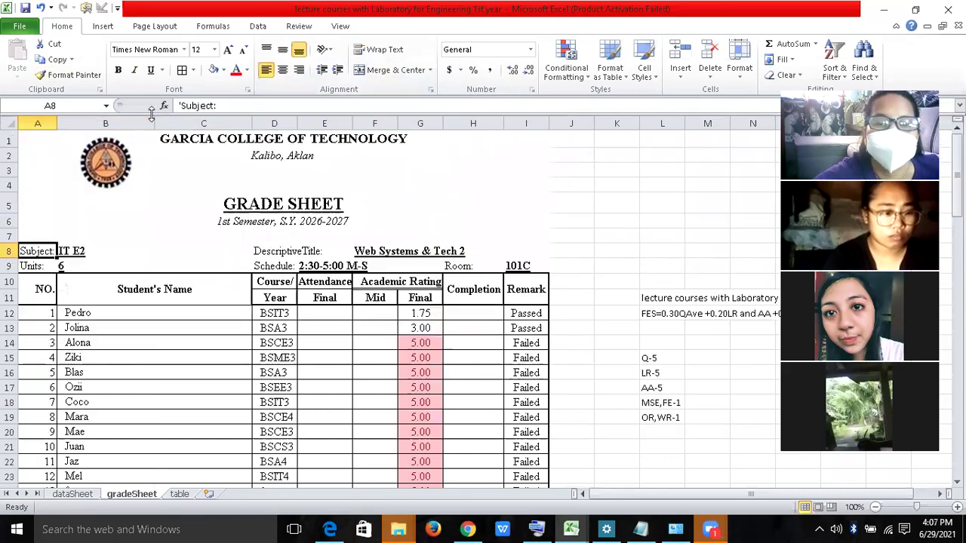
- Copy the class details in A6:I9 of the gradeSheet to the second page's header starting at A55, and clear the copy selection
drag(257, 223, 273, 266)
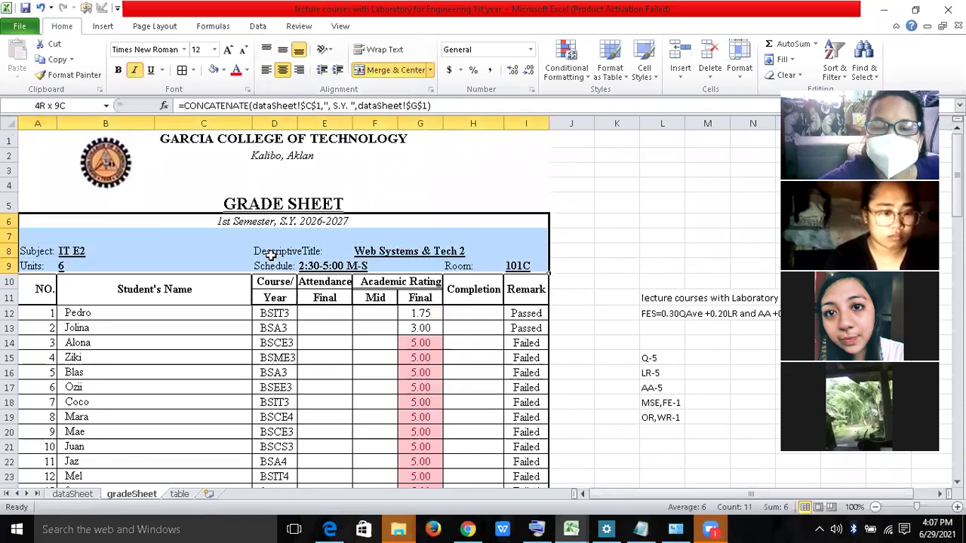
click(58, 60)
key(Page_Down)
key(Page_Down)
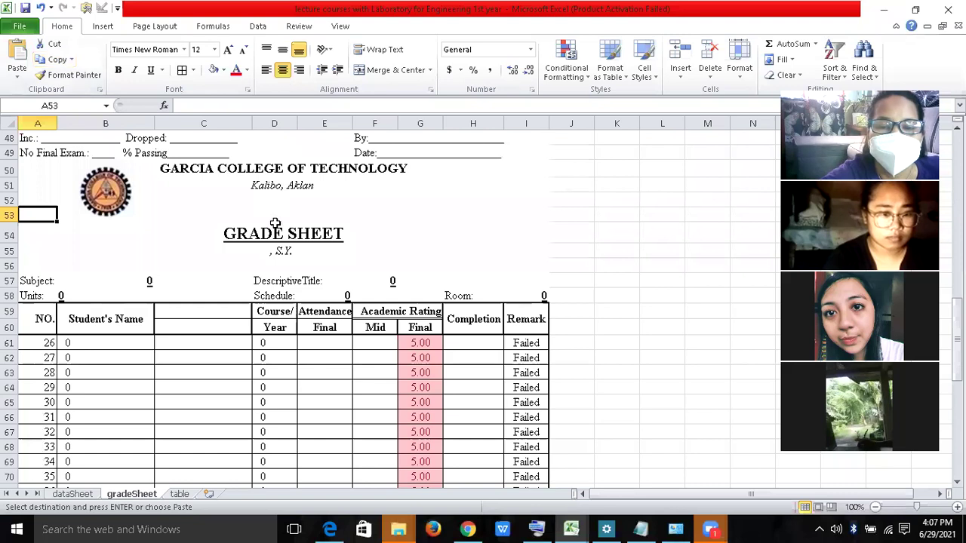
click(269, 251)
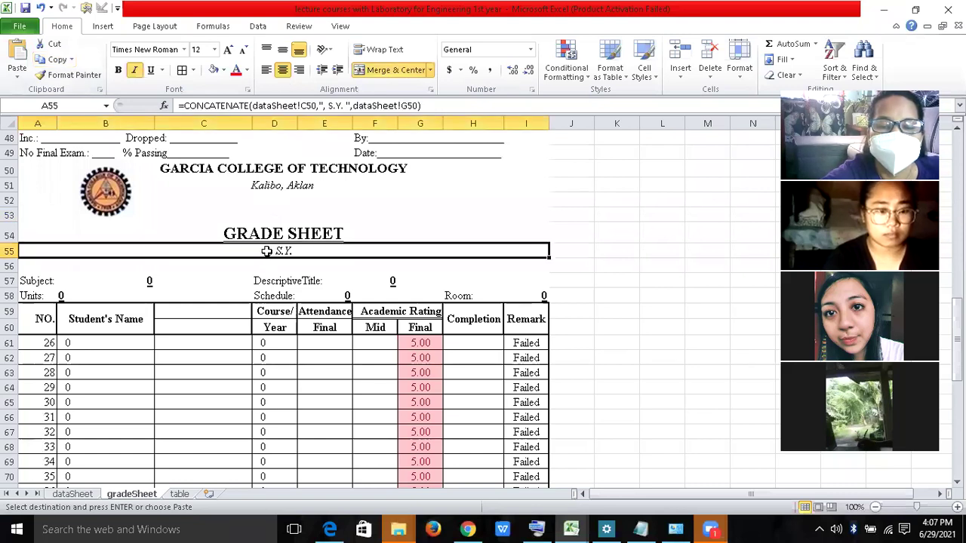
click(12, 59)
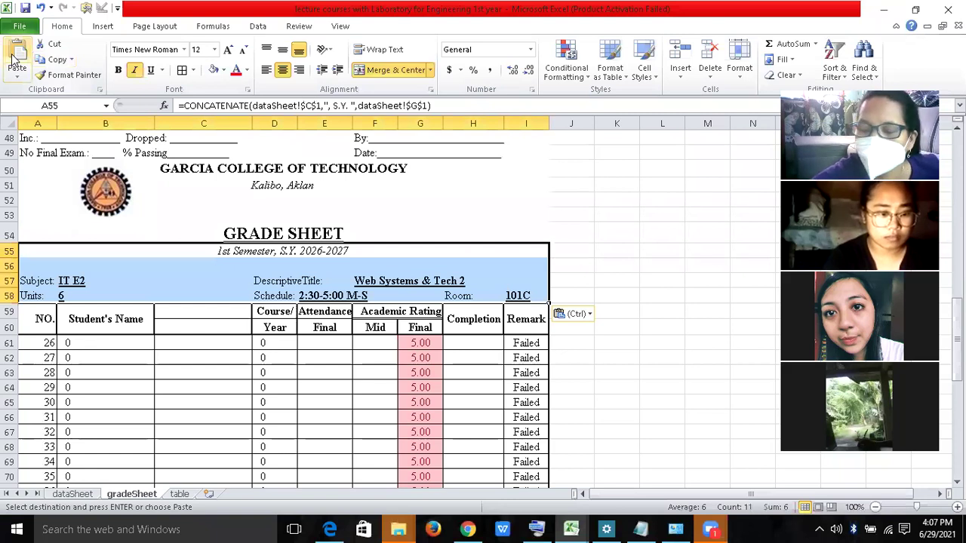
key(Page_Down)
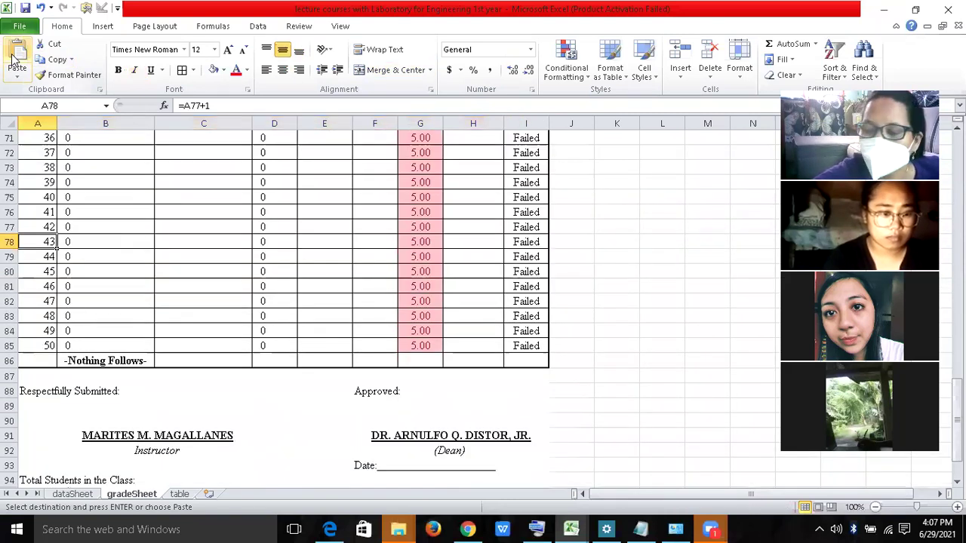
key(Page_Down)
key(Page_Up)
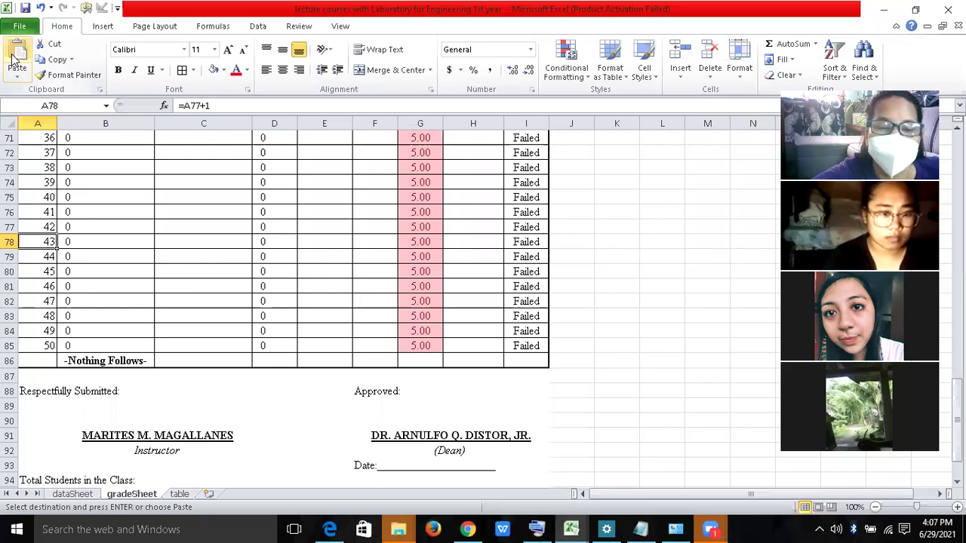
key(Page_Up)
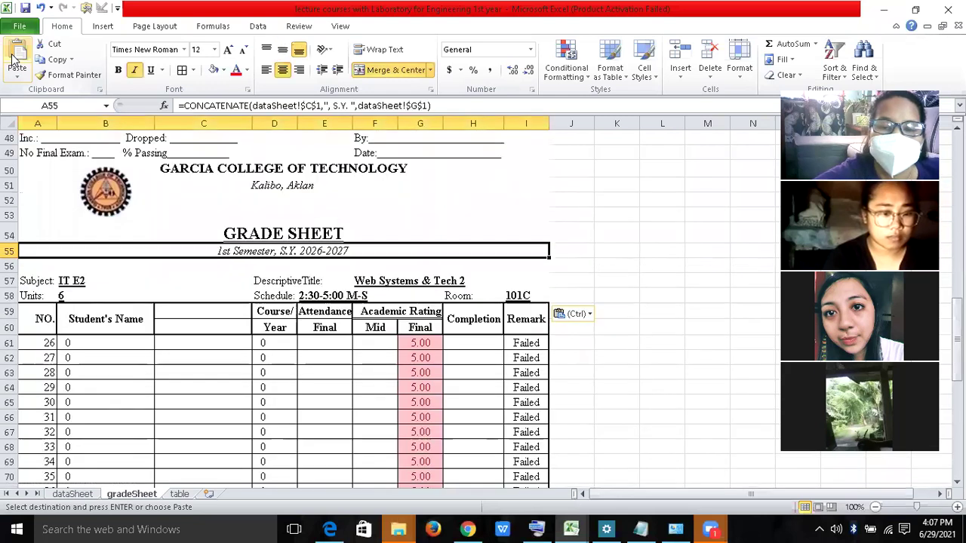
key(Page_Up)
key(Page_Up)
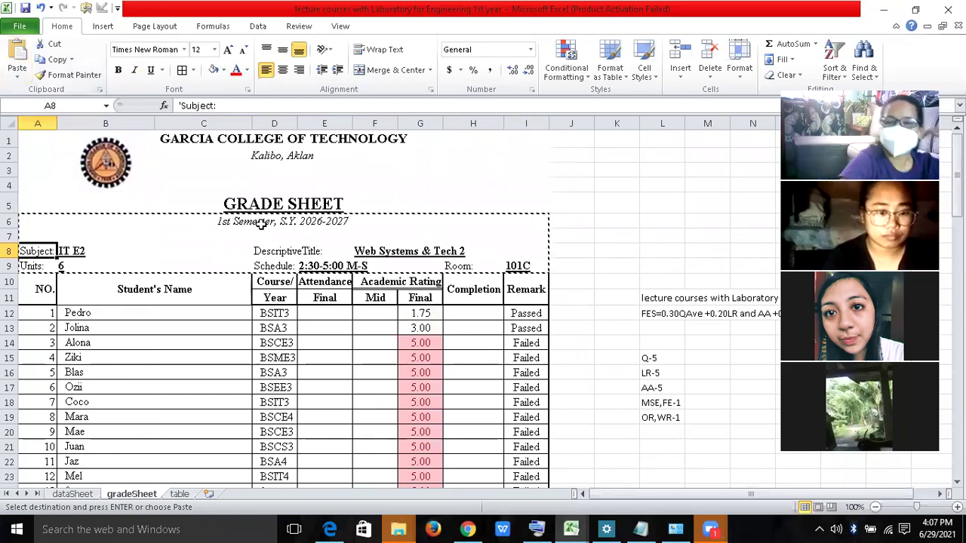
key(Escape)
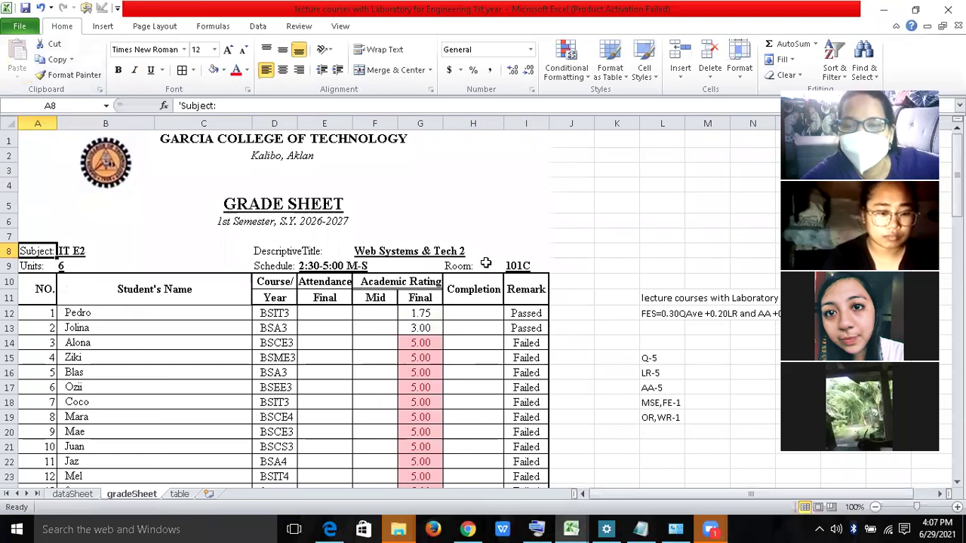
- Replace the instructor's name in A42 of the gradeSheet with the absolute reference =dataSheet!$G$4
key(Down)
key(Down)
key(Down)
key(Down)
key(Down)
key(Down)
key(Down)
key(Down)
key(Down)
key(Down)
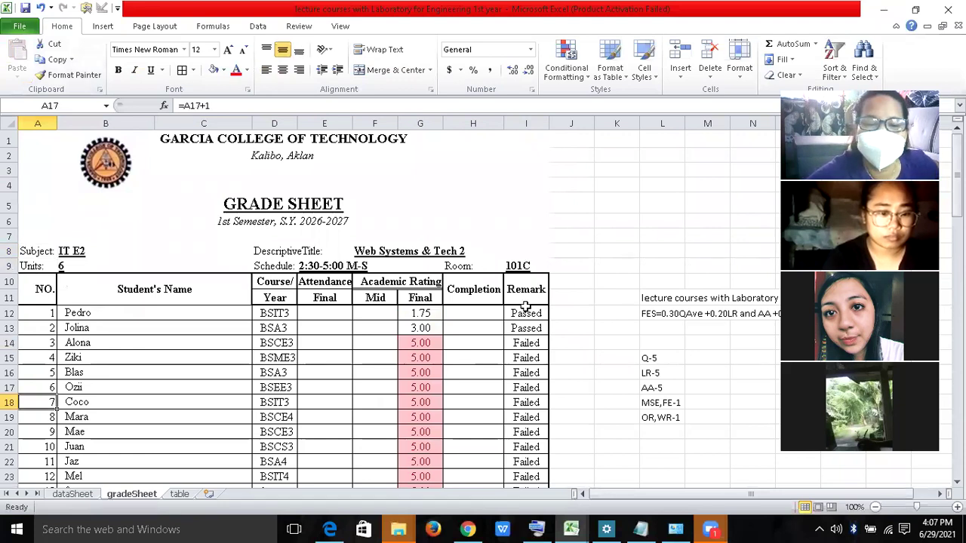
key(Down)
key(Down)
key(Down)
key(Down)
key(Down)
key(Down)
key(Down)
key(Down)
key(Down)
key(Down)
key(Down)
key(Down)
key(Down)
key(Down)
key(Down)
key(Down)
key(Down)
key(Down)
key(Down)
key(Down)
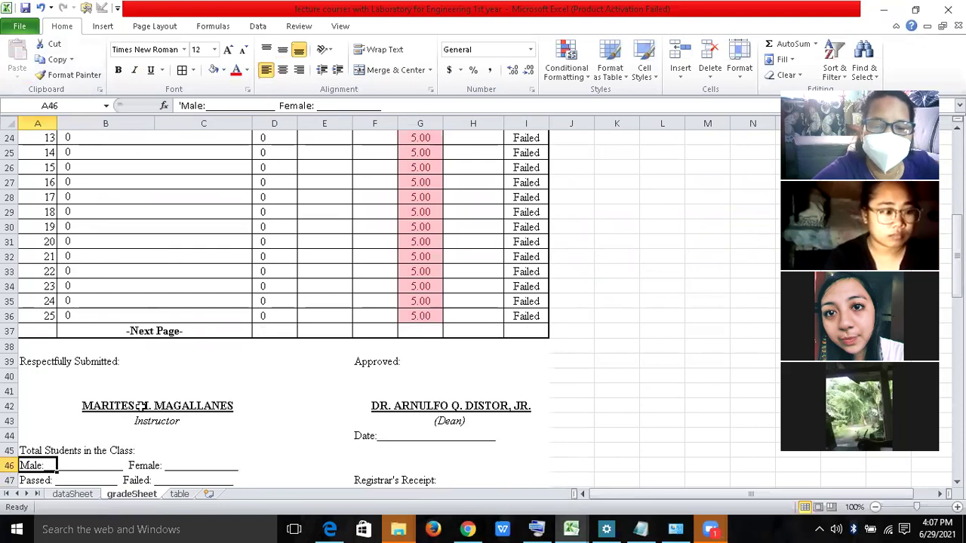
click(141, 406)
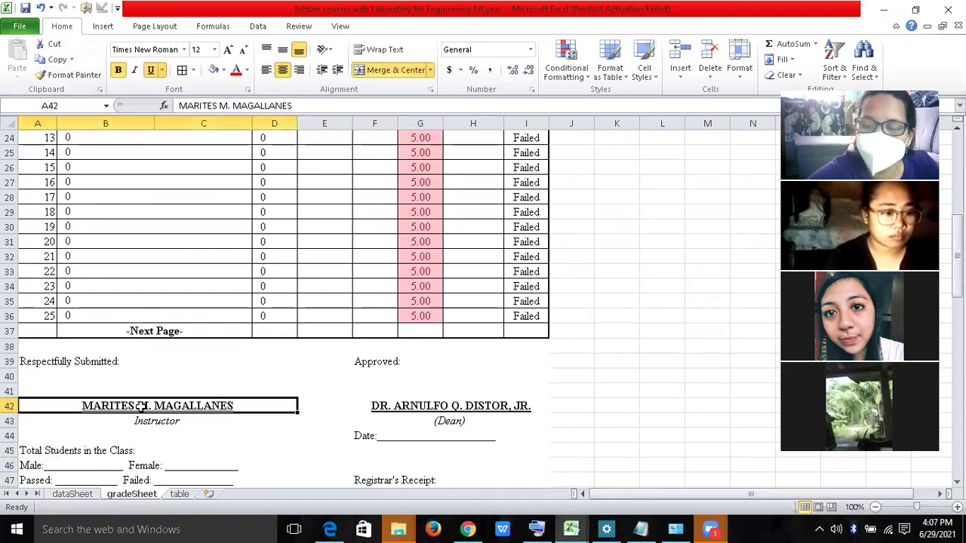
text(=)
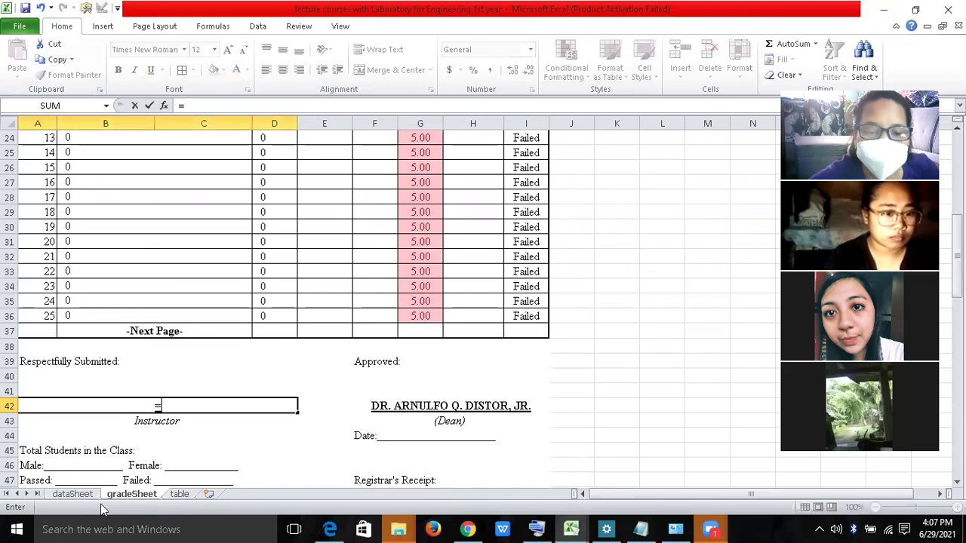
click(73, 494)
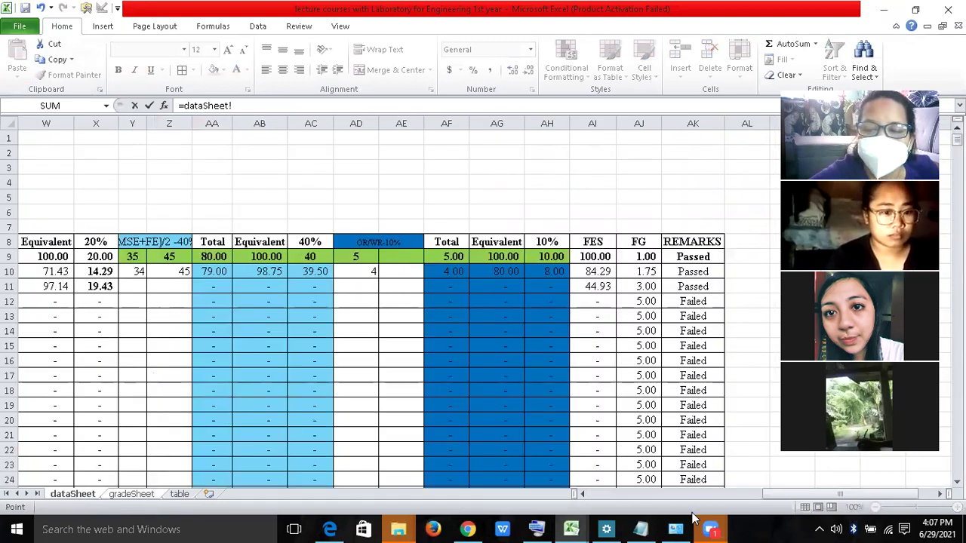
drag(768, 496, 317, 182)
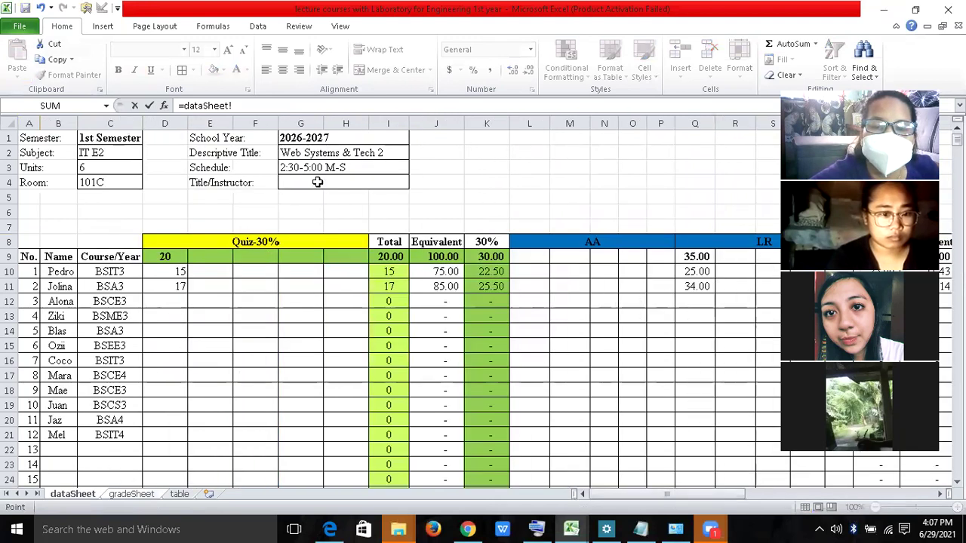
click(317, 181)
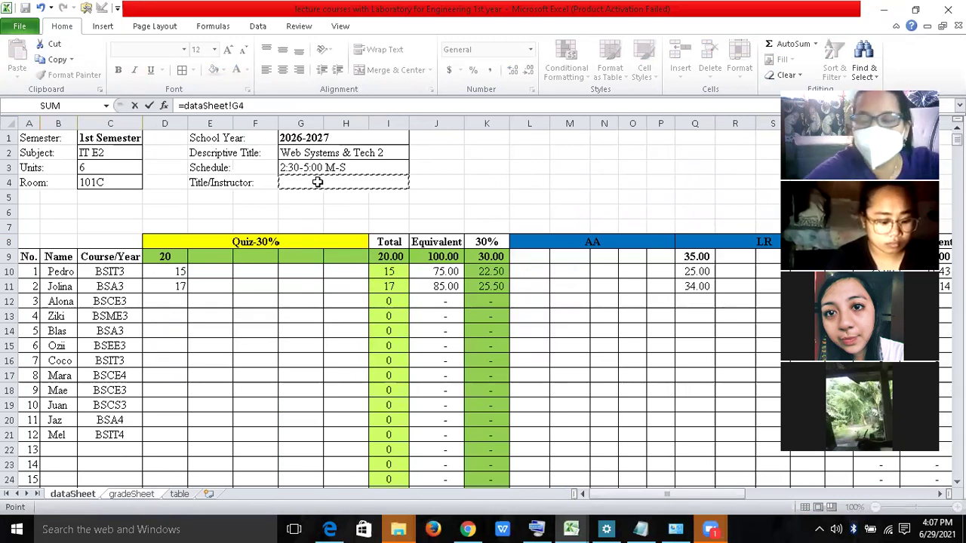
key(Return)
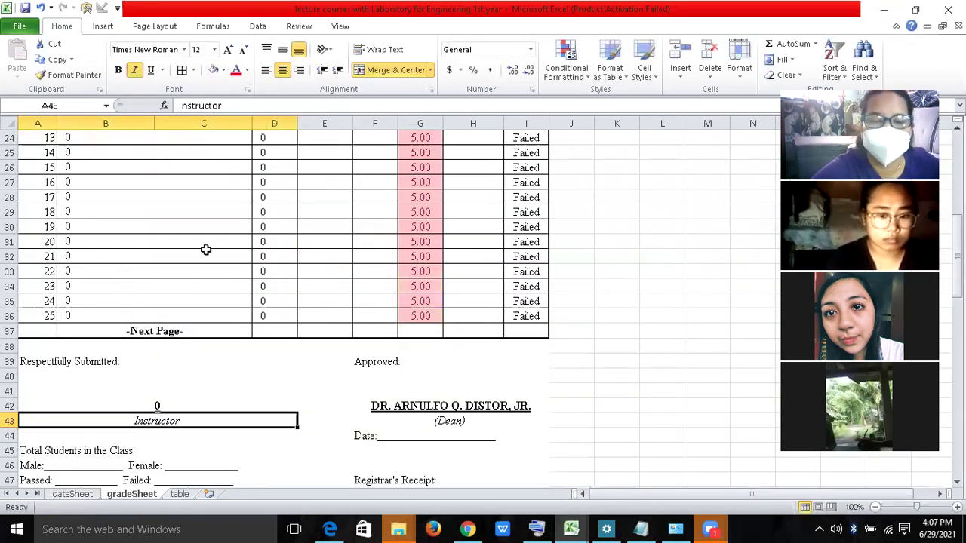
- Copy the instructor formula from A42 to the second page's instructor cell A91
click(153, 407)
key(ctrl+c)
key(Page_Down)
key(Page_Down)
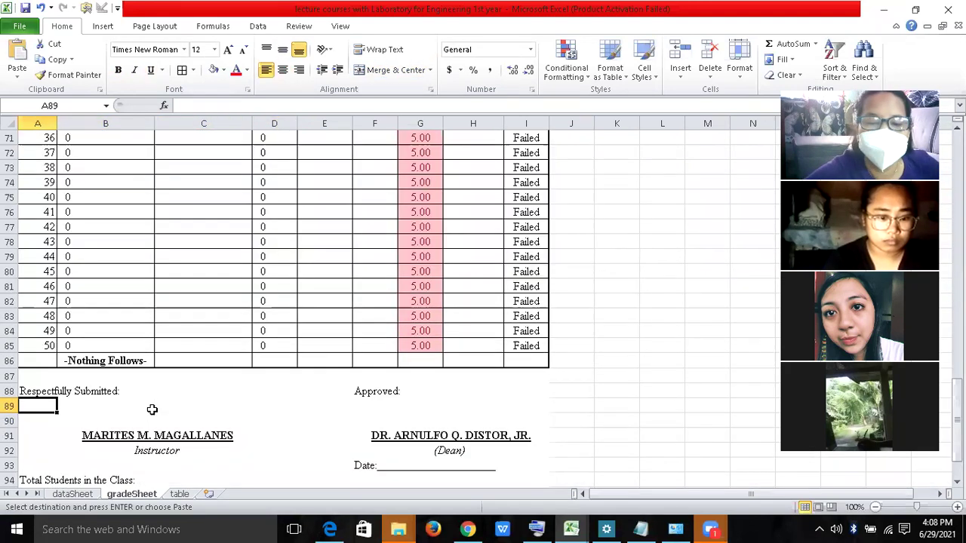
click(144, 431)
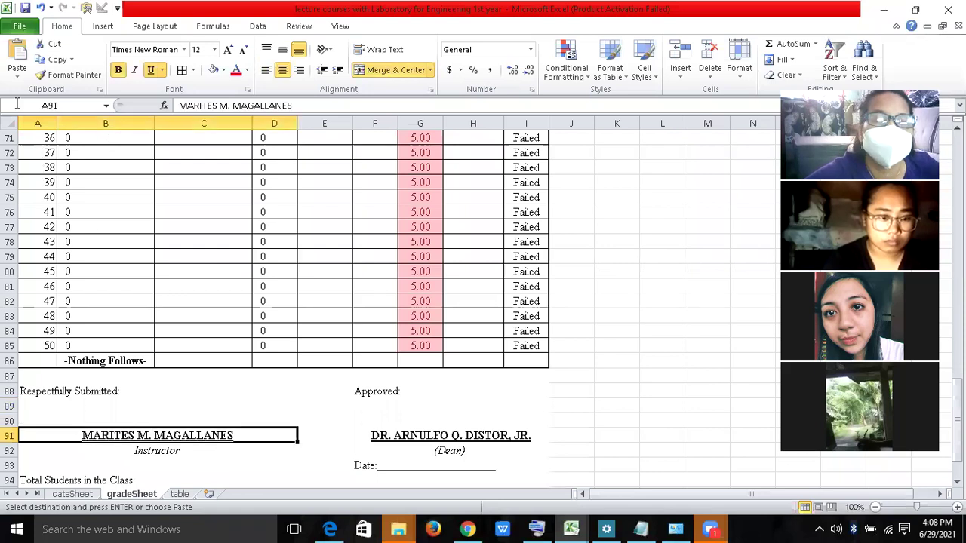
click(17, 64)
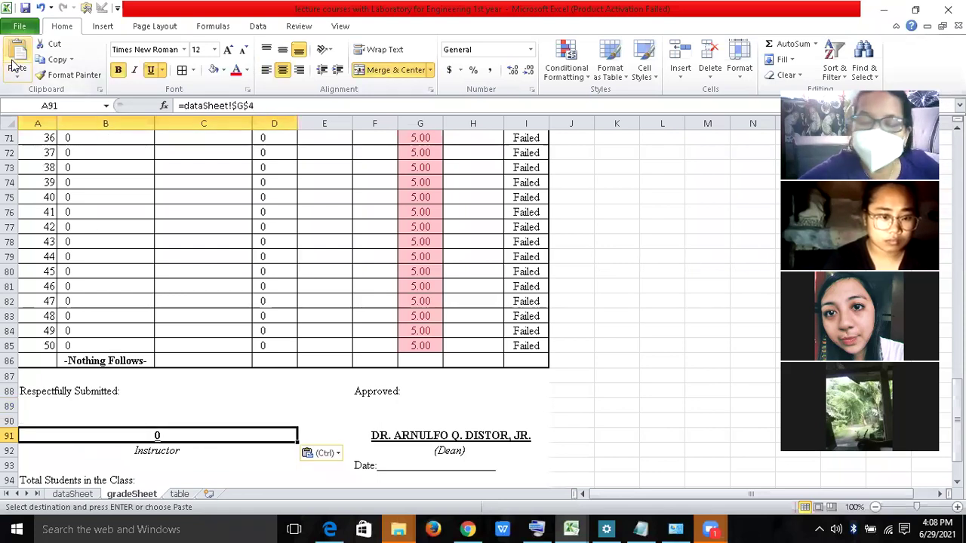
- Enter the instructor's title, MISS, in the Title/Instructor cell G4 of the dataSheet
click(73, 495)
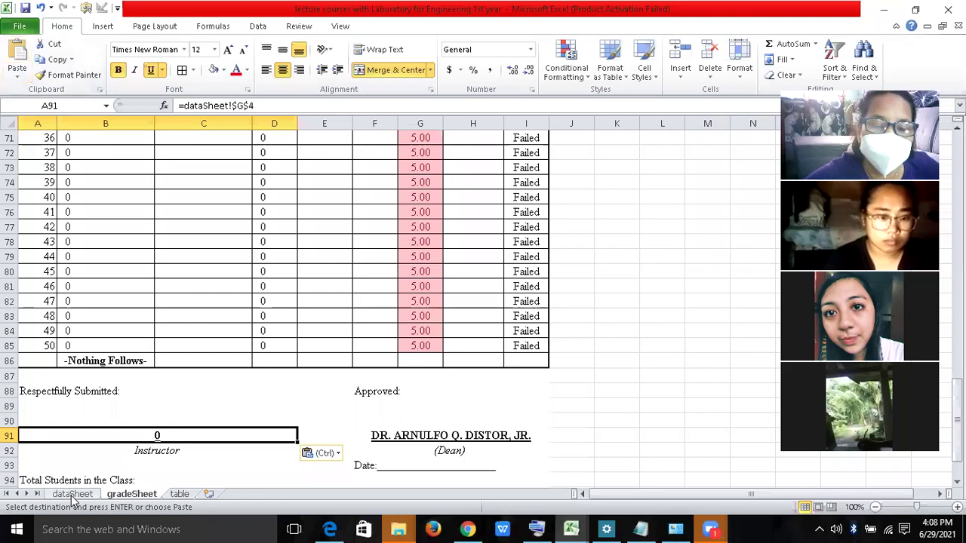
click(318, 179)
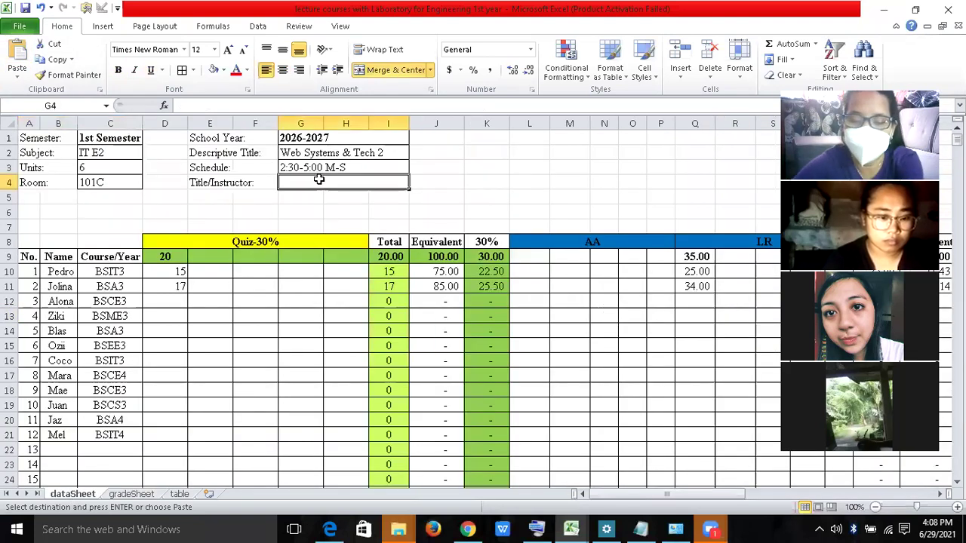
text(m)
key(BackSpace)
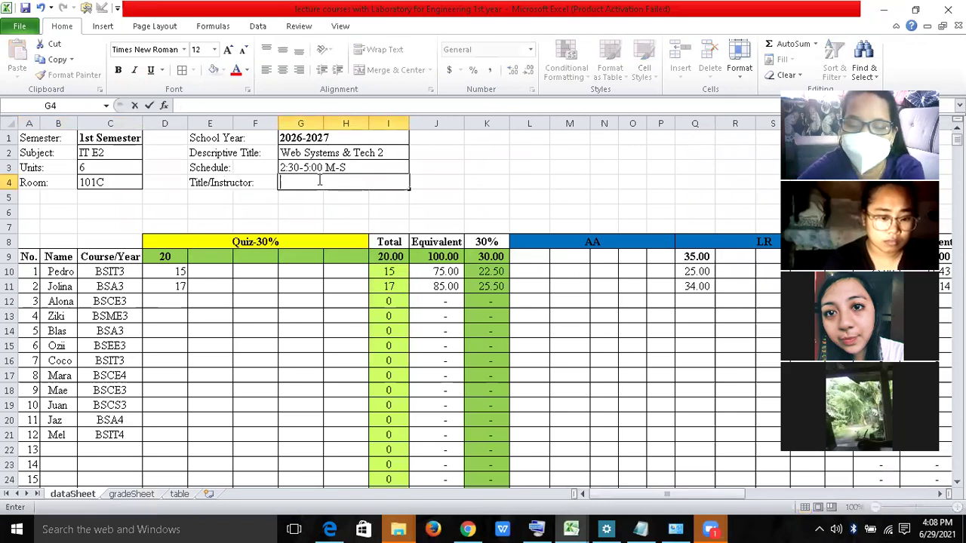
text(MISS)
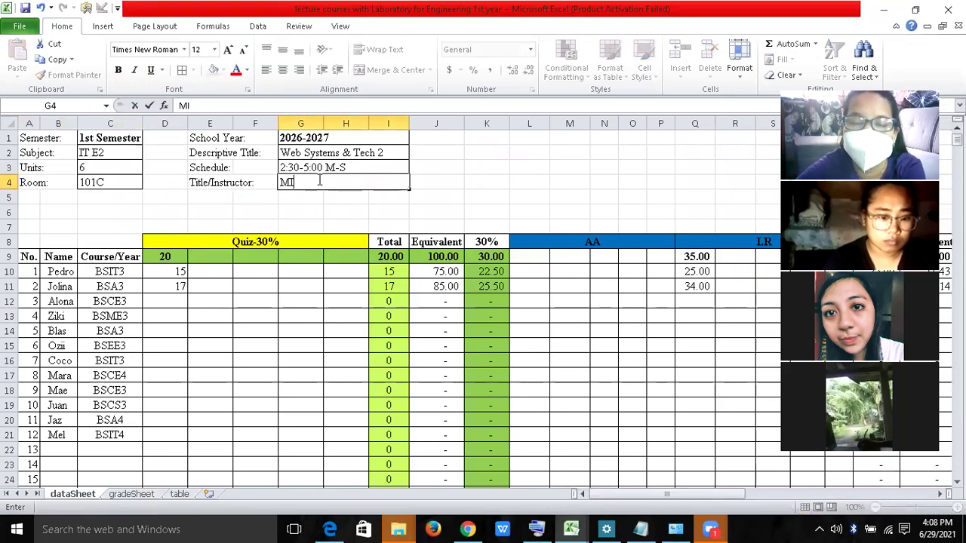